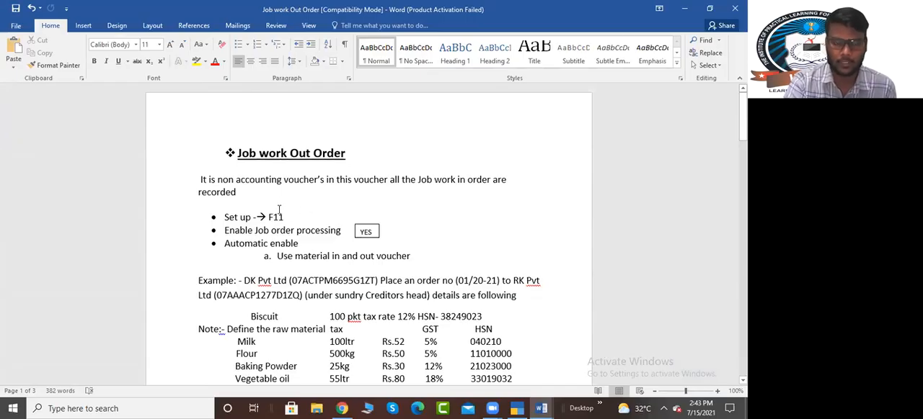
Step: Review the Job work Out Order notes on F11 setup, the DK Pvt Ltd biscuit order example and steps 1 to 3
left_click_drag(202, 179, 362, 253)
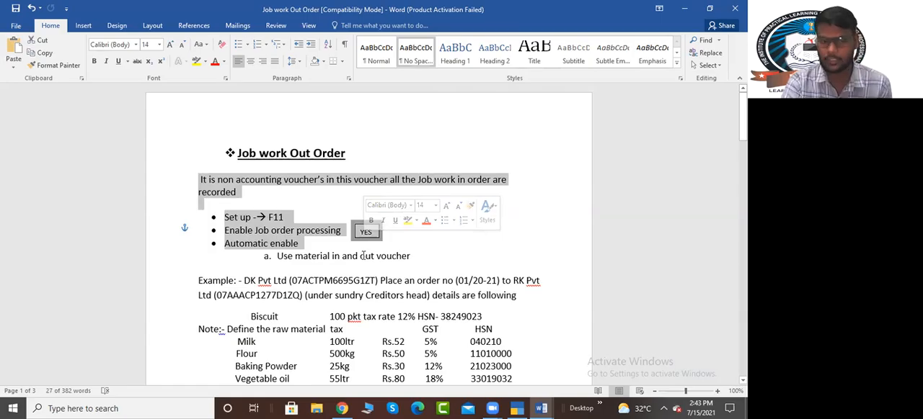
scroll(362, 221, "down", 2)
scroll(362, 222, "down", 1)
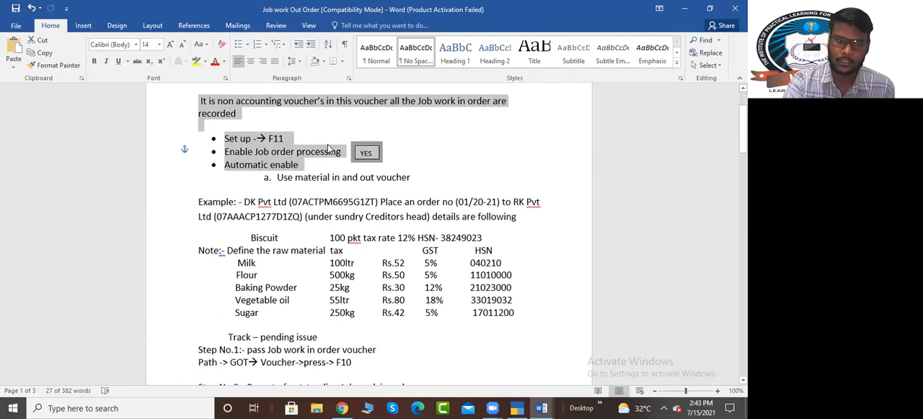
left_click(238, 209)
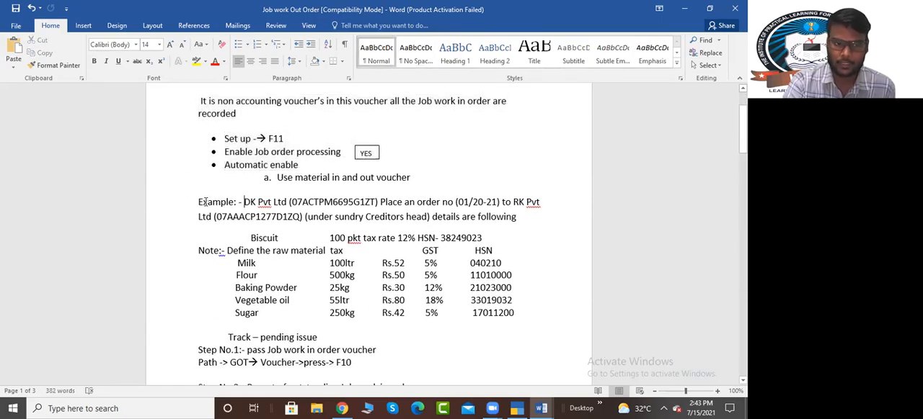
left_click_drag(201, 202, 489, 316)
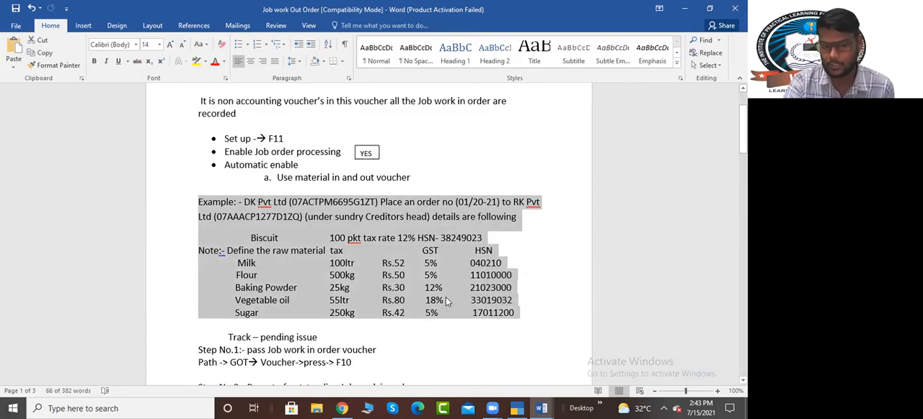
scroll(446, 304, "down", 3)
scroll(274, 292, "down", 2)
left_click_drag(260, 232, 317, 233)
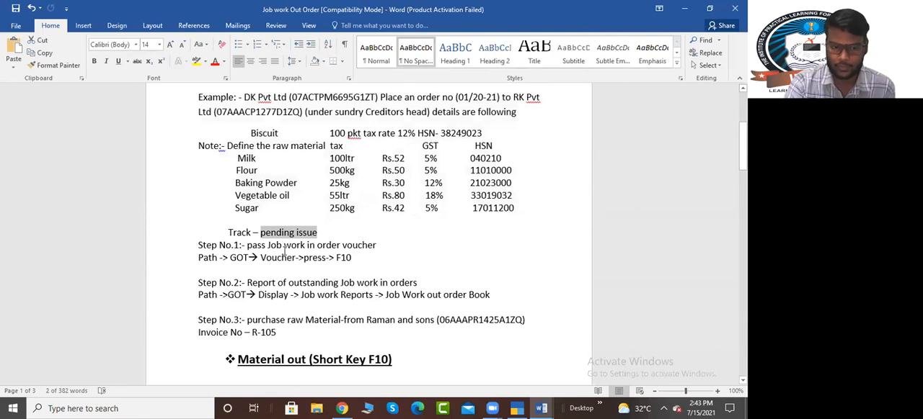
scroll(284, 249, "down", 2)
left_click_drag(197, 243, 277, 257)
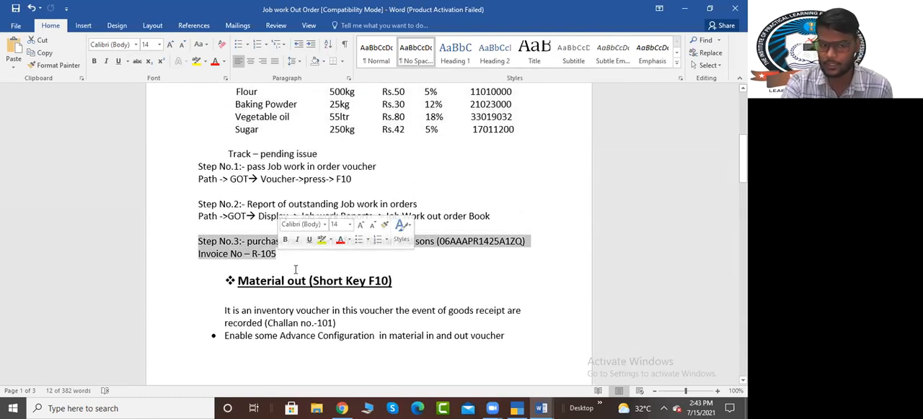
Step: Review the Material out notes, including the job work settings for both vouchers and the raw material receipt example
scroll(292, 267, "down", 2)
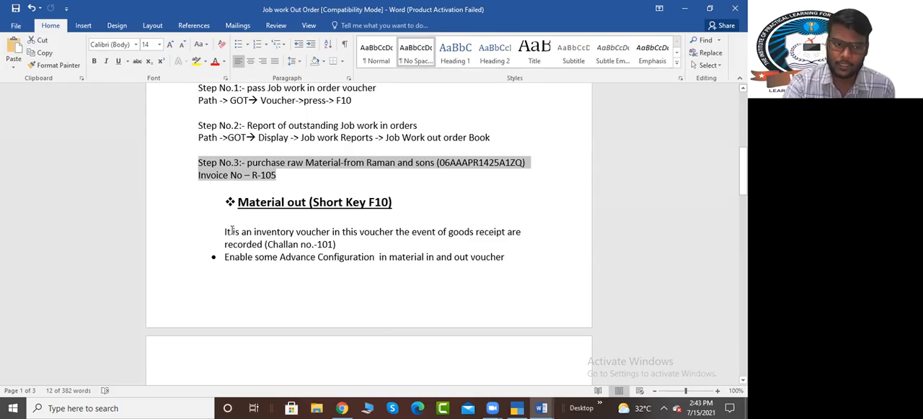
scroll(231, 230, "down", 2)
left_click_drag(250, 329, 297, 329)
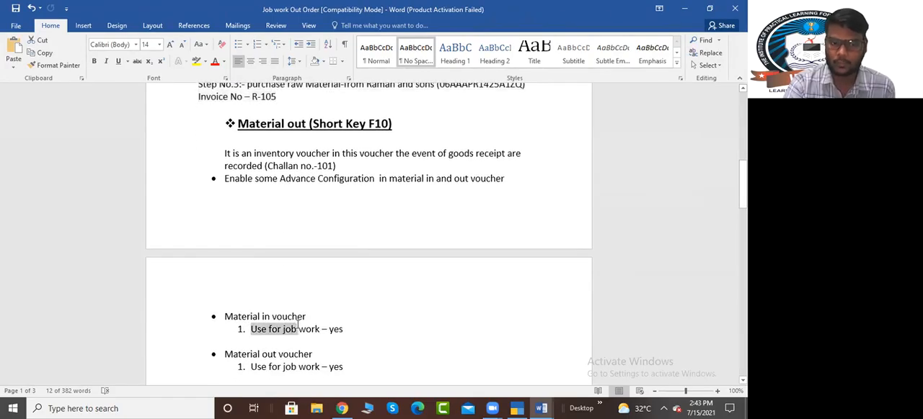
scroll(297, 326, "down", 2)
left_click_drag(251, 289, 294, 289)
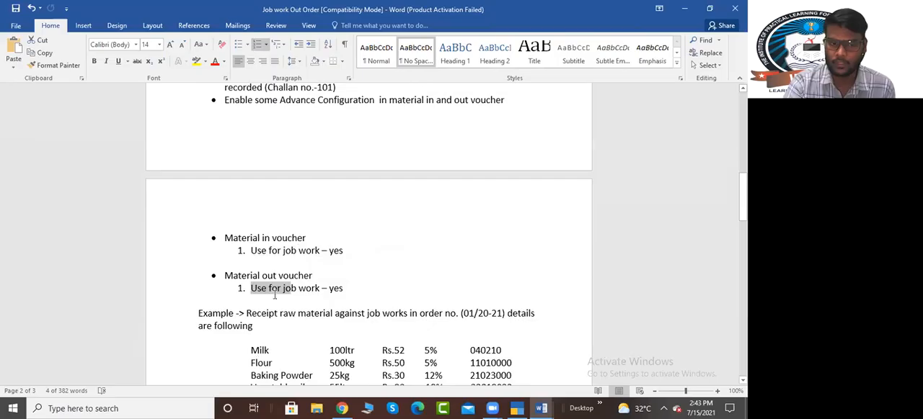
scroll(278, 282, "down", 1)
left_click_drag(211, 266, 446, 362)
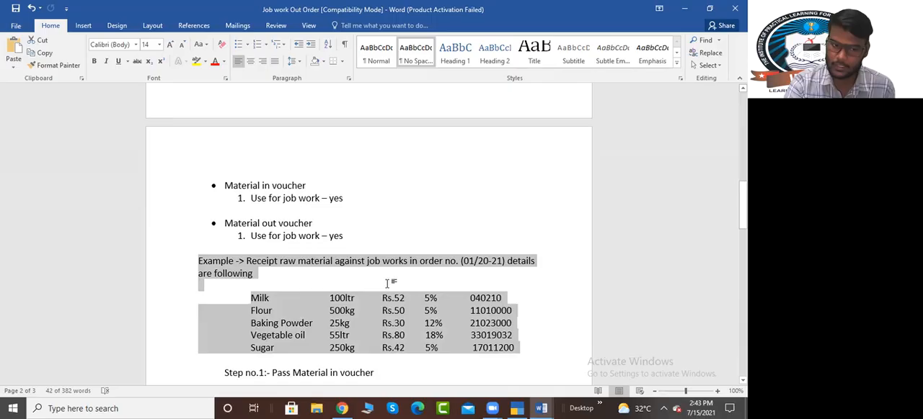
scroll(387, 283, "down", 3)
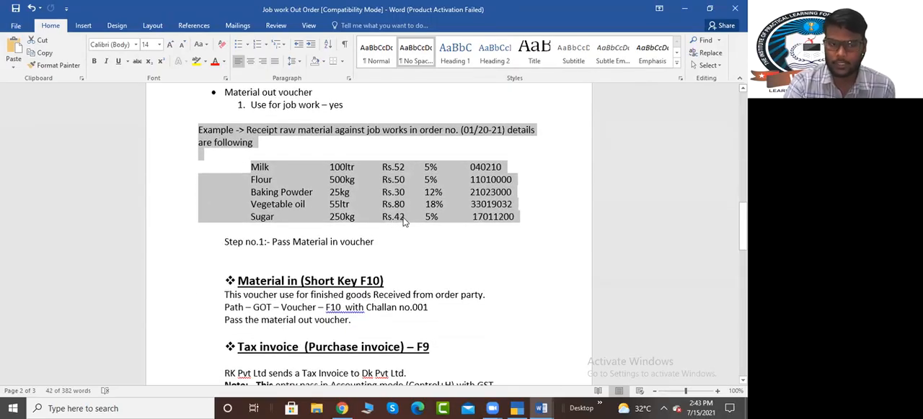
Step: Review the Material in and Tax invoice sections and the table of finished goods sales to five parties
left_click_drag(239, 281, 345, 326)
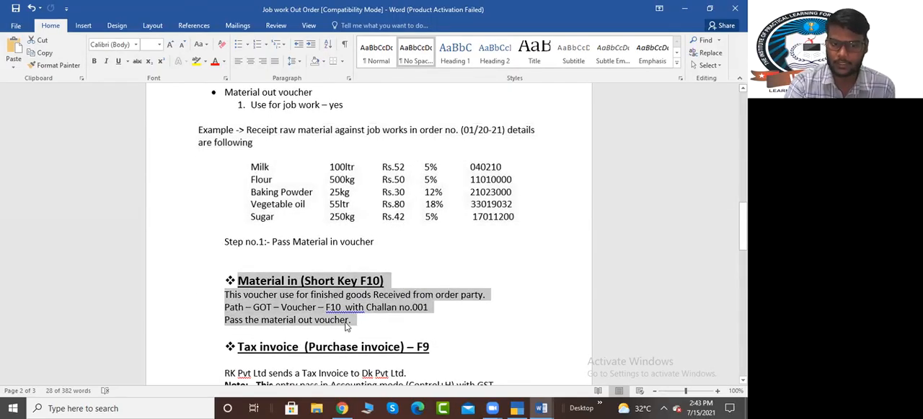
scroll(349, 311, "down", 4)
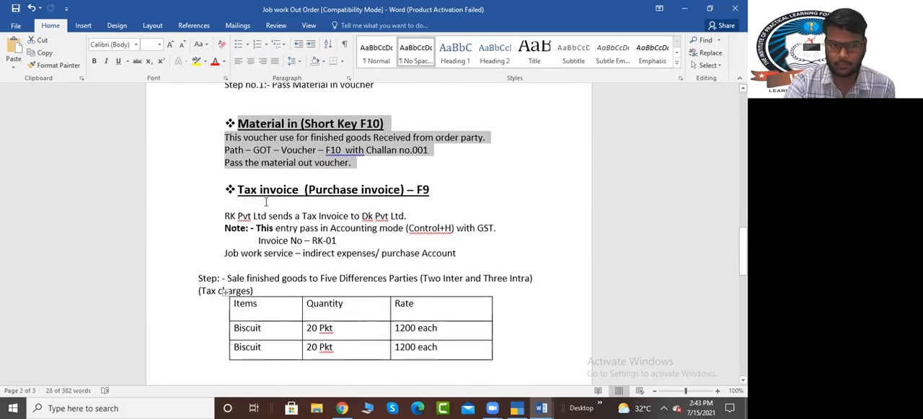
left_click_drag(229, 189, 336, 244)
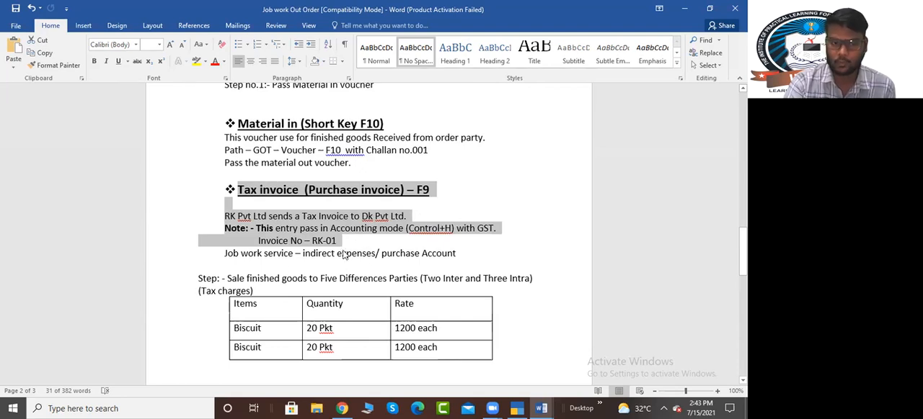
scroll(325, 203, "down", 3)
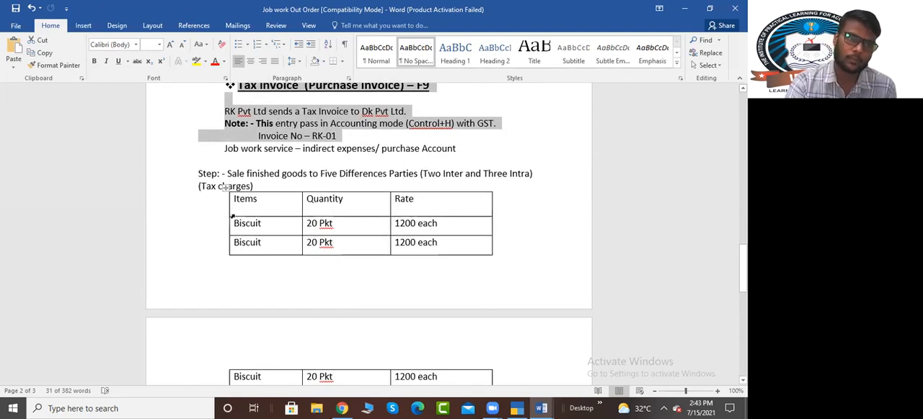
scroll(291, 209, "down", 3)
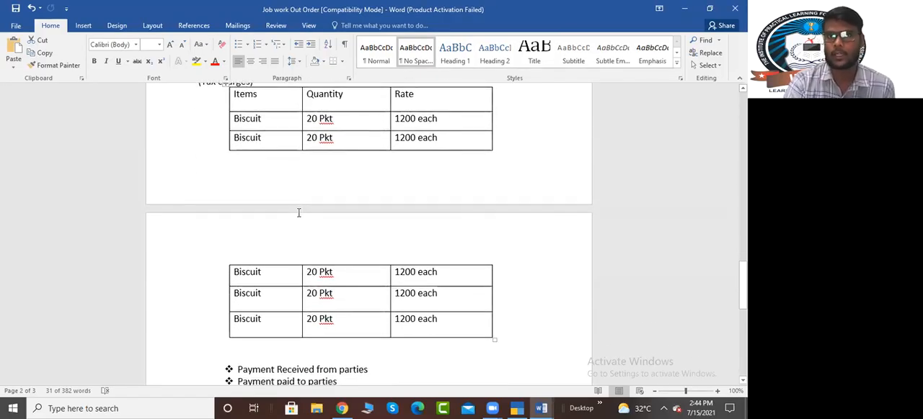
scroll(320, 241, "up", 2)
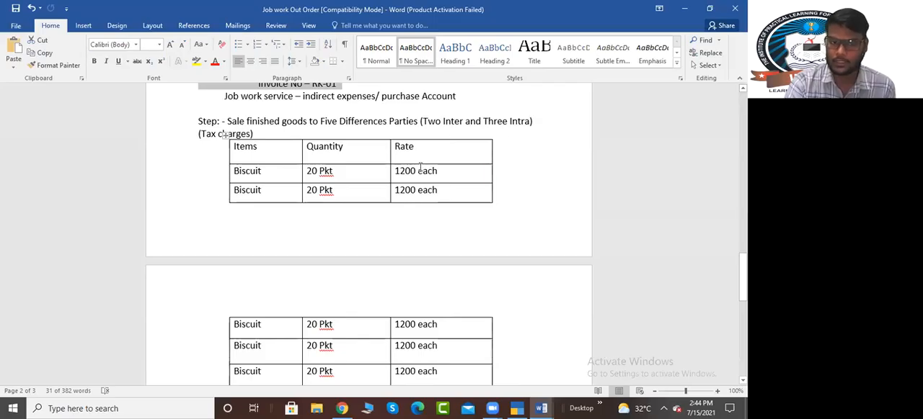
scroll(424, 180, "down", 6)
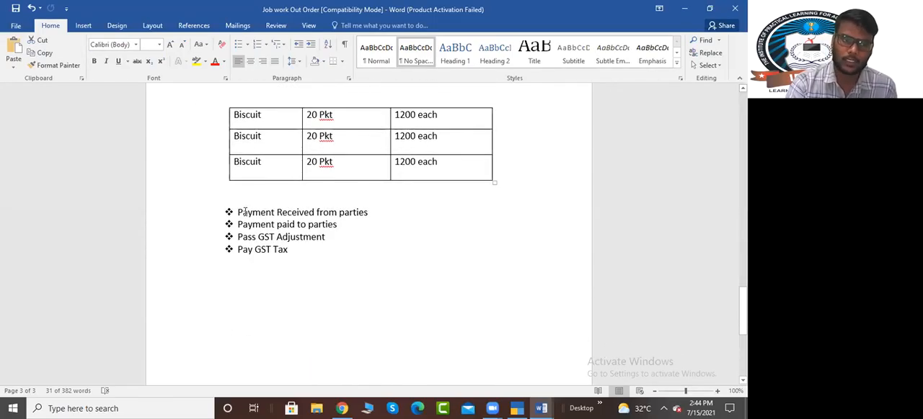
Step: Review the closing task list on payments and GST, and highlight the Pass GST Adjustment line
left_click_drag(238, 213, 338, 214)
left_click_drag(238, 225, 338, 237)
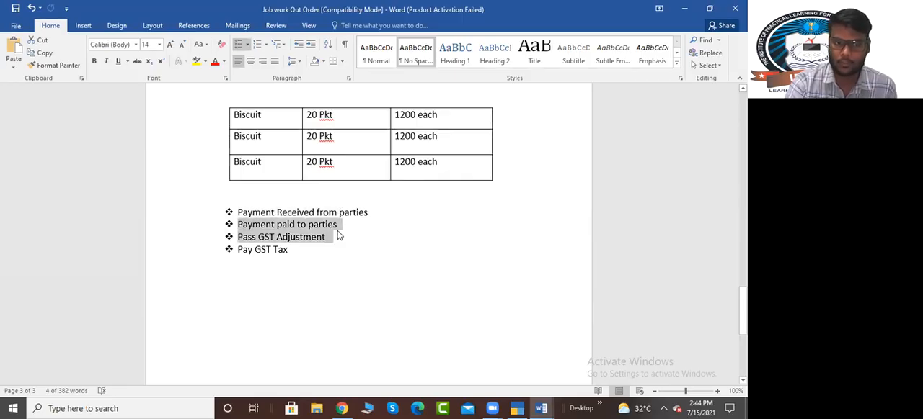
left_click(252, 249)
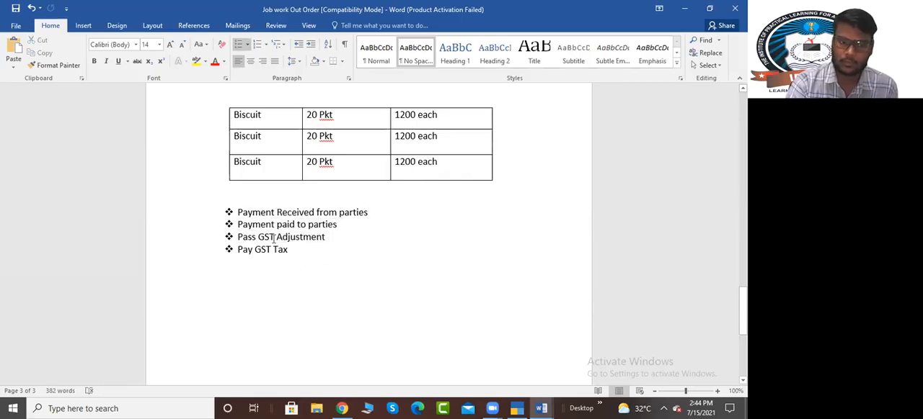
triple_click(273, 238)
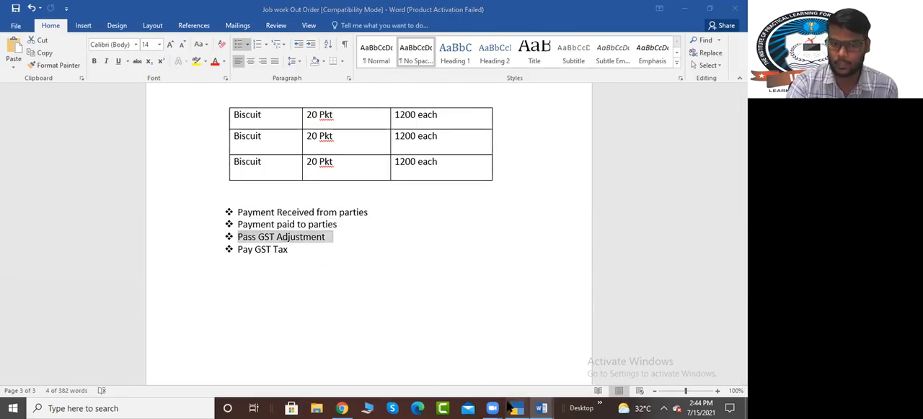
Step: Switch to TallyPrime, show the Balance Sheet in detail and drill down into the Duties & Taxes group summary
left_click(517, 409)
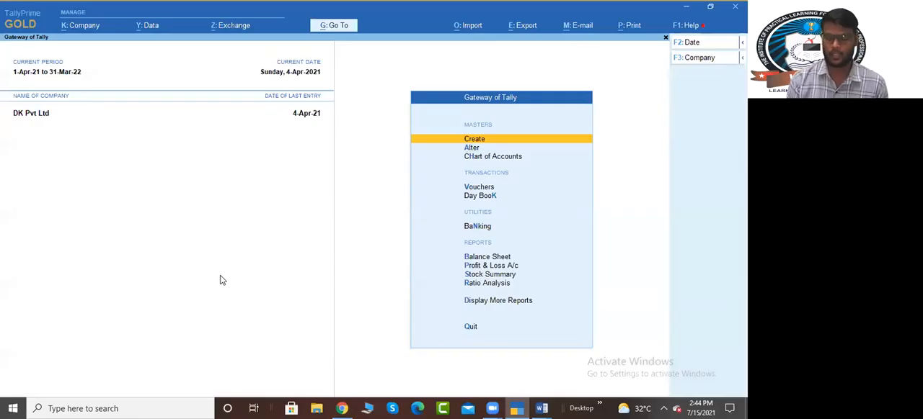
key("b")
key("alt+F5")
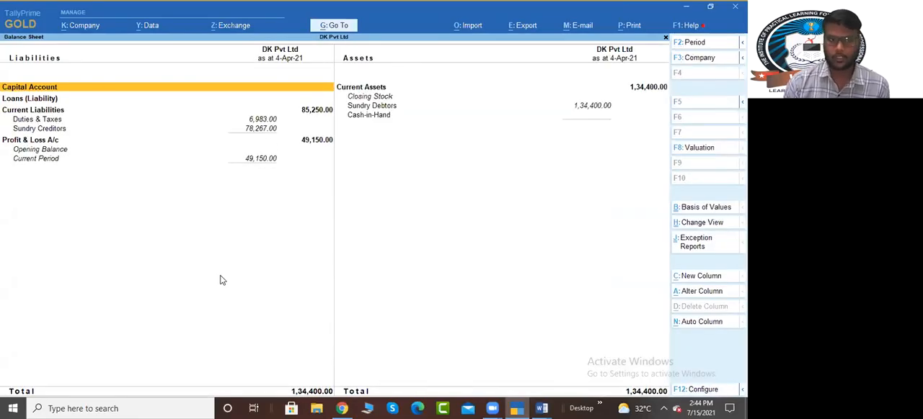
key("Down")
key("Down")
key("Down")
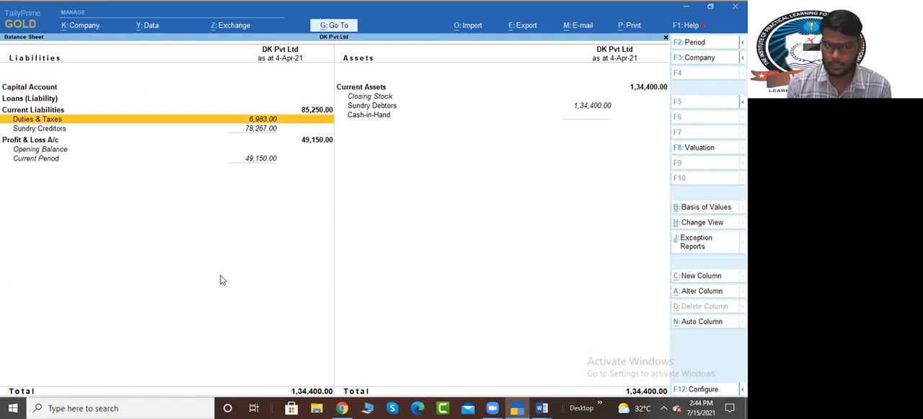
key("Return")
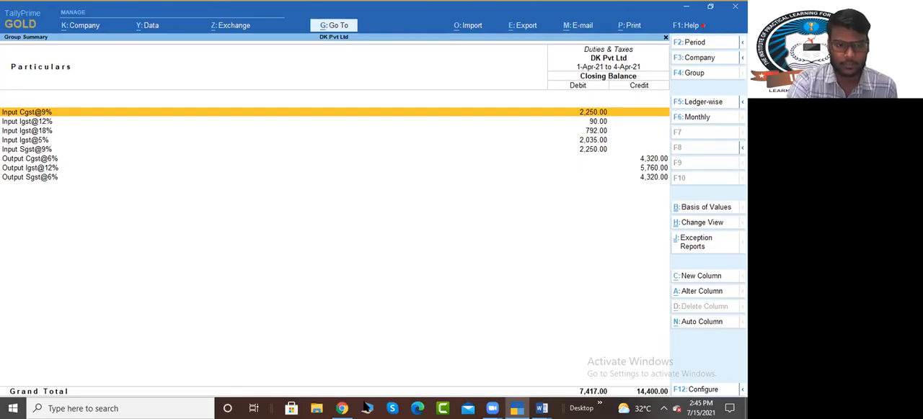
key("alt+Tab")
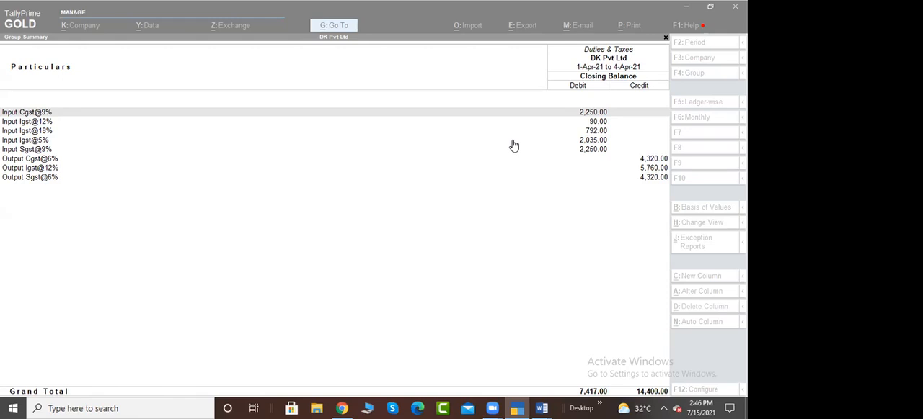
left_click(582, 209)
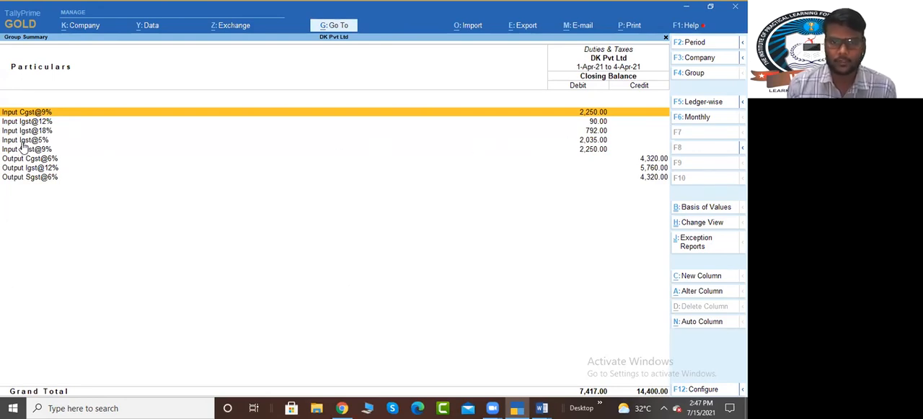
Step: Mark the Input Igst ledgers at 12%, 18% and 5% in the Duties & Taxes summary
key("Down")
key("Down")
key("Down")
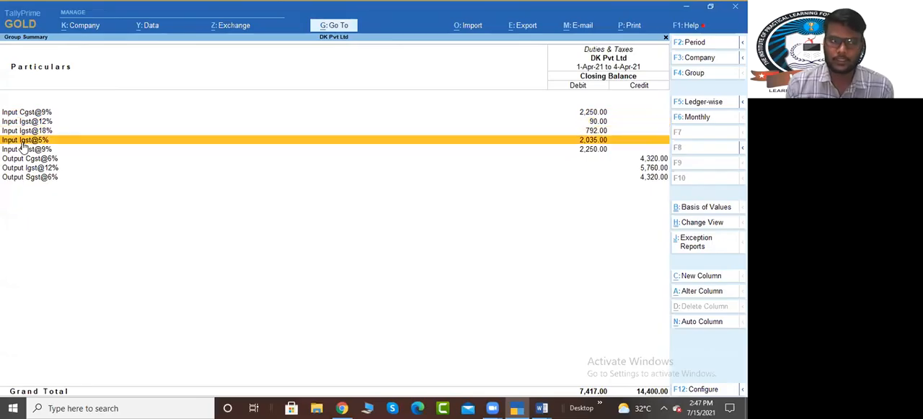
key("Up")
key("Up")
key("Down")
key("Up")
key("space")
key("Down")
key("Down")
key("space")
key("Up")
key("Up")
key("Down")
key("Up")
key("Down")
key("Up")
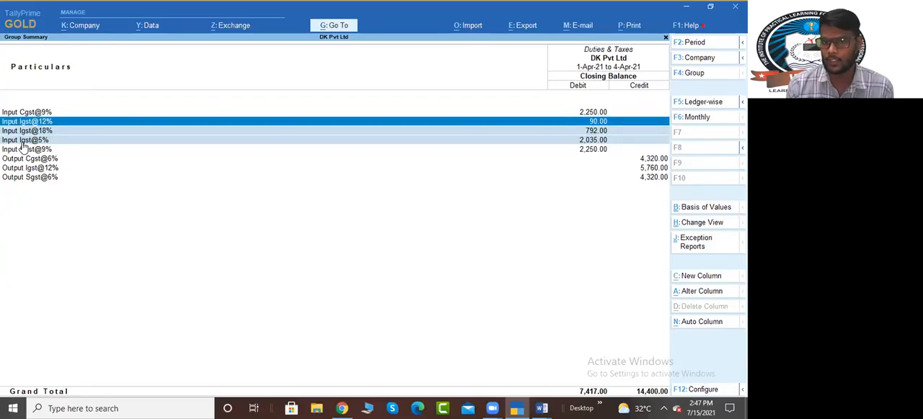
key("Down")
key("Up")
key("Down")
key("Up")
key("Down")
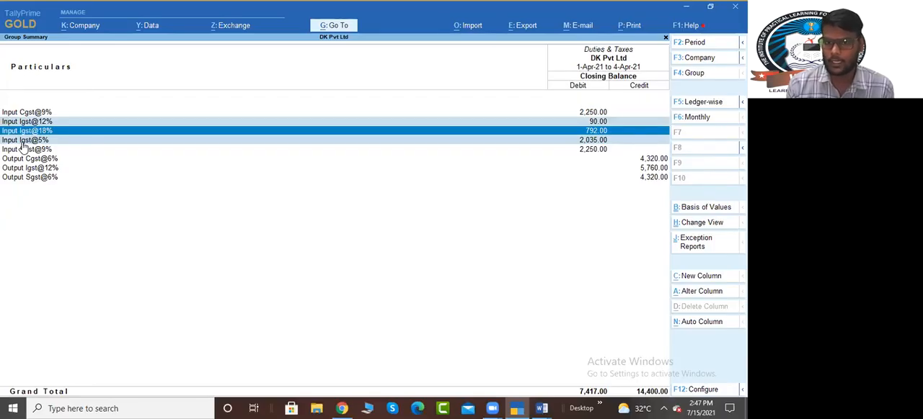
Step: Add up the three Input Igst balances in the built-in calculator with 2035+792+90
key("ctrl+n")
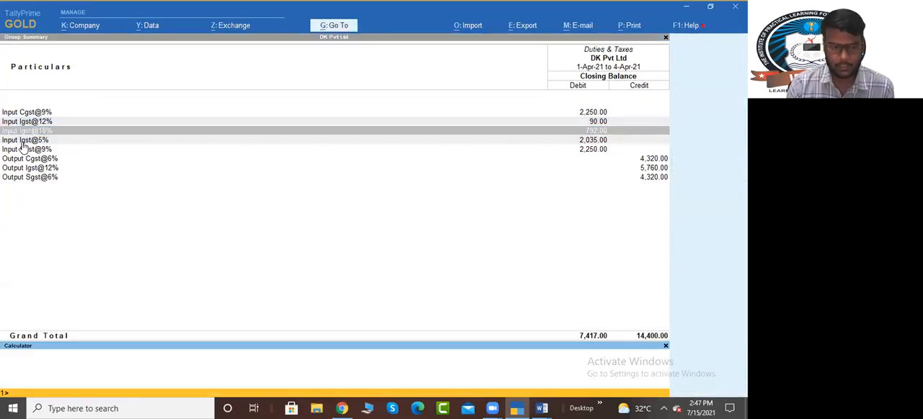
type("2035+")
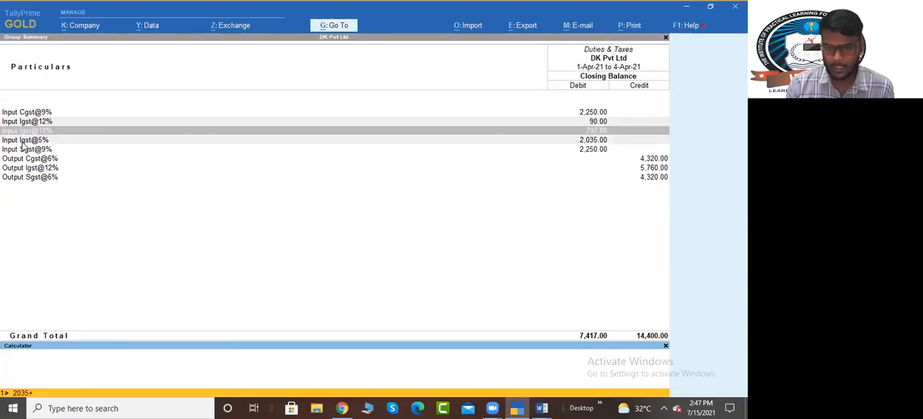
type("792")
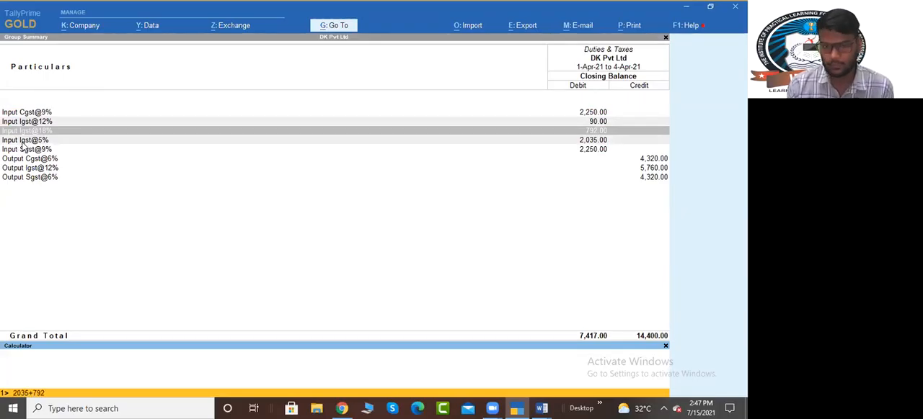
type("+90")
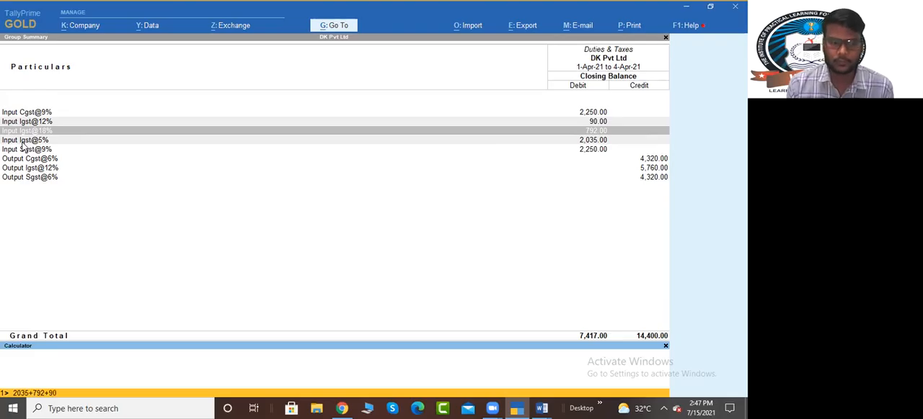
key("Return")
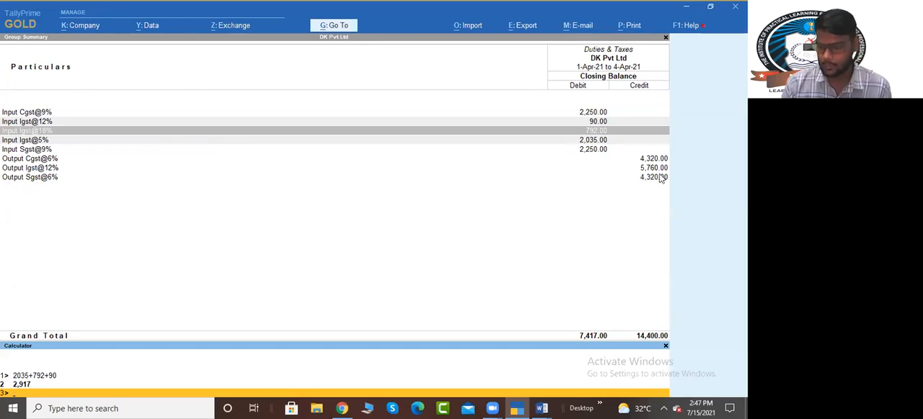
Step: Subtract the combined Input Igst from the Output Igst in the built-in calculator with 5760-2917
type("5760")
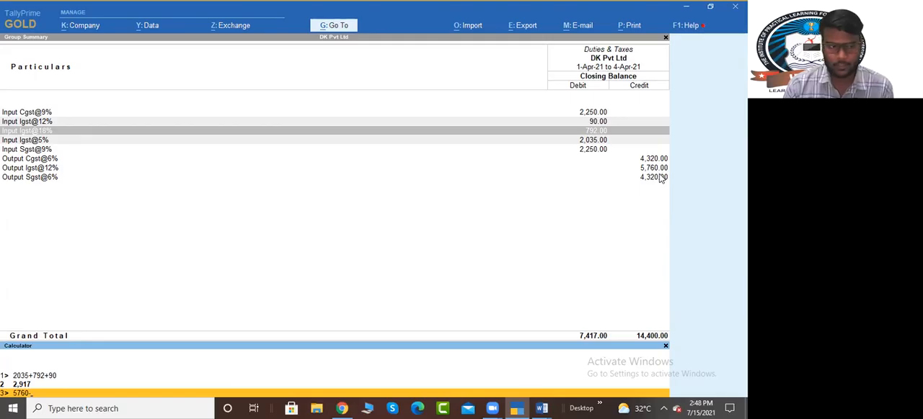
type("-2917")
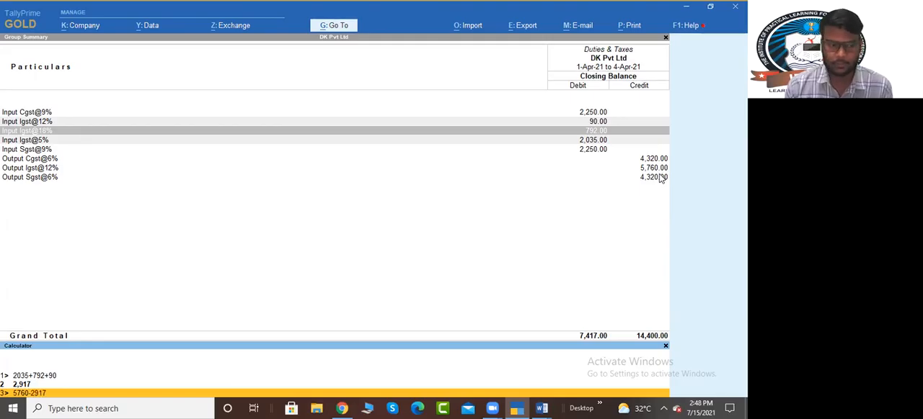
key("Return")
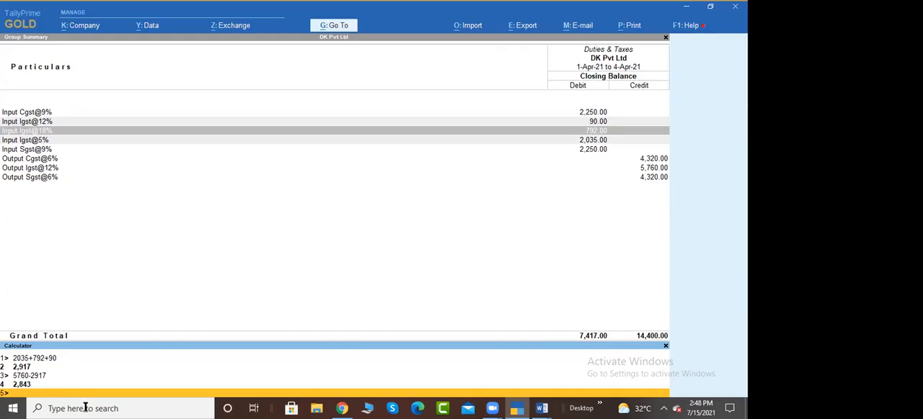
left_click(351, 405)
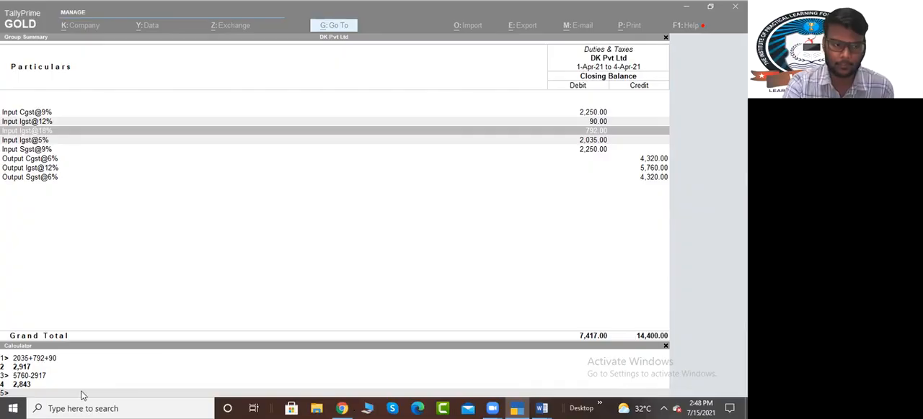
left_click(48, 384)
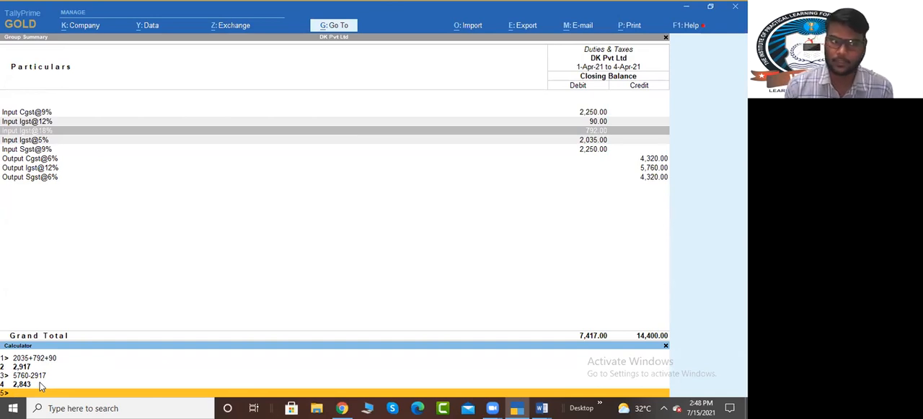
Step: Work out the net Cgst in the calculator with 4320-2250, and enter 2070 on the following line
key("Up")
key("Up")
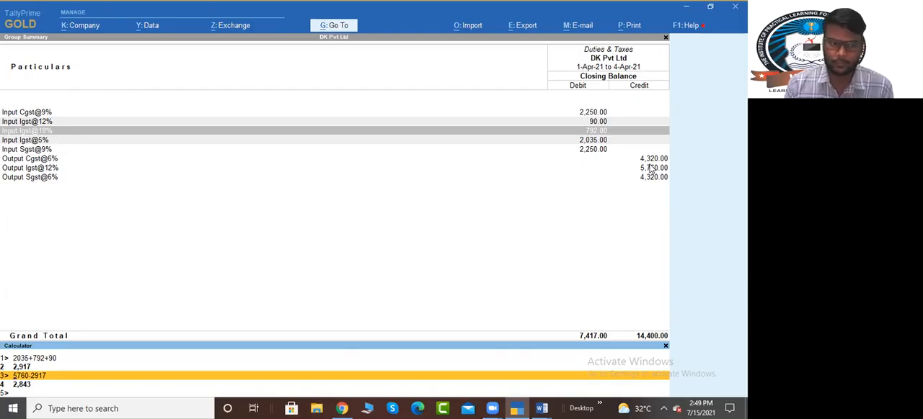
key("Down")
key("Down")
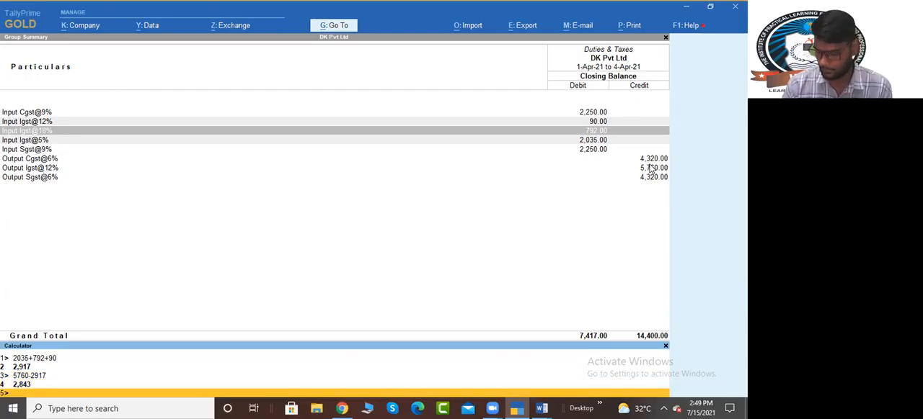
type("4320-")
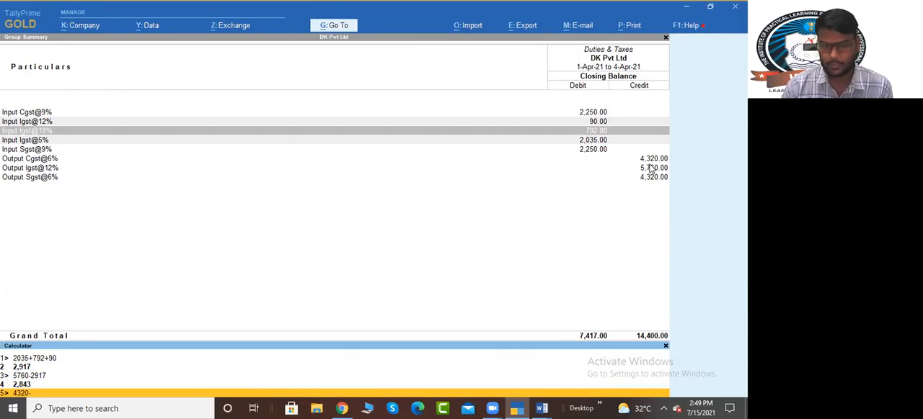
type("2250")
key("Return")
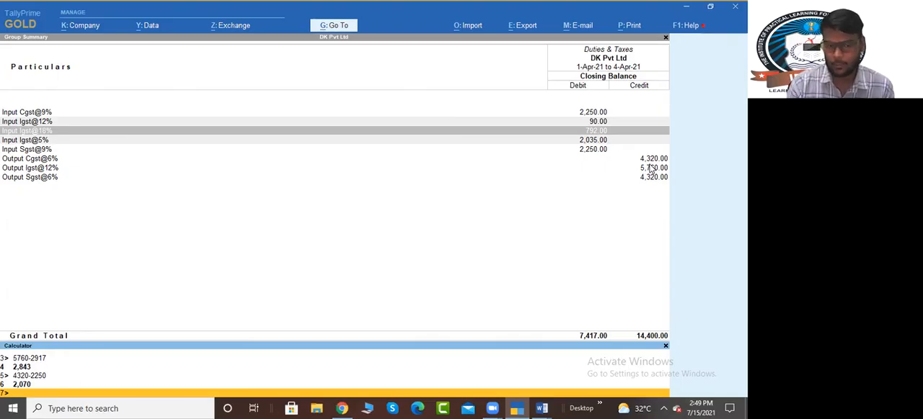
type("70")
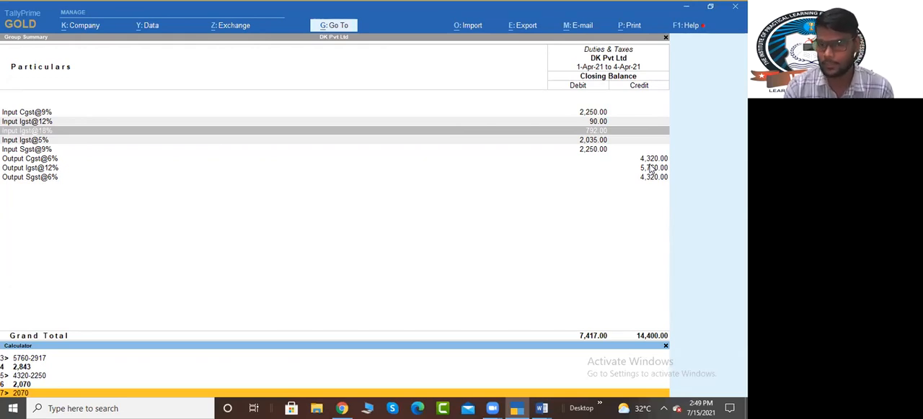
Step: Leave the Duties & Taxes and Balance Sheet reports and start a Journal voucher dated 30/4
left_click(463, 267)
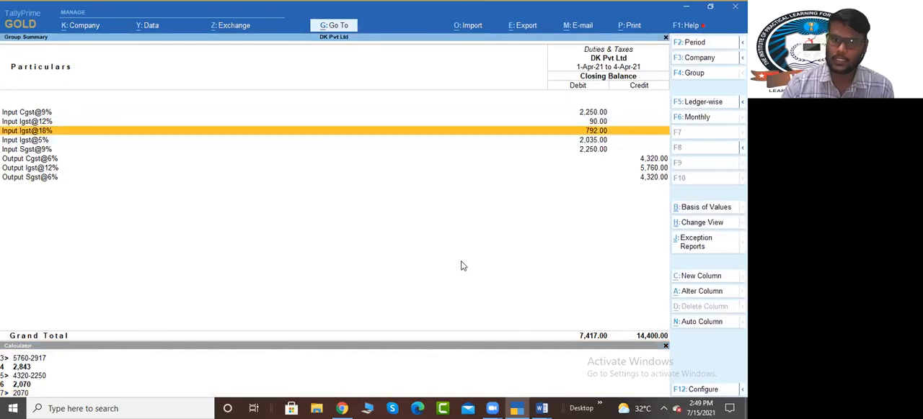
key("Escape")
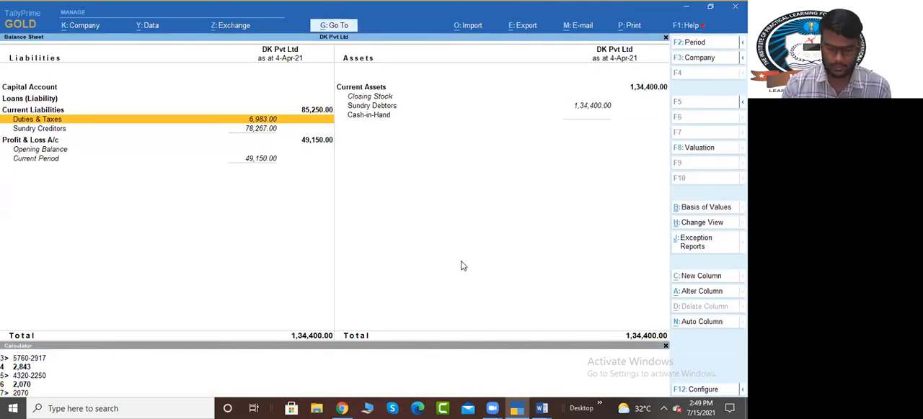
key("Escape")
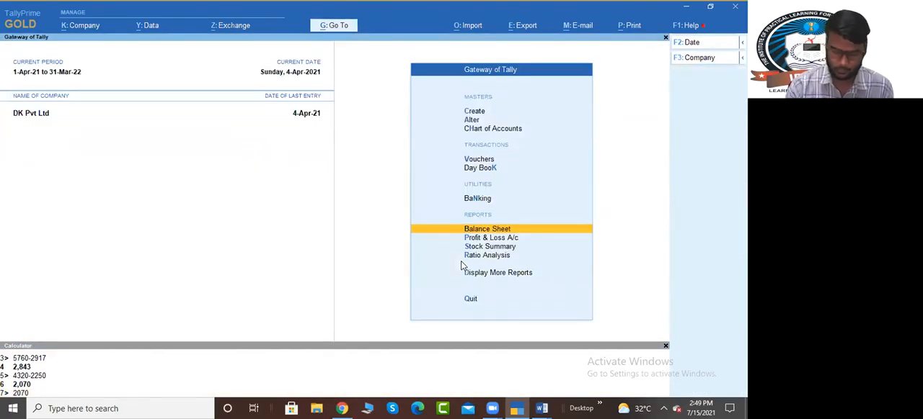
key("v")
key("F2")
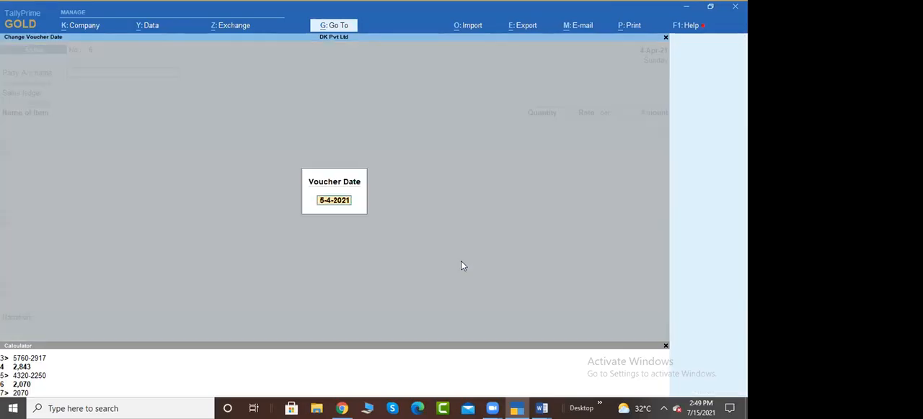
type("30/4")
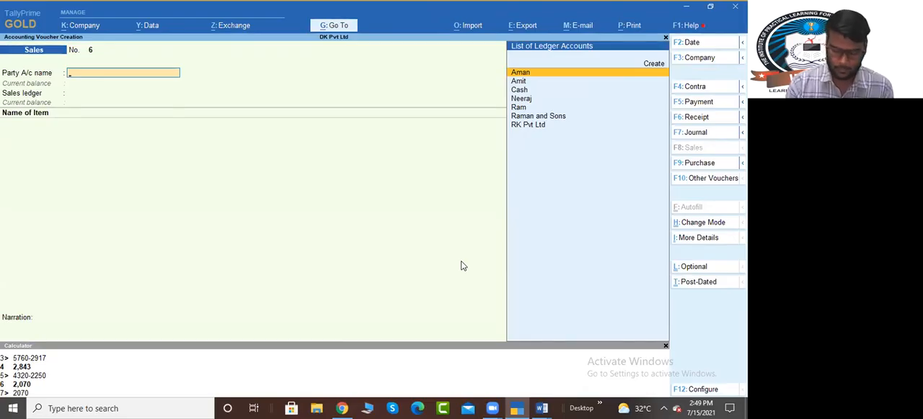
key("F7")
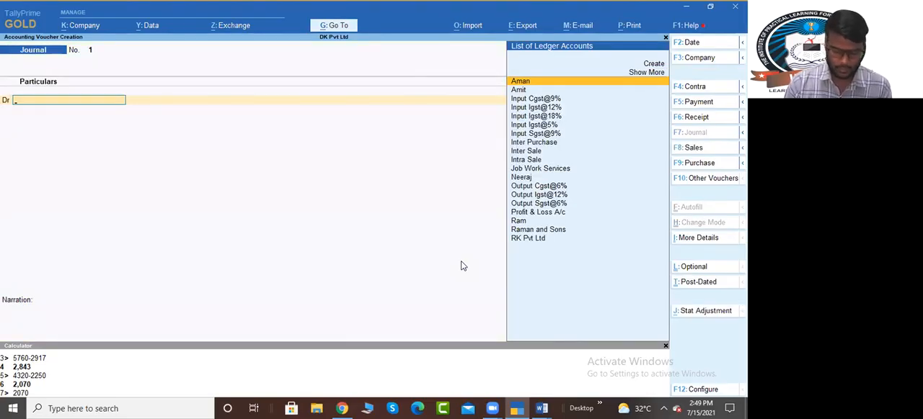
Step: Set the journal's statutory adjustment to GST, Decrease of Tax Liability, with Adjustment Against Credit as additional details
key("alt+j")
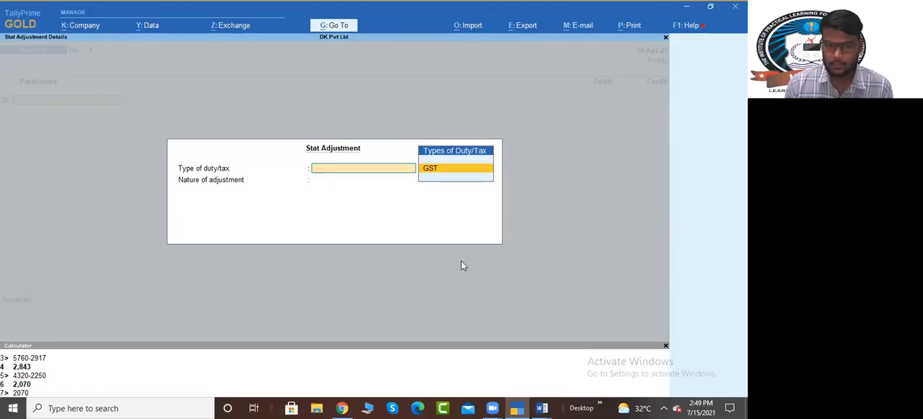
key("Return")
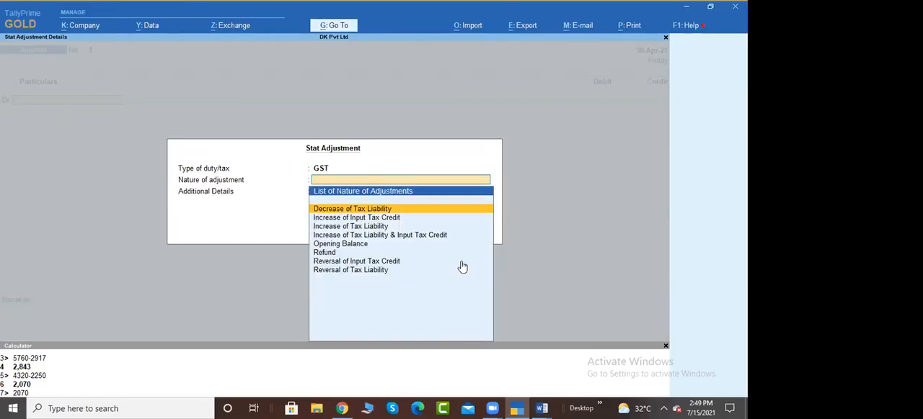
key("Return")
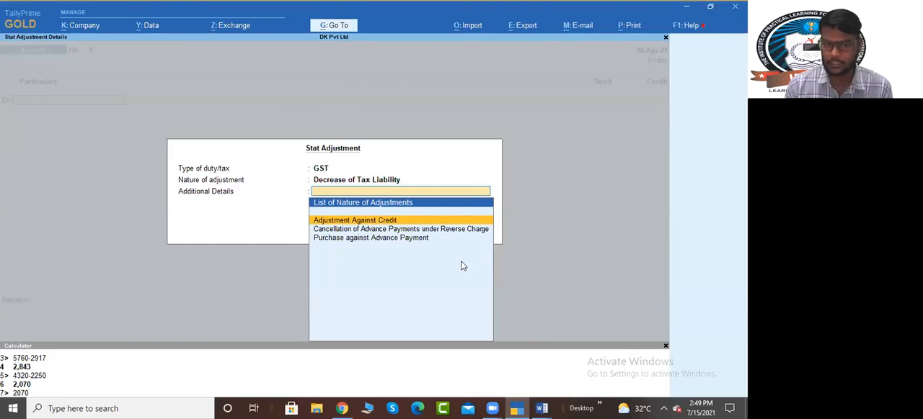
key("Return")
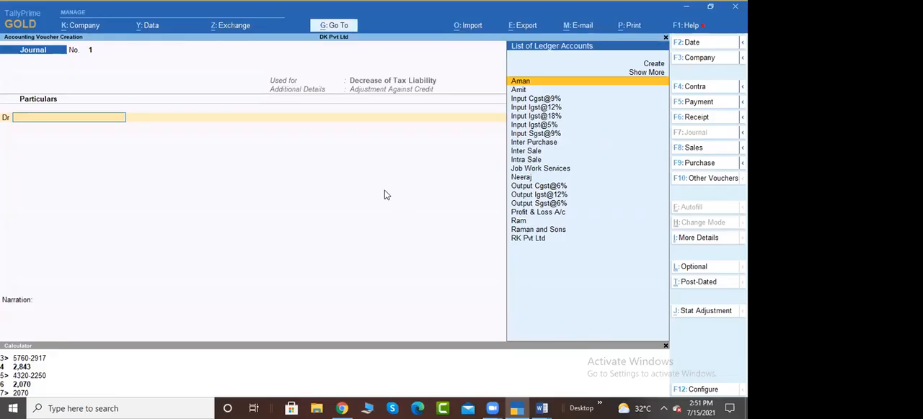
Step: Debit the Output Igst@12% ledger with 5,760 in the journal, keeping the default rate of 12%
type("Ou")
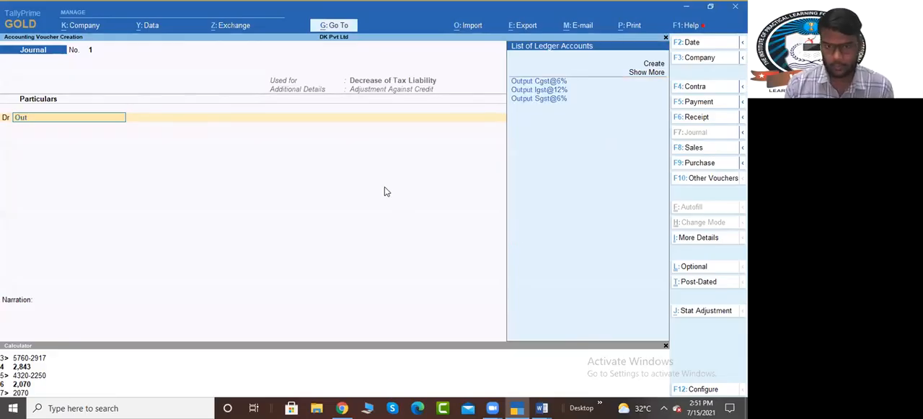
type("t")
key("Down")
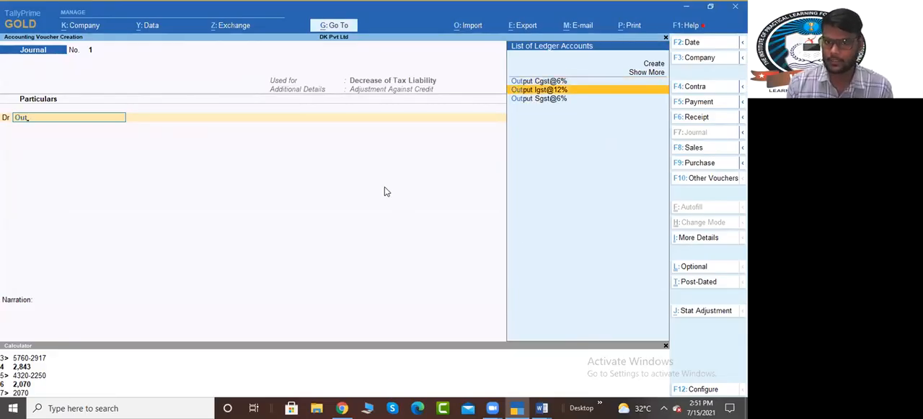
key("Return")
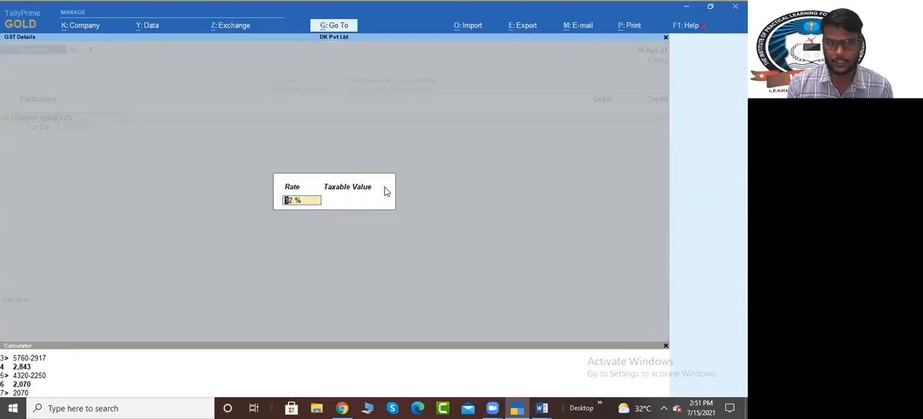
key("Return")
key("Return")
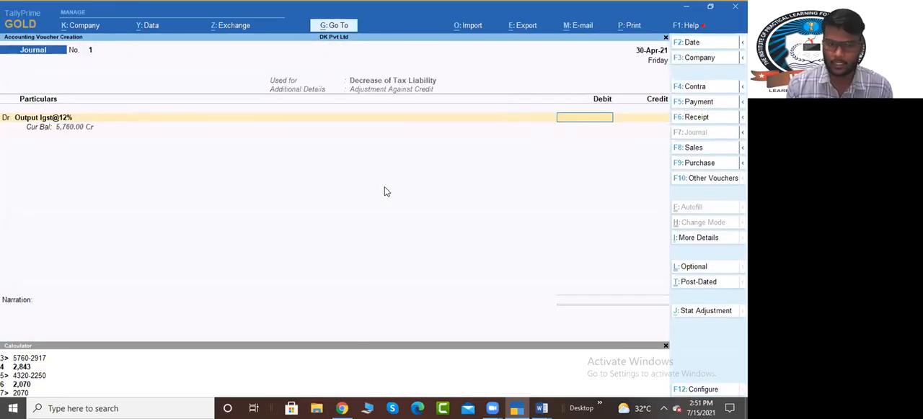
type("57")
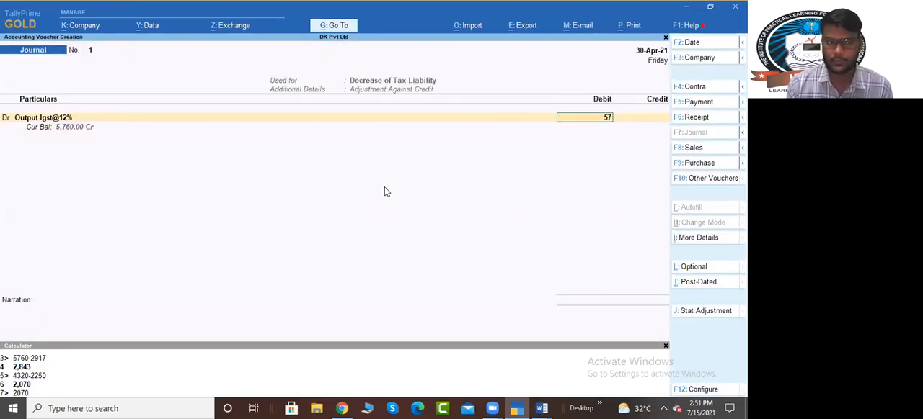
type("60")
key("Return")
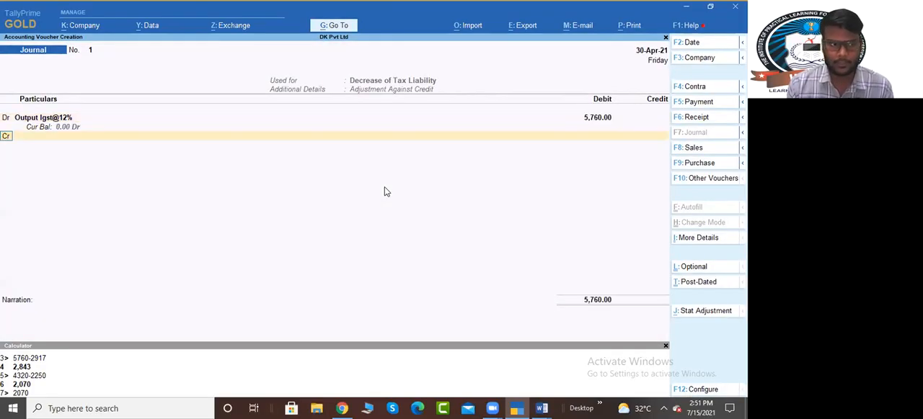
Step: Add a second debit line for the Output Cgst@6% ledger with 4,320
key("Return")
type("Out")
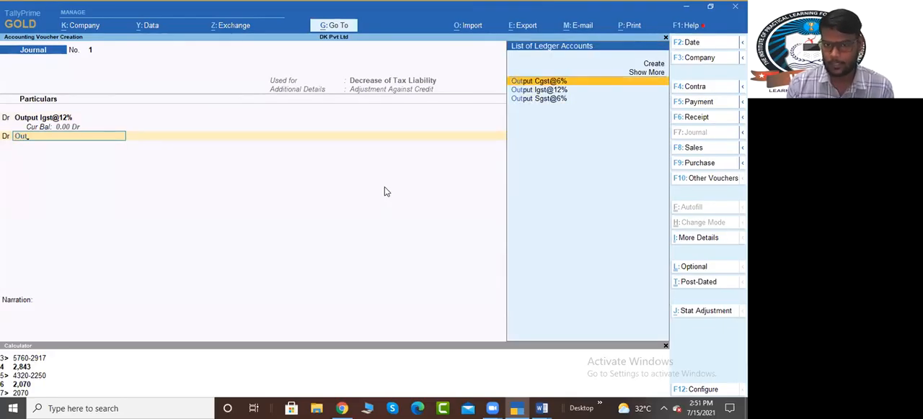
key("Down")
key("Up")
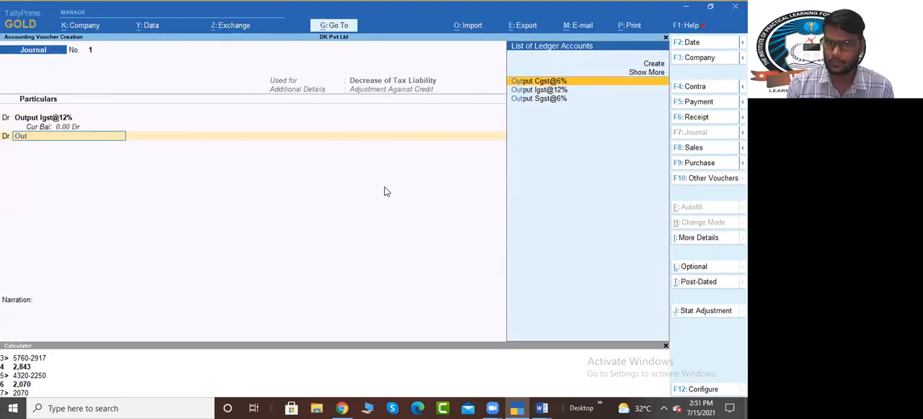
key("Return")
key("Return")
type("4320")
Step: Add a third debit line for the Output Sgst@6% ledger with 4,320
key("Return")
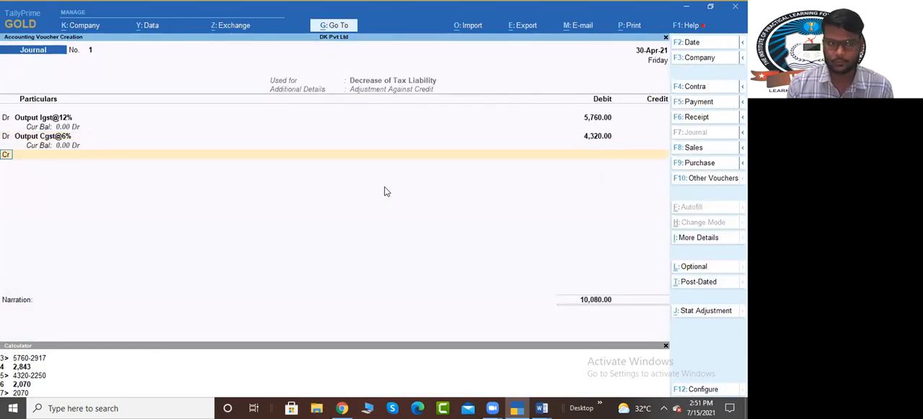
key("d")
key("Return")
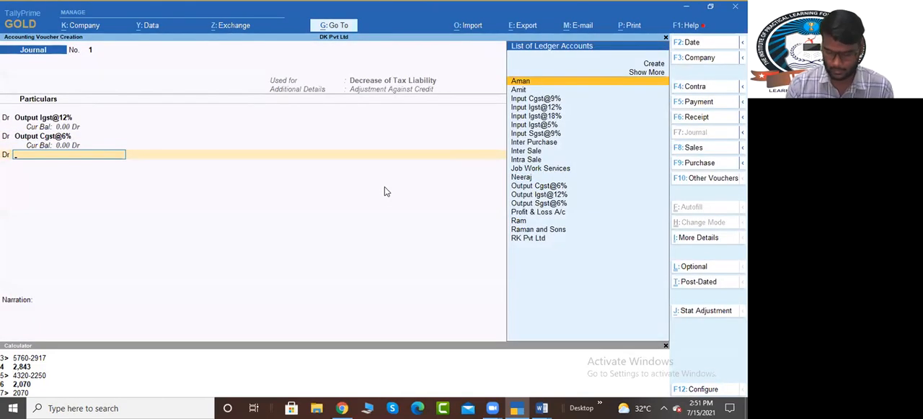
type("Ou")
key("Down")
key("Down")
key("Return")
key("Return")
key("Return")
type("4320")
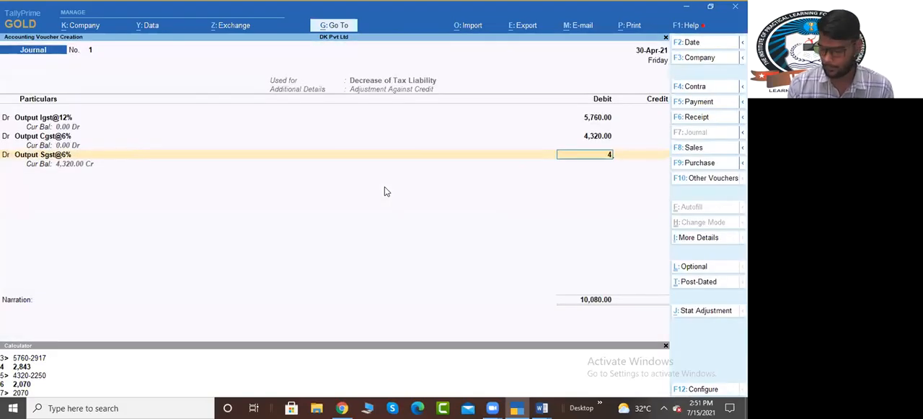
key("Return")
key("Return")
Step: Add a credit line for the Input Igst@18% ledger
type("In")
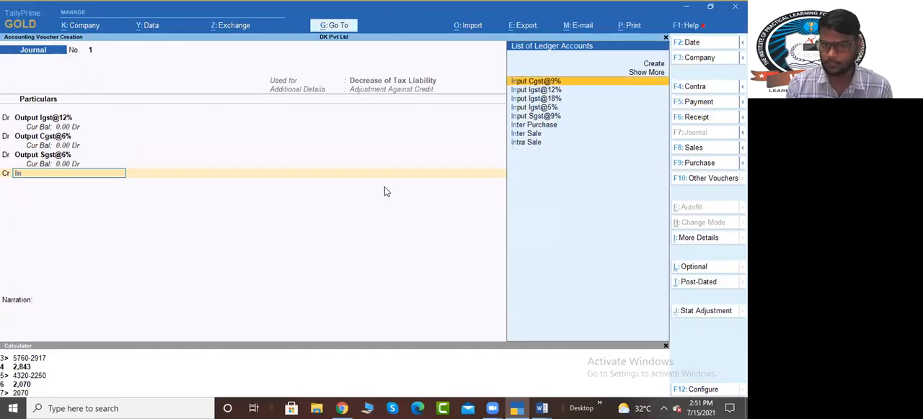
key("Down")
key("Down")
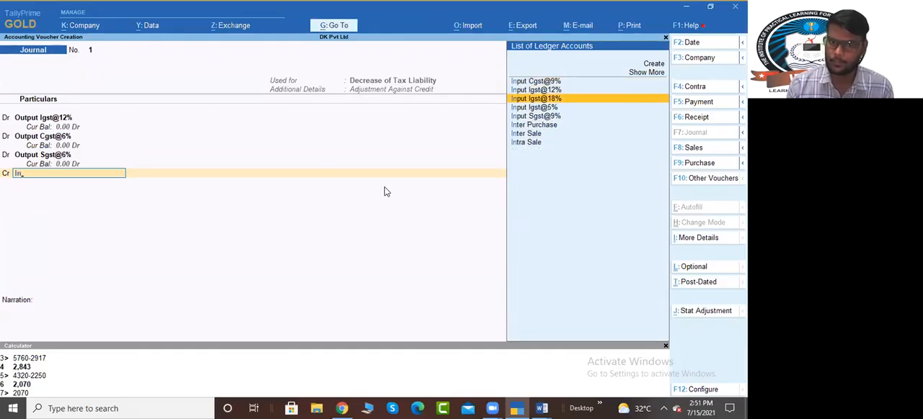
key("Return")
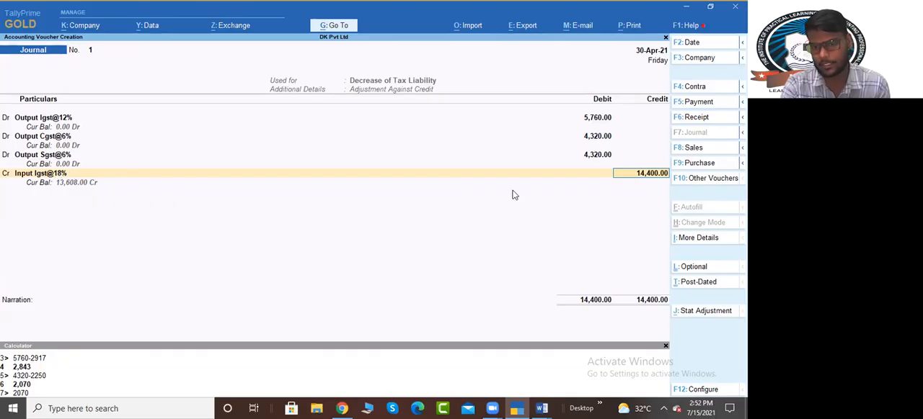
key("ctrl")
key("ctrl+n")
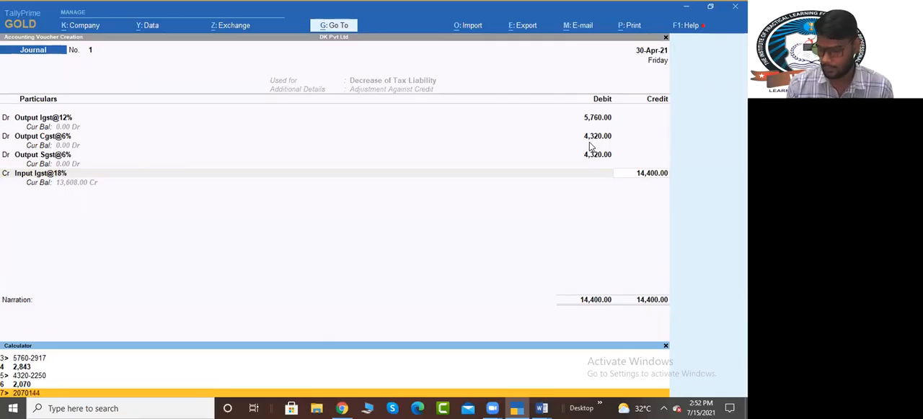
type("-13608")
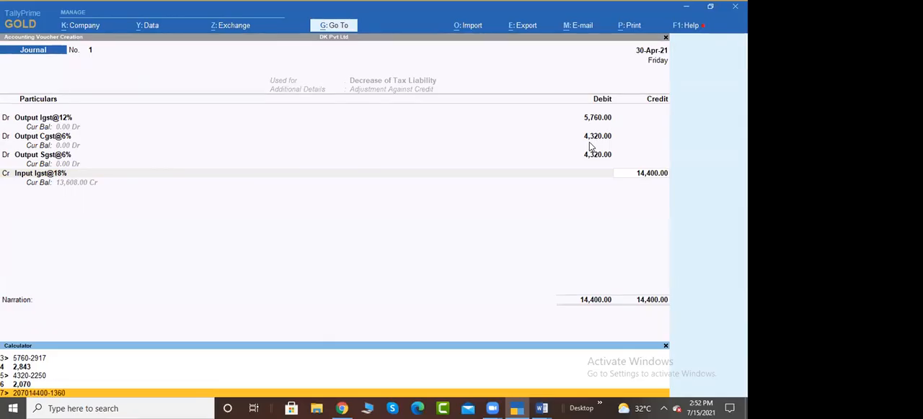
key("BackSpace")
key("BackSpace")
key("BackSpace")
key("BackSpace")
key("BackSpace")
key("BackSpace")
key("BackSpace")
key("BackSpace")
key("BackSpace")
key("Return")
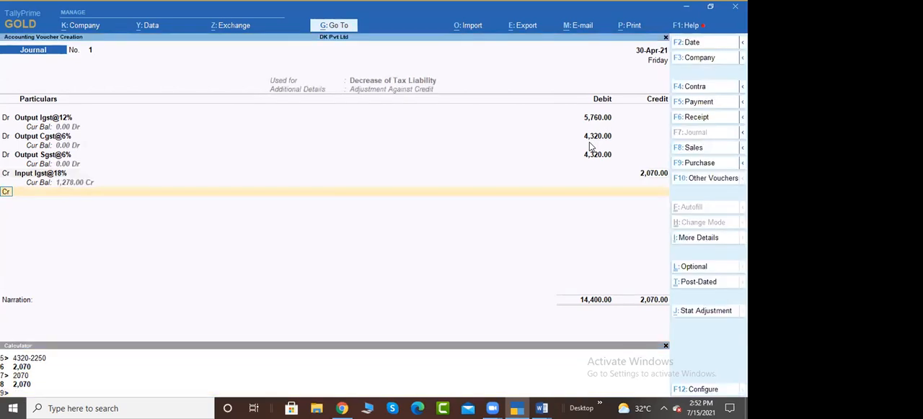
key("BackSpace")
key("Escape")
key("Return")
key("BackSpace")
key("ctrl+n")
type("14400-")
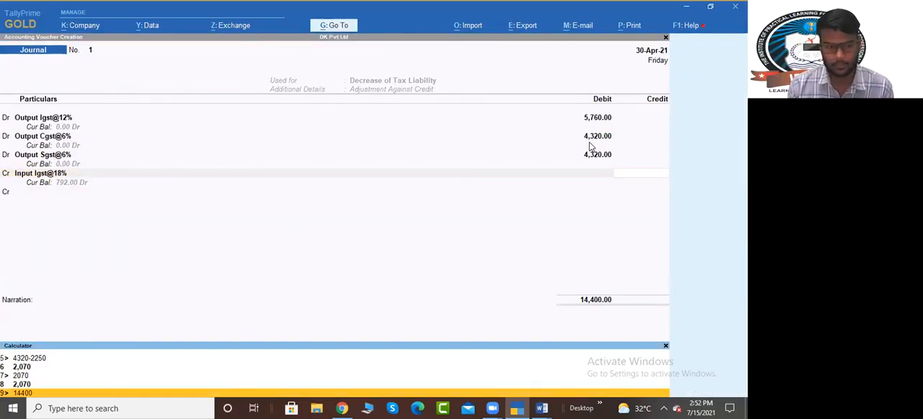
key("BackSpace")
key("BackSpace")
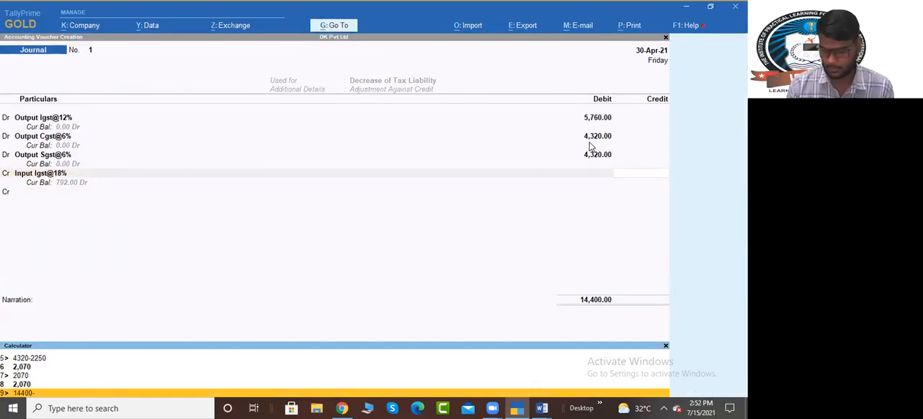
key("BackSpace")
key("BackSpace")
key("BackSpace")
key("BackSpace")
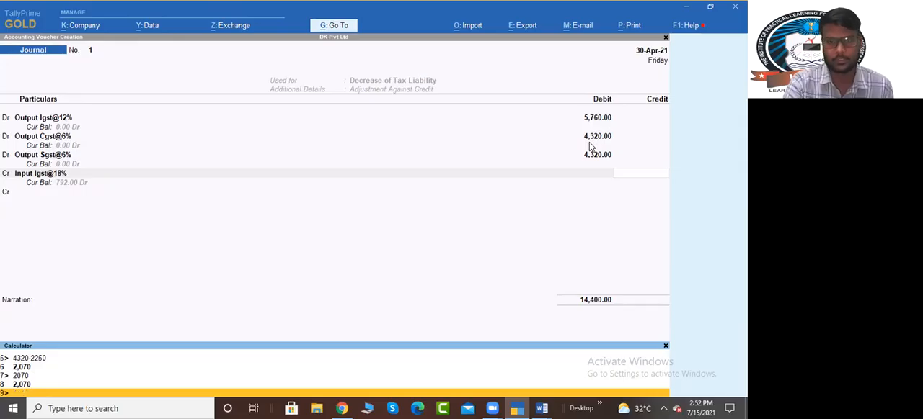
key("ctrl+m")
key("BackSpace")
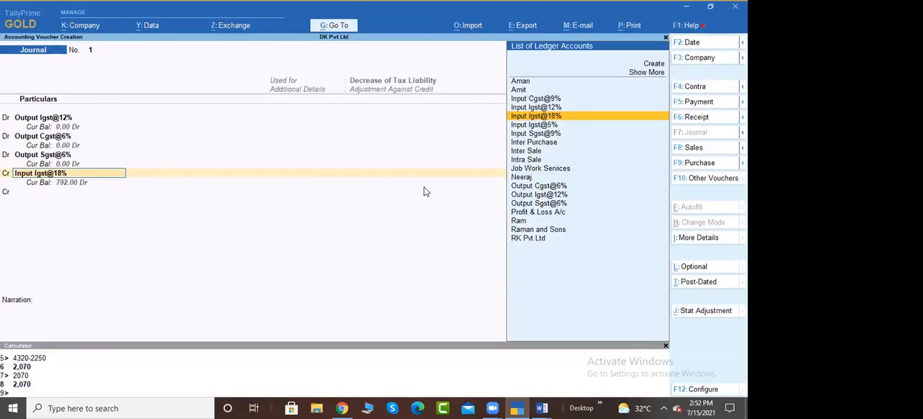
key("Return")
key("BackSpace")
key("Up")
key("Up")
key("Up")
key("Up")
key("Down")
key("Down")
key("Down")
key("Down")
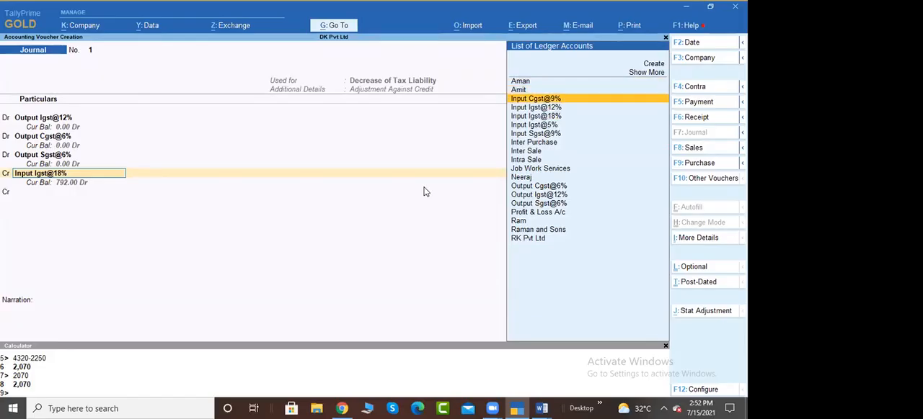
key("Return")
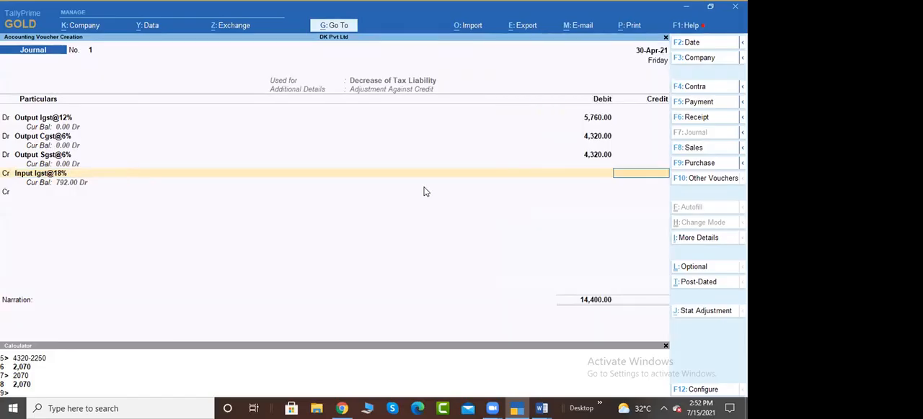
key("BackSpace")
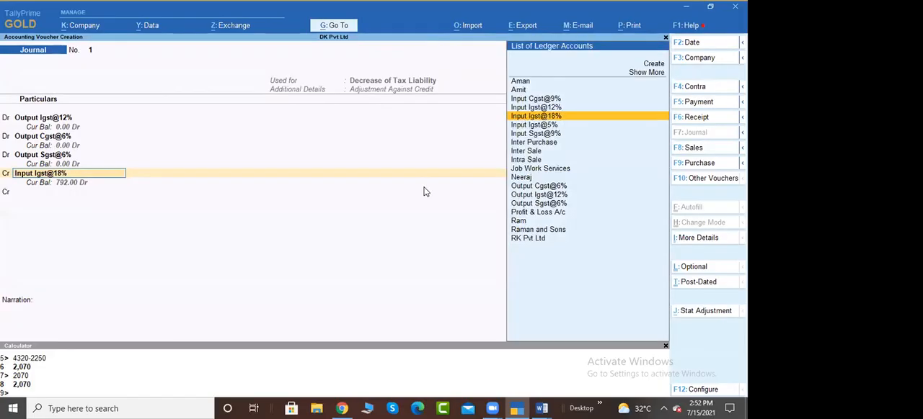
Step: Discard the unfinished journal and open a fresh journal voucher
key("Escape")
key("Escape")
key("Return")
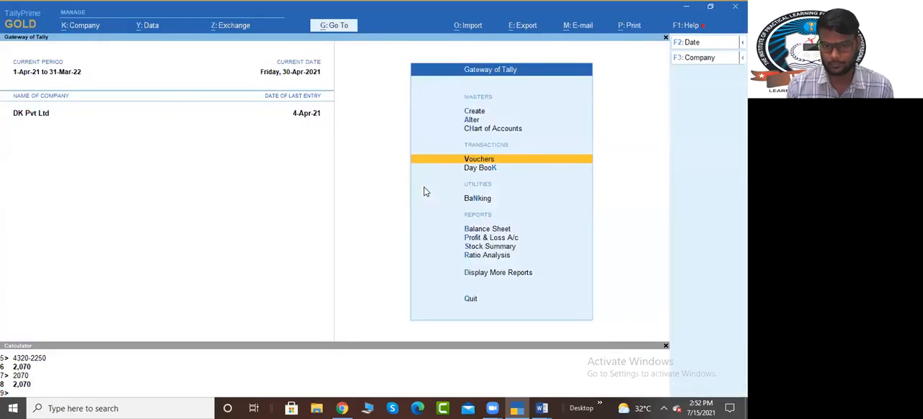
key("Return")
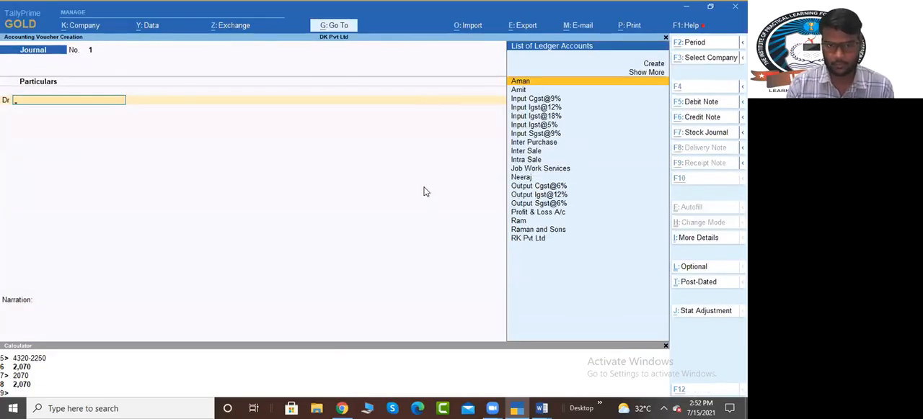
Step: Set the stat adjustment to GST, Decrease of Tax Liability, with Adjustment Against Credit as the additional details
key("alt+j")
key("Return")
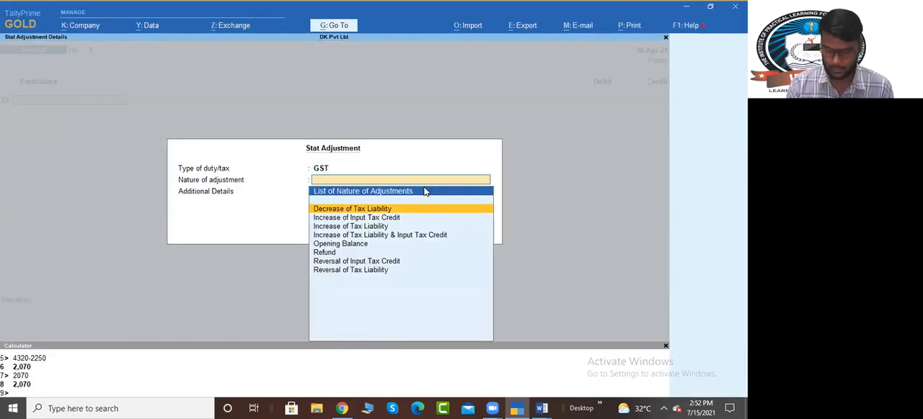
key("Return")
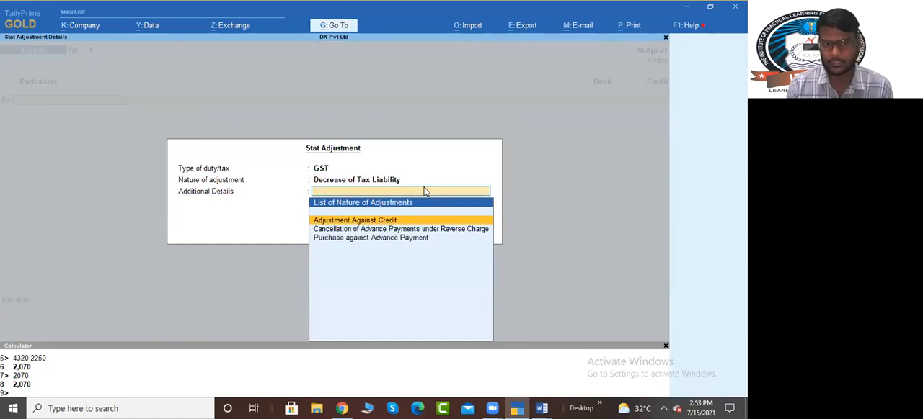
key("Return")
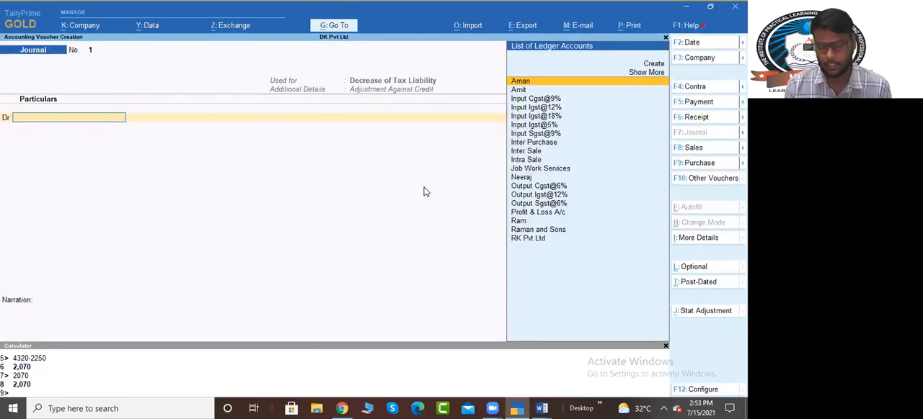
Step: Debit the Output Igst@12% ledger with 5,760, keeping the default rate
type("Out")
key("Down")
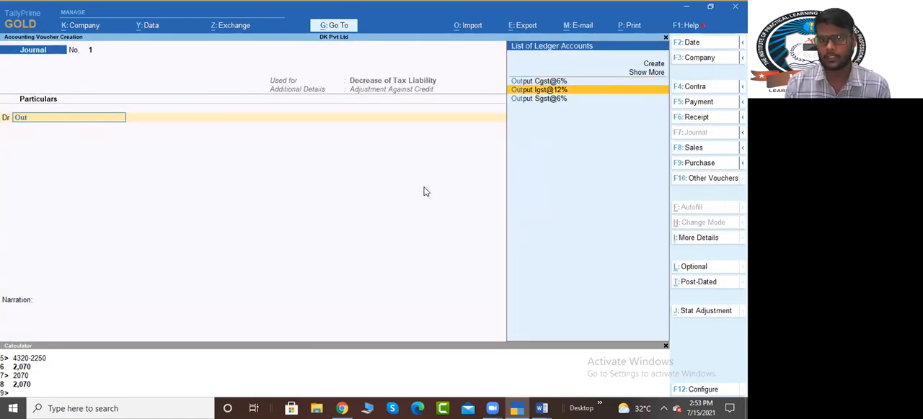
key("Return")
key("Return")
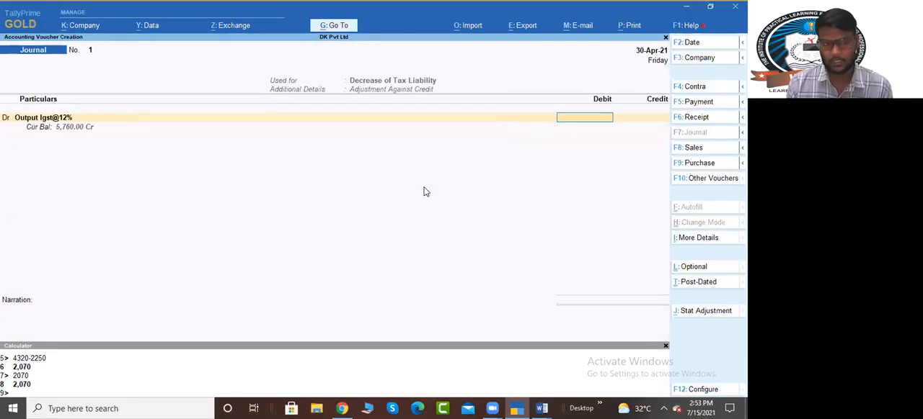
type("5760")
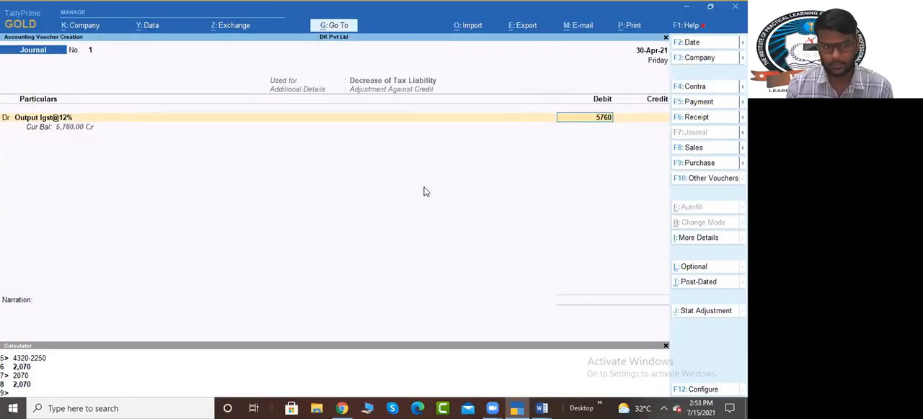
key("Return")
Step: Add a debit line for the Output Cgst@6% ledger with 4,320
type("d")
key("Return")
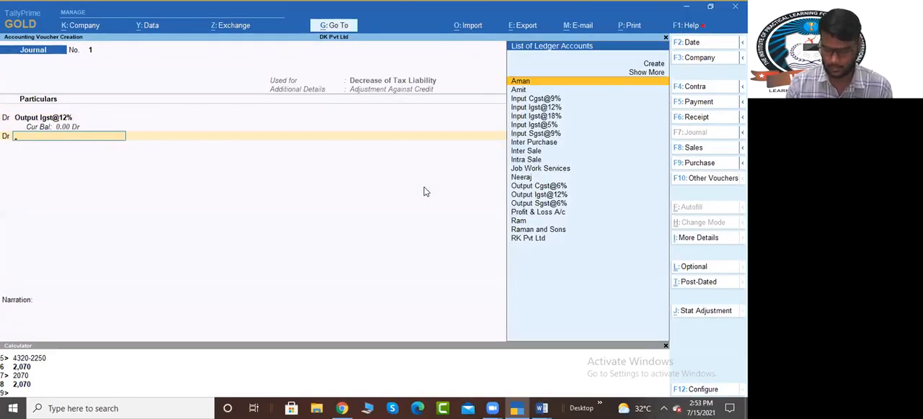
type("out")
key("Return")
key("Return")
key("Return")
type("4320")
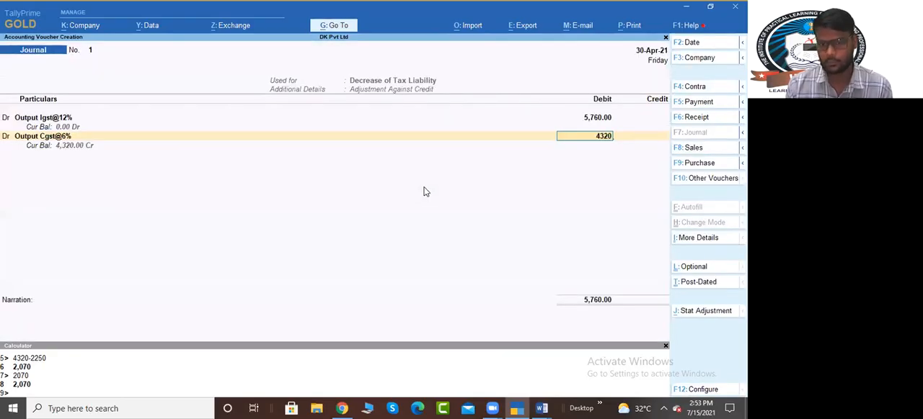
key("Return")
key("Return")
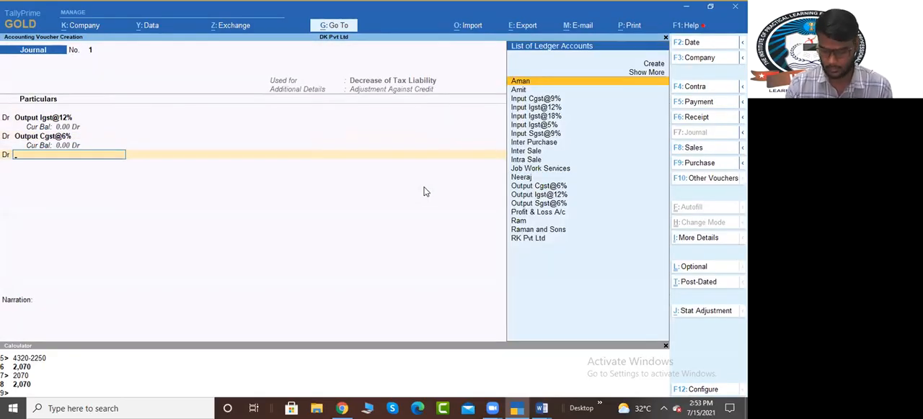
Step: Add a debit line for the Output Sgst@6% ledger with 4,320
type("Out")
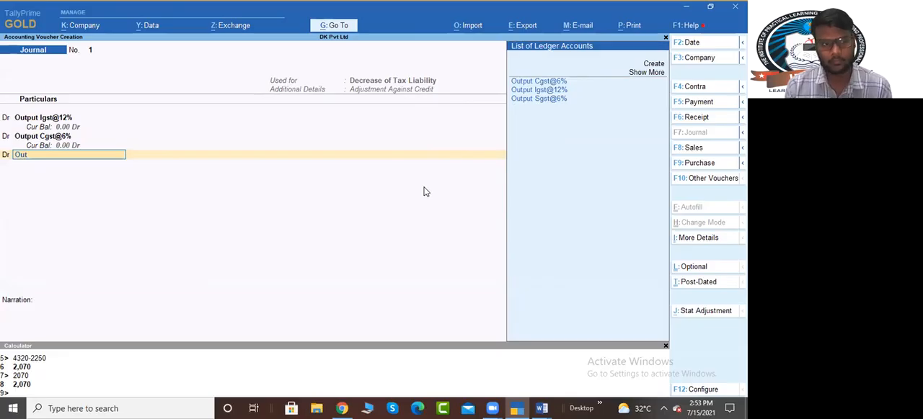
key("Down")
key("Down")
key("Return")
key("Return")
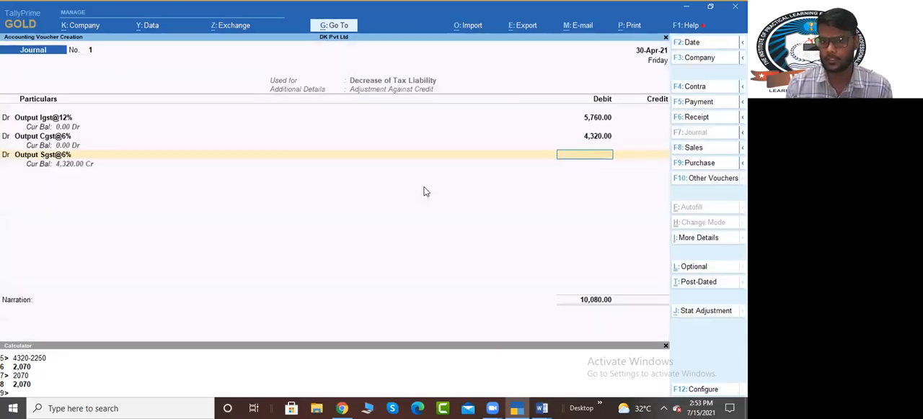
type("4320")
Step: Add a credit line for the Input Igst@18% ledger
key("Return")
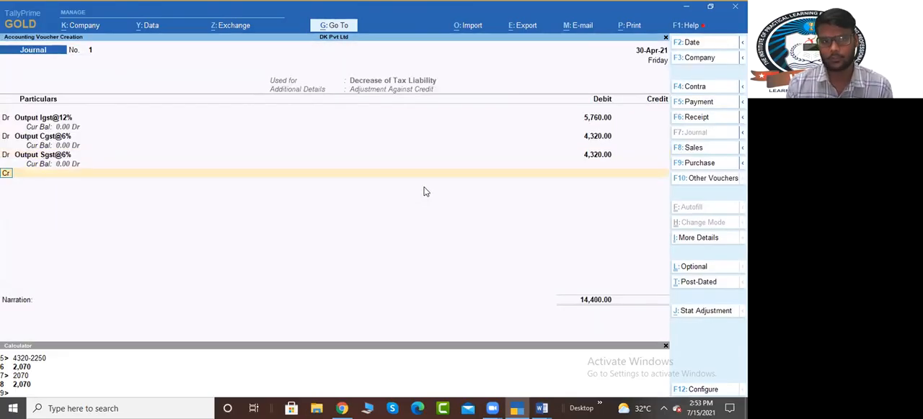
key("Return")
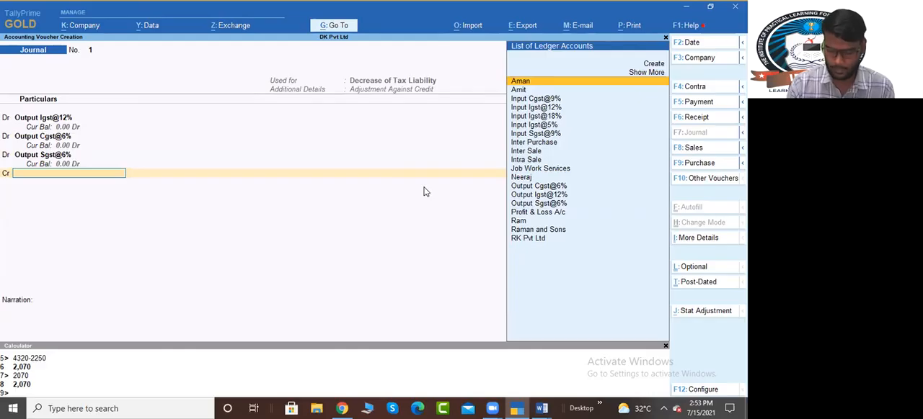
type("O")
key("Return")
key("Escape")
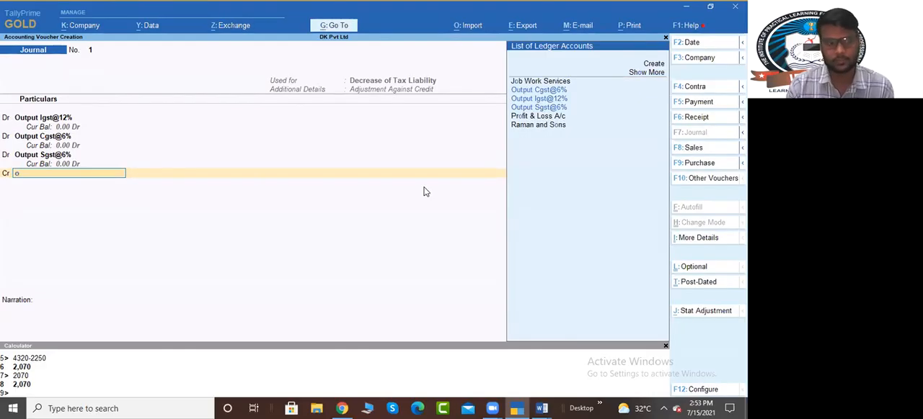
key("BackSpace")
type("in")
key("Down")
key("Down")
key("Return")
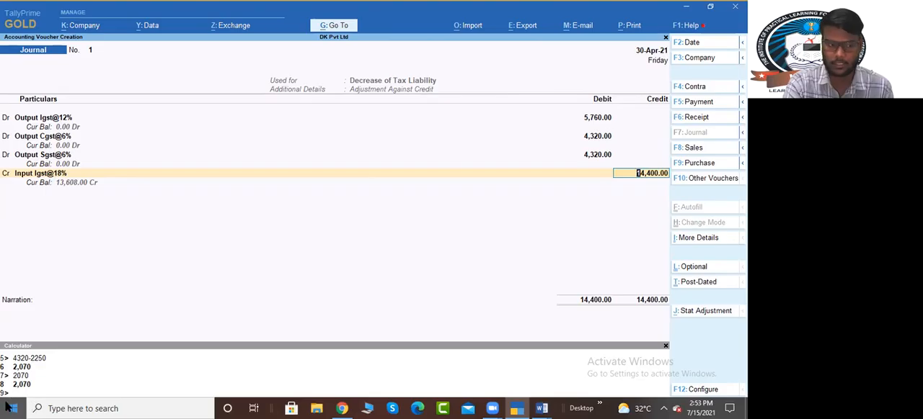
key("ctrl+n")
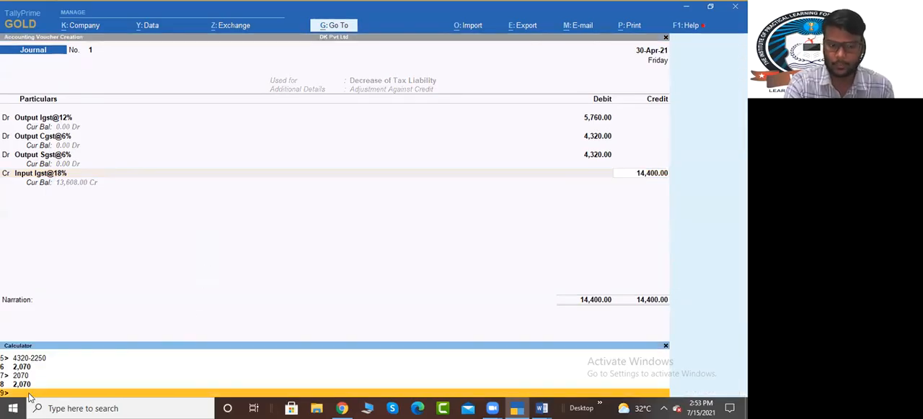
type("14400-13608")
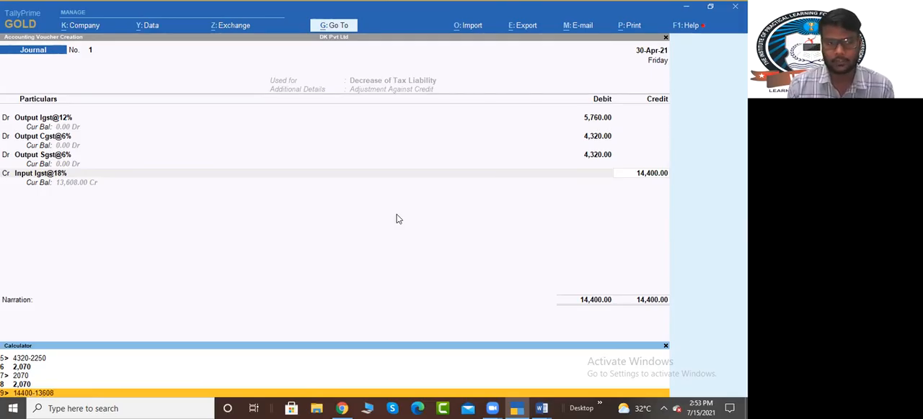
key("Return")
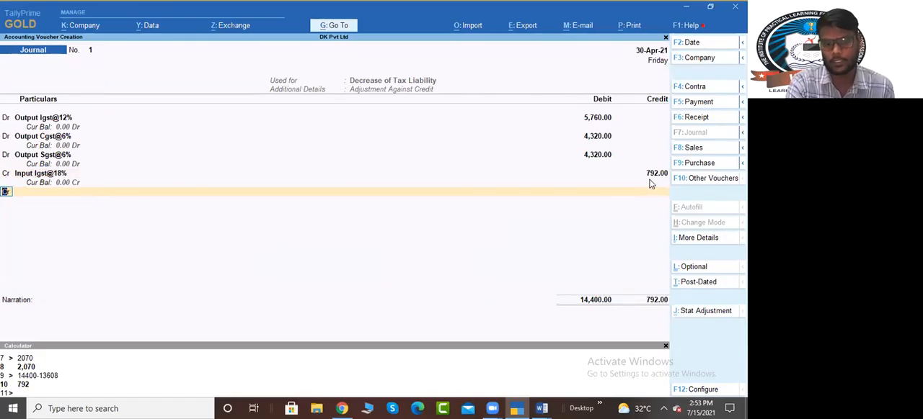
key("Return")
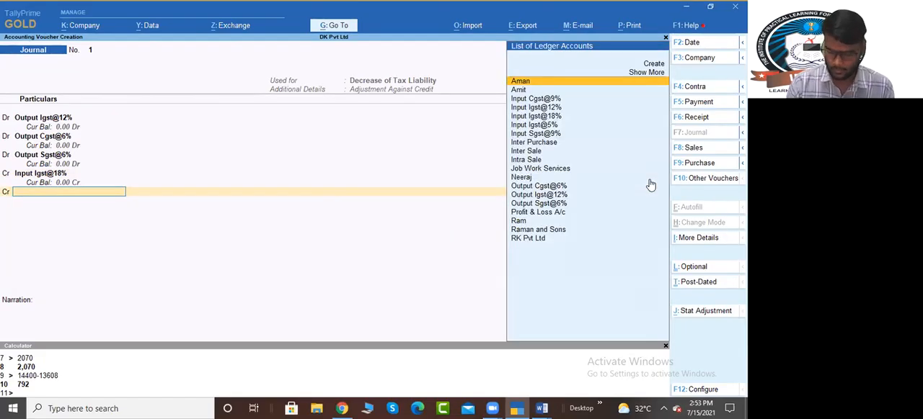
type("In")
key("Down")
key("Return")
key("ctrl+n")
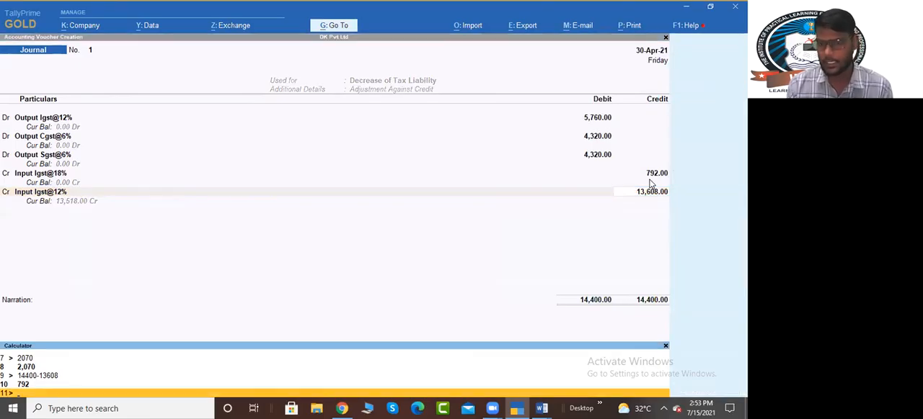
type("13608-1")
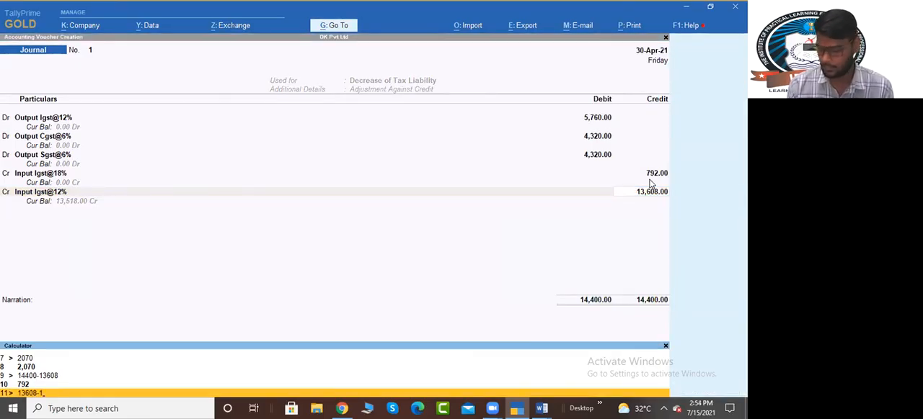
type("3518")
key("Return")
key("Return")
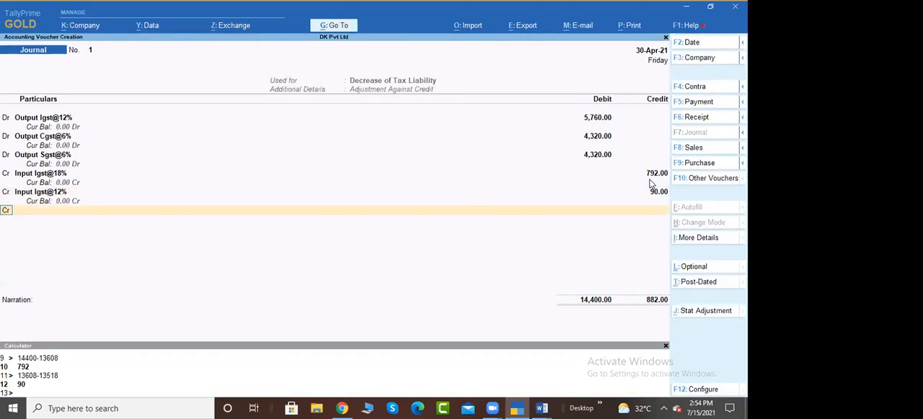
type("In")
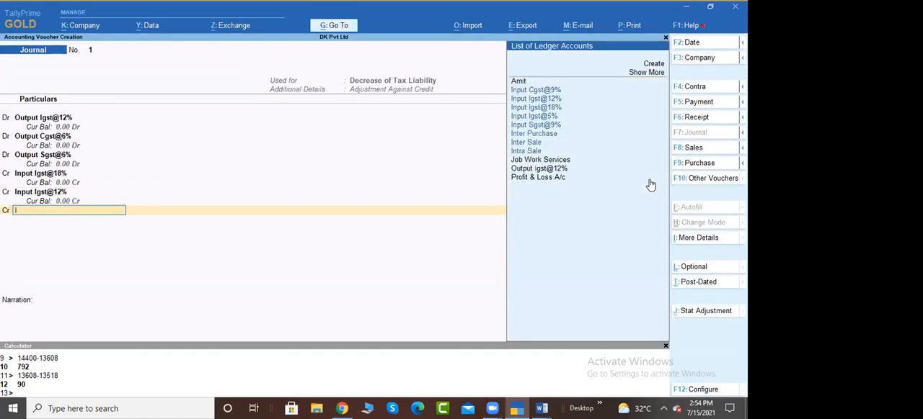
key("Down")
key("Down")
key("Down")
key("Return")
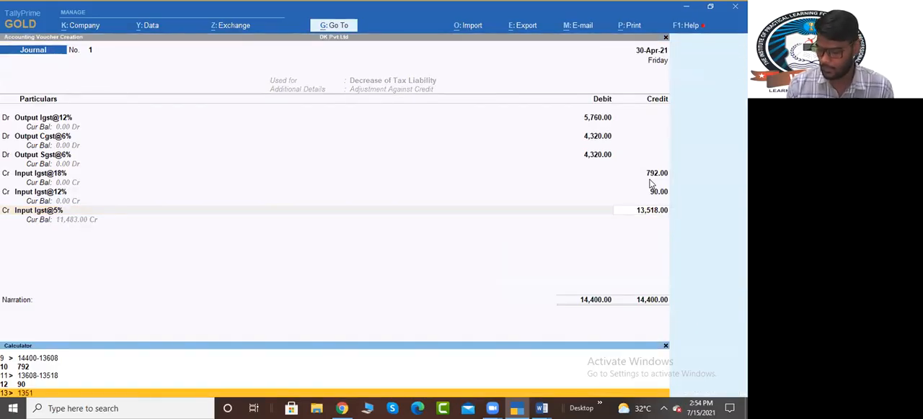
type("1")
type("1483")
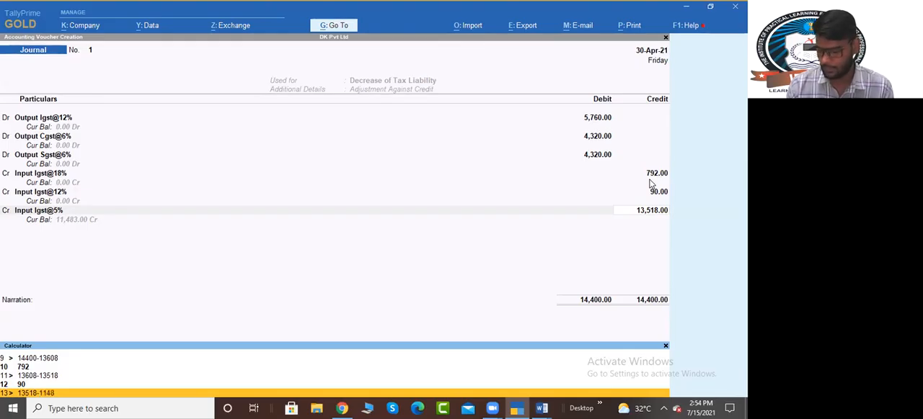
key("Return")
Step: Add a credit line for Input Cgst@9% with 2,250, calculating the amount as 11483-9233
key("Return")
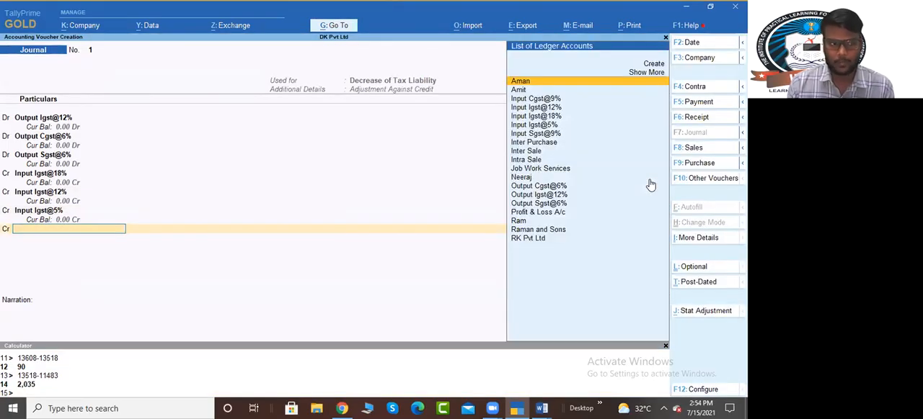
type("In")
key("Down")
key("Up")
key("Return")
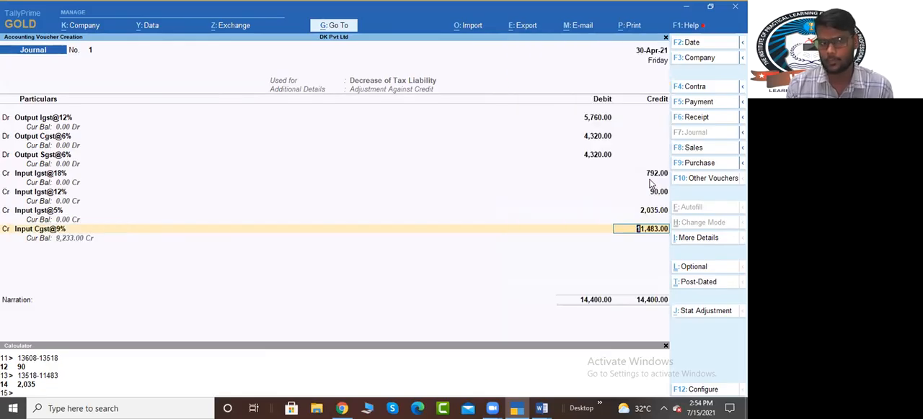
key("ctrl")
key("ctrl+n")
type("11483-")
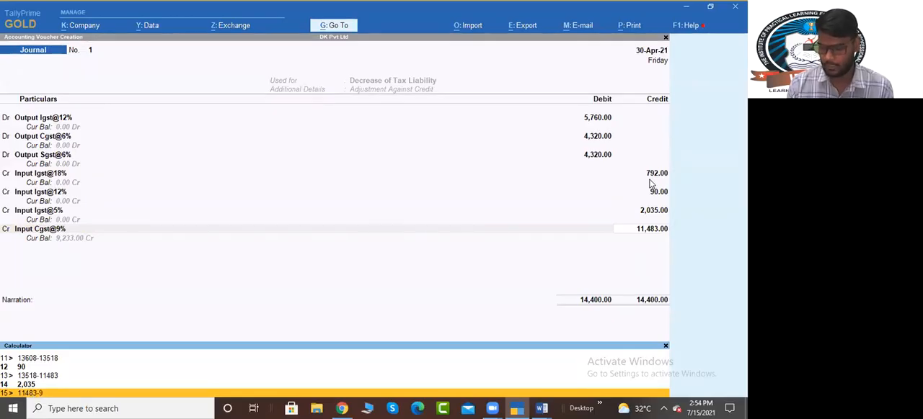
type("9233")
key("Return")
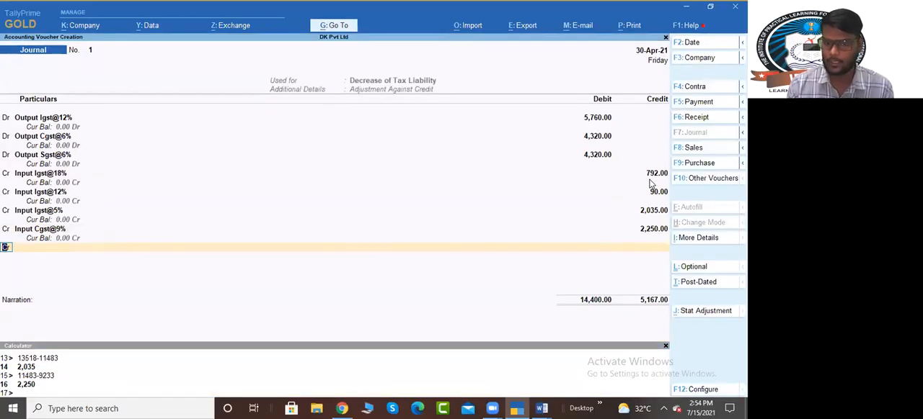
Step: Add a credit line for the Input Sgst@9% ledger with 2,250
type("In")
key("Down")
key("Down")
key("Down")
key("Down")
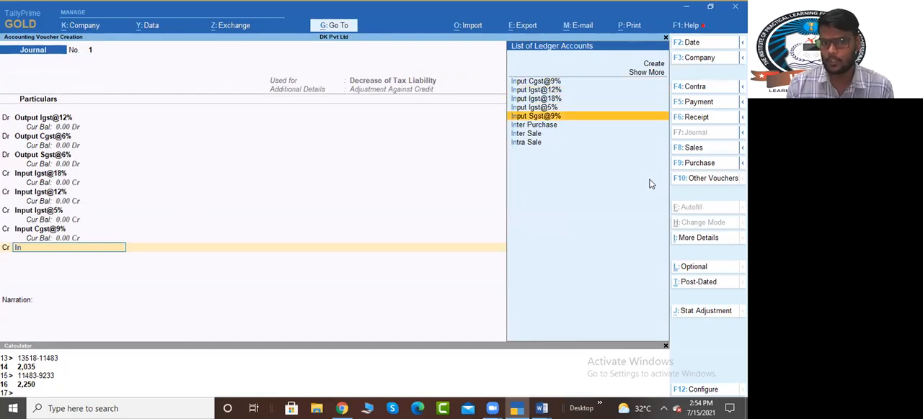
key("Return")
type("2,250")
key("Return")
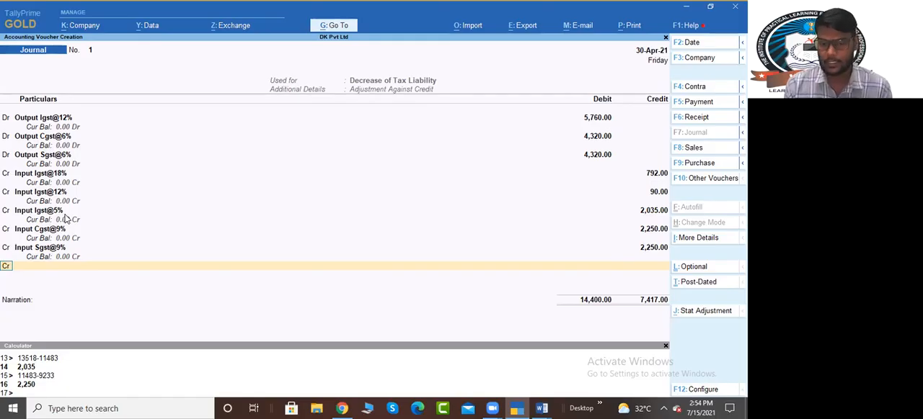
Step: Start a new ledger named Igst Payable from the next credit line and place it under Current Liabilities
key("Return")
key("alt+c")
type("lgst Payable")
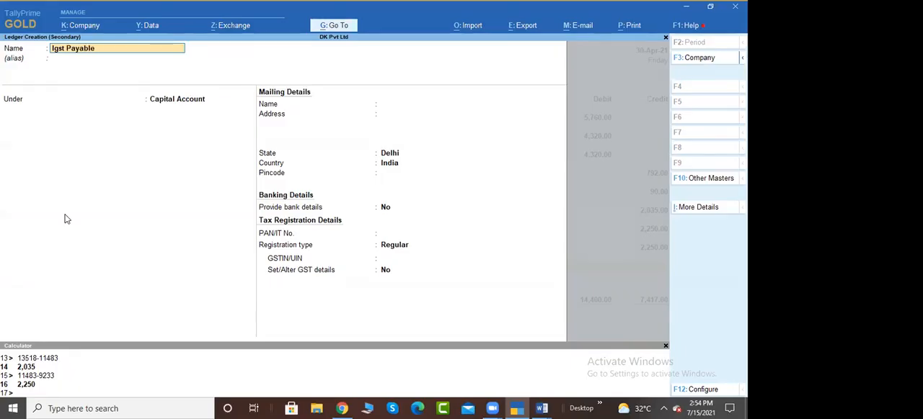
key("Return")
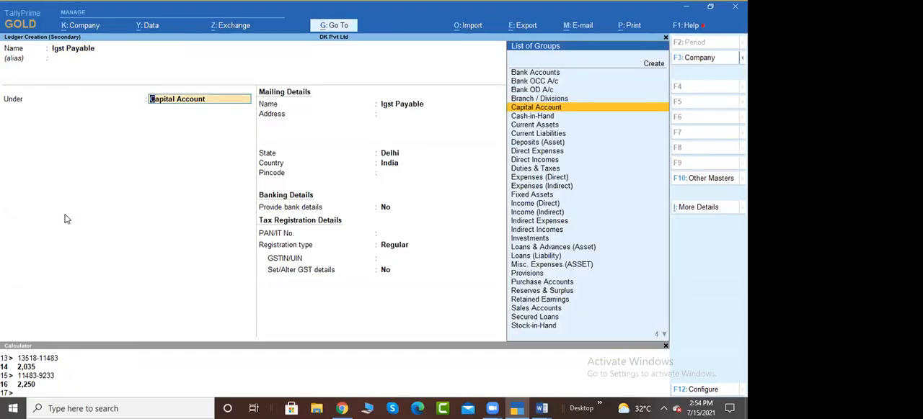
type("Cur")
key("Down")
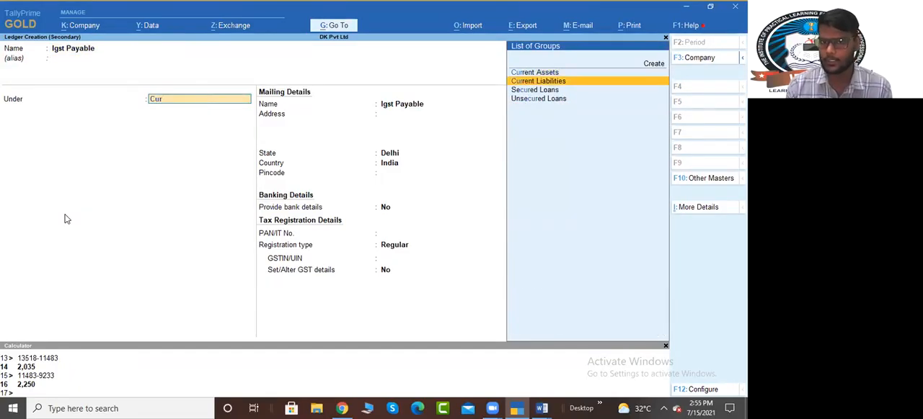
key("Return")
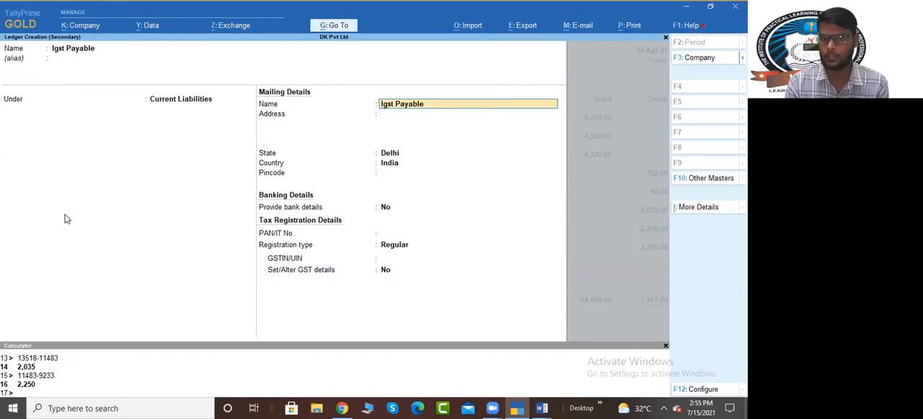
Step: Set the Igst Payable ledger's registration type to Unregistered and save the ledger
key("Return")
key("Return")
key("Return")
key("Return")
key("Return")
key("Return")
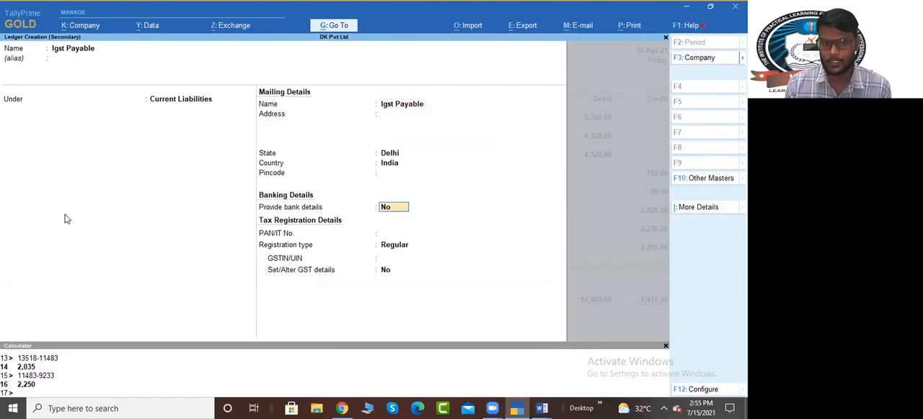
key("Return")
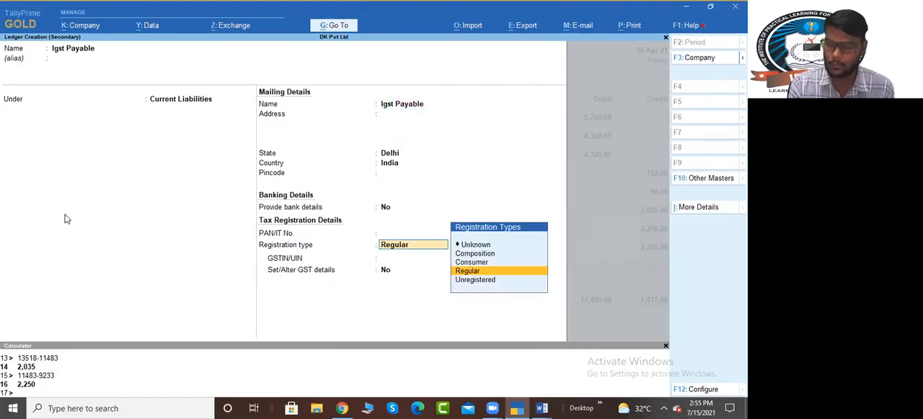
key("Down")
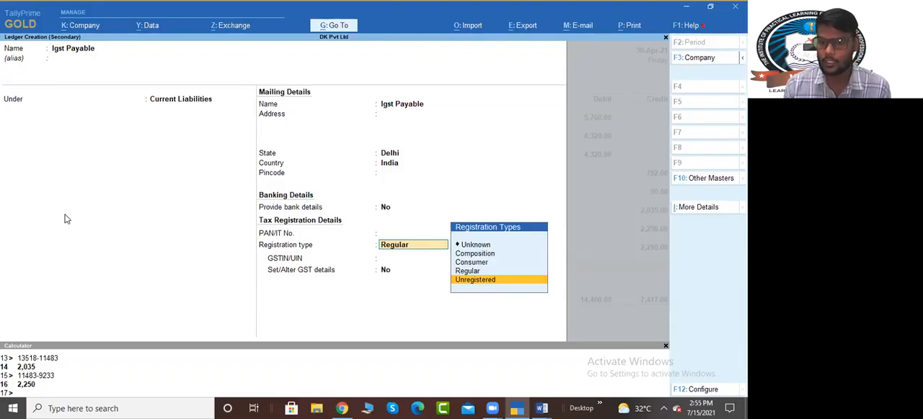
key("Return")
key("Return")
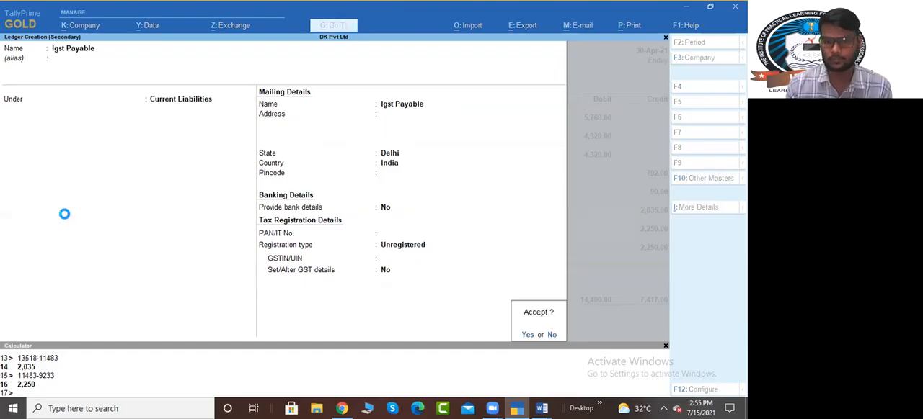
key("Return")
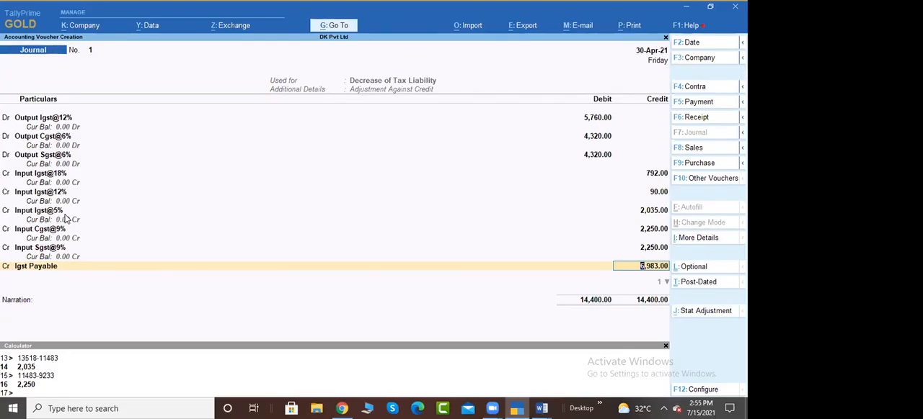
Step: Credit Igst Payable with 2,843
type("2,8")
type("43")
key("Return")
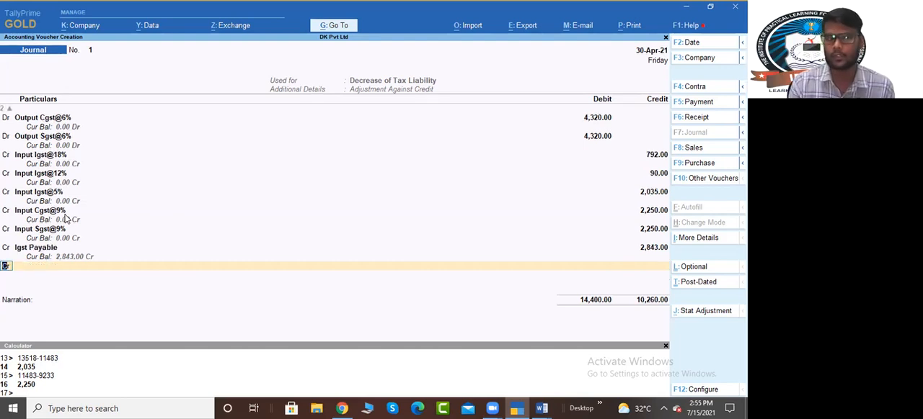
Step: Create a ledger named Cgst Payable under Current Liabilities, with state Delhi, for the next credit line
key("Return")
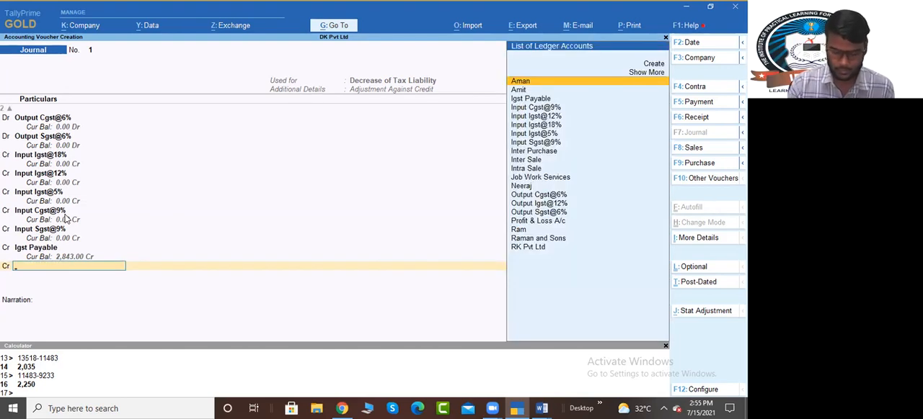
key("alt+c")
type("Cgs")
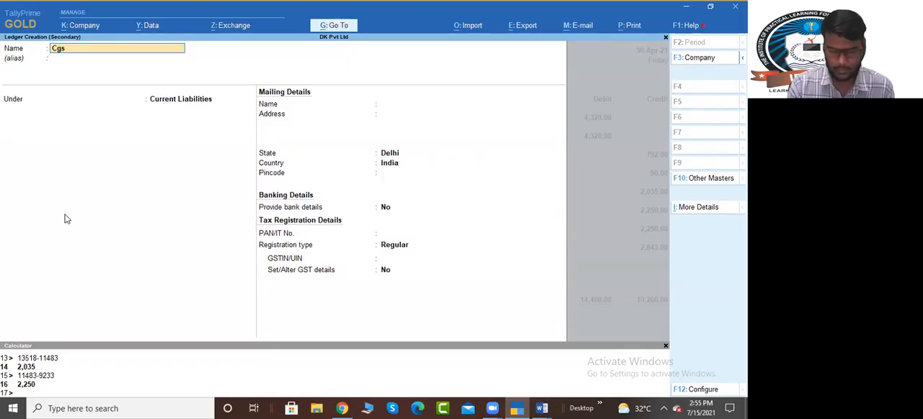
type("t Payable")
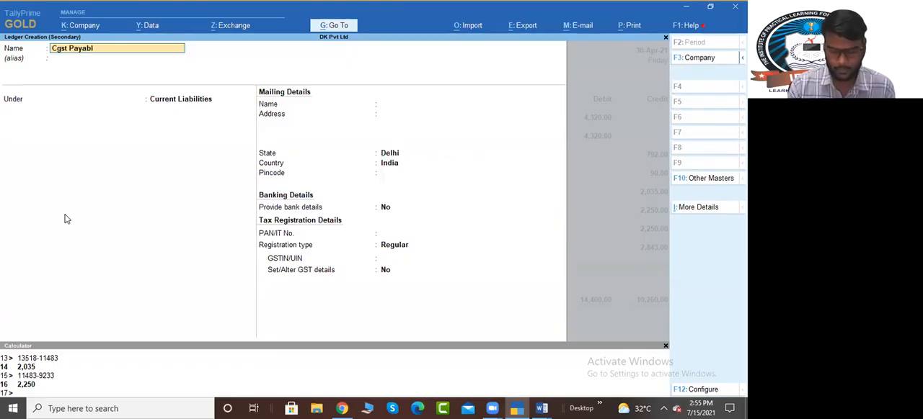
key("Return")
key("Return")
key("Return")
key("Return")
key("Return")
key("Return")
key("Return")
key("Return")
key("Return")
key("Return")
key("Return")
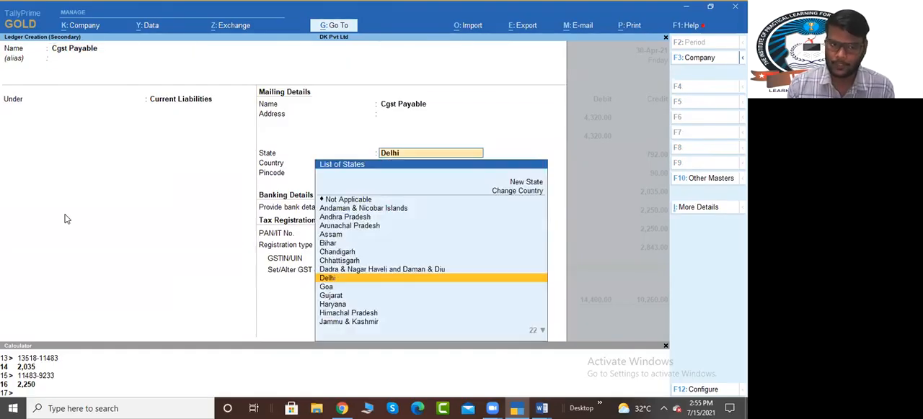
key("BackSpace")
key("Down")
key("Return")
key("Return")
key("Return")
key("Return")
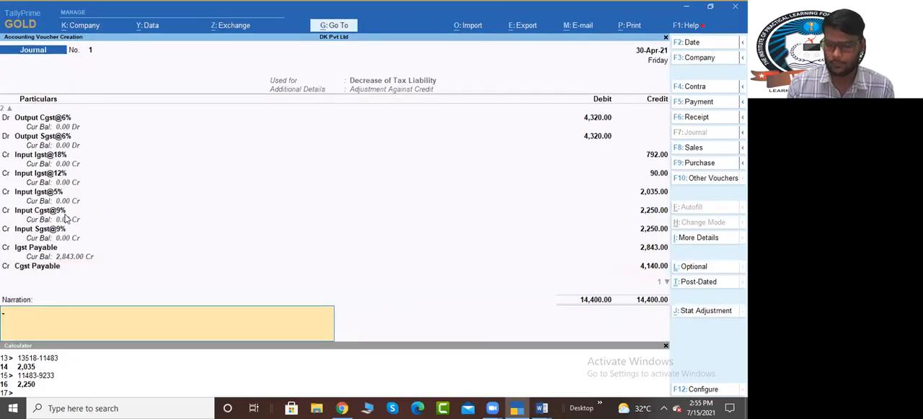
Step: Return to the Cgst Payable amount and credit it with 2,070
key("BackSpace")
type("2070")
key("Return")
key("Return")
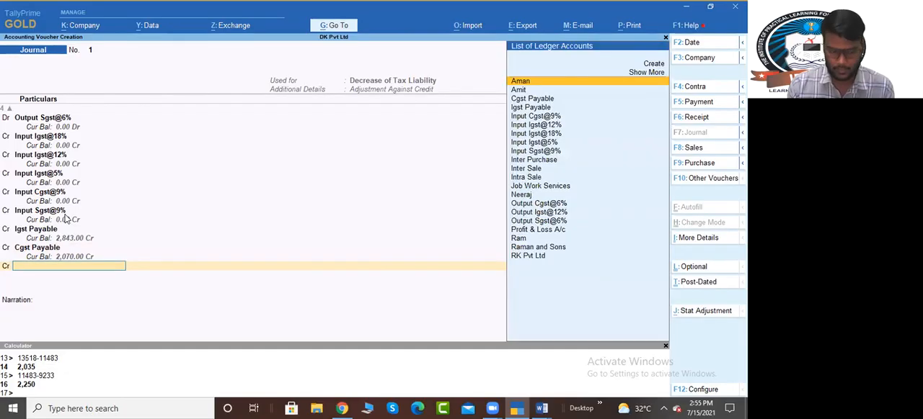
Step: Create a ledger named Sgst Payable under Current Liabilities for the next credit line
key("alt+c")
type("Sgst Pa")
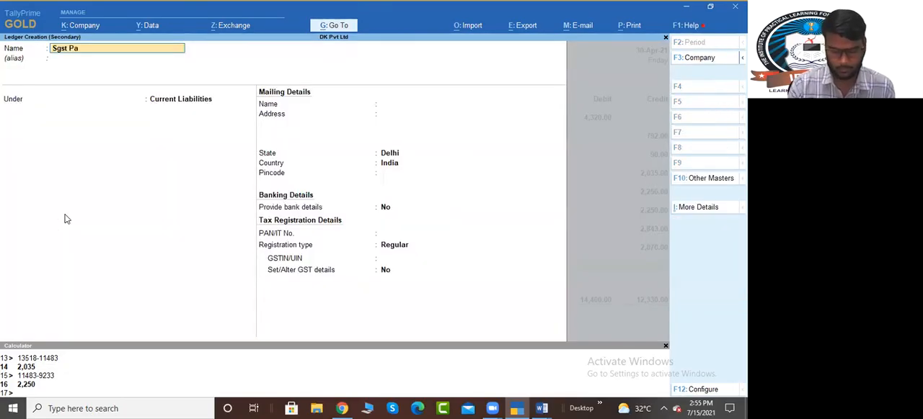
type("yable")
key("Return")
key("Return")
key("Return")
key("Return")
key("Return")
key("Return")
key("Return")
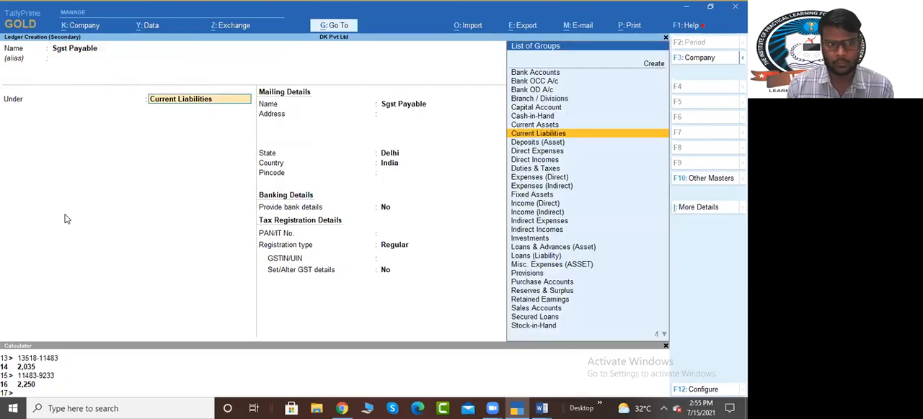
key("Return")
key("Return")
key("Down")
key("Return")
key("Return")
key("Return")
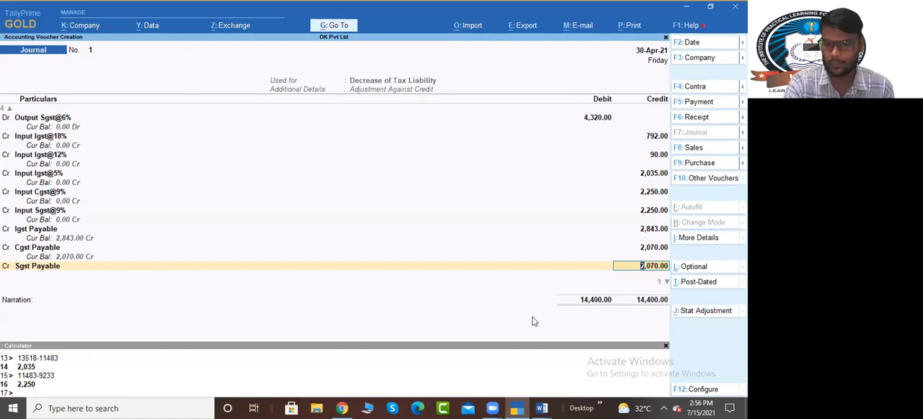
Step: Credit Sgst Payable with 2,070, leave the narration blank and save the journal voucher
key("Return")
key("Return")
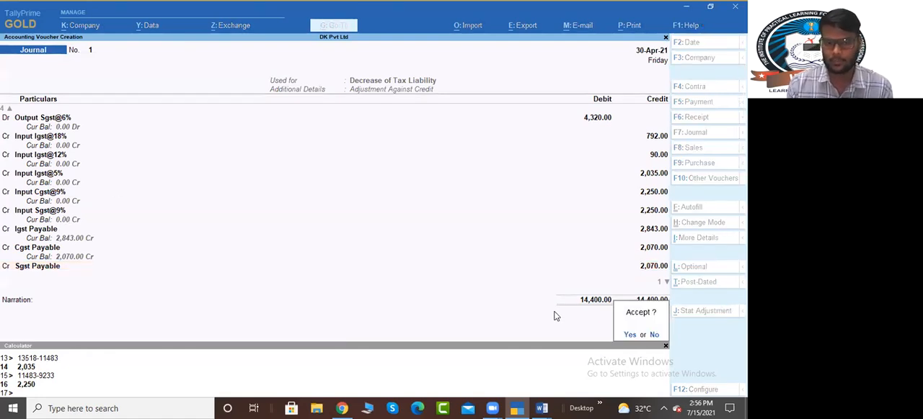
key("Return")
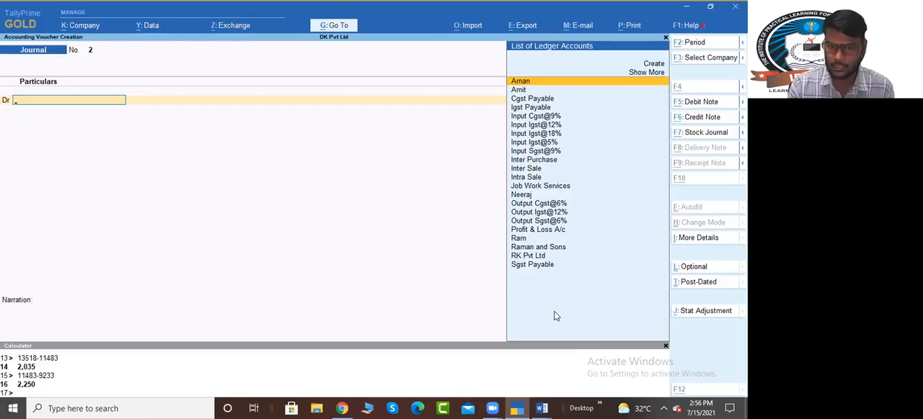
Step: Open the Balance Sheet report and expand it to the detailed view
key("alt+g")
type("Bala")
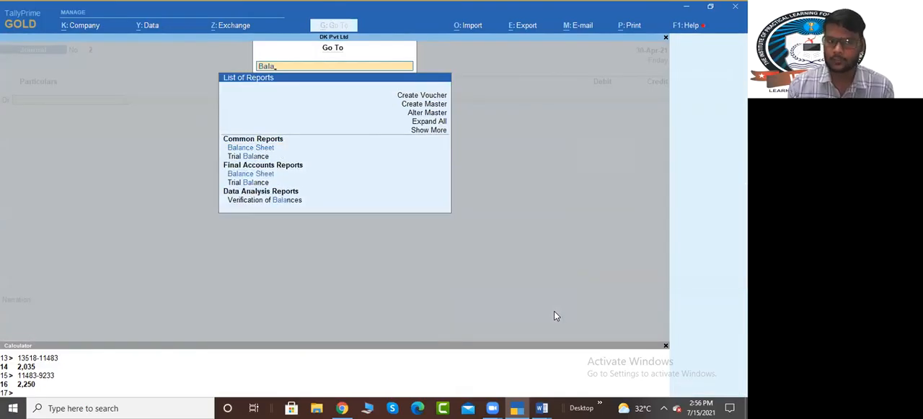
key("Return")
key("alt+F5")
Step: Examine the Balance Sheet's current liabilities, including the Cgst, Igst and Sgst Payable balances, and the current assets
key("Down")
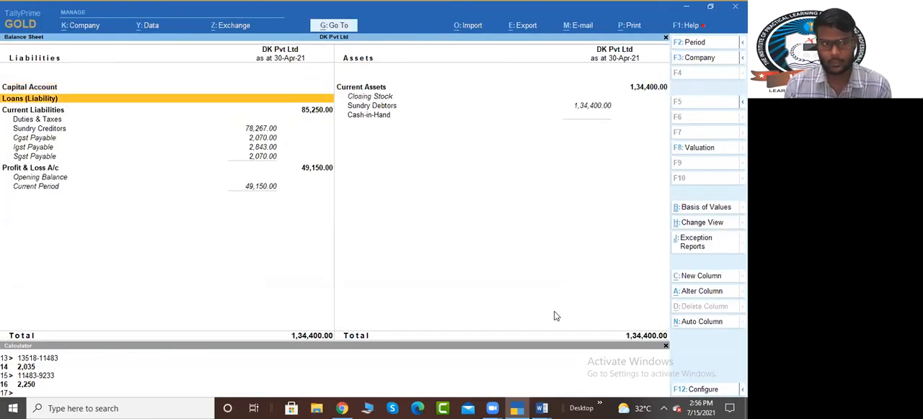
key("Down")
key("Down")
key("Down")
key("Down")
key("Down")
key("Down")
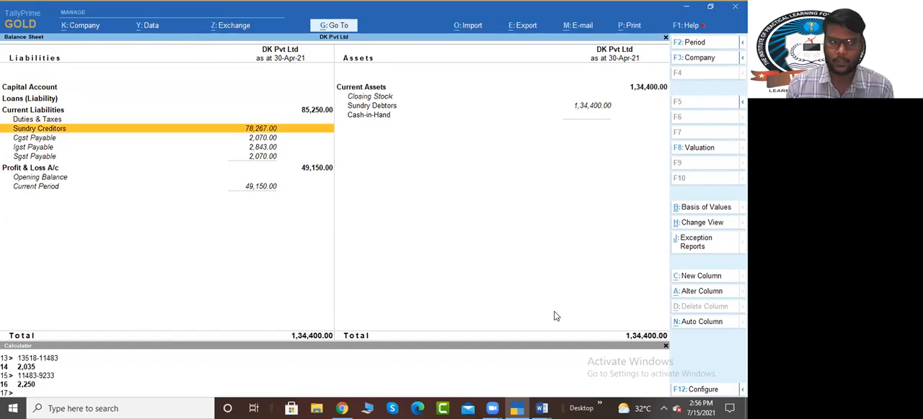
key("Up")
key("Up")
key("Down")
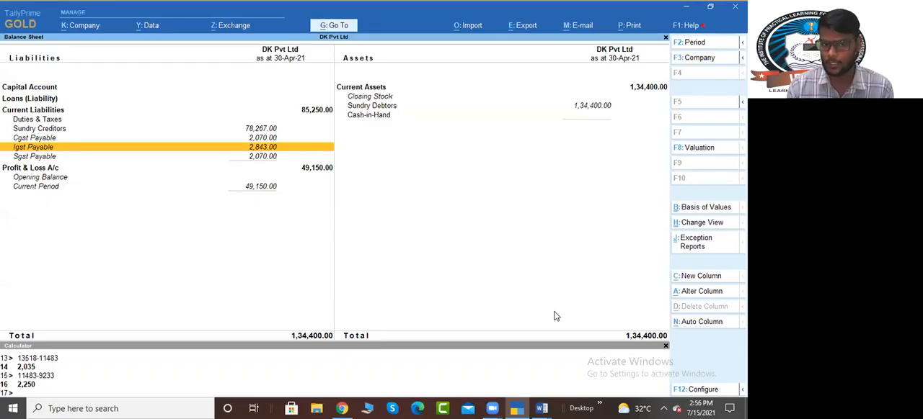
key("Down")
key("Up")
key("Up")
key("Right")
key("Up")
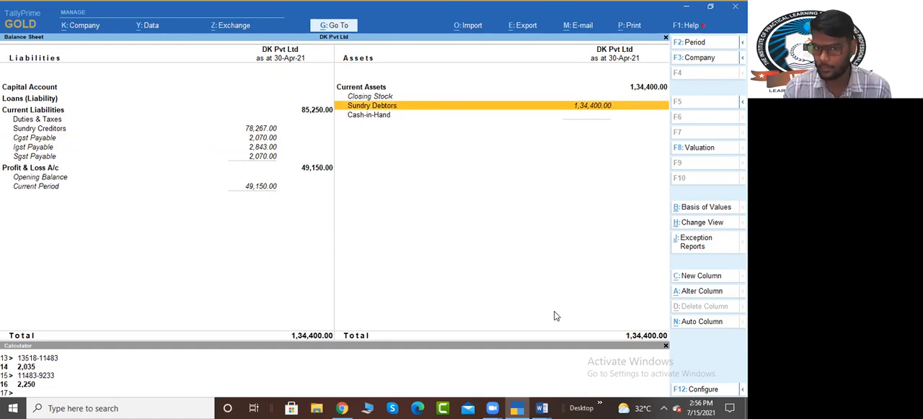
Step: Start a receipt voucher and credit the first customer in the ledger list with 26,880
key("F7")
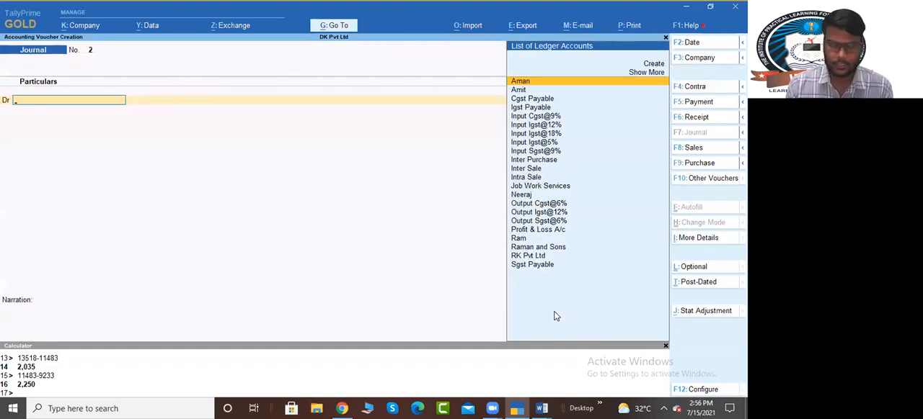
key("F6")
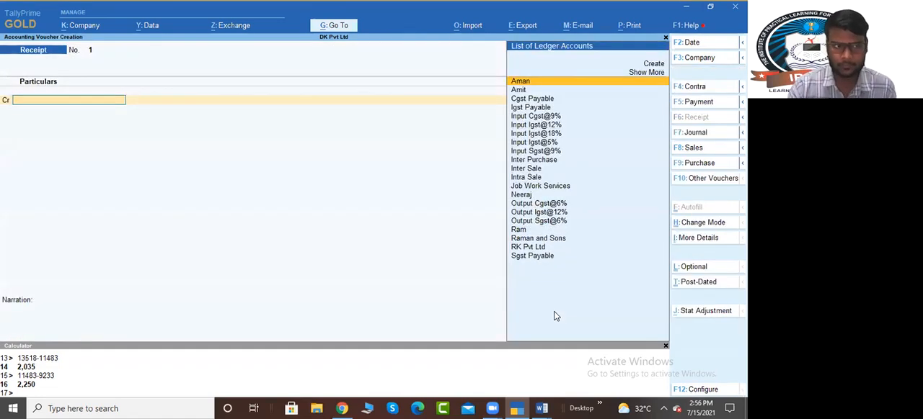
key("Return")
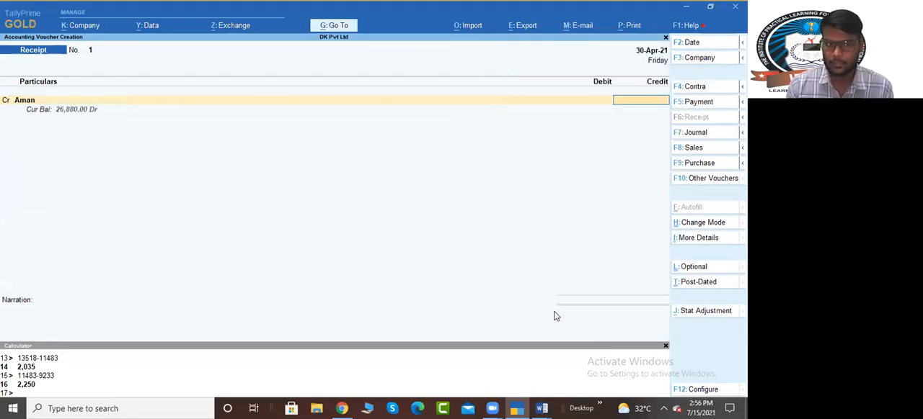
type("26")
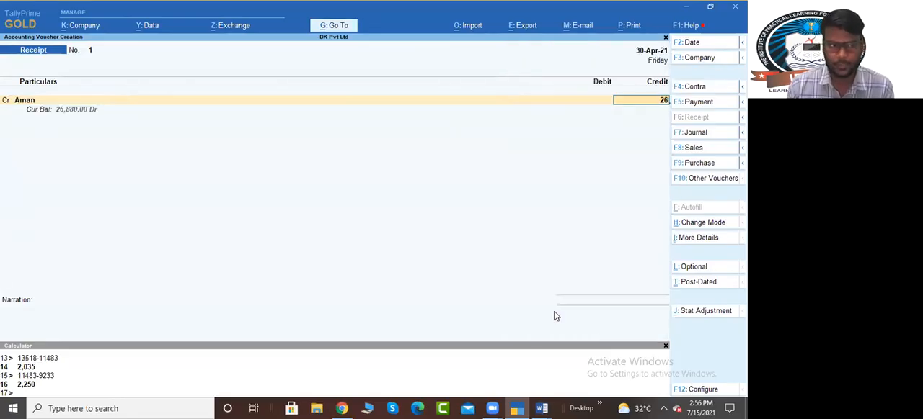
type(",880")
key("Return")
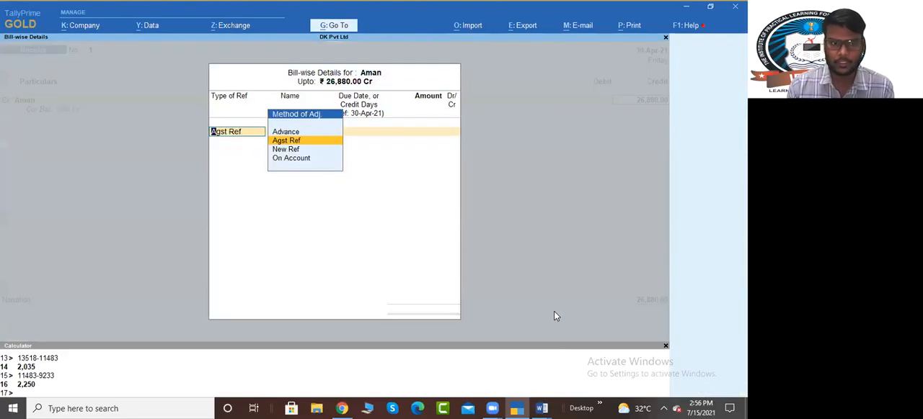
Step: Allocate the full receipt amount against the customer's pending bill 3 as Agst Ref
key("Return")
key("Return")
key("Return")
key("Return")
key("Return")
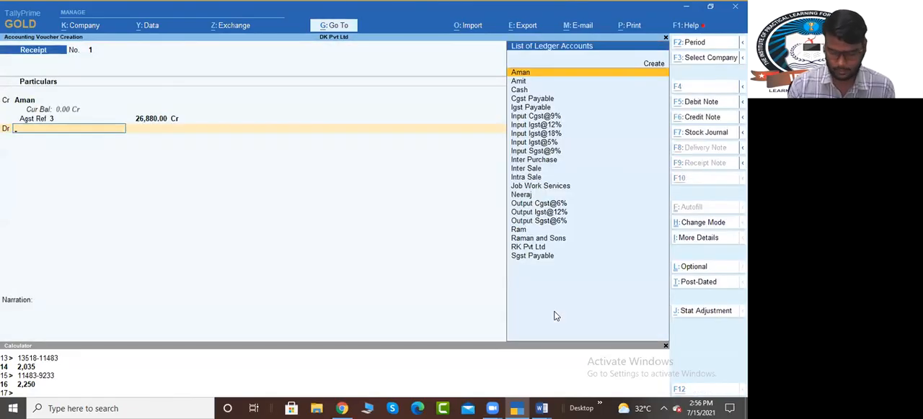
Step: Create a ledger named Bank under Bank Accounts for the receipt's debit line
key("alt+c")
type("Bank")
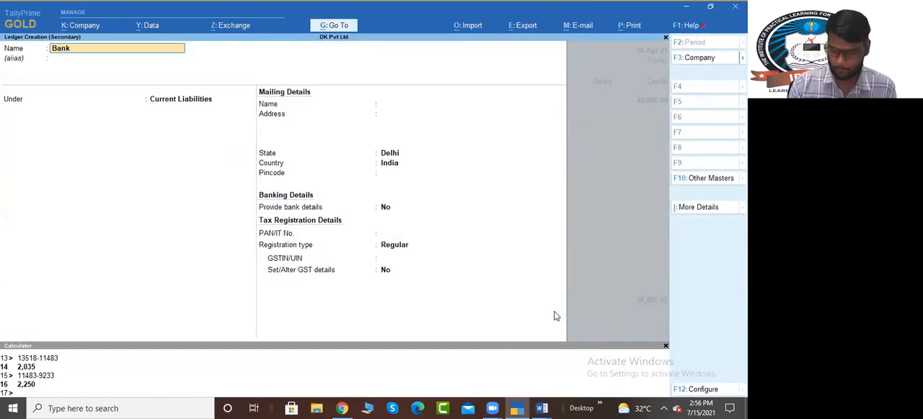
key("Return")
key("Return")
type("Bank")
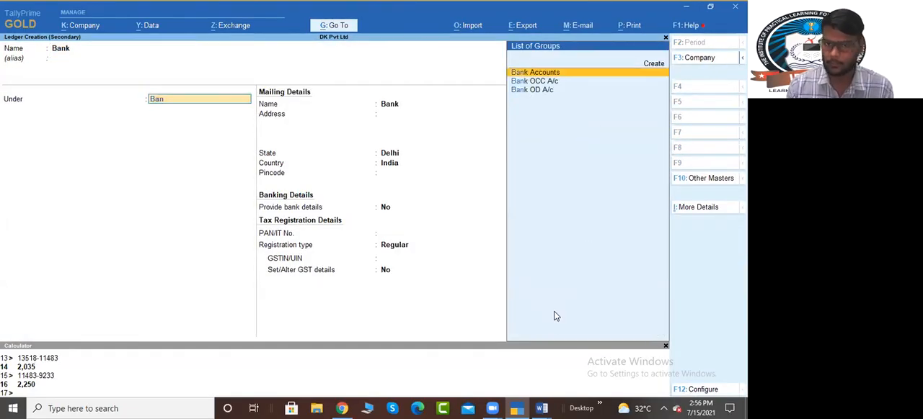
Step: Accept the Bank party details, debit Bank with 26,880 and save the receipt voucher
key("Return")
key("ctrl+a")
key("Return")
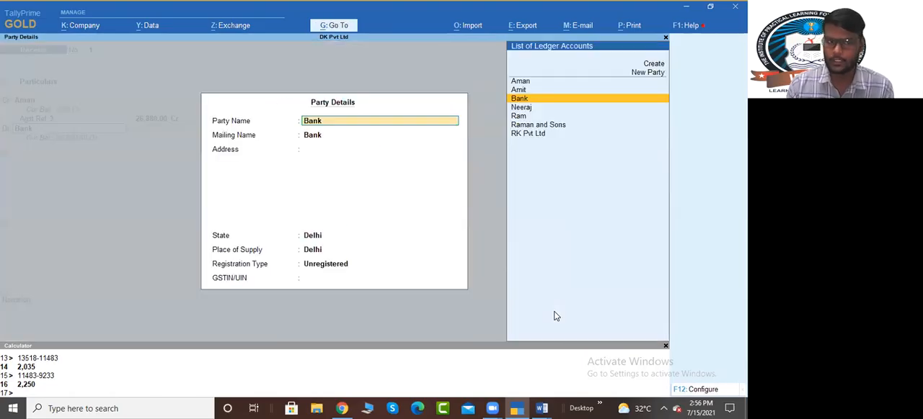
key("ctrl+a")
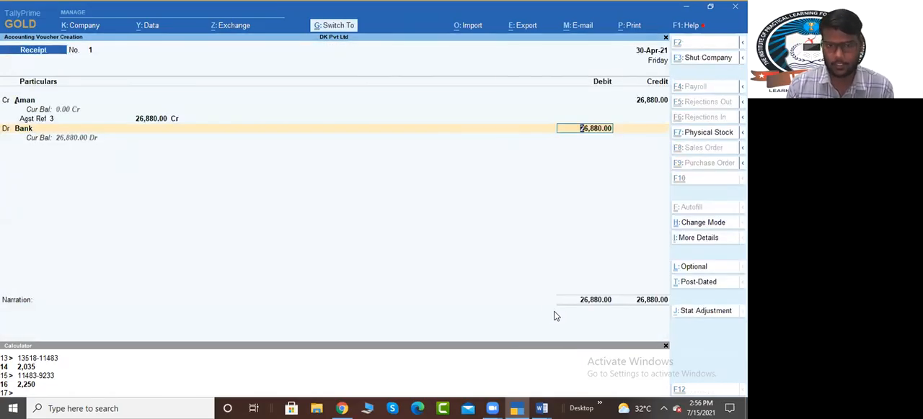
key("ctrl+a")
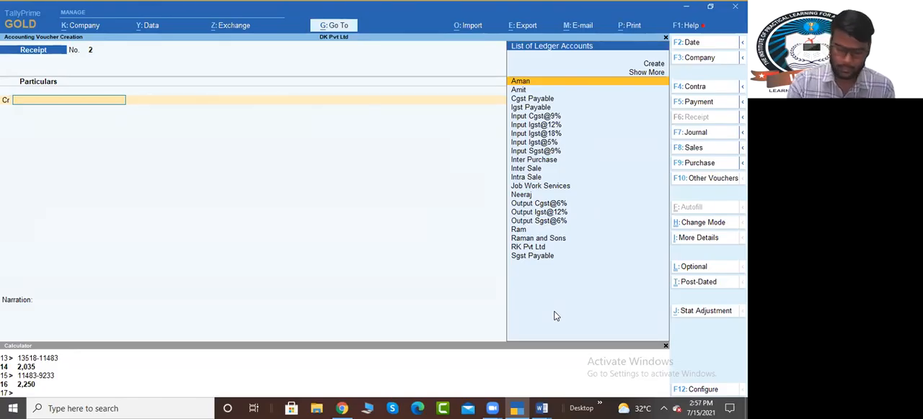
Step: Start a payment voucher and autofill it as a Regular GST Stat Payment for 1-Apr-21 to 30-Apr-21
key("F5")
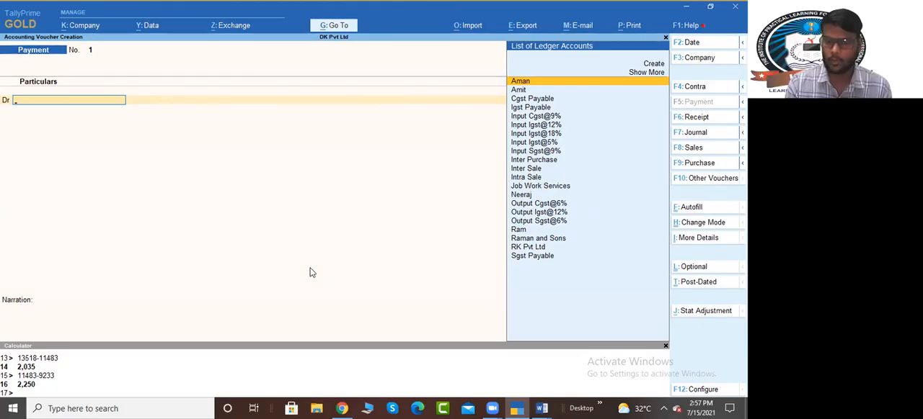
key("ctrl+f")
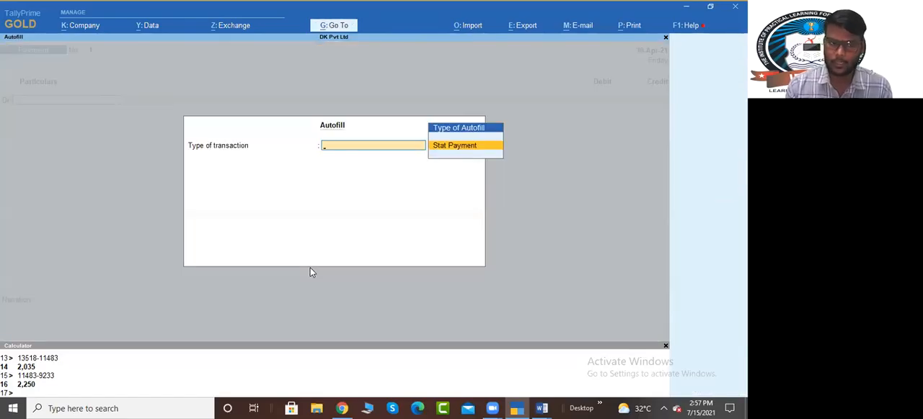
key("Return")
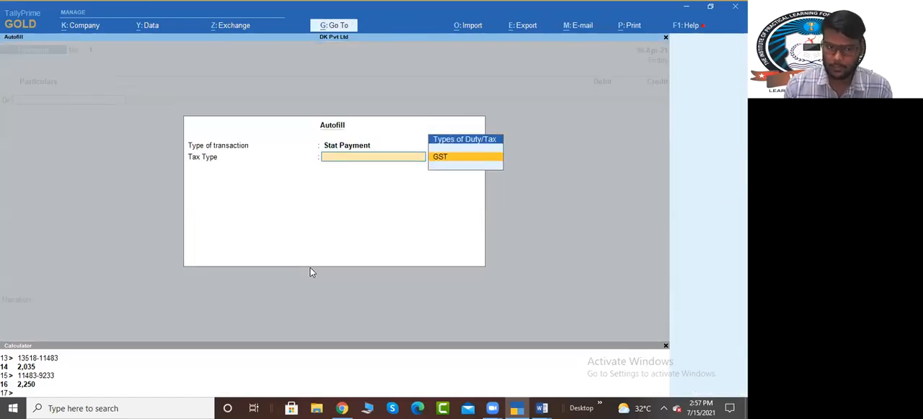
key("Return")
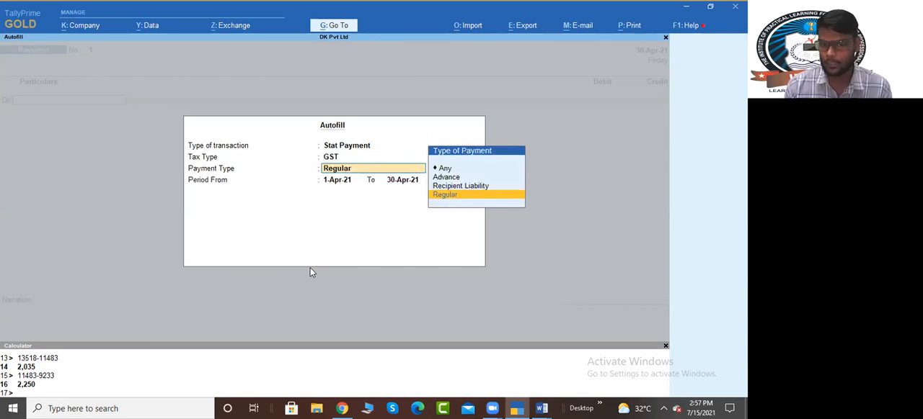
key("Up")
key("Up")
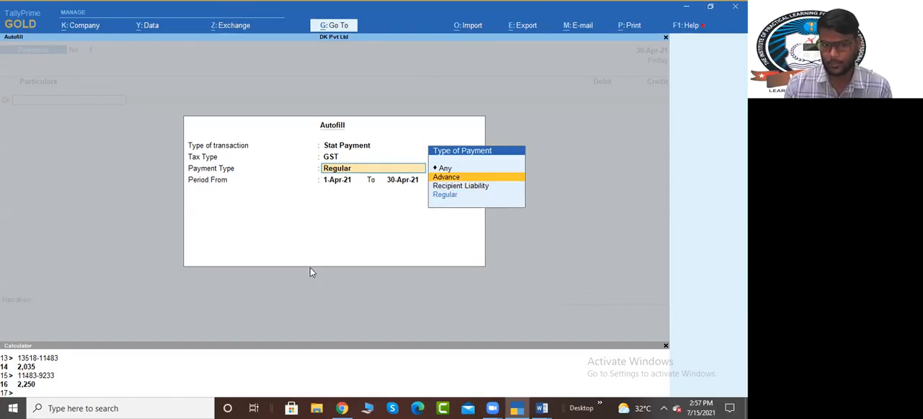
key("Down")
key("Down")
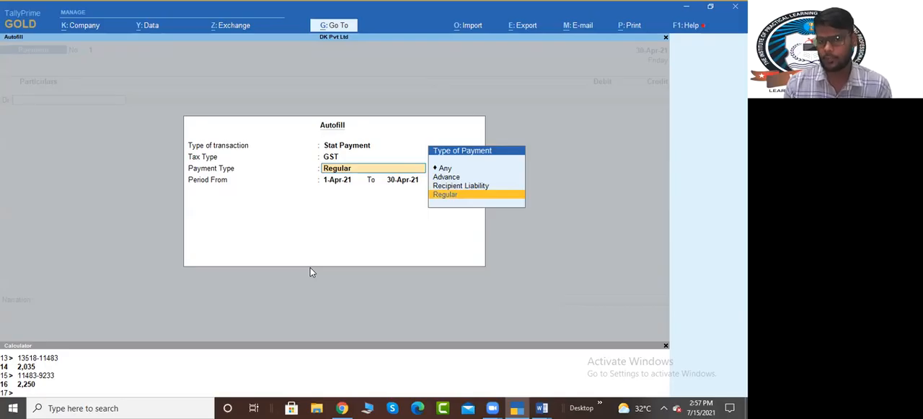
key("Return")
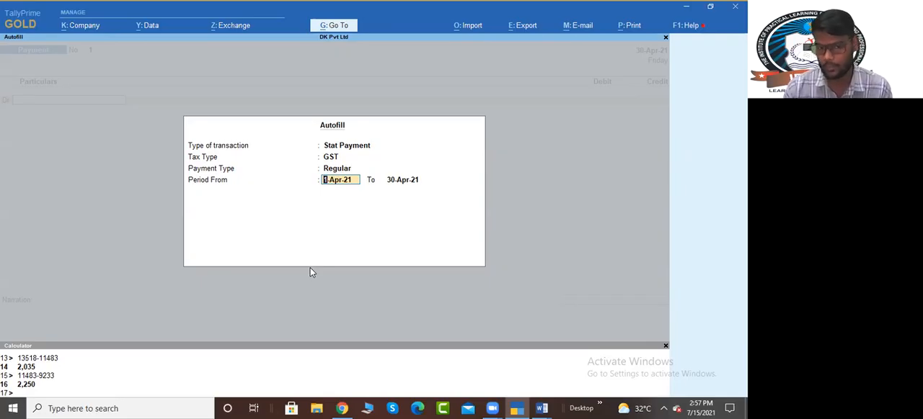
key("Return")
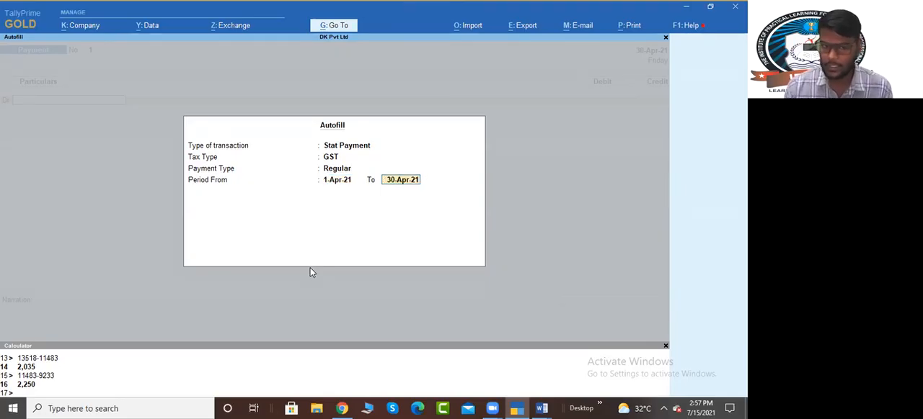
key("Return")
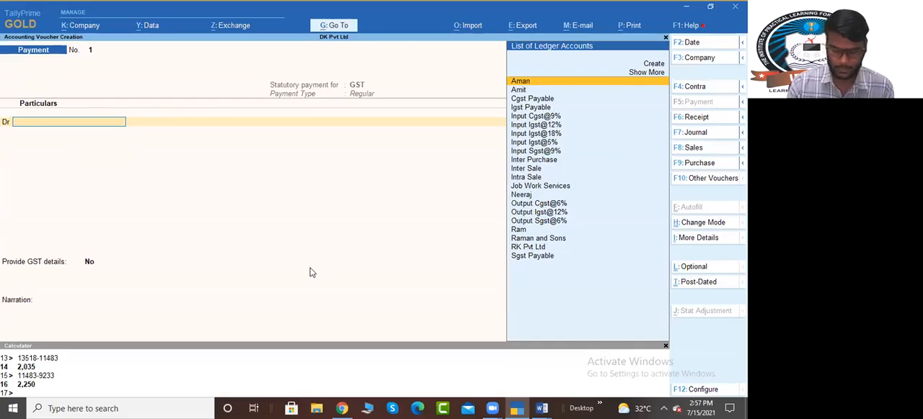
Step: Debit Igst Payable with 2,843 in the statutory payment voucher
type("Igst")
key("Return")
key("Return")
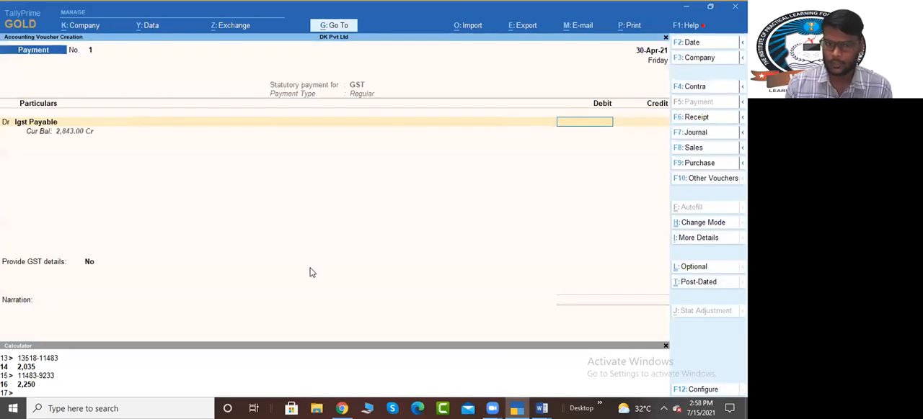
type("2843")
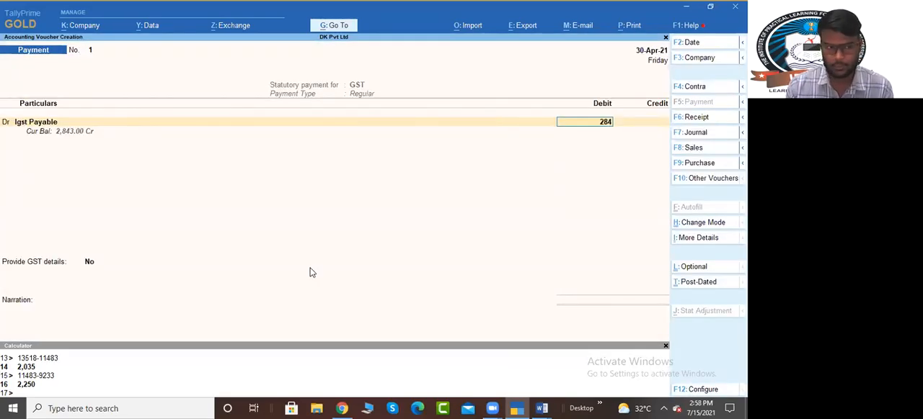
key("Return")
Step: Add a second debit line for Cgst Payable with 2,070
key("d")
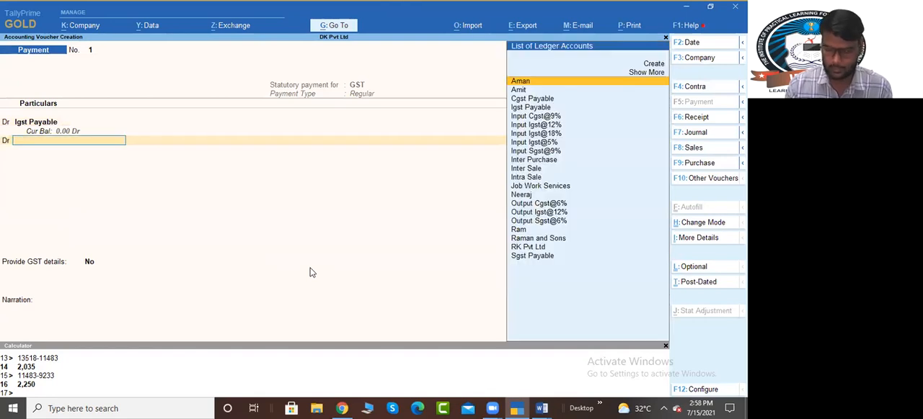
type("cg")
key("Return")
key("Return")
type("2070")
Step: Add a third debit line for Sgst Payable with 2,070
key("Return")
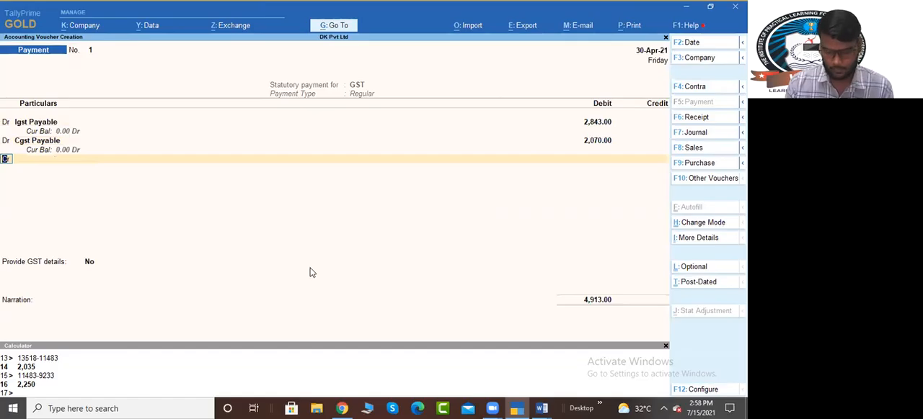
type("d")
type("Sgst")
key("Return")
key("Return")
type("2070")
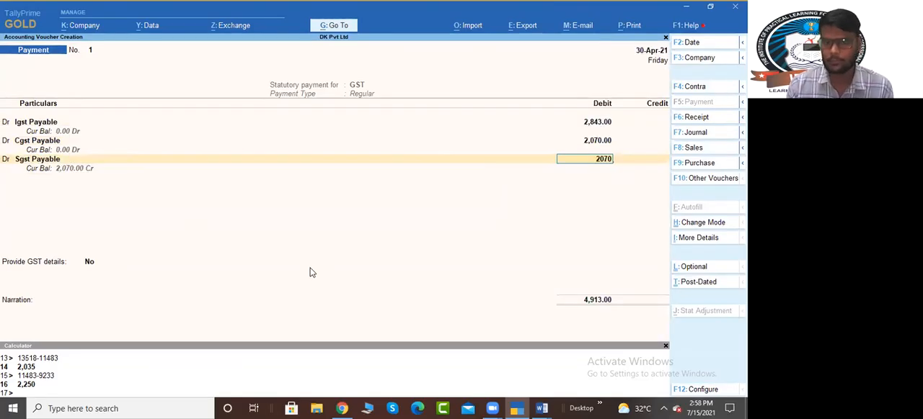
key("Return")
Step: Credit Bank with 6,983, leave GST details at No and save the payment voucher
key("Return")
type("b")
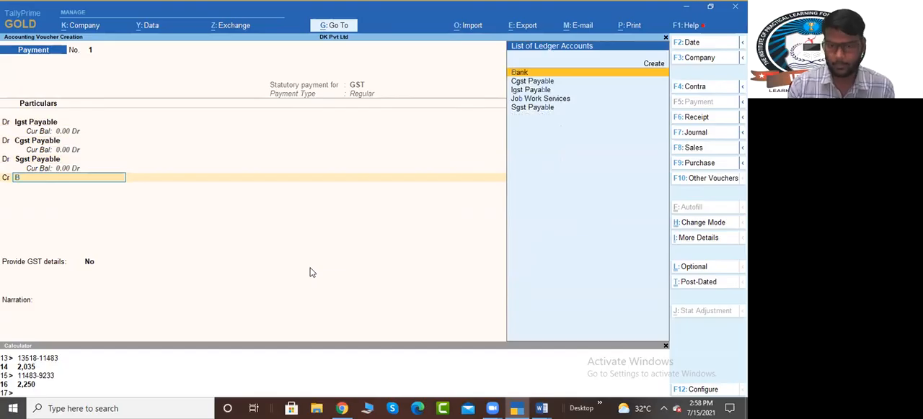
key("Return")
key("Return")
key("Return")
key("Return")
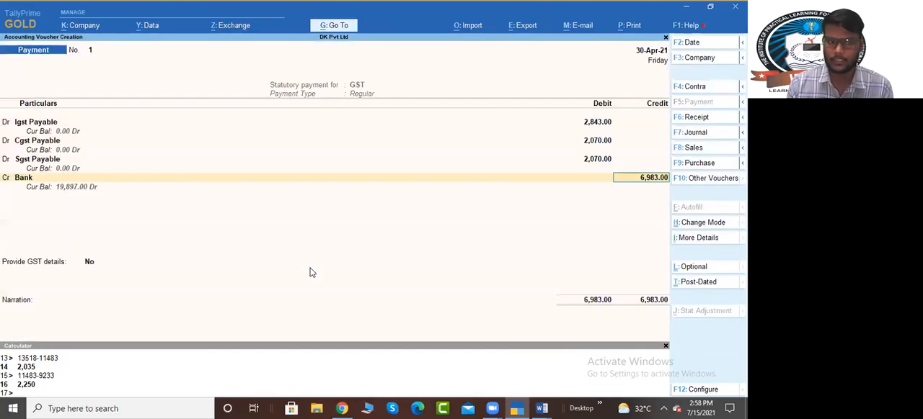
key("ctrl+a")
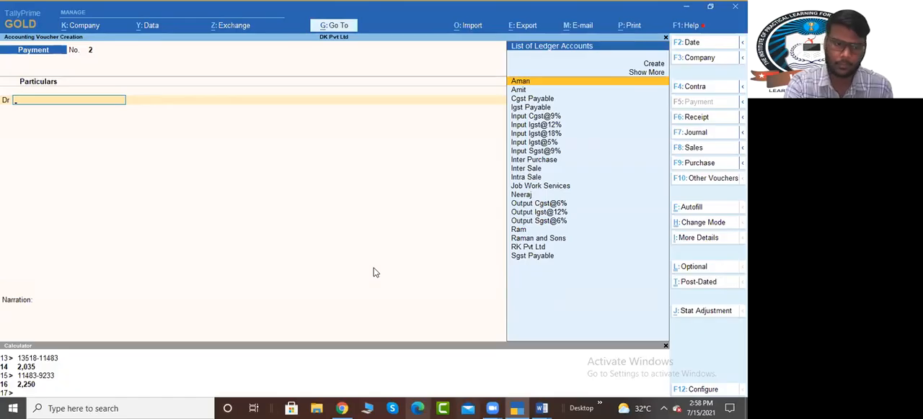
key("ctrl+f")
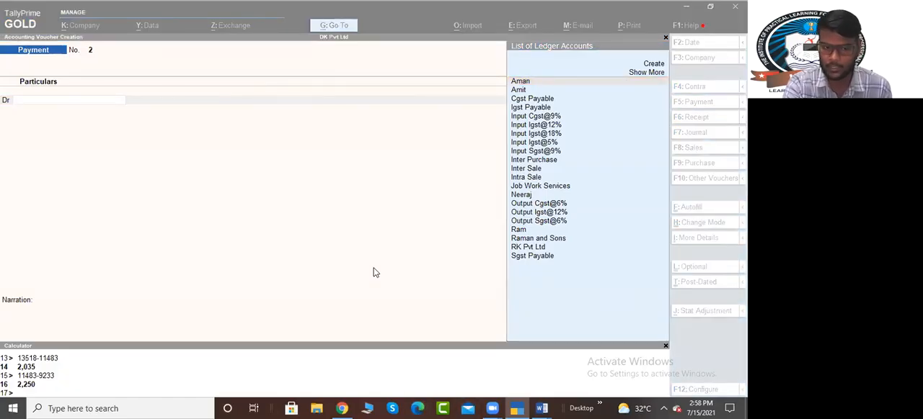
left_click(373, 190)
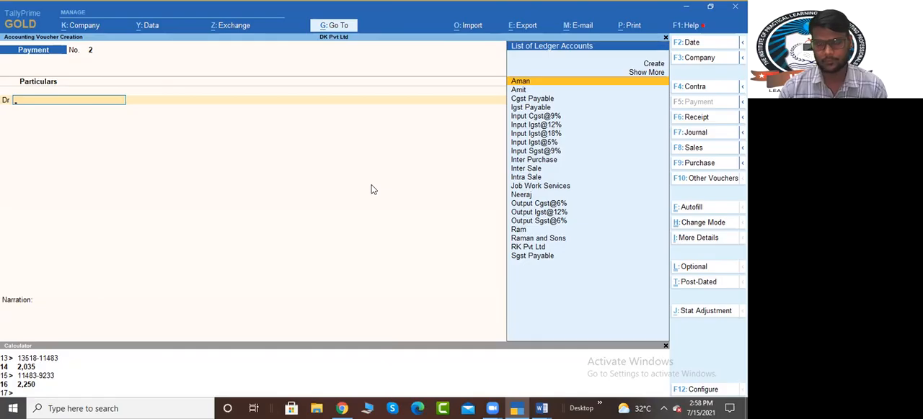
left_click(372, 383)
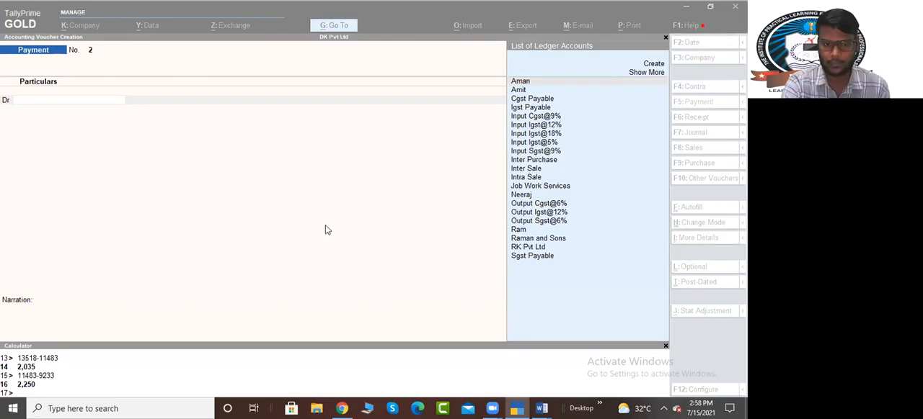
Step: Switch to the Job work Out Order document in Word and highlight DK Pvt Ltd in the order example
mouse_move(541, 409)
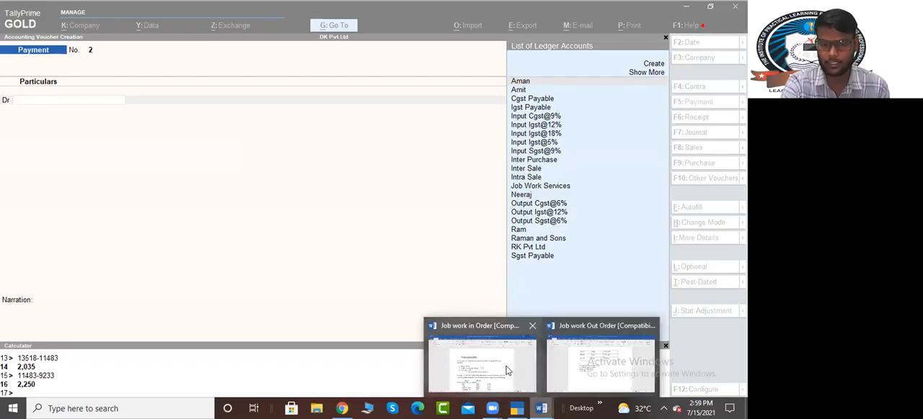
left_click(586, 372)
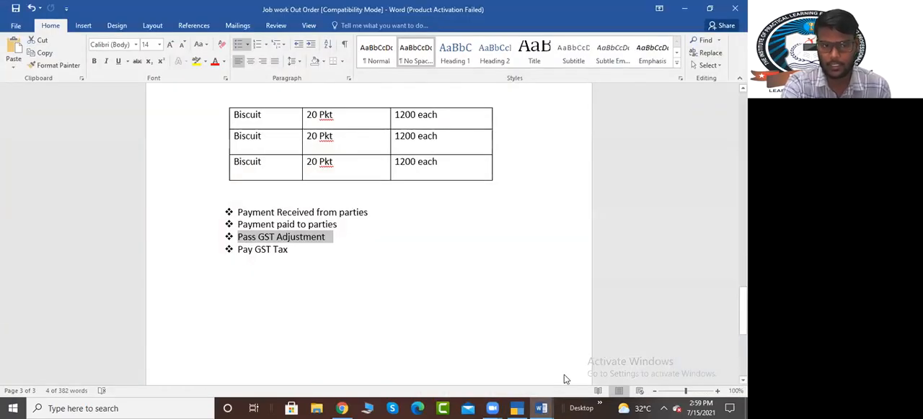
scroll(248, 241, "up", 15)
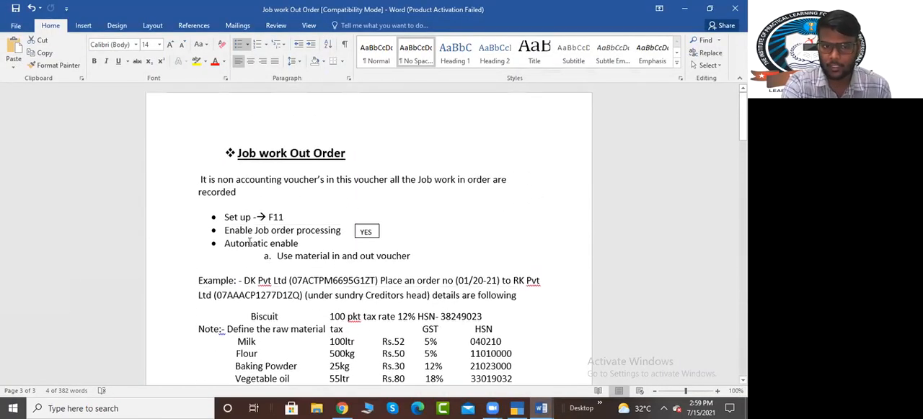
left_click_drag(250, 282, 287, 281)
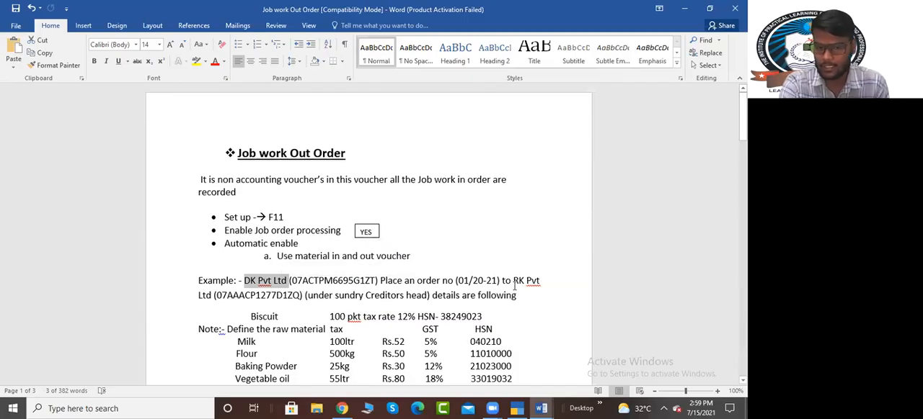
Step: Examine the Job work Out Order example, highlighting its title, DK Pvt Ltd as ordering party and RK Pvt Ltd as receiving party
left_click_drag(512, 282, 216, 296)
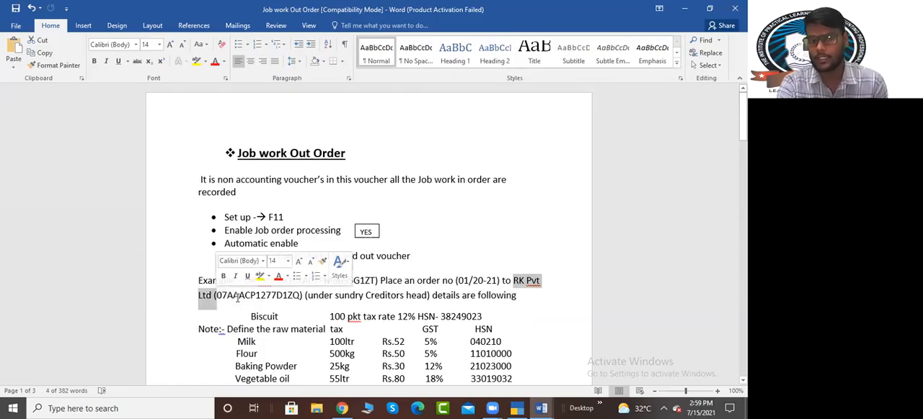
left_click_drag(239, 154, 346, 154)
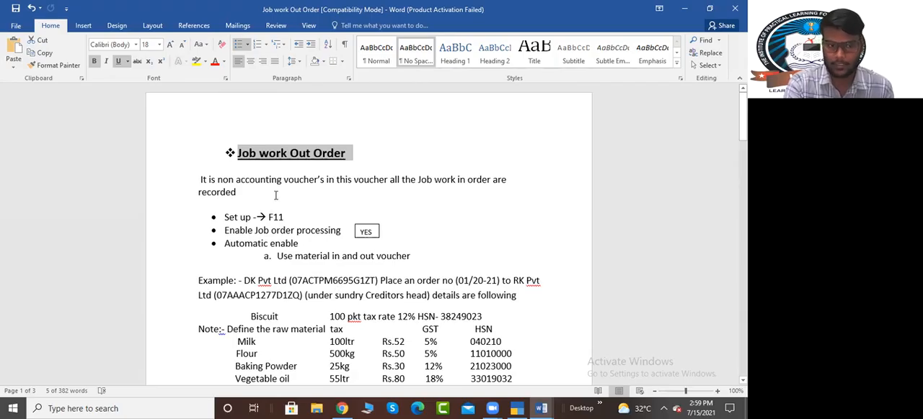
left_click_drag(243, 281, 295, 287)
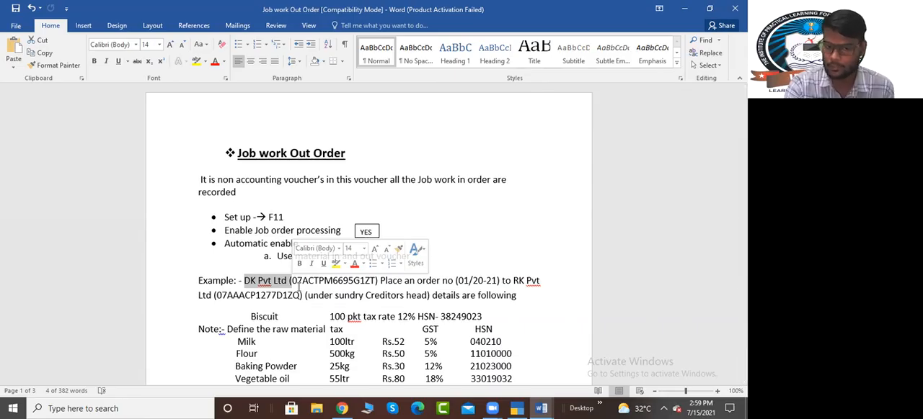
left_click(376, 296)
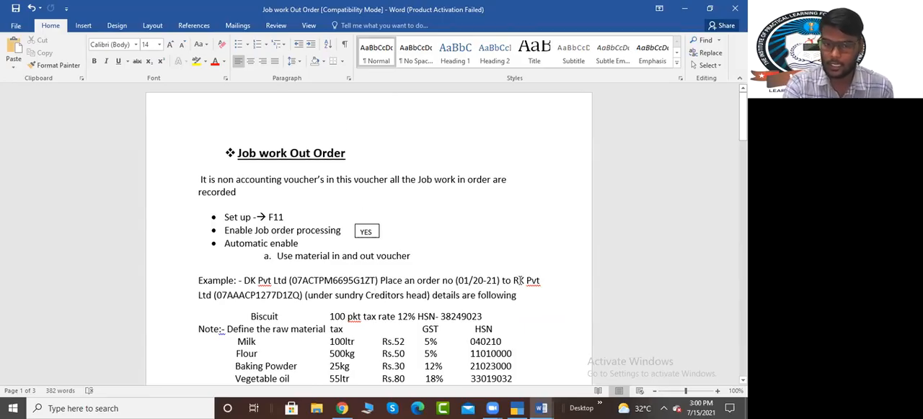
left_click_drag(511, 281, 212, 296)
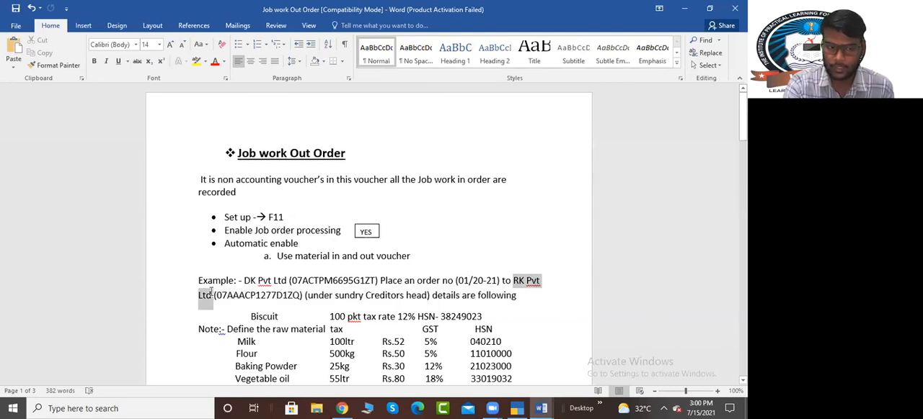
Step: Switch to the Job work in Order document and highlight its title and the DK PVT LTD order example
left_click(541, 409)
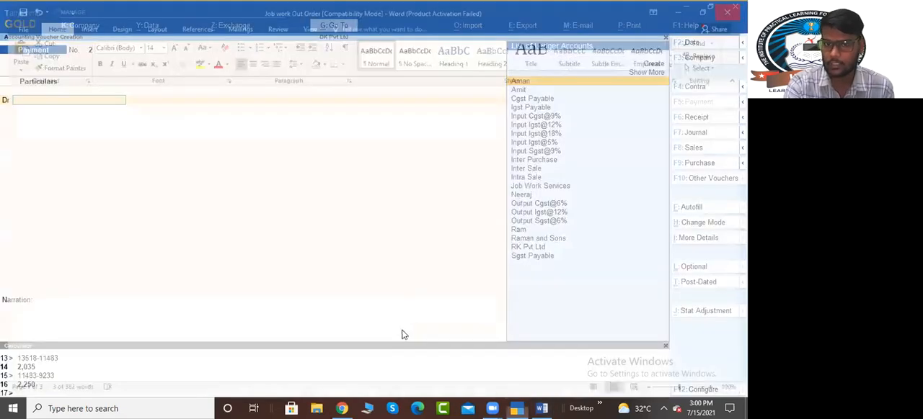
left_click(541, 409)
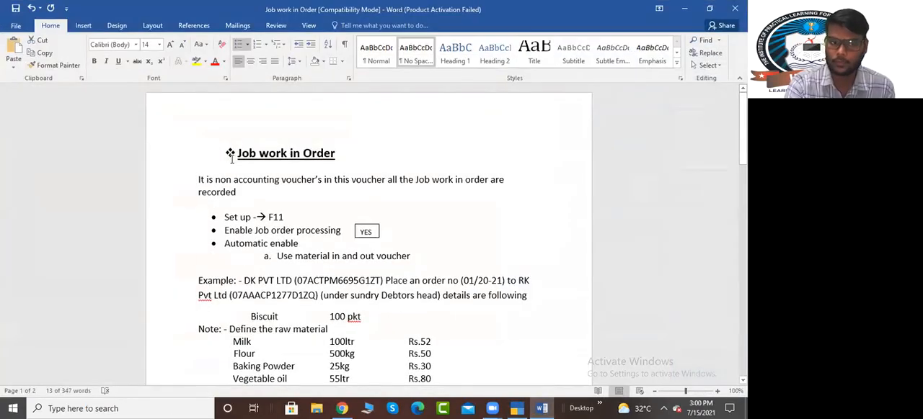
left_click_drag(236, 155, 315, 162)
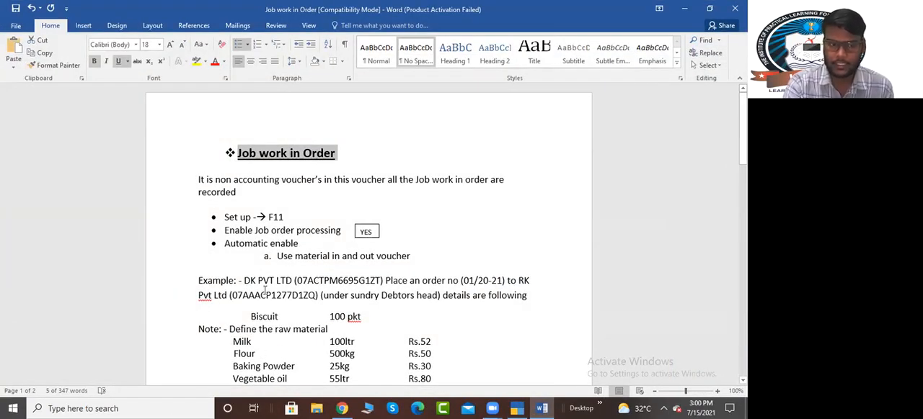
left_click_drag(245, 282, 506, 314)
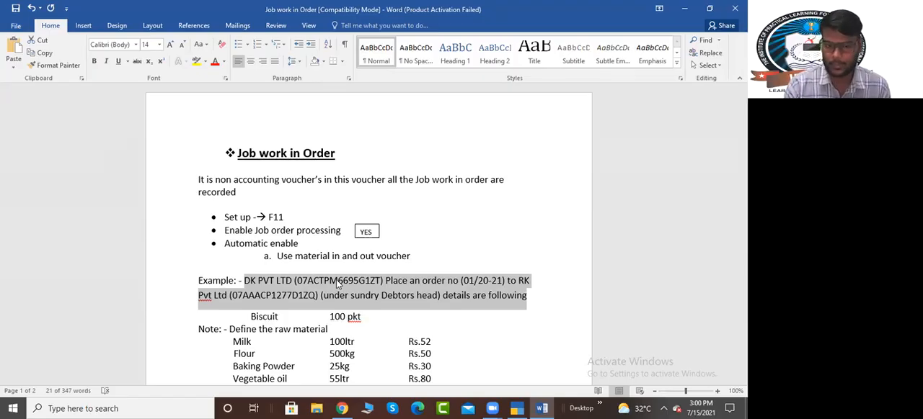
Step: Examine the Job work in Order details by highlighting the Biscuit item, the raw material list and RK Pvt Ltd's GSTIN
scroll(337, 284, "down", 2)
left_click_drag(234, 262, 438, 317)
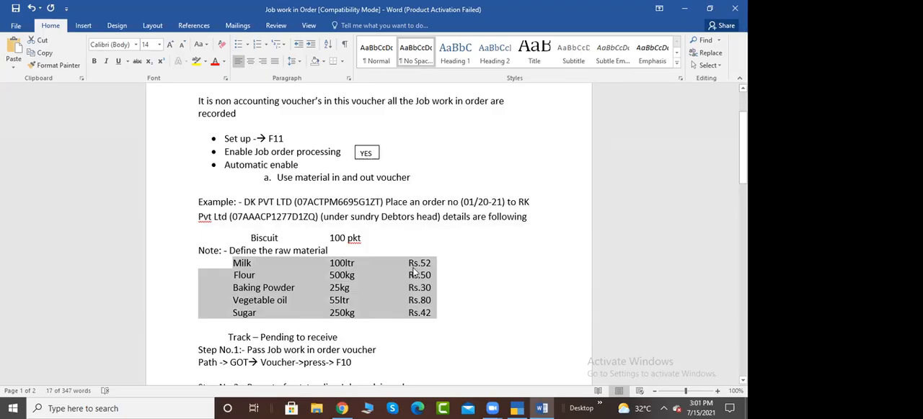
scroll(365, 292, "up", 1)
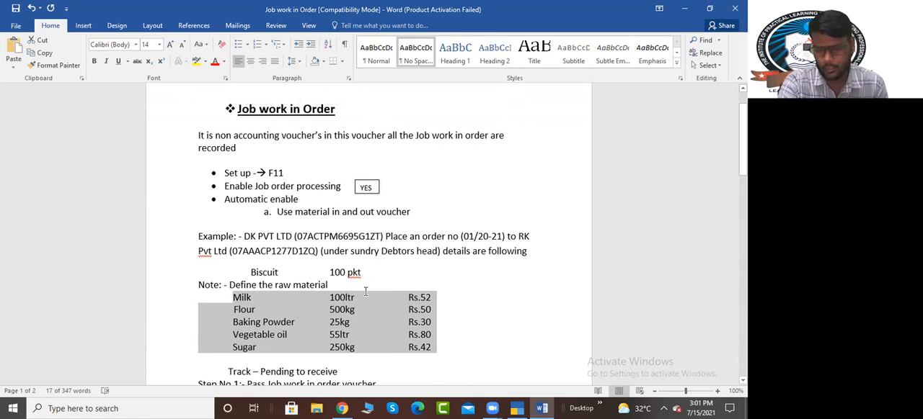
scroll(295, 136, "up", 1)
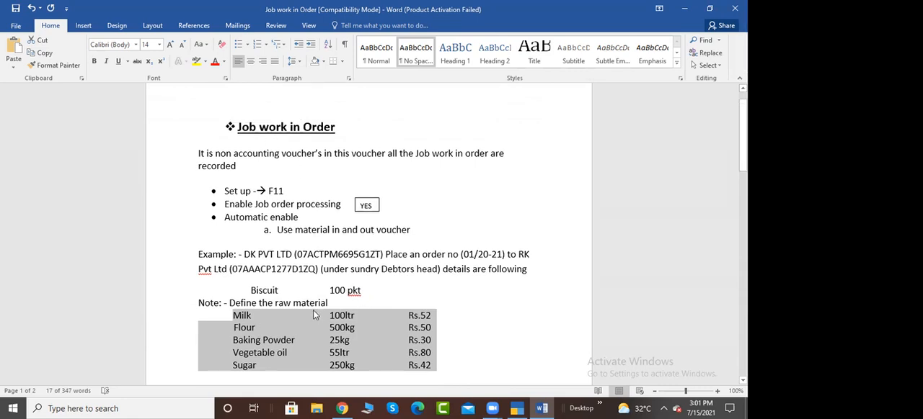
left_click_drag(276, 289, 439, 364)
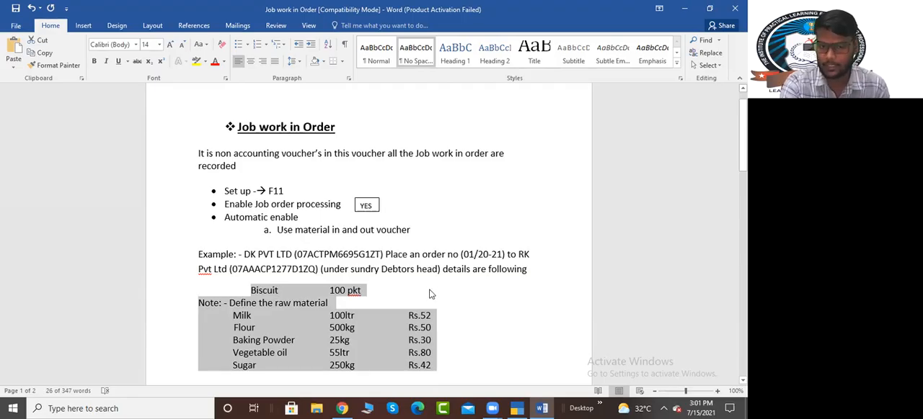
left_click(436, 317)
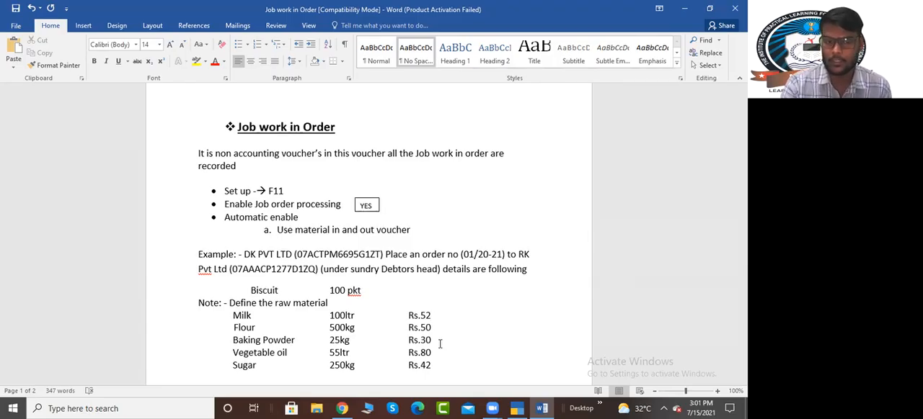
left_click_drag(251, 291, 439, 362)
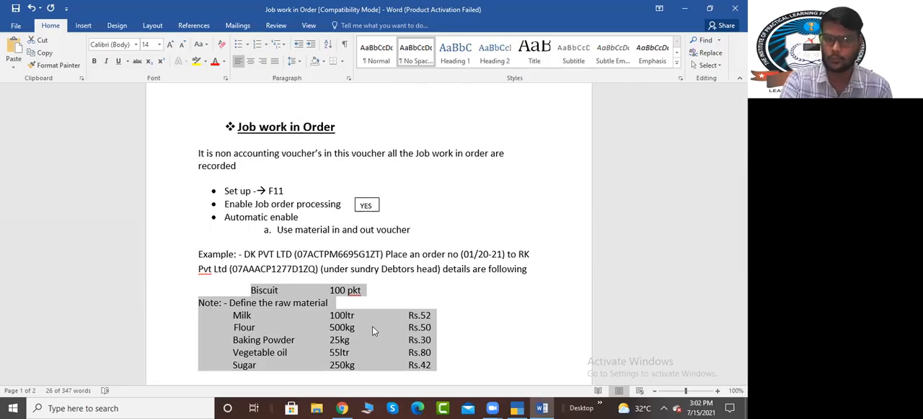
left_click_drag(231, 269, 316, 274)
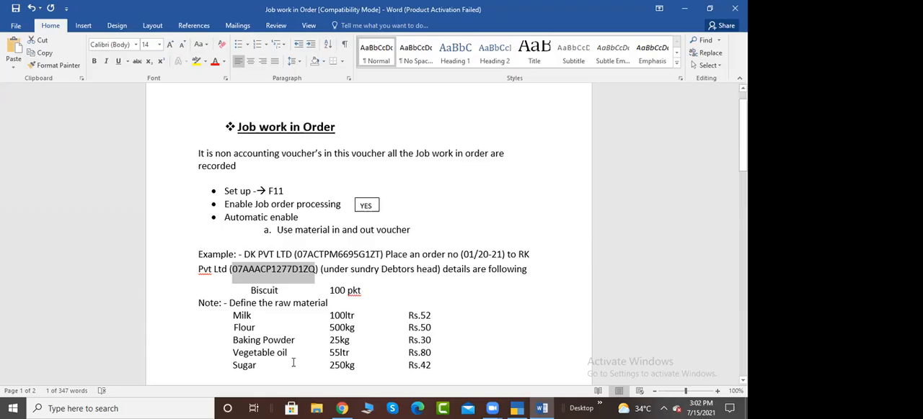
scroll(293, 363, "down", 1)
left_click_drag(250, 265, 428, 343)
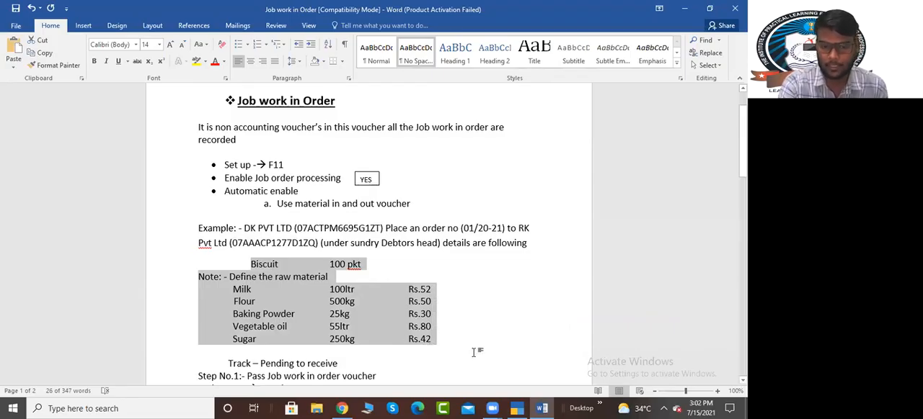
Step: Switch to TallyPrime, leave the blank payment voucher and shut the company DK Pvt Ltd
left_click(519, 407)
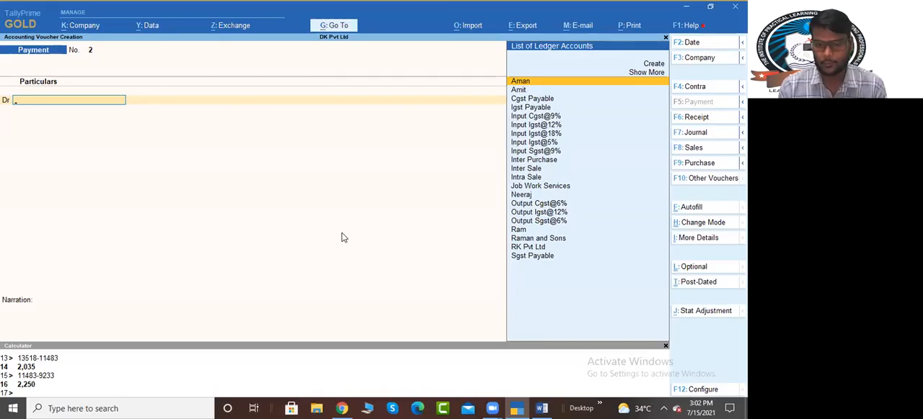
key("Escape")
key("Up")
key("Up")
key("Up")
key("alt")
key("alt+F3")
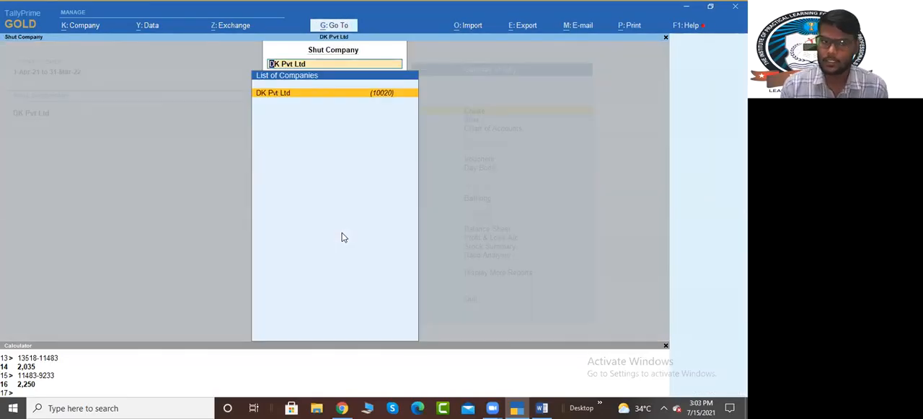
key("Return")
Step: Create a new company named RK PVT LTD with country India and state Delhi
key("Up")
key("Up")
key("Up")
key("Up")
key("Up")
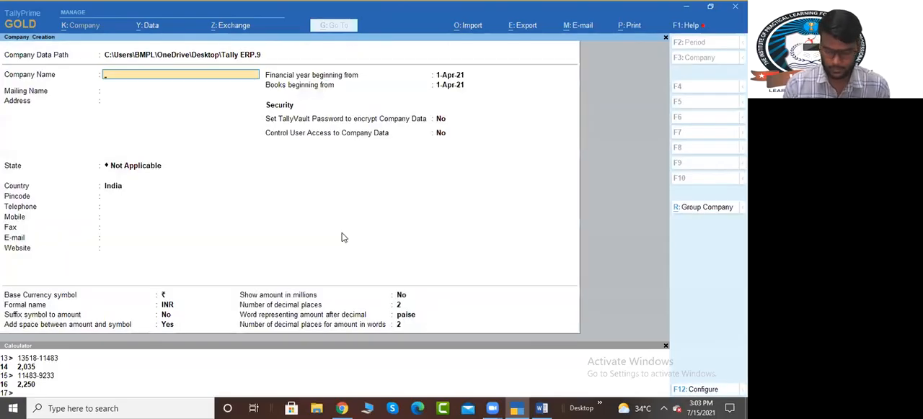
type("RK PVT LT")
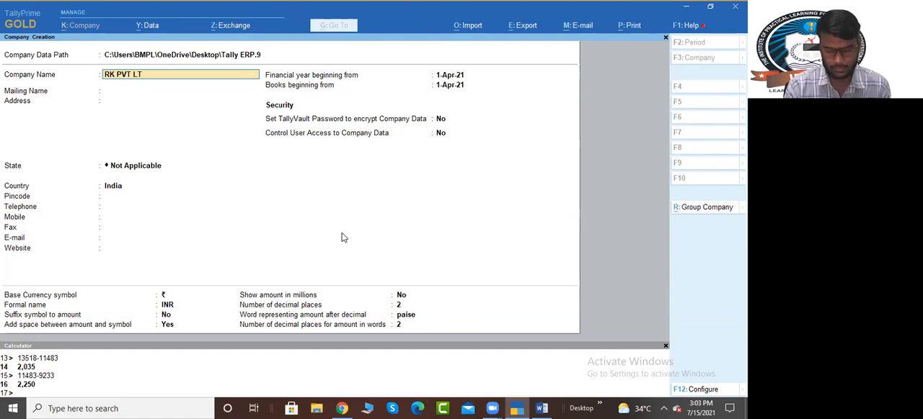
type("D")
key("Return")
key("Return")
key("Return")
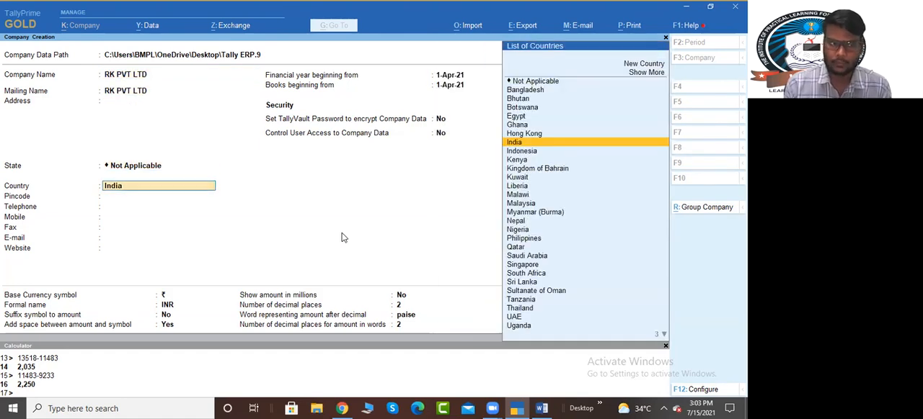
key("Return")
type("de")
key("Return")
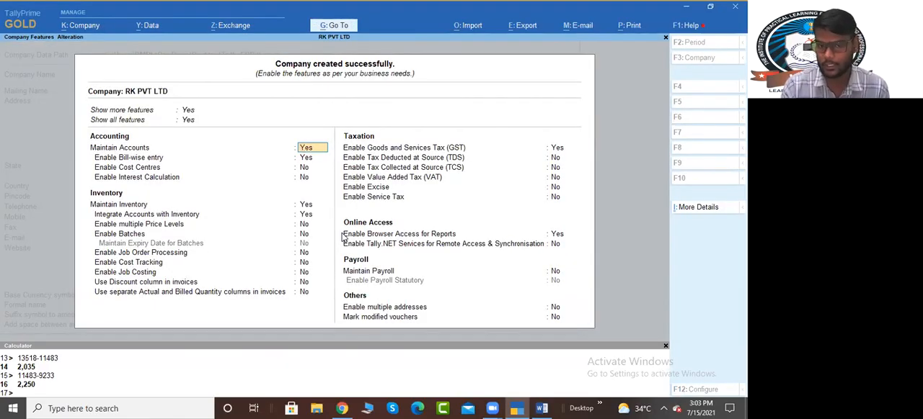
Step: Enable GST for RK PVT LTD, keeping state Delhi, registration type Regular and applicability from 1-Apr-21
left_click(561, 149)
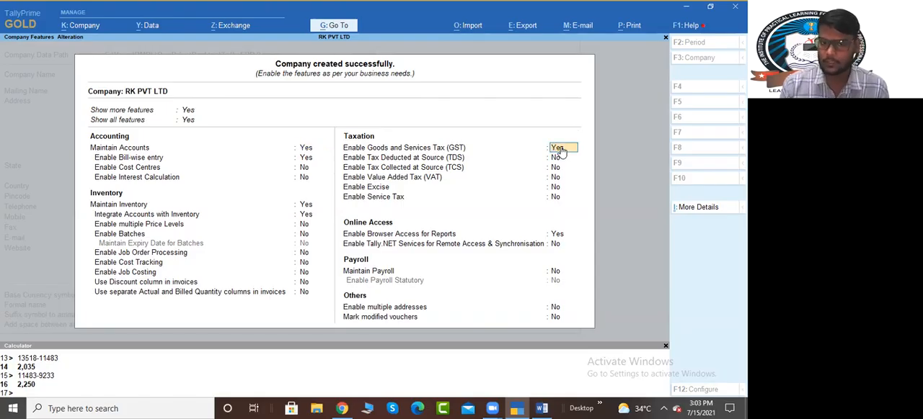
key("Return")
key("Return")
key("Return")
key("Return")
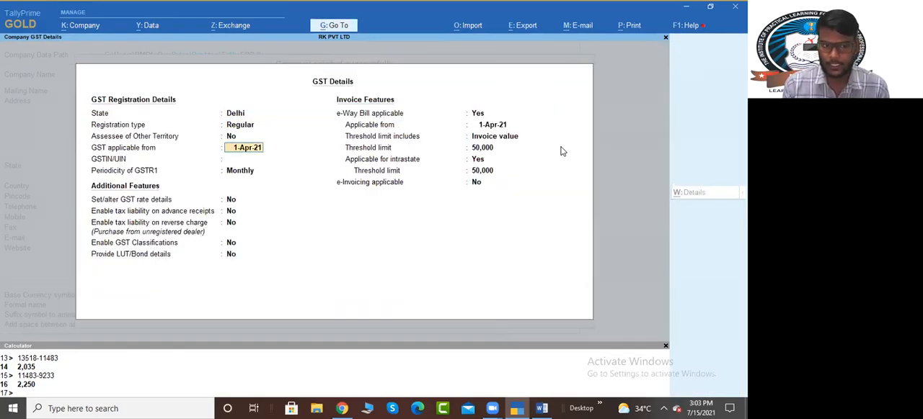
key("Return")
Step: Copy RK Pvt Ltd's GSTIN from the Job work in Order document in Word and paste it into TallyPrime's company GST details
key("alt+Tab")
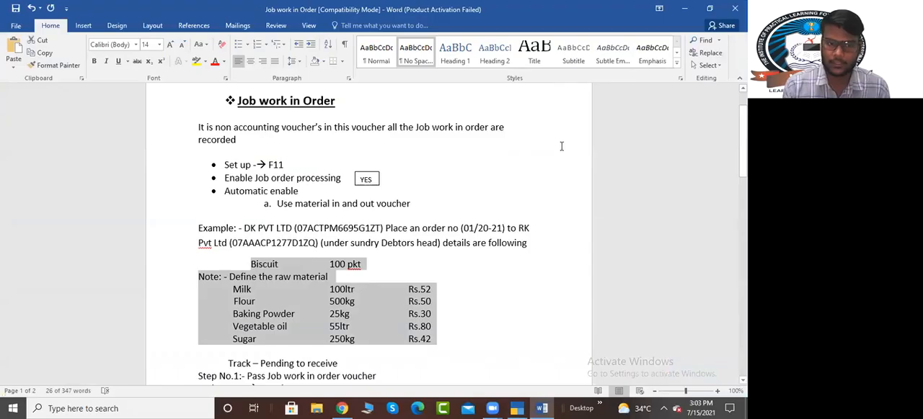
key("Up")
key("Left")
key("shift+Right")
key("shift+Right")
key("shift+Right")
key("shift+Right")
key("shift+Right")
key("shift+Right")
key("shift+Right")
key("shift+Right")
key("shift+Right")
key("shift+Right")
key("shift+Right")
key("shift+Right")
key("shift+Right")
key("shift+Right")
key("shift+Right")
key("shift+Right")
key("shift+Left")
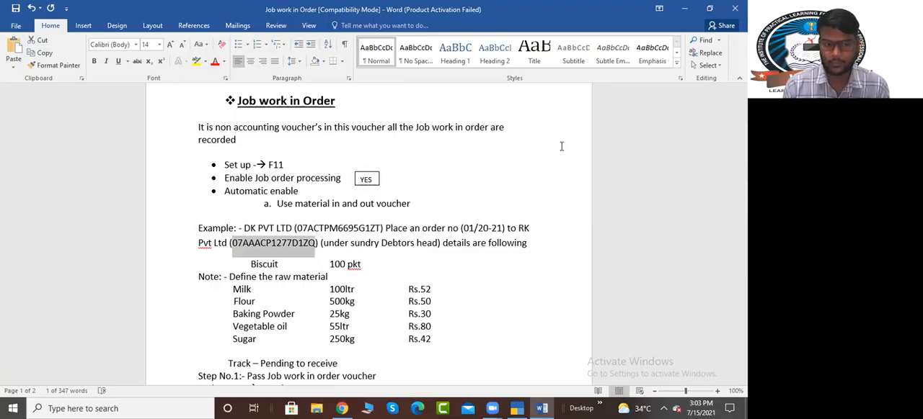
key("ctrl+c")
key("alt+Tab")
key("ctrl+alt+v")
Step: Keep Monthly GSTR1 periodicity, set the intrastate e-Way Bill threshold limit to 1,00,000 and save the GST details
key("Return")
key("Return")
key("Return")
key("Return")
key("Return")
key("Return")
key("Return")
key("Return")
key("Return")
key("Return")
key("Return")
key("Return")
type("10")
key("Return")
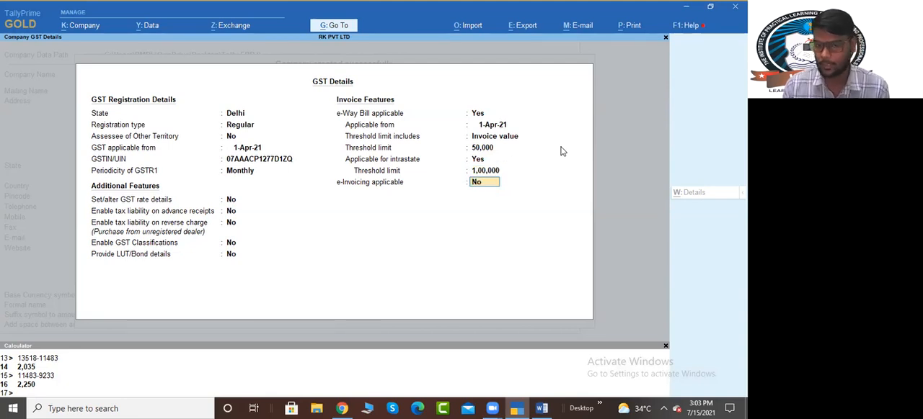
key("ctrl+a")
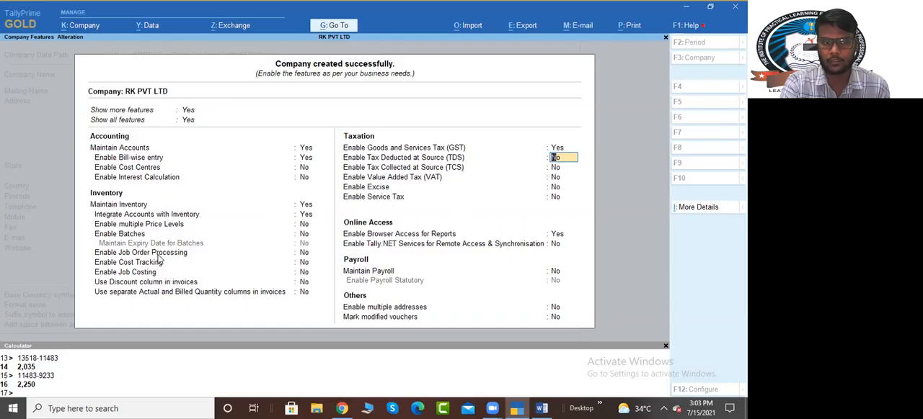
Step: Set Enable Job Order Processing to Yes for RK PVT LTD and save the company features
left_click(304, 254)
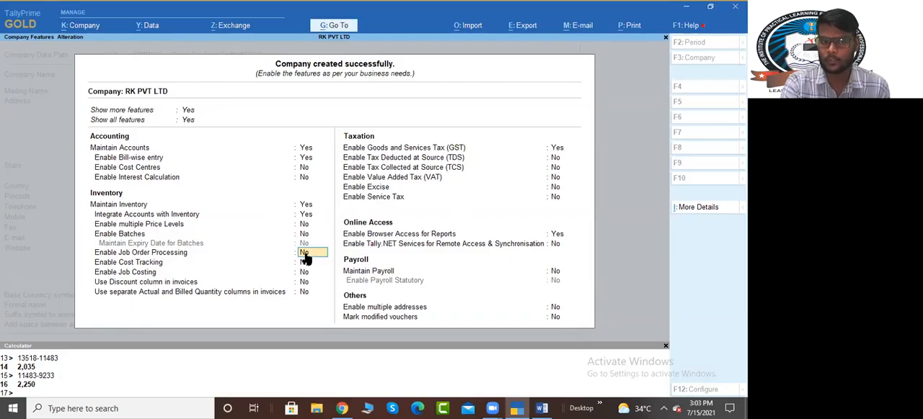
type("y")
key("Return")
key("ctrl")
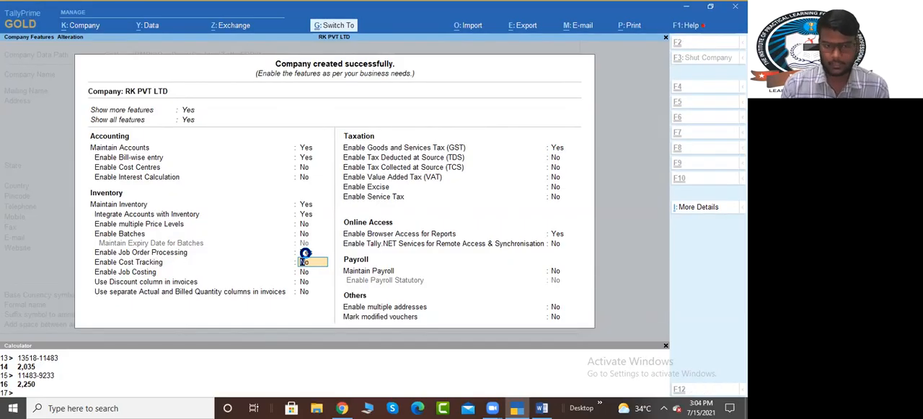
key("ctrl+a")
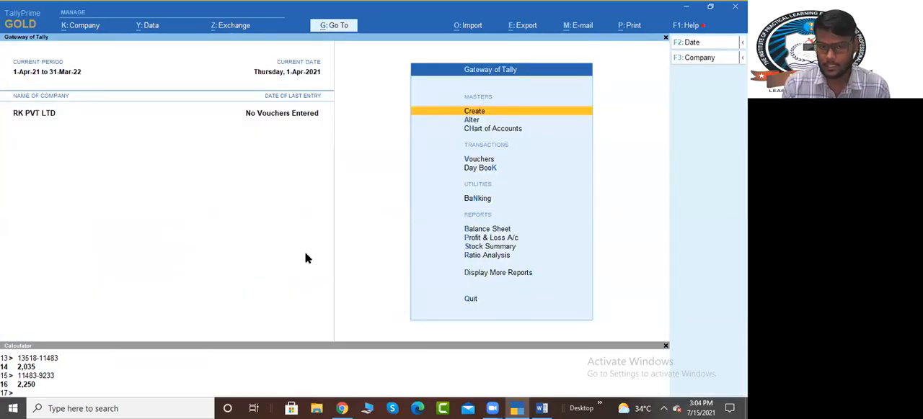
Step: Open voucher creation for RK PVT LTD from the Gateway of Tally
key("Down")
key("Down")
key("Down")
key("Up")
key("Up")
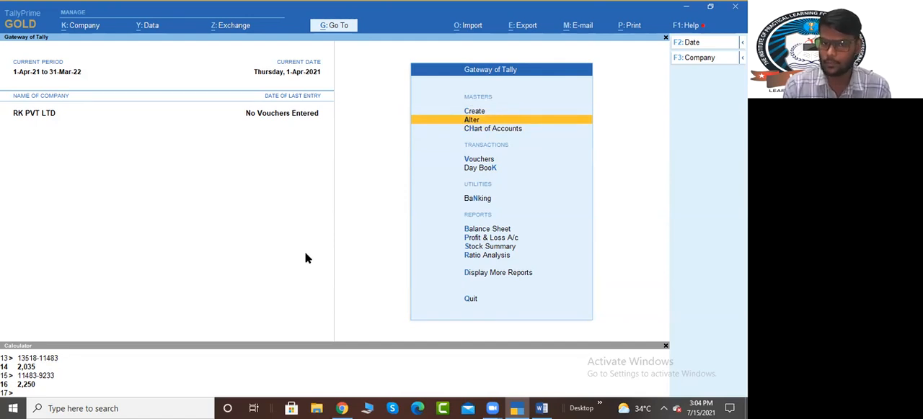
key("Down")
key("Down")
key("Down")
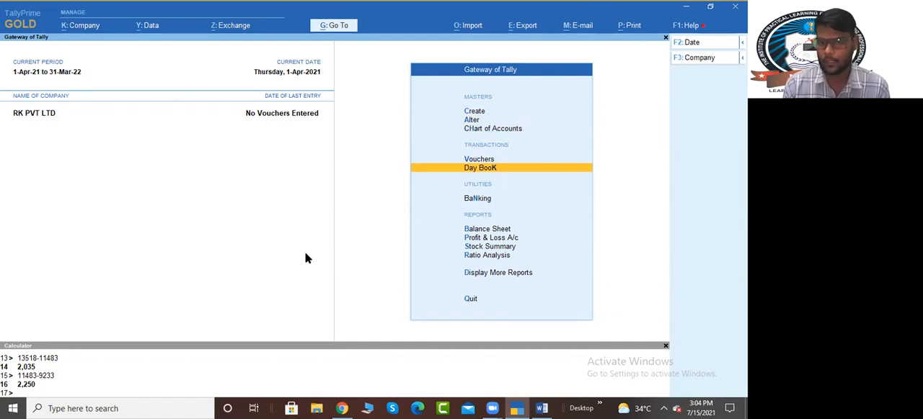
key("Up")
key("Return")
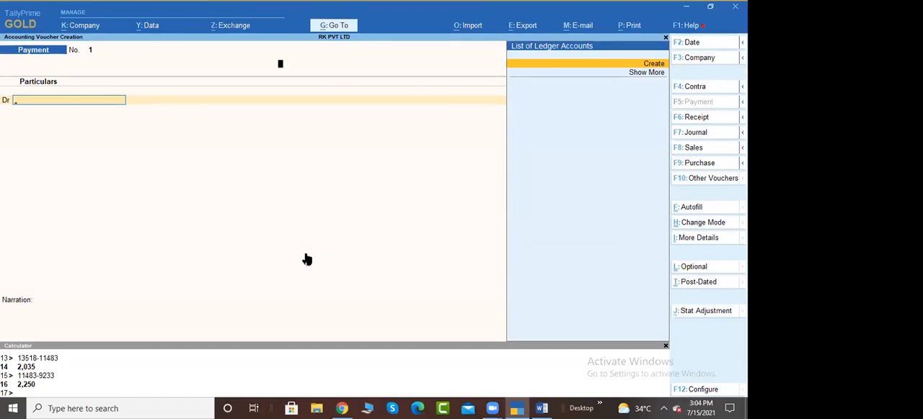
Step: Check the voucher path in the Job work in Order document and change the voucher type from Payment to Job Work In Order
key("F10")
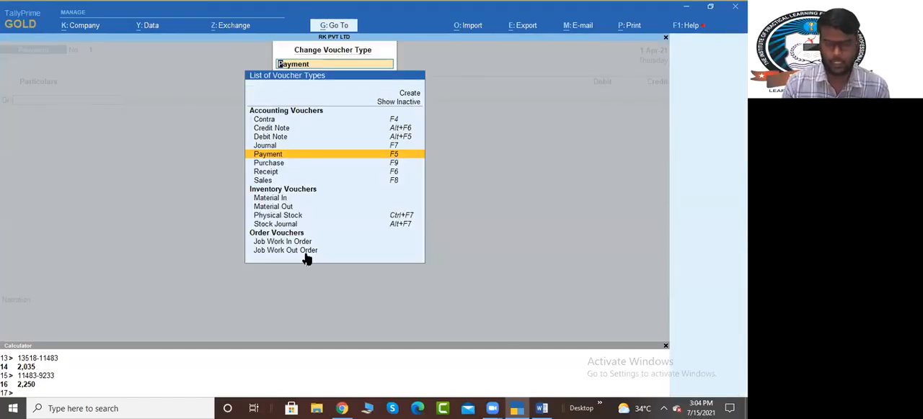
key("alt+Tab")
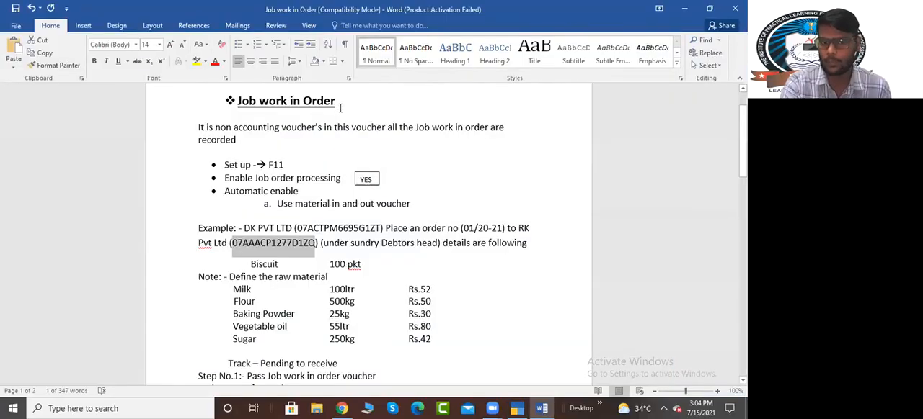
scroll(370, 271, "down", 4)
scroll(370, 271, "down", 2)
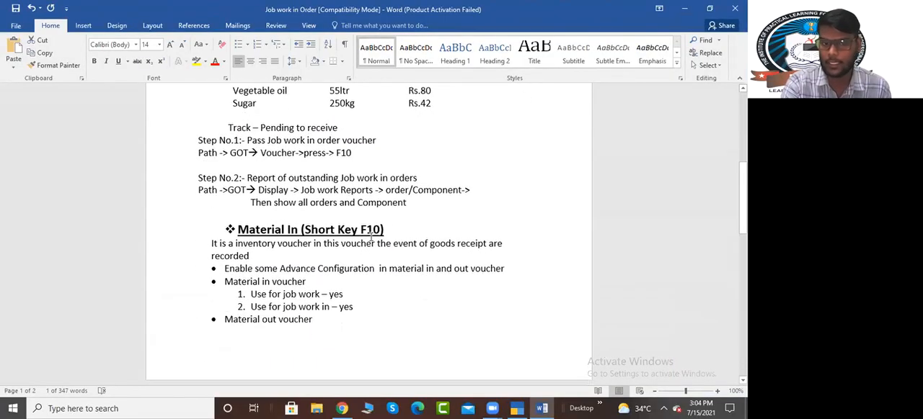
key("alt+Tab")
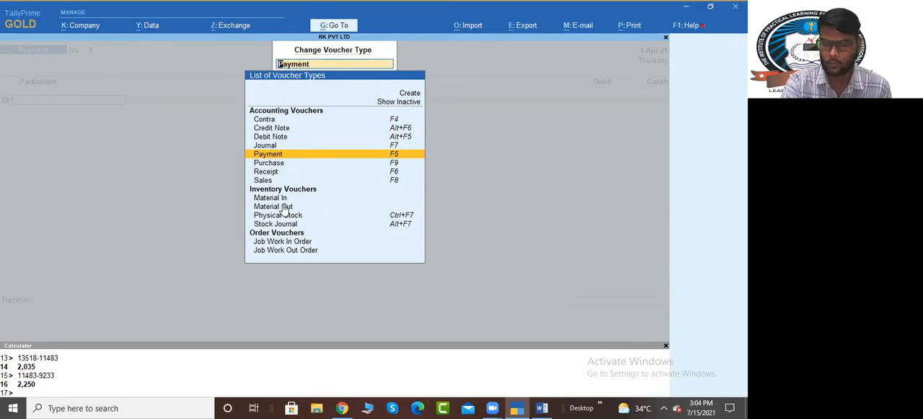
key("Down")
key("Down")
key("Down")
key("Down")
key("Down")
key("Down")
key("Down")
key("Down")
key("Down")
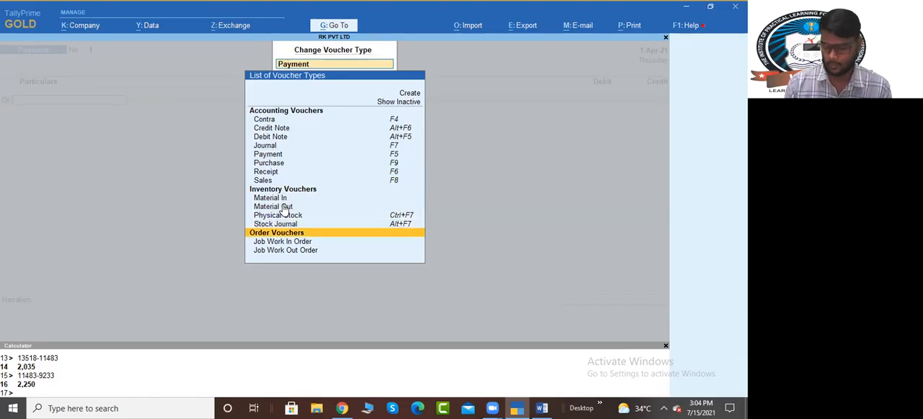
key("Down")
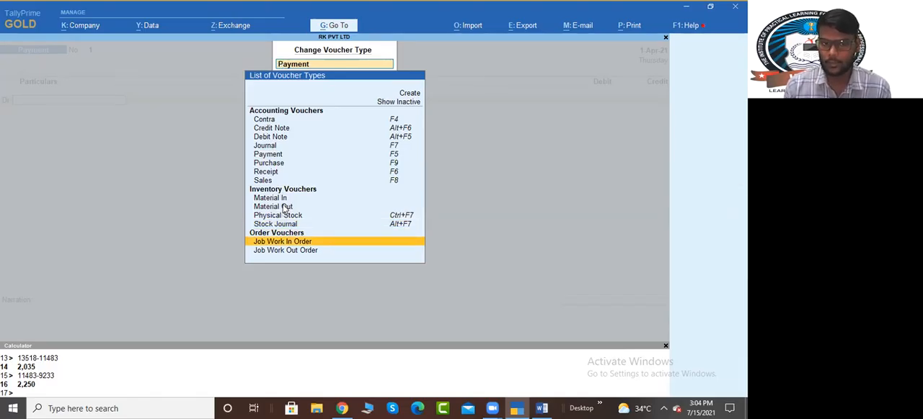
key("Return")
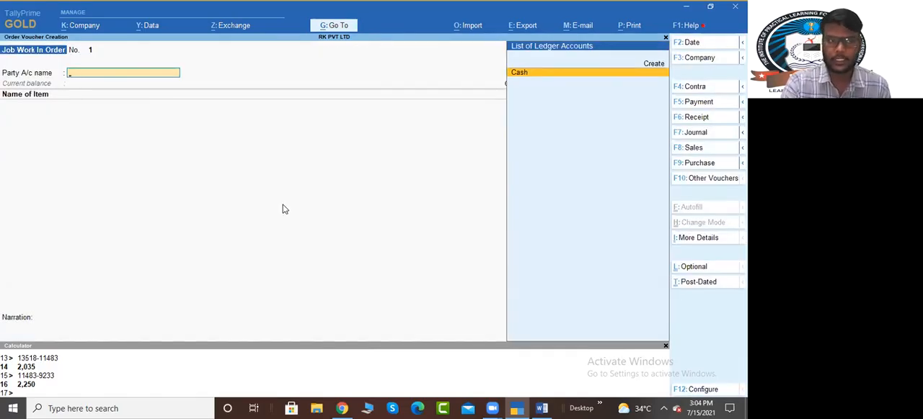
Step: Review the example's party and order number in the Job work in Order document in Word, and return to TallyPrime
key("alt")
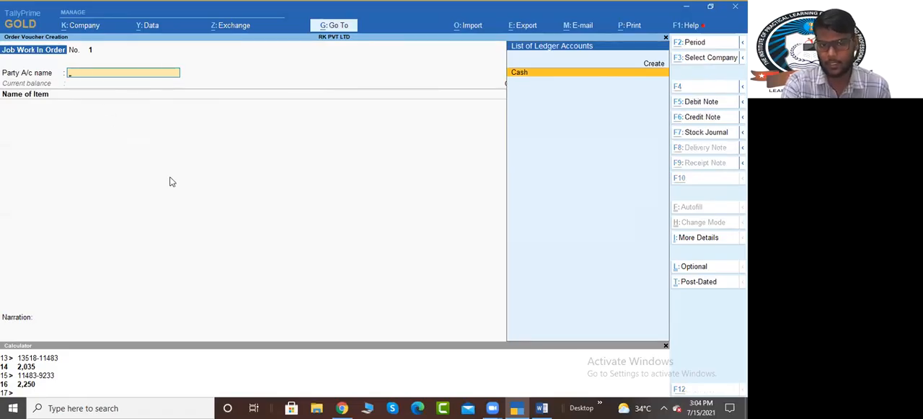
key("alt+Tab")
scroll(426, 245, "up", 3)
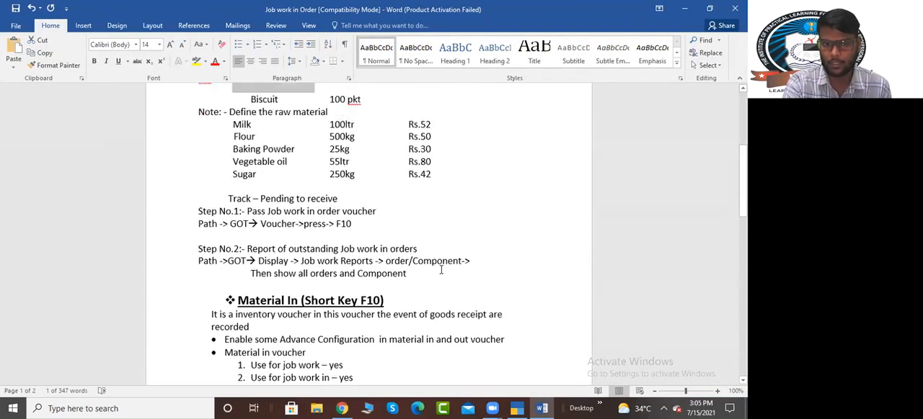
scroll(441, 270, "up", 3)
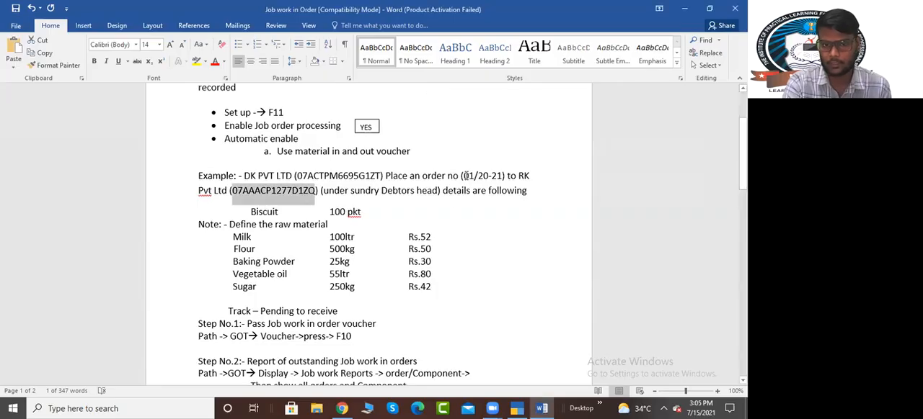
left_click_drag(471, 176, 504, 177)
left_click(420, 220)
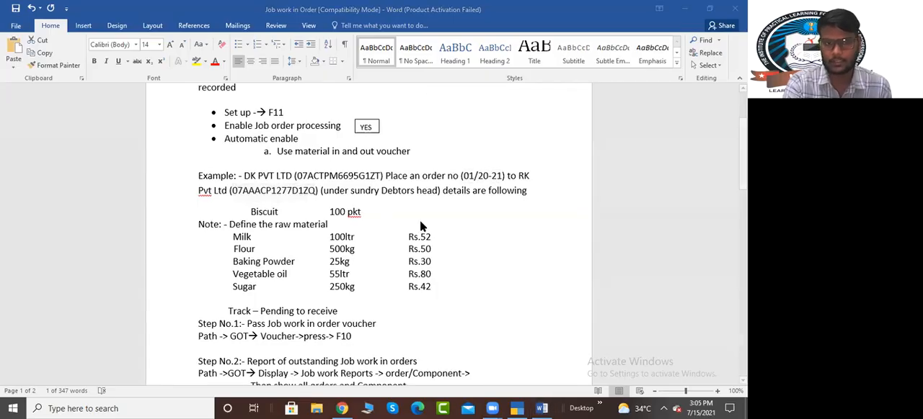
key("alt+Tab")
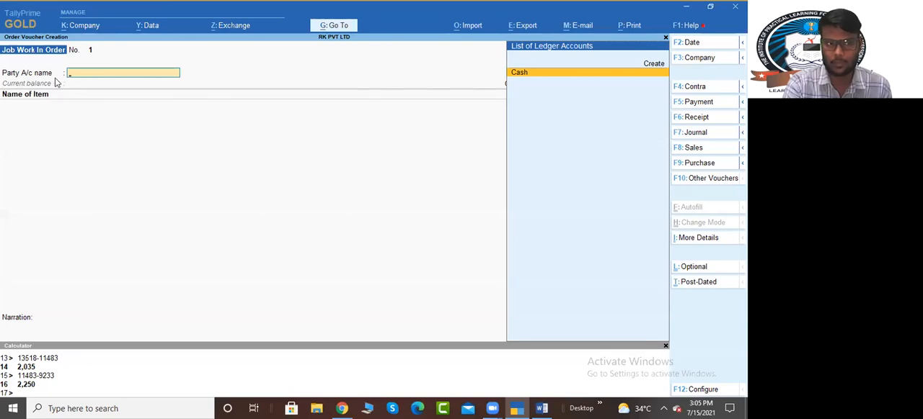
Step: Create a party ledger named DK PVT LTD under Sundry Debtors with Regular as its GST registration type
key("alt+c")
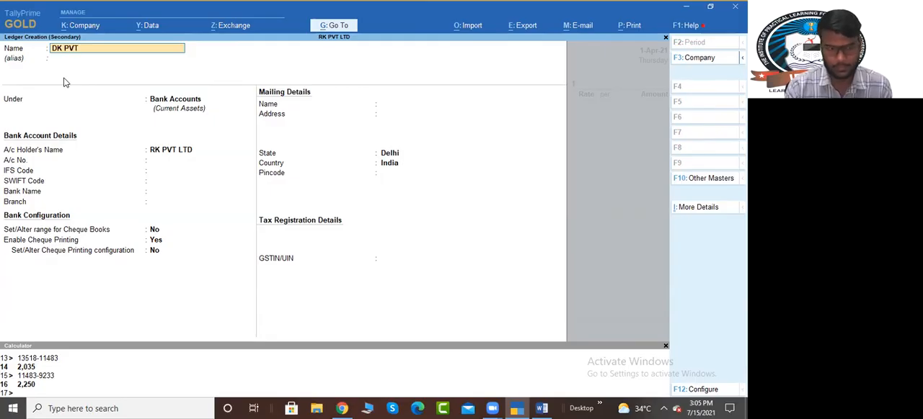
key("Return")
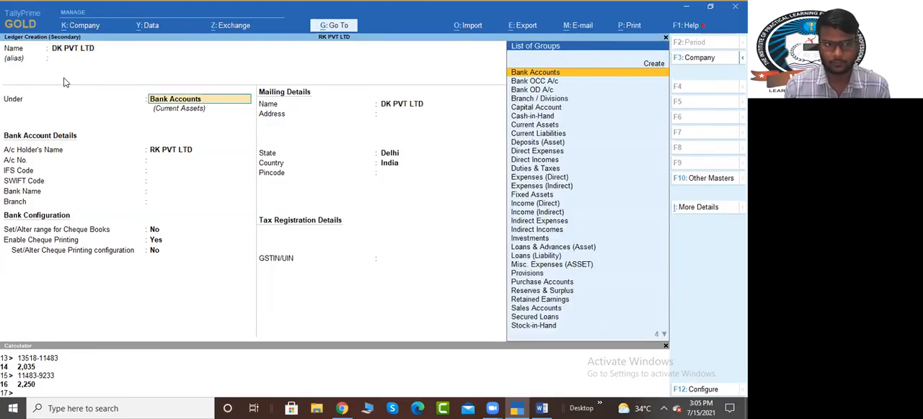
type("Sun")
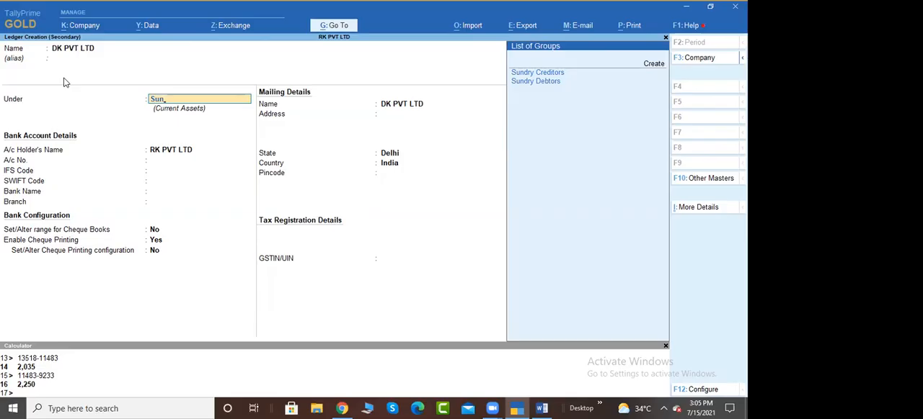
key("Down")
key("Return")
key("Return")
key("Return")
key("Return")
key("Return")
key("Return")
key("Return")
key("Return")
key("Return")
key("Return")
key("Return")
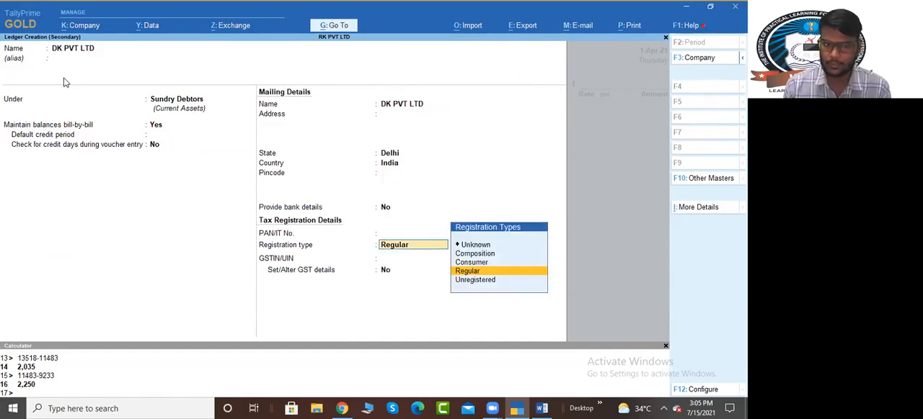
key("Return")
key("Return")
Step: Copy DK PVT LTD's GSTIN from the Word document, paste it into the ledger's GSTIN/UIN field in TallyPrime and save the ledger
key("alt+Tab")
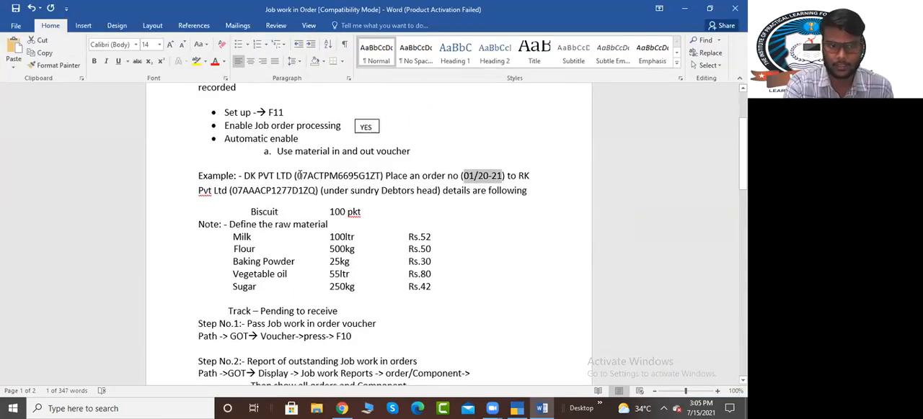
left_click(298, 175)
left_click_drag(300, 176, 380, 176)
key("alt+Tab")
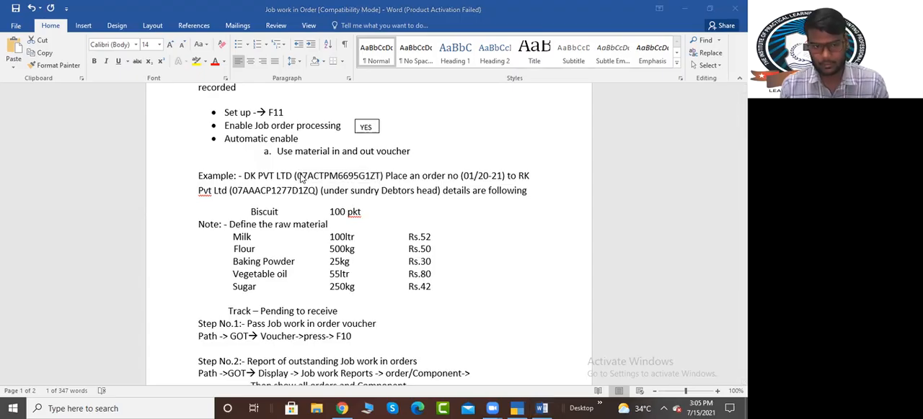
key("alt+Tab")
key("ctrl+alt+v")
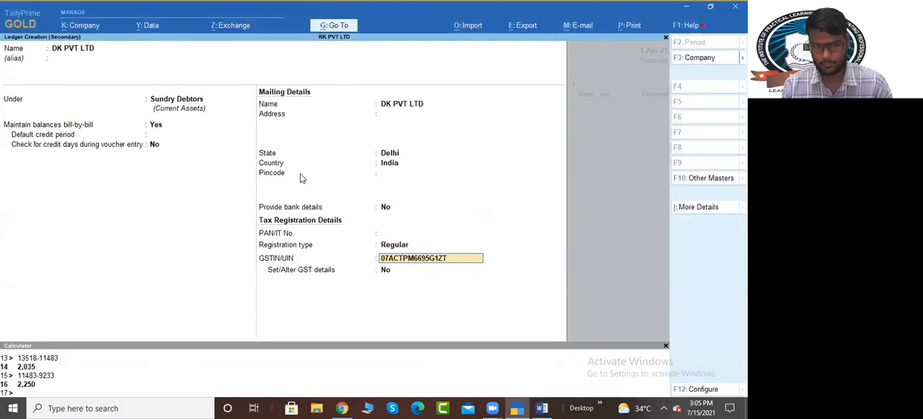
key("Return")
key("Return")
key("Return")
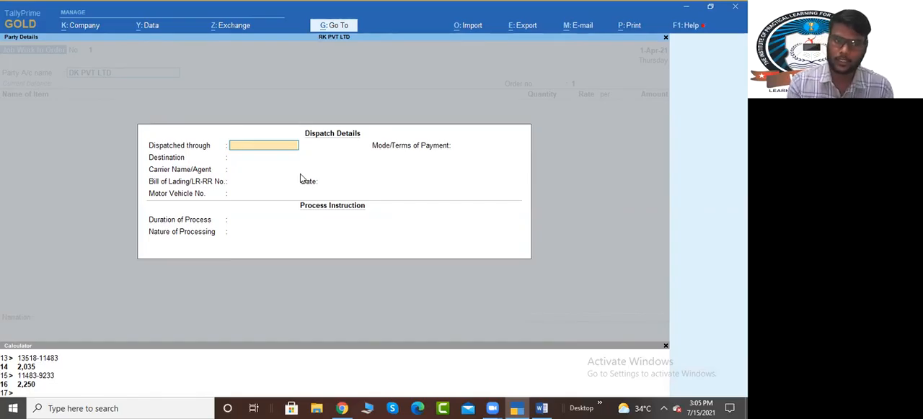
Step: Leave the dispatch and process details blank and accept the party details with DK PVT LTD as buyer and consignee
key("Return")
key("Return")
key("Return")
key("Return")
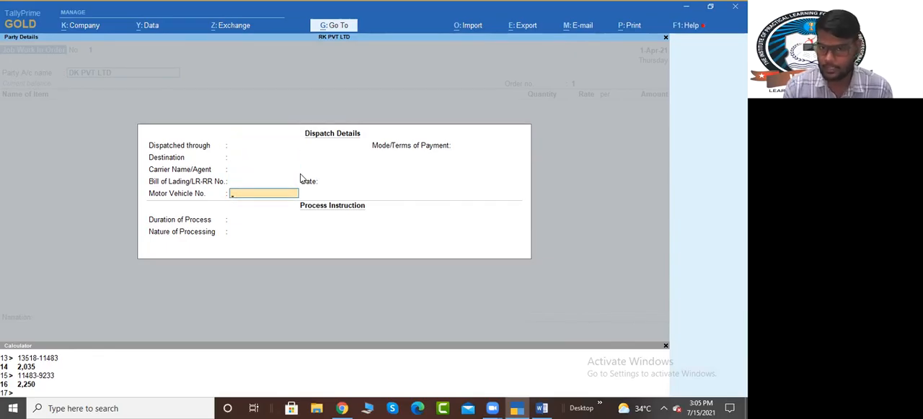
key("ctrl+a")
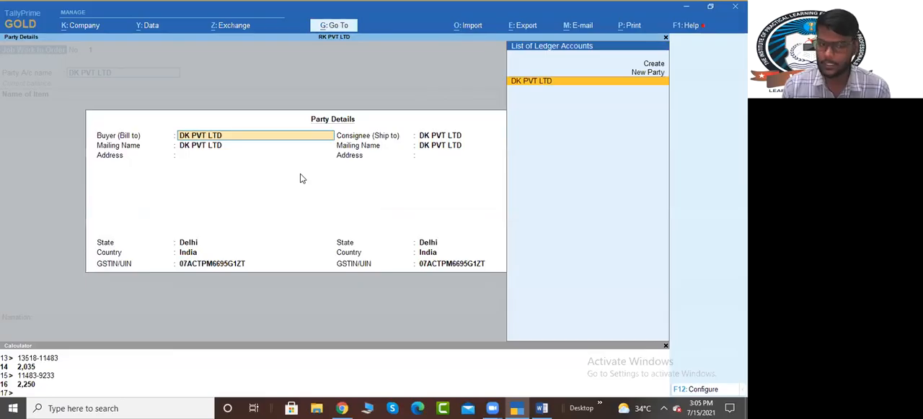
key("ctrl+a")
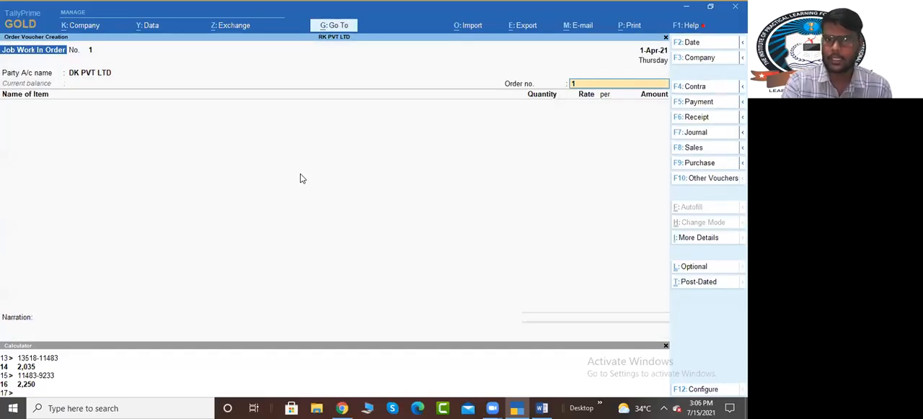
Step: Enter the order number in the Job Work In Order voucher, adapted to the 21-22 financial year
key("alt")
key("alt+Tab")
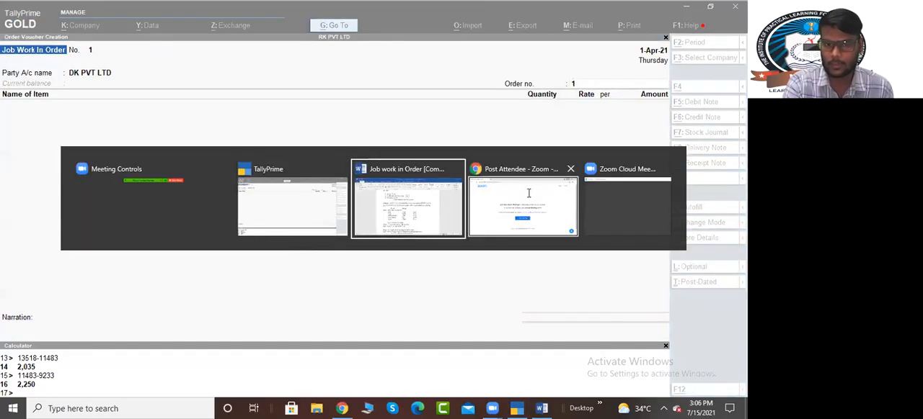
key("alt+Tab")
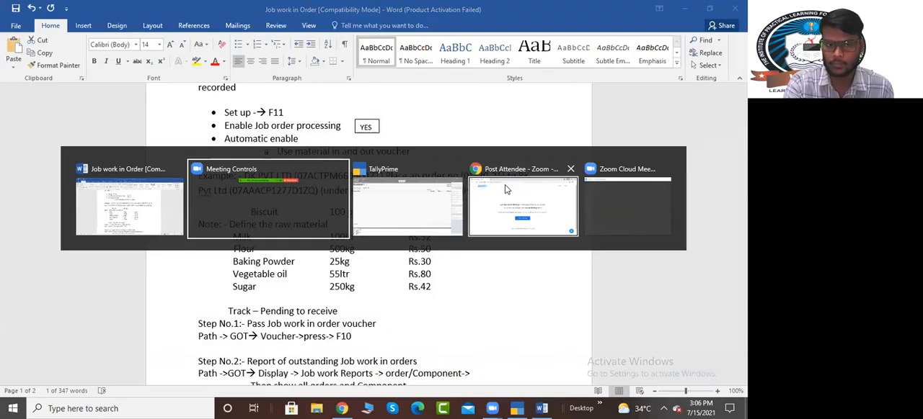
type("0")
type("1/20")
type("21-22")
key("BackSpace")
key("BackSpace")
key("BackSpace")
type("1-22")
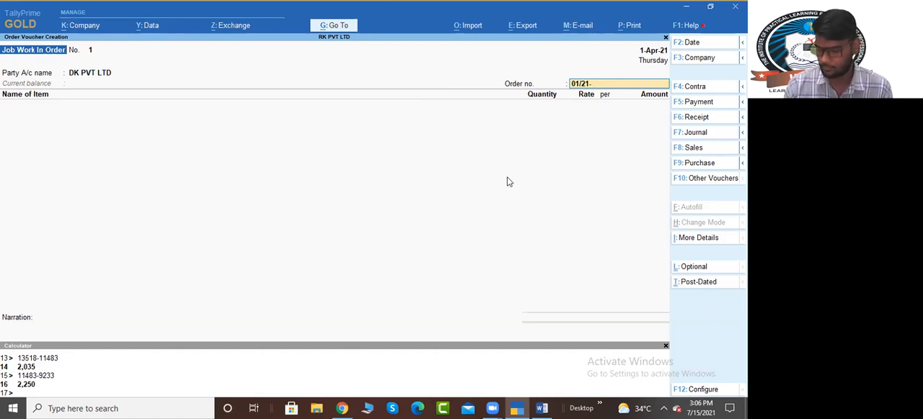
key("Return")
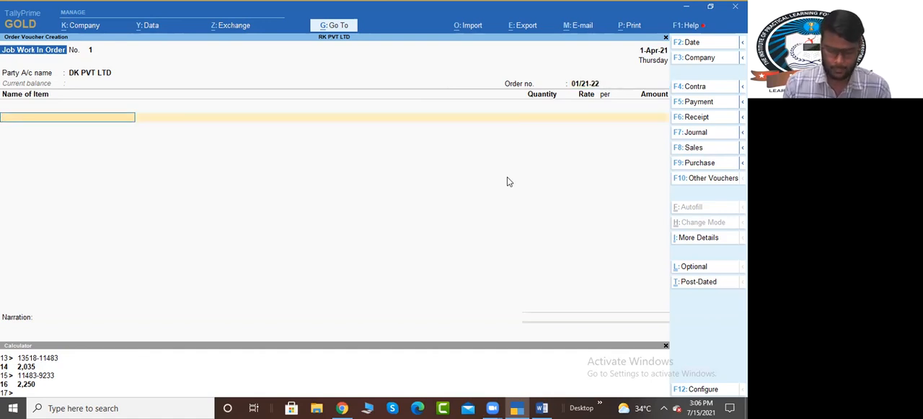
Step: Examine the Biscuit order line and the raw material quantities and rates in the Word document, and return to TallyPrime
key("alt+Tab")
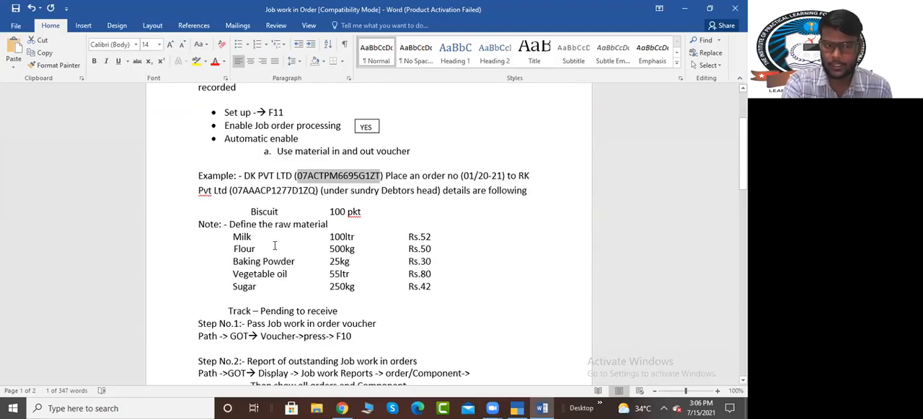
key("alt+Tab")
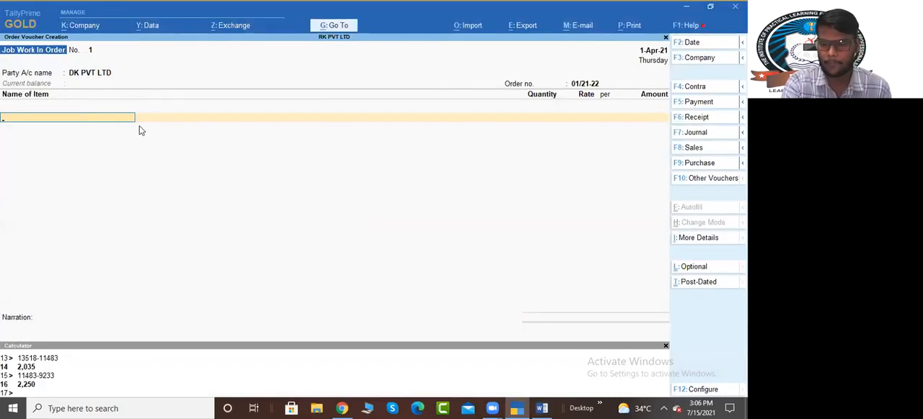
key("alt+Tab")
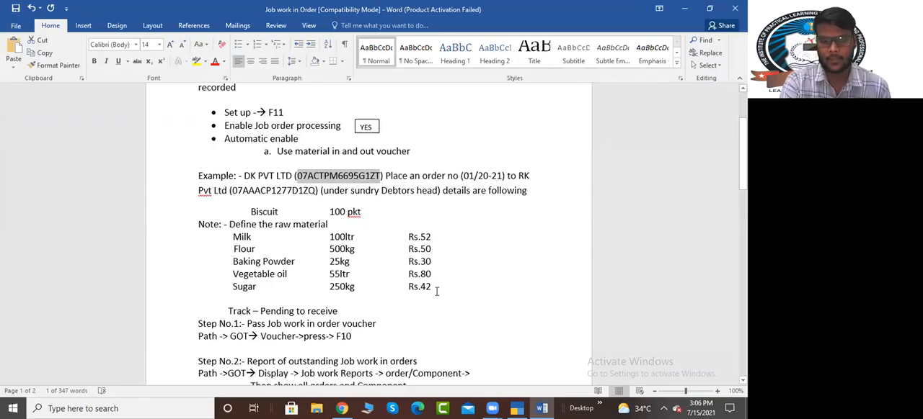
left_click_drag(251, 212, 378, 216)
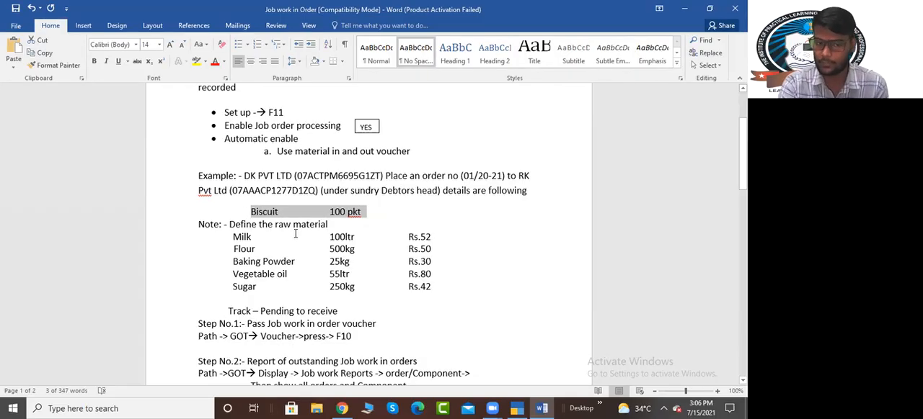
left_click_drag(229, 225, 437, 286)
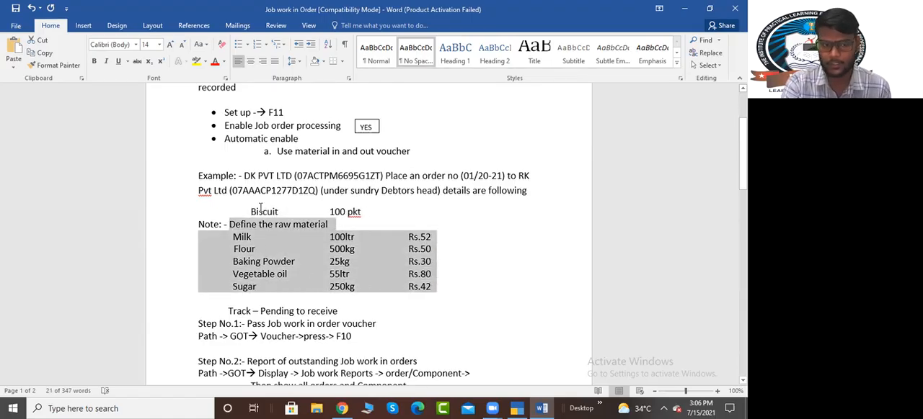
key("alt+Tab")
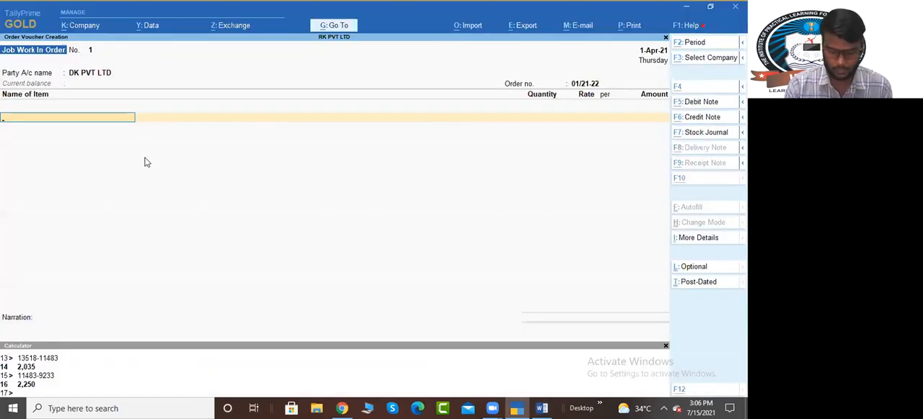
Step: Start a new stock item named Biscuit from the voucher's item line, leaving its alias blank
key("alt+c")
type("Biscui")
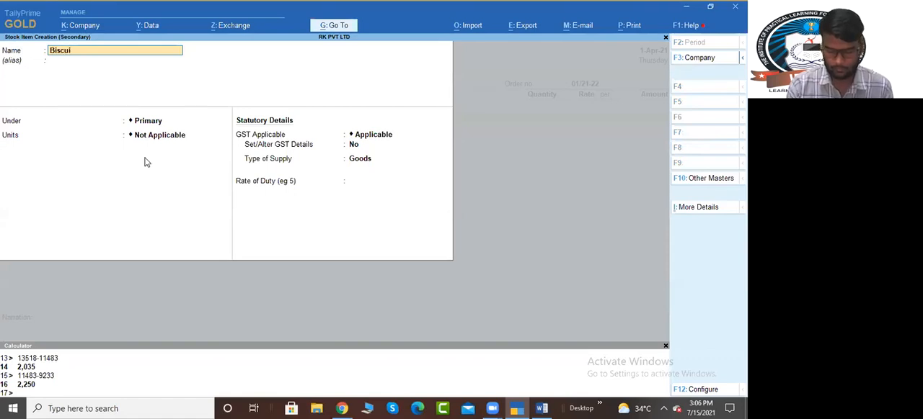
key("Return")
key("Return")
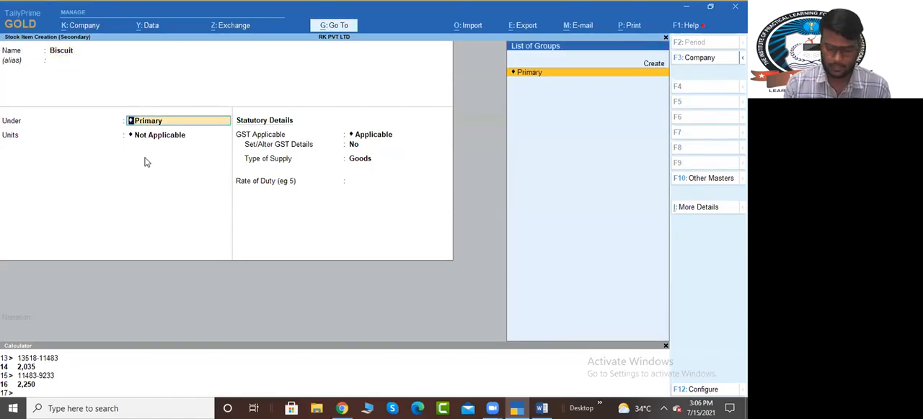
Step: Create the stock group Finished under Primary, with quantities not added and no GST details, and place Biscuit in it
key("alt+c")
type("Finished")
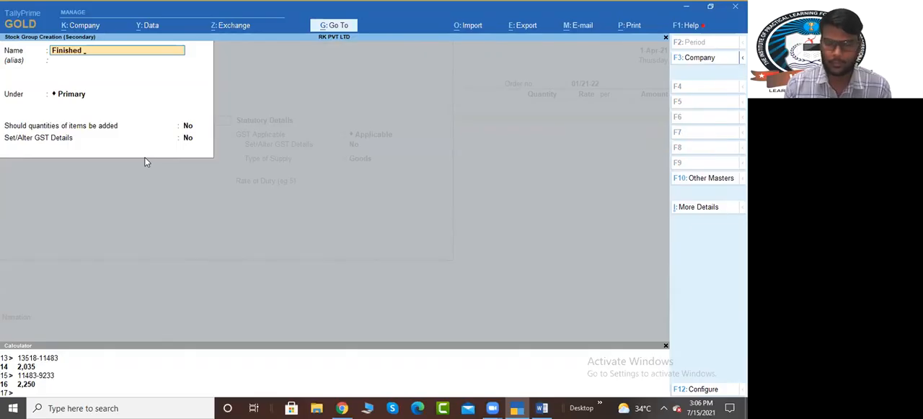
key("Return")
key("Return")
key("Return")
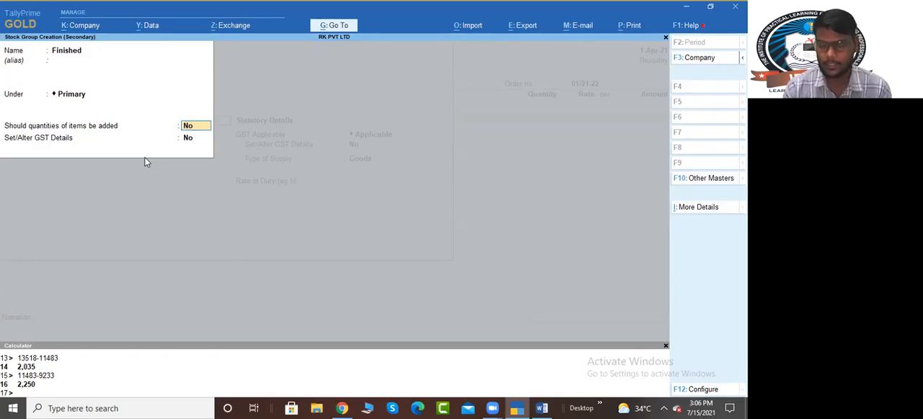
key("Return")
key("Return")
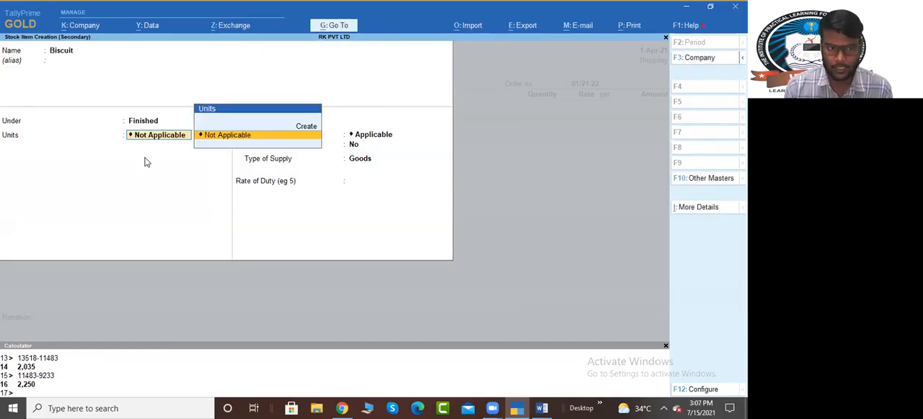
Step: Start a new simple unit for Biscuit with the symbol PKT, leaving the formal name blank
key("alt+c")
type("PKT")
key("Return")
key("Return")
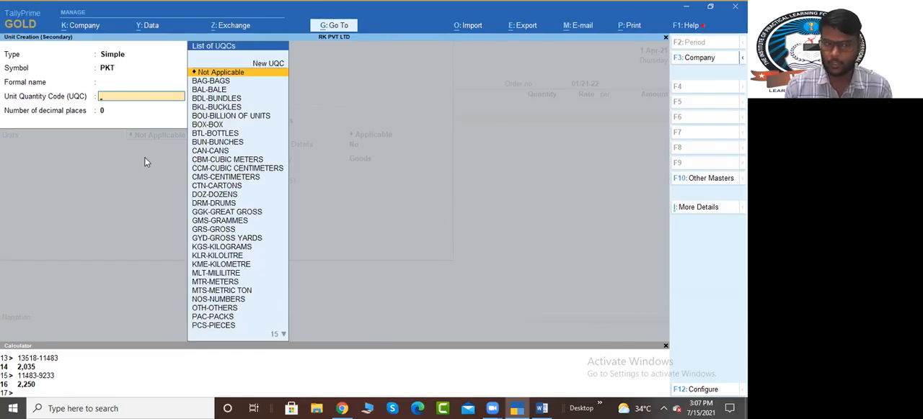
Step: Set the PKT unit's Unit Quantity Code to OTH-OTHERS
type("p")
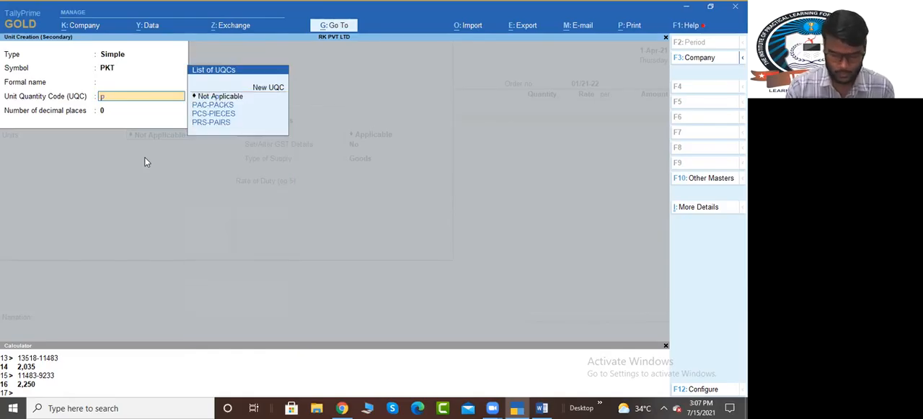
key("Down")
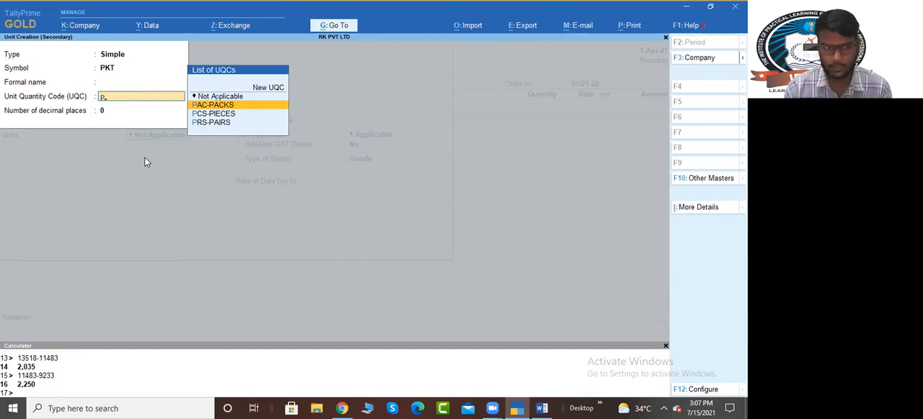
key("BackSpace")
type("other")
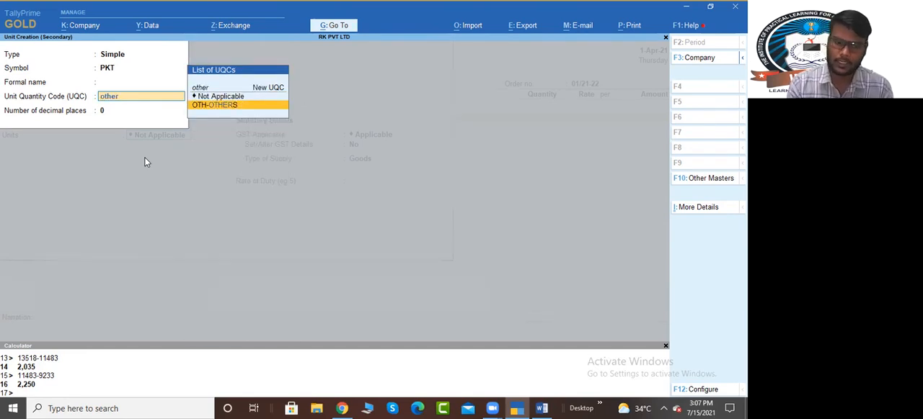
key("Return")
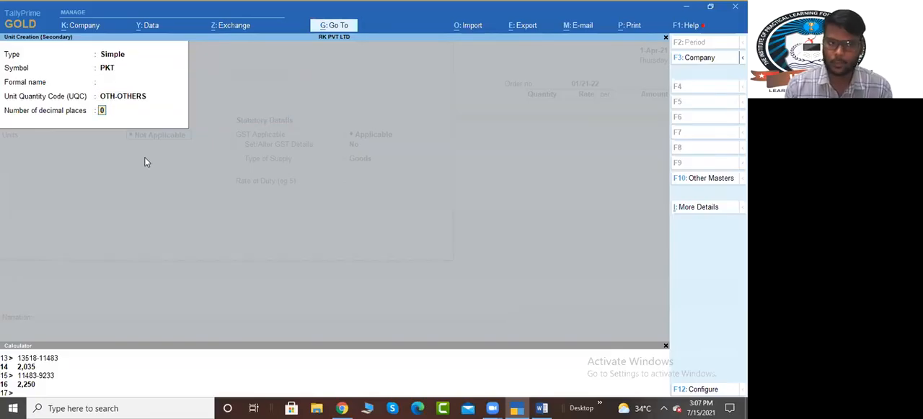
Step: Set the PKT unit's Unit Quantity Code to PAC-PACKS with 0 decimal places, save it and use it for Biscuit
key("shift+Tab")
type("pac")
key("Return")
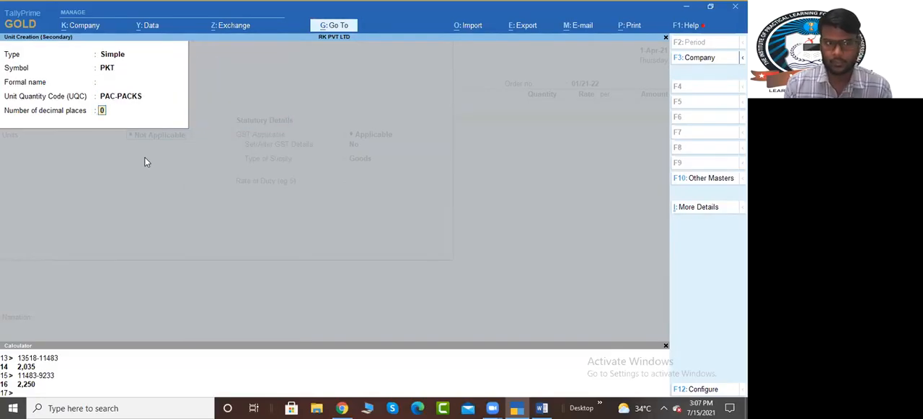
key("Return")
key("Return")
key("Return")
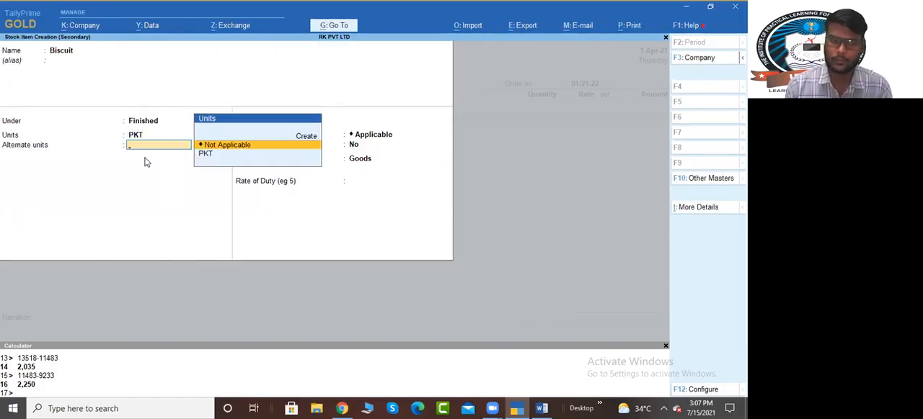
Step: Try to use PKT as the alternate unit of Biscuit as well
key("Down")
key("Return")
key("Return")
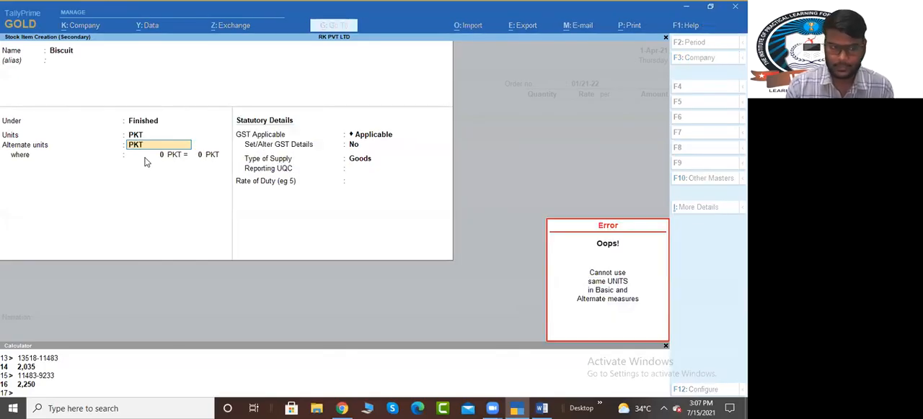
key("Return")
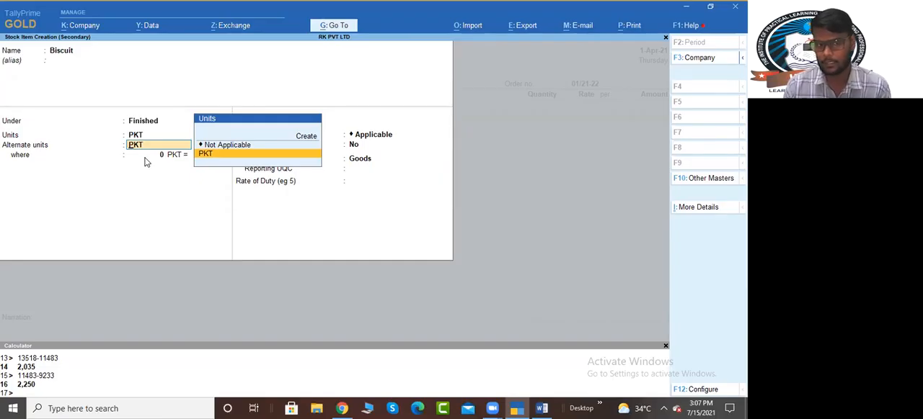
Step: Set Biscuit's alternate units and GST applicability to Not Applicable and save the stock item
key("Up")
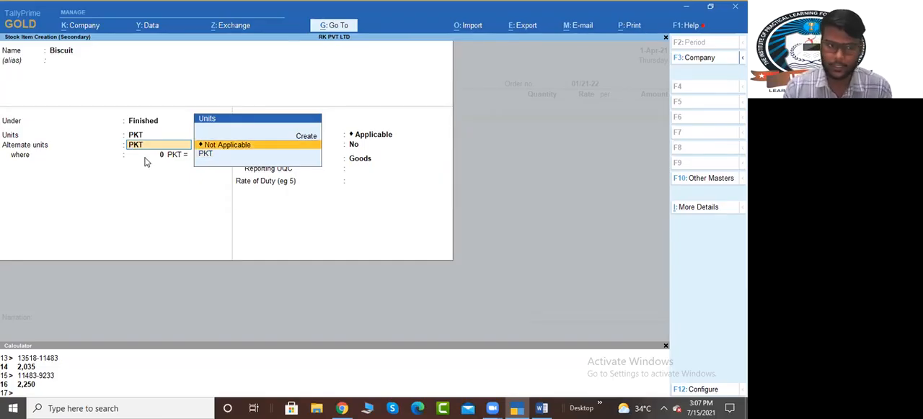
key("Return")
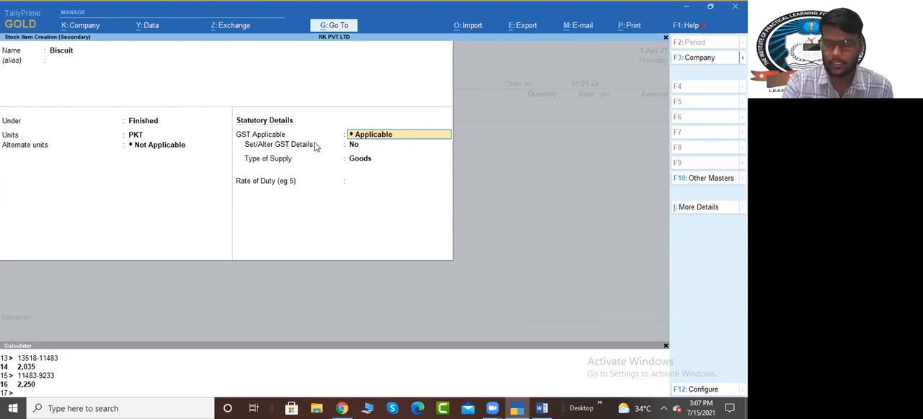
key("space")
key("Down")
key("Down")
key("Down")
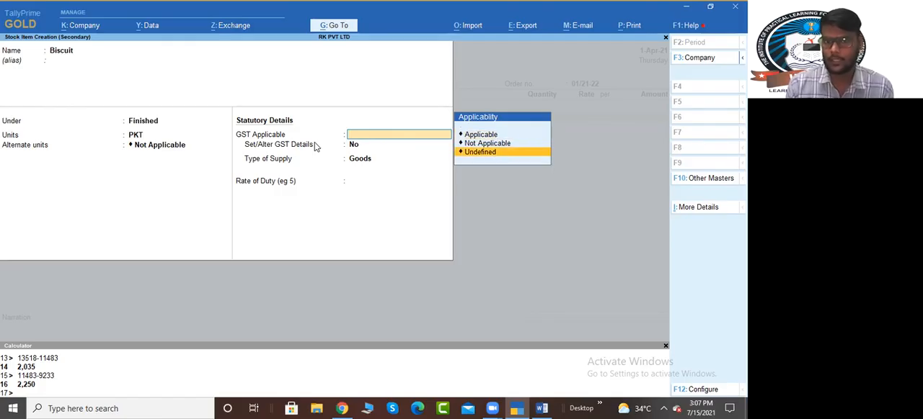
key("Up")
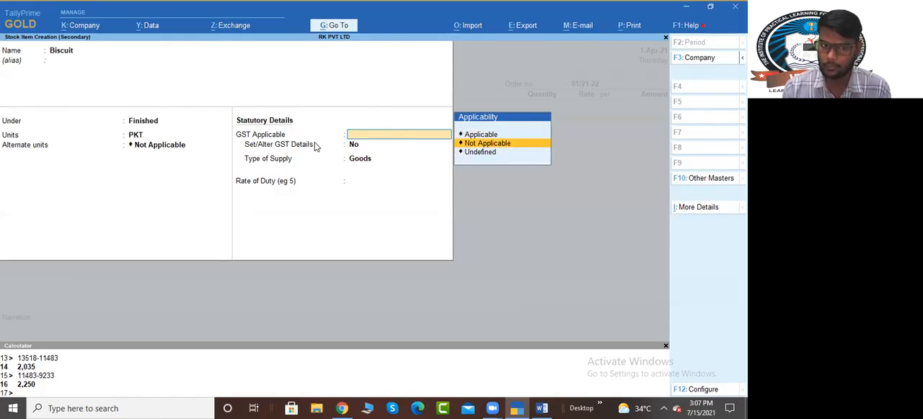
key("Return")
key("Return")
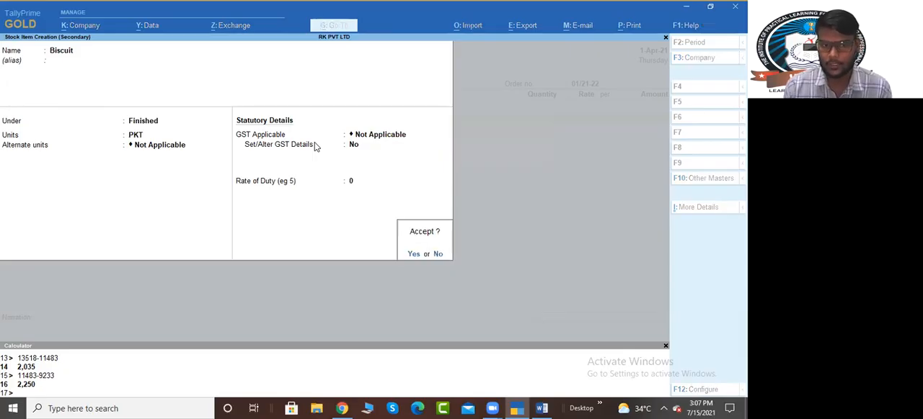
Step: Allocate 100 PKT of Biscuit to order 01/21-22, due on 1-Apr-21, with component tracking set to Yes
key("Return")
key("Return")
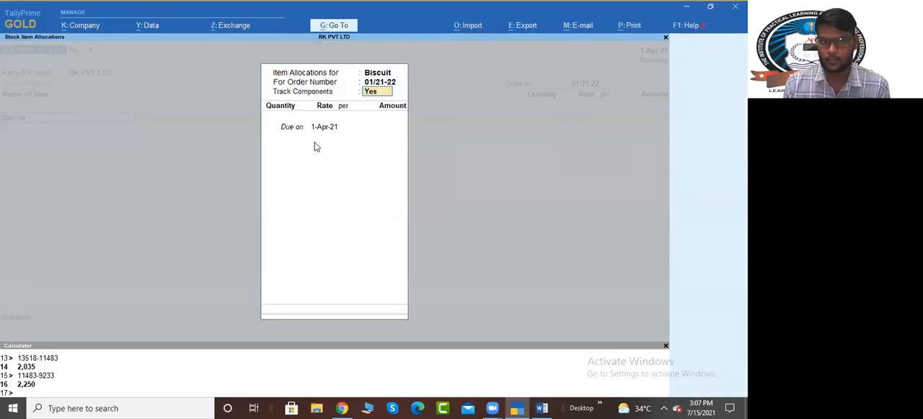
key("Return")
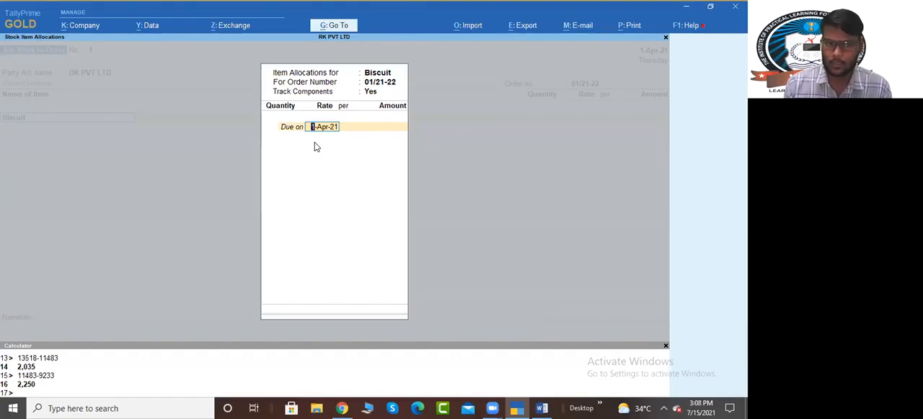
key("Return")
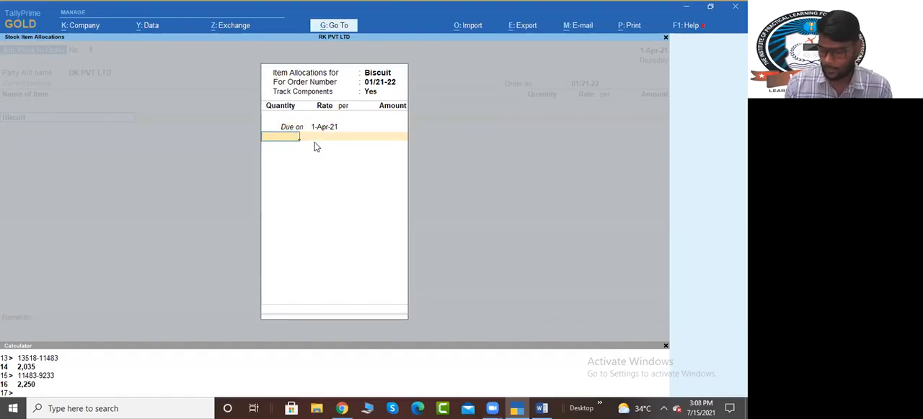
key("alt+Tab")
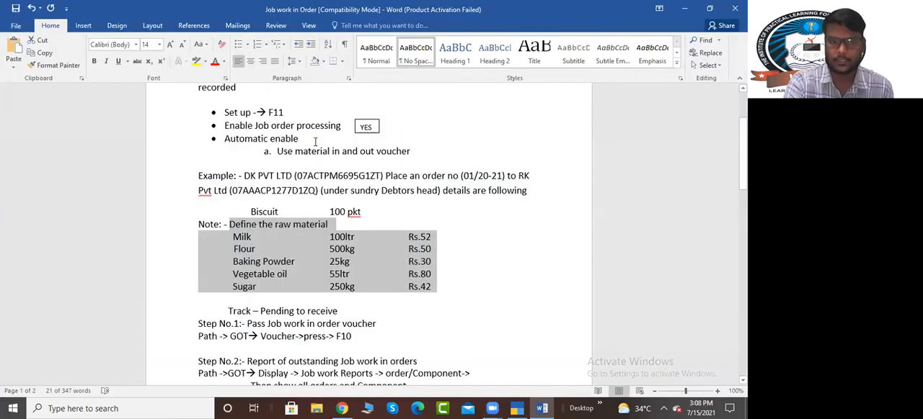
left_click(334, 219)
key("alt+Tab")
type("100")
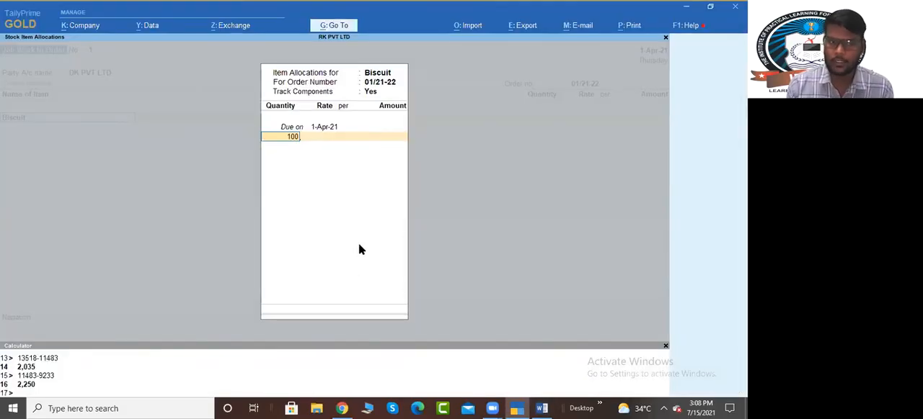
key("Return")
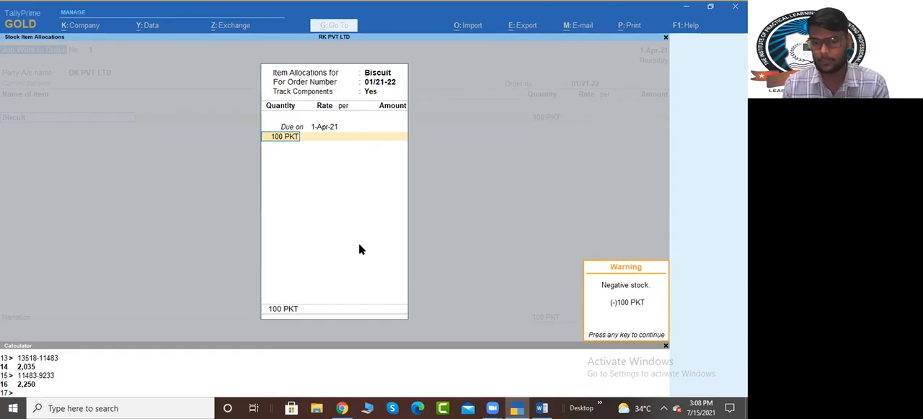
key("Return")
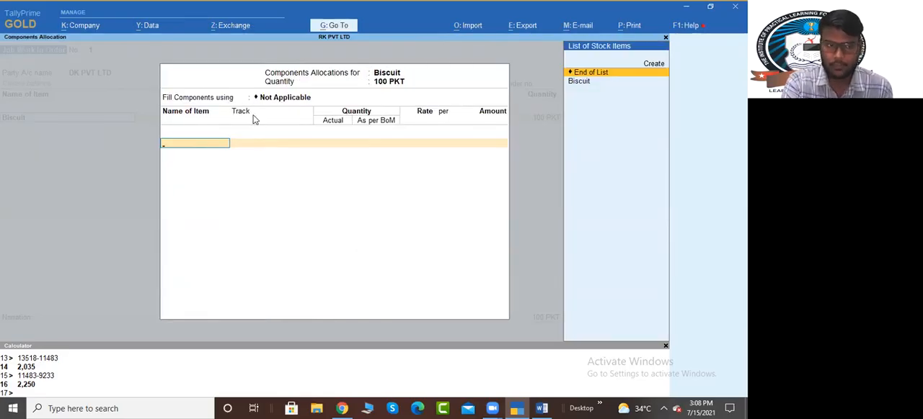
Step: Check the raw material list in the Word document and start a new stock item named Milk in TallyPrime's components allocation
key("alt+Tab")
left_click_drag(232, 237, 418, 295)
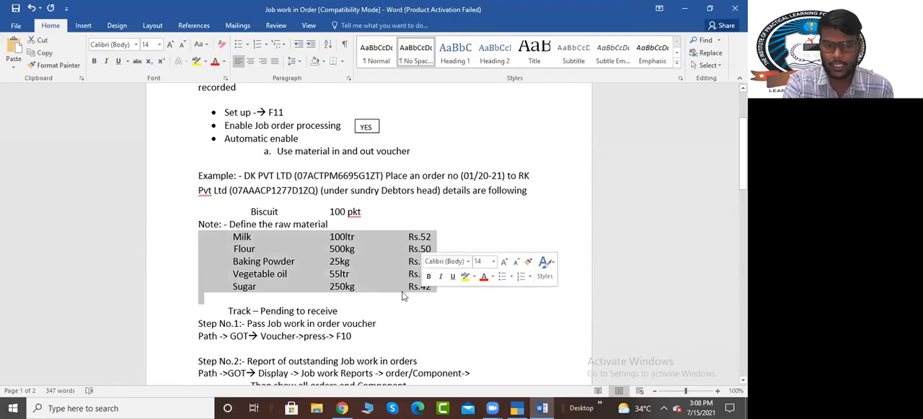
key("alt+Tab")
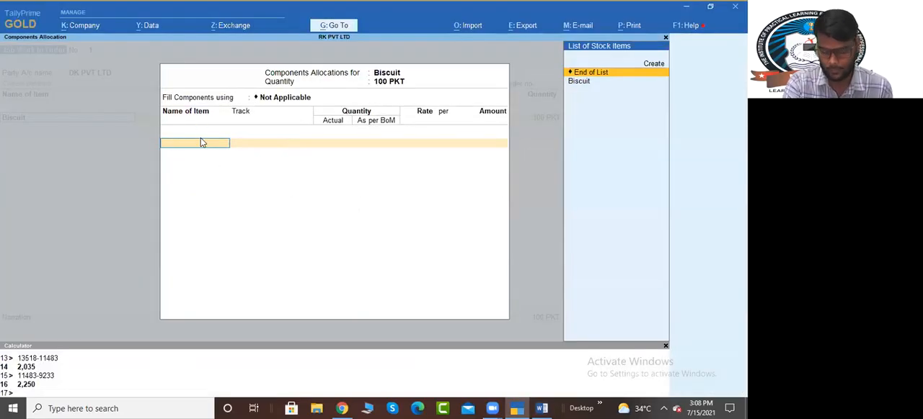
key("alt+c")
type("Milk")
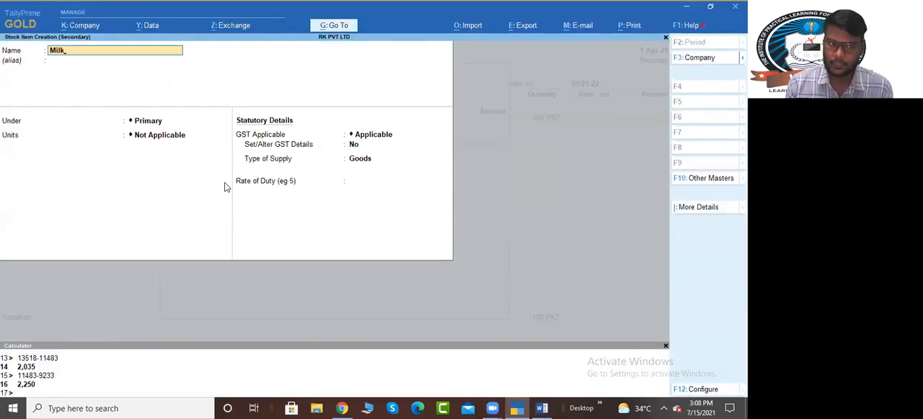
key("Return")
key("Return")
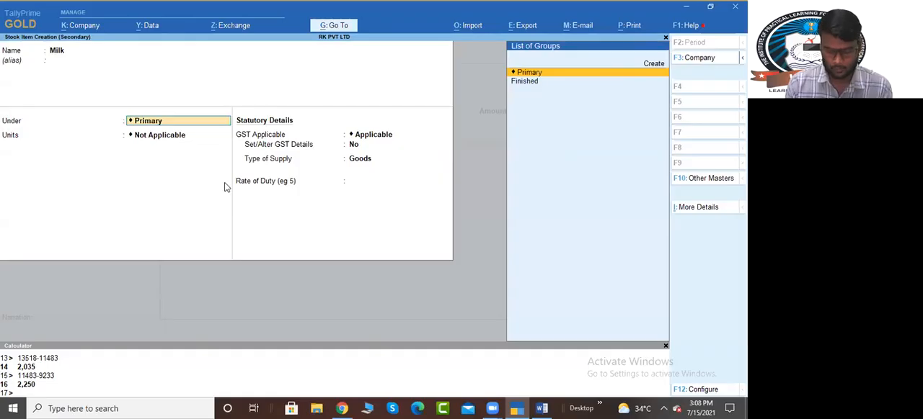
Step: Create the stock group Raw Material under Primary and place the Milk item in it
key("alt+c")
type("Raw")
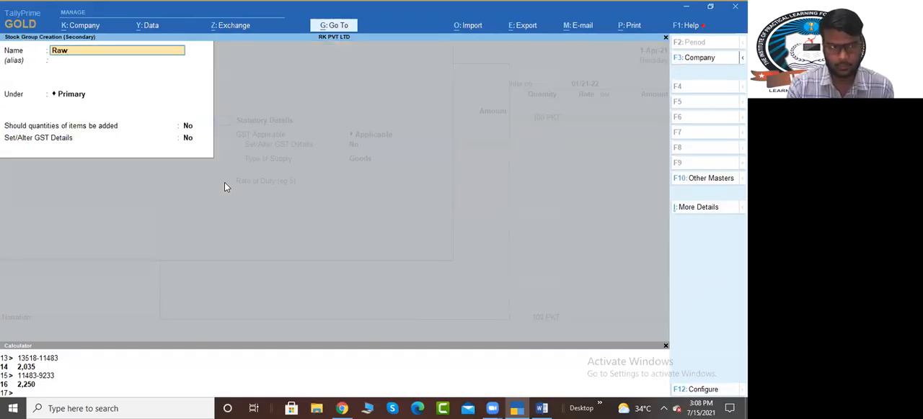
type(" Material")
key("Return")
key("Return")
key("Return")
key("Return")
key("Return")
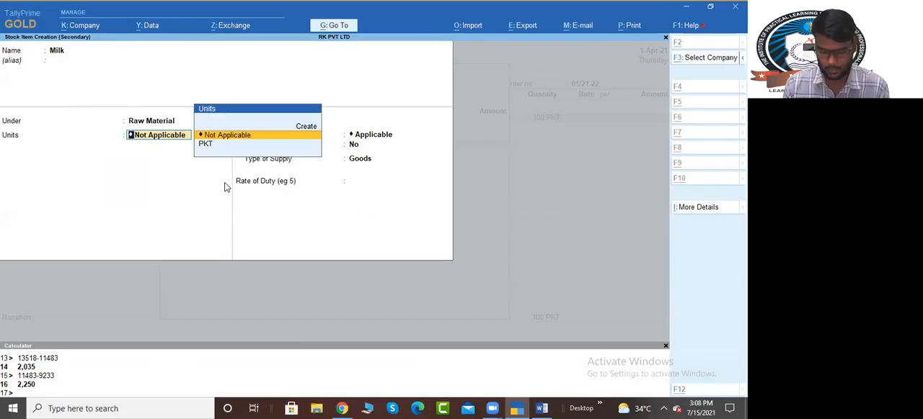
Step: Start a new simple unit with symbol LTR for Milk and set its unit quantity code to OTH-OTHERS
key("alt+c")
type("LTR")
key("Return")
key("Return")
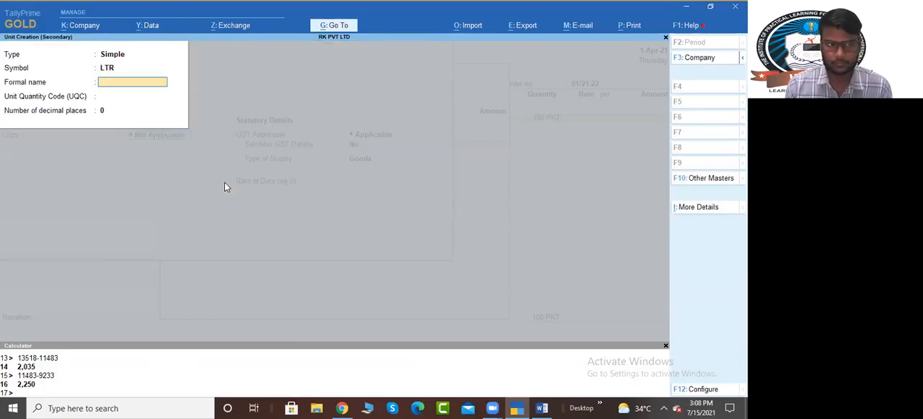
type("LTR")
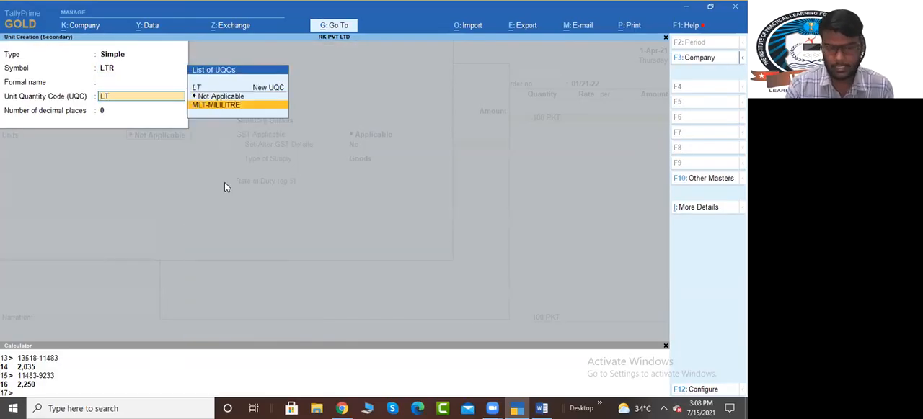
key("BackSpace")
key("BackSpace")
key("BackSpace")
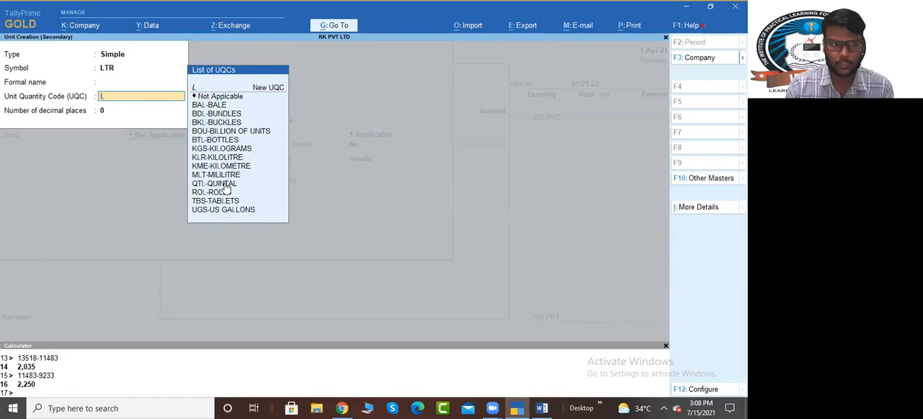
type("Other")
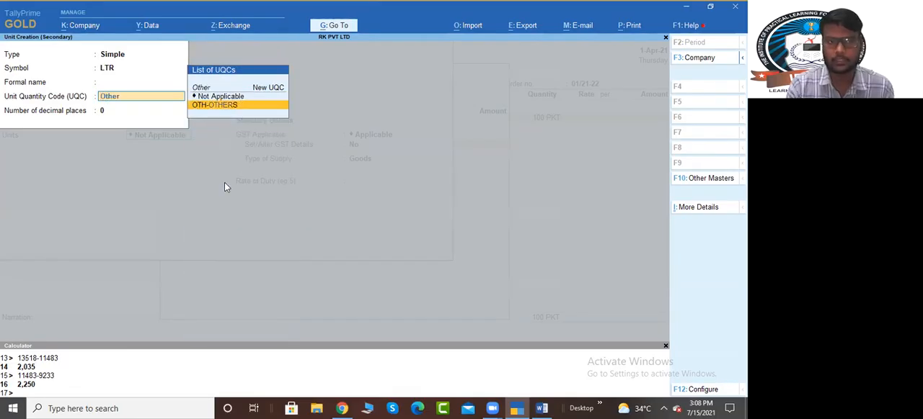
key("Return")
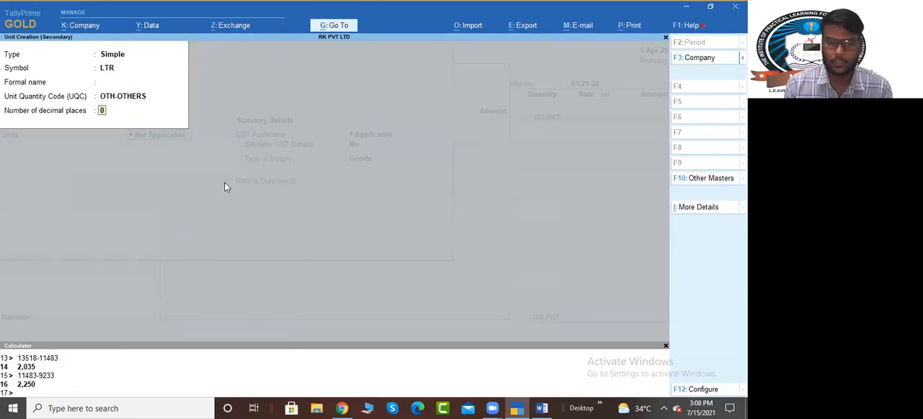
Step: Give the LTR unit 2 decimal places and save it as Milk's unit, consulting the other open window along the way
type("2")
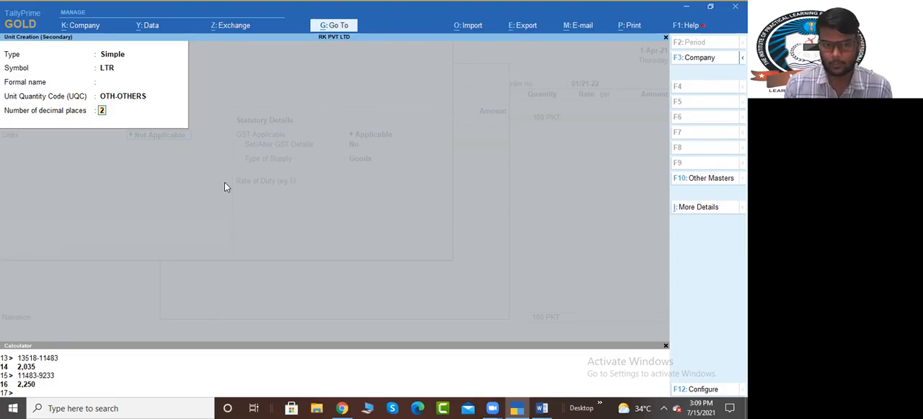
key("alt+Tab")
key("alt+Tab")
key("alt+Tab")
key("alt+Tab")
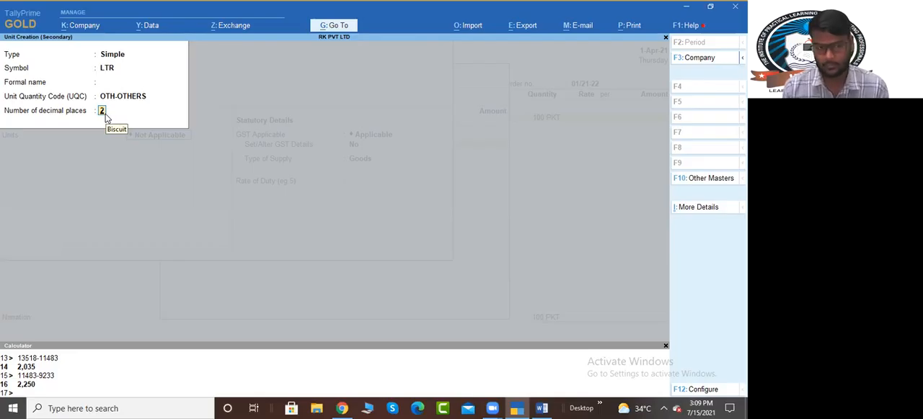
key("Return")
Step: Set Milk's alternate units and GST applicability to Not Applicable and save the stock item
key("Return")
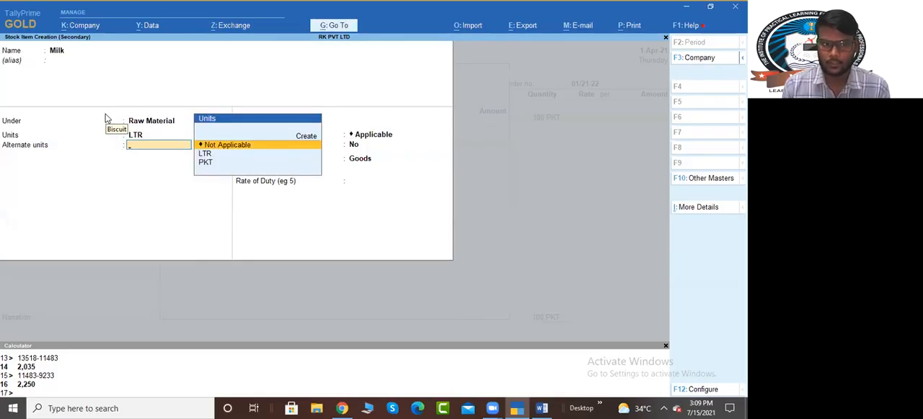
key("Return")
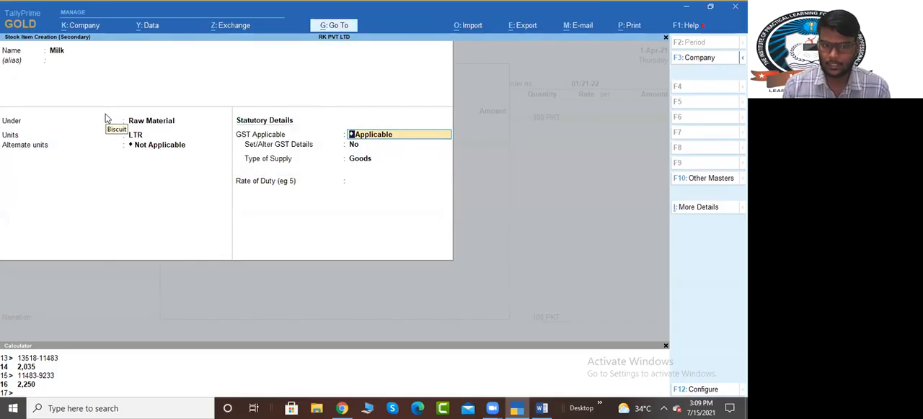
key("Down")
key("Return")
key("Return")
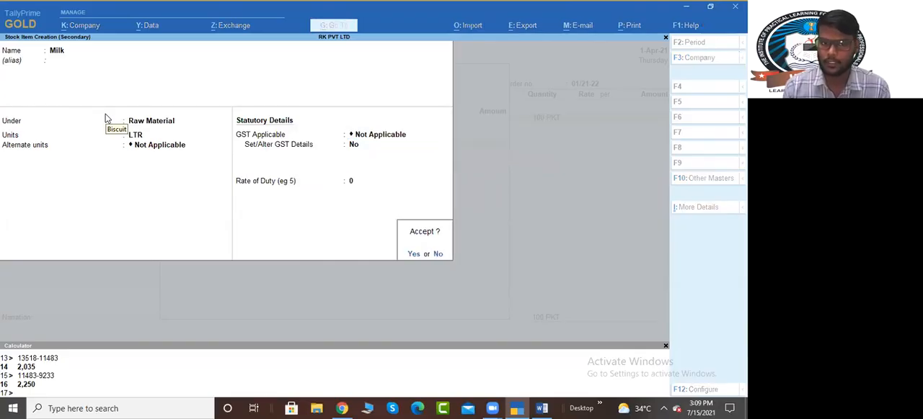
key("Return")
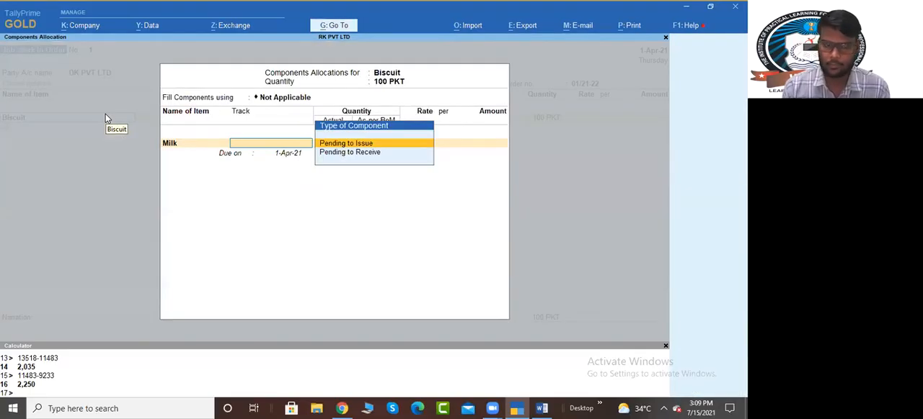
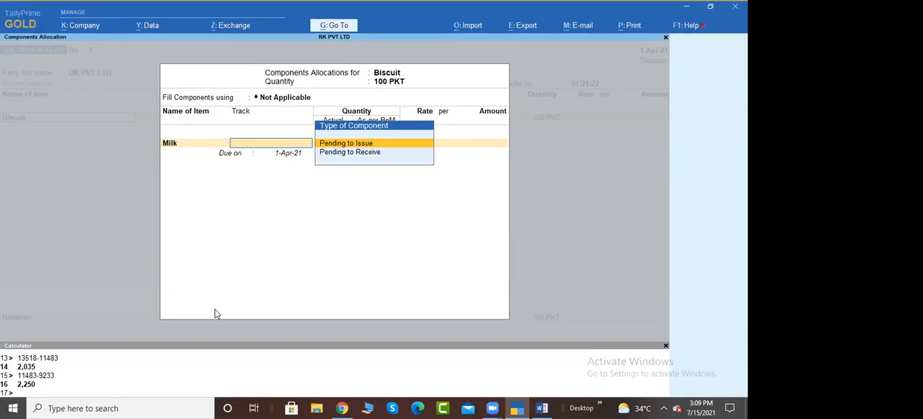
Step: Allocate Milk as a Pending to Receive component due 1-Apr-21, with quantity 100 LTR at a rate of 52 per LTR
key("Down")
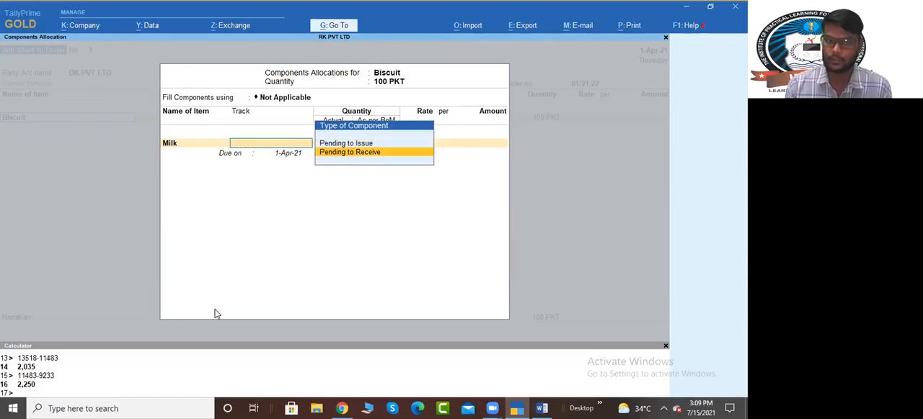
key("Return")
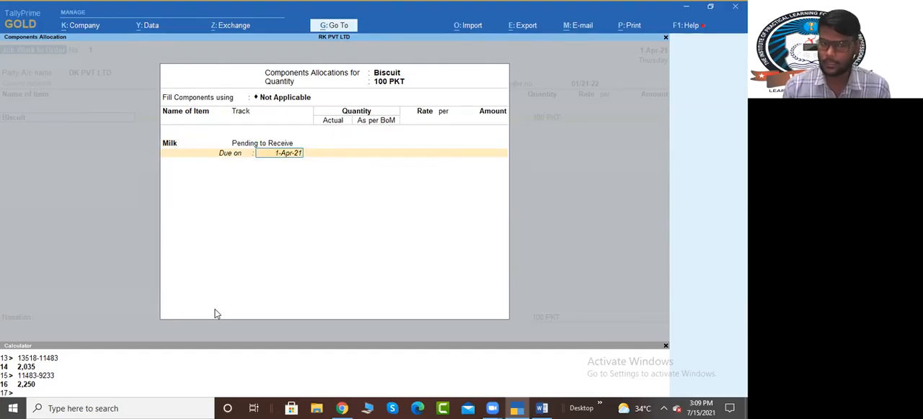
key("Return")
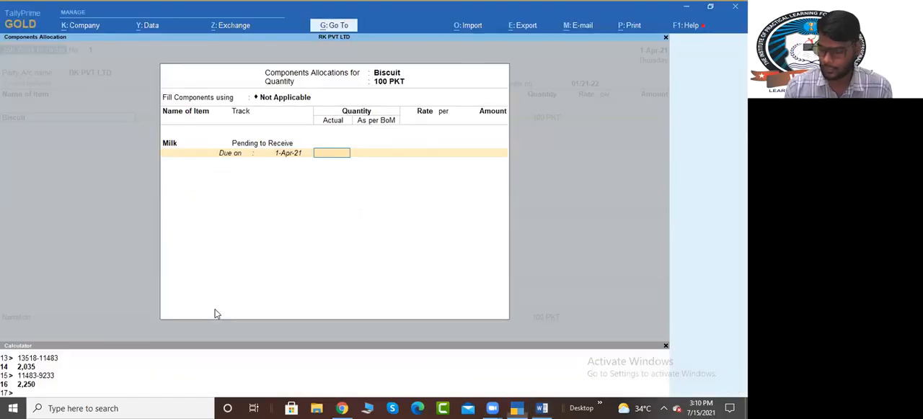
type("100")
key("Return")
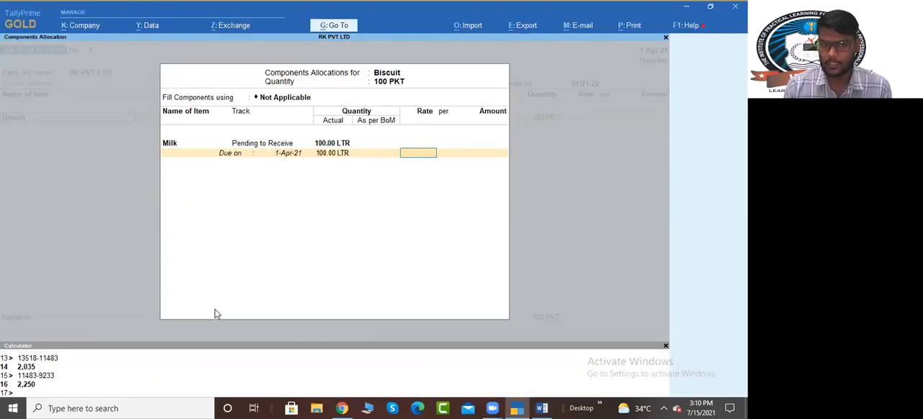
type("52")
key("Return")
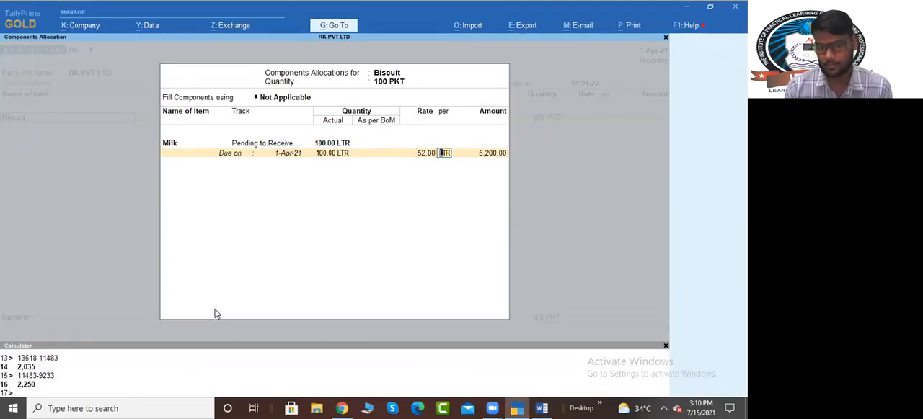
key("Return")
key("Return")
key("Return")
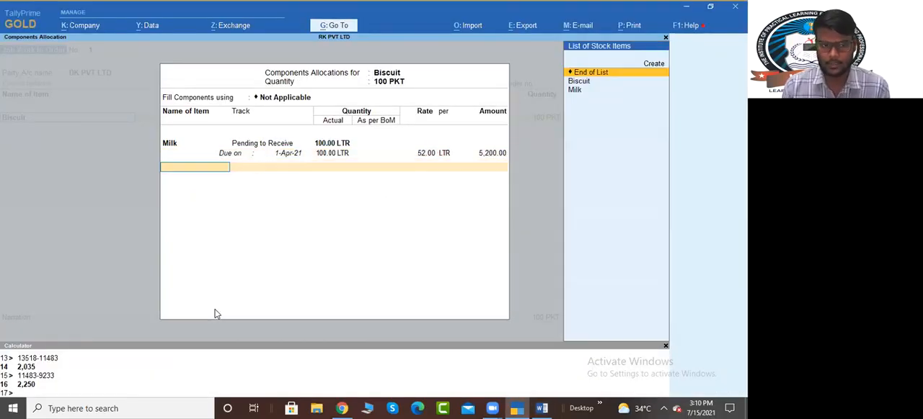
Step: Start a new stock item named Flour and place it under the Raw Material group
key("alt+c")
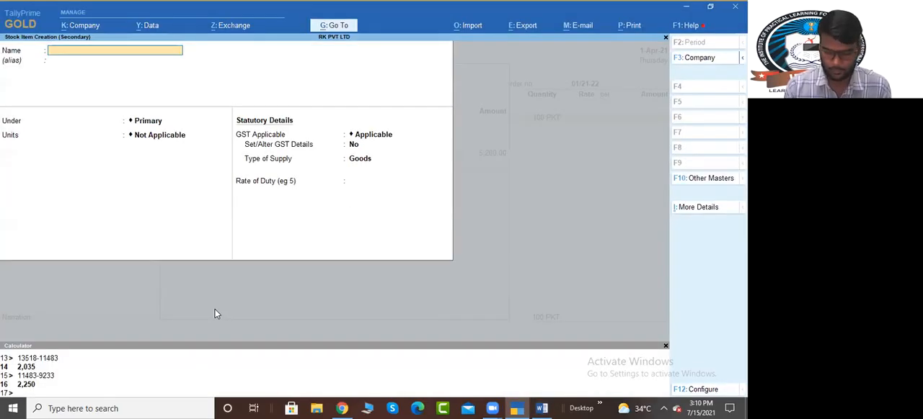
type("Flour")
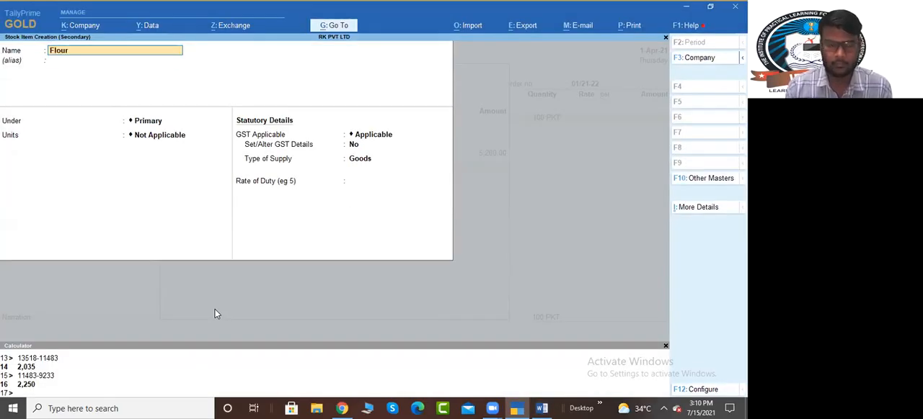
key("Return")
key("Return")
key("Return")
key("BackSpace")
key("Down")
key("Down")
key("Return")
key("Down")
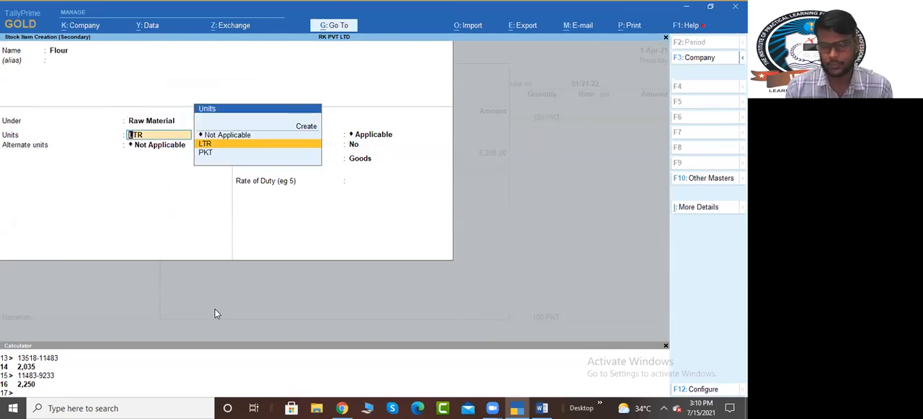
Step: Create the simple unit KGS with unit quantity code KGS-KILOGRAMS and 2 decimal places as Flour's unit
key("alt+c")
type("KGS")
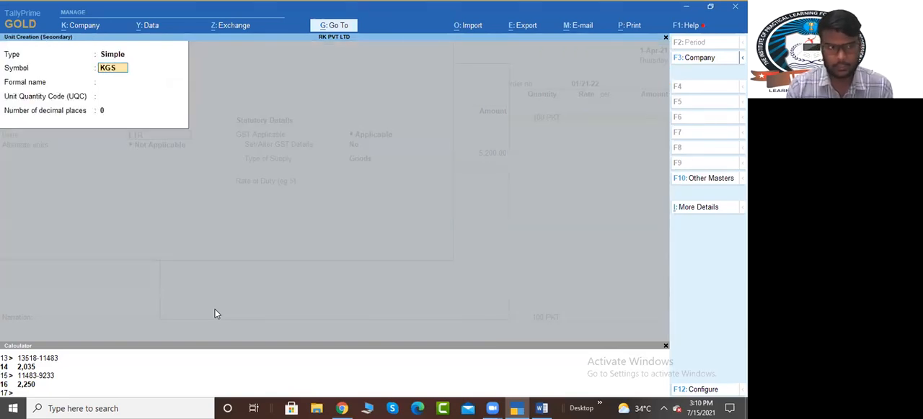
key("Return")
key("Return")
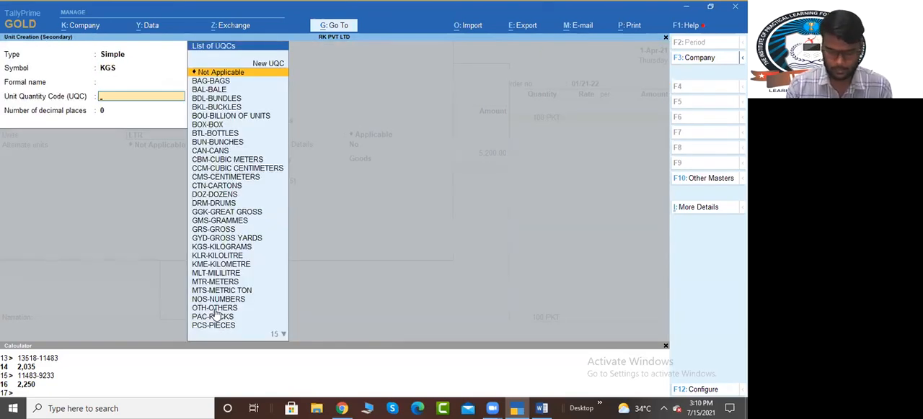
type("KGS")
key("Return")
type("2")
Step: Leave Flour's alternate units as Not Applicable, set GST applicability to Not Applicable and save the stock item
key("Return")
key("Return")
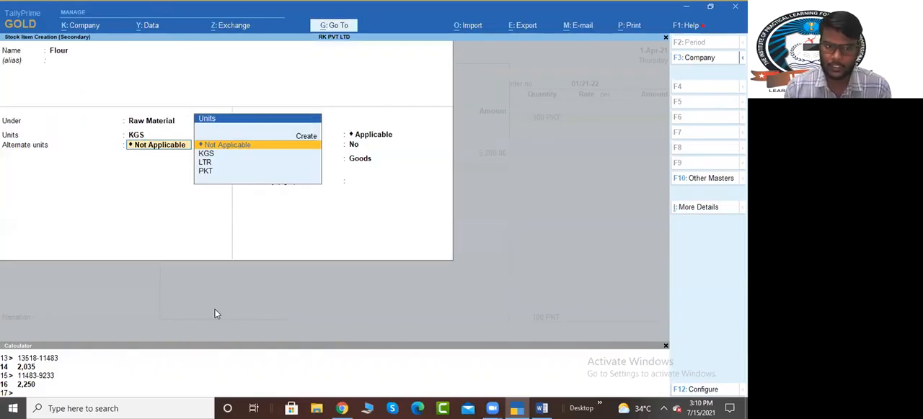
key("Return")
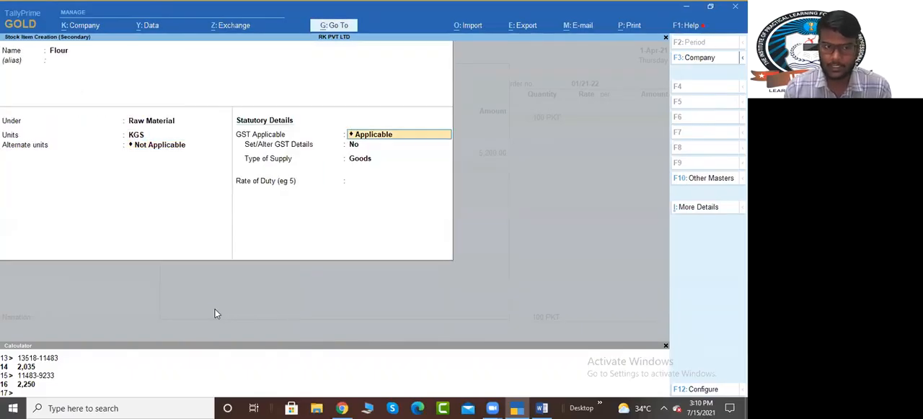
key("Down")
key("Return")
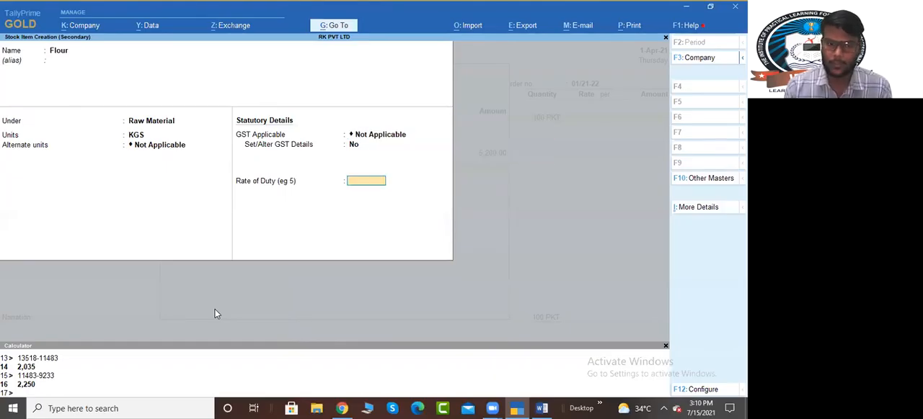
key("Return")
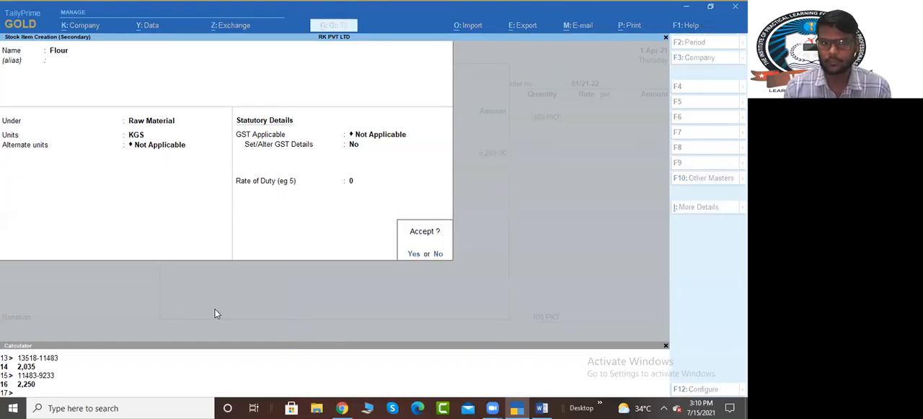
Step: Allocate Flour as Pending to Receive due 1-Apr-21, with 500 KGS at a rate of 50, consulting the Word exercise for the values
key("Return")
key("Down")
key("Return")
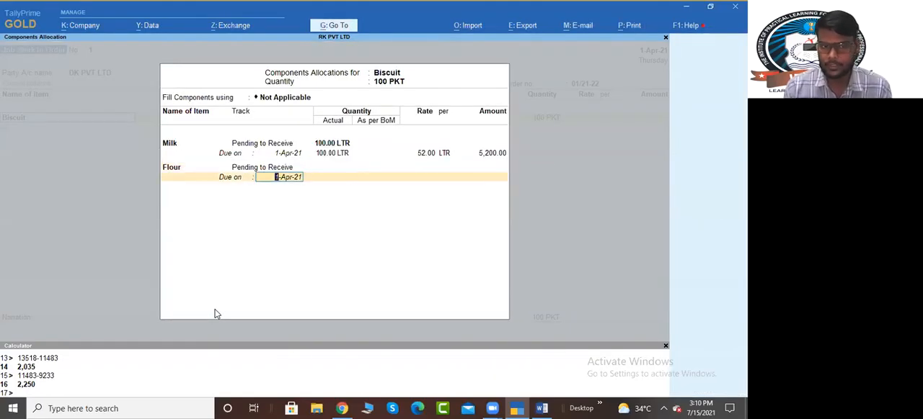
key("alt+Tab")
key("alt+Tab")
key("Return")
Step: Start a new stock item named Baking Powder, as listed in the Word exercise, and place it under Raw Material
key("alt+Tab")
key("alt+Tab")
type("50")
key("Return")
key("Return")
key("Return")
key("Return")
key("alt+c")
key("alt+Tab")
key("alt+Tab")
type("Bak")
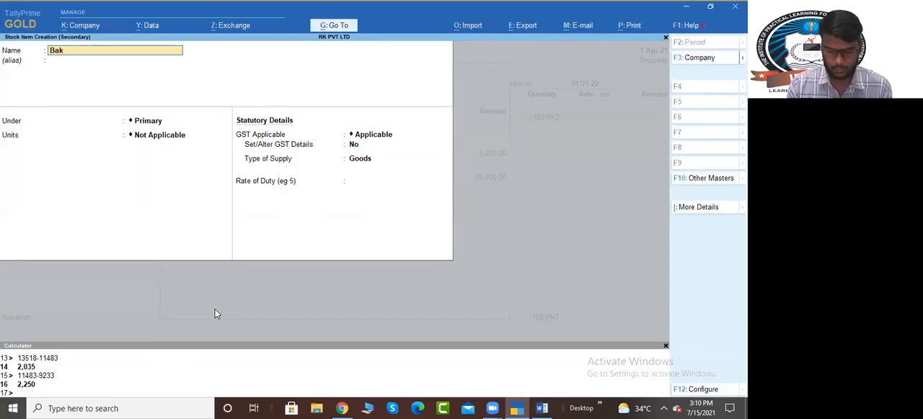
type("ing Powder")
key("Return")
key("Return")
key("Down")
Step: Set Baking Powder's unit to KGS and its GST applicability to Not Applicable, and save the stock item
key("Down")
key("Return")
key("Down")
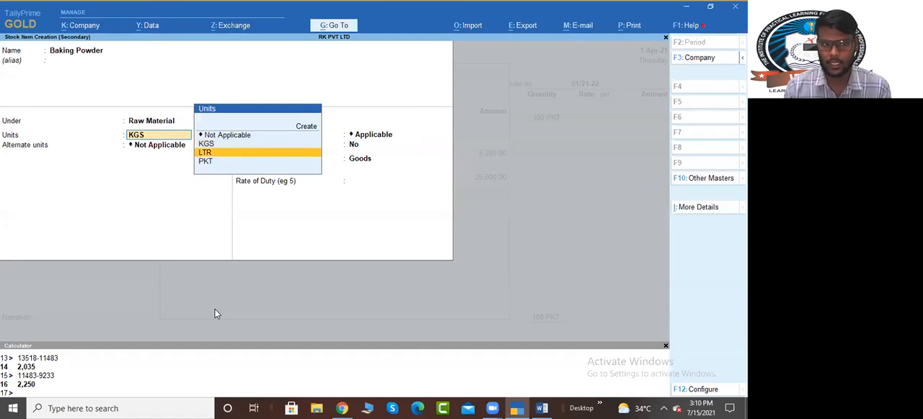
key("alt+Tab")
key("alt+Tab")
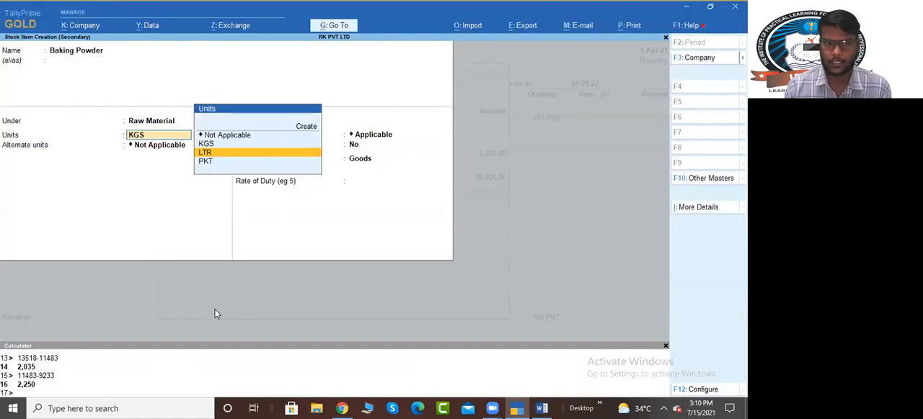
key("Up")
key("Return")
key("Return")
key("Return")
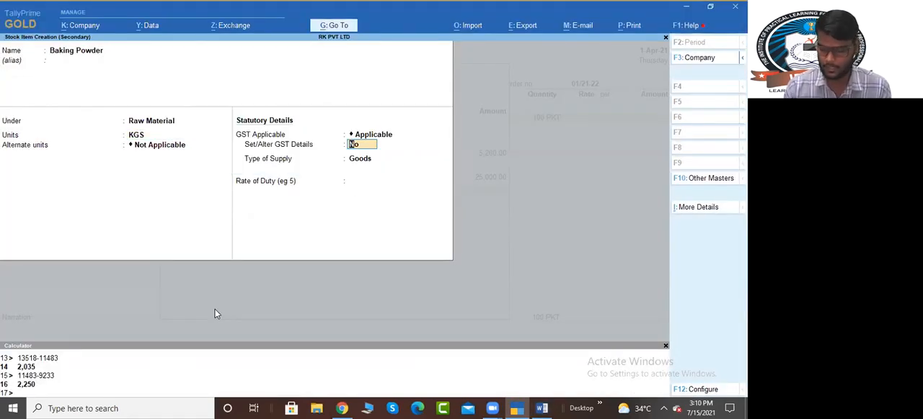
key("BackSpace")
key("Escape")
key("Down")
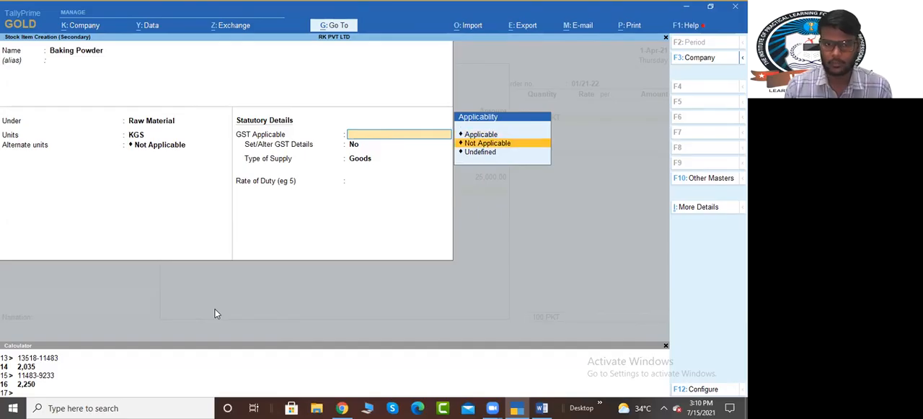
key("Return")
key("ctrl+a")
Step: Allocate Baking Powder as Pending to Receive due 1-Apr-21, with 25 KGS at a rate of 30, consulting the Word exercise
key("Down")
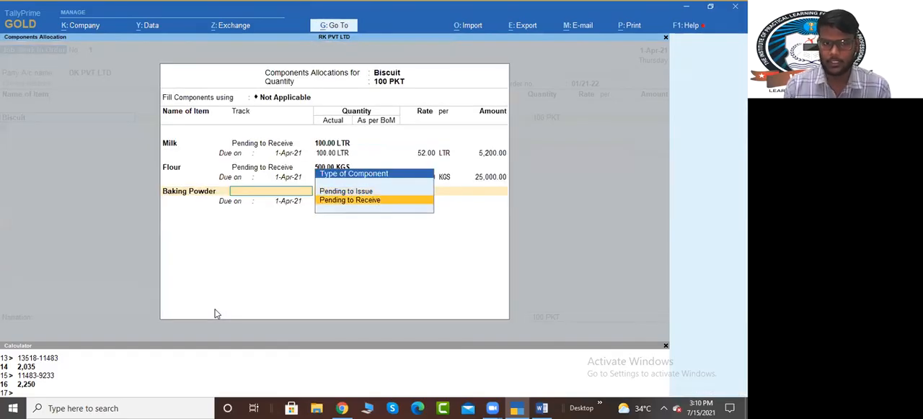
key("Return")
key("Return")
key("alt+Tab")
key("alt+Tab")
type("25")
key("Return")
key("alt+Tab")
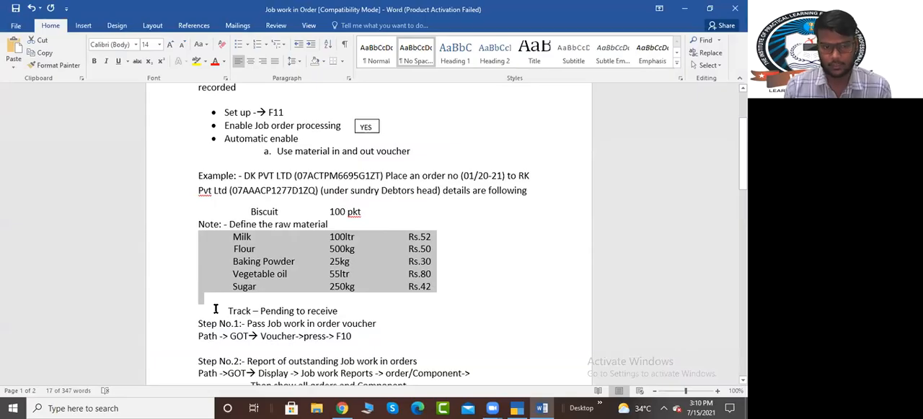
key("alt+Tab")
type("30")
key("Return")
key("Return")
key("Return")
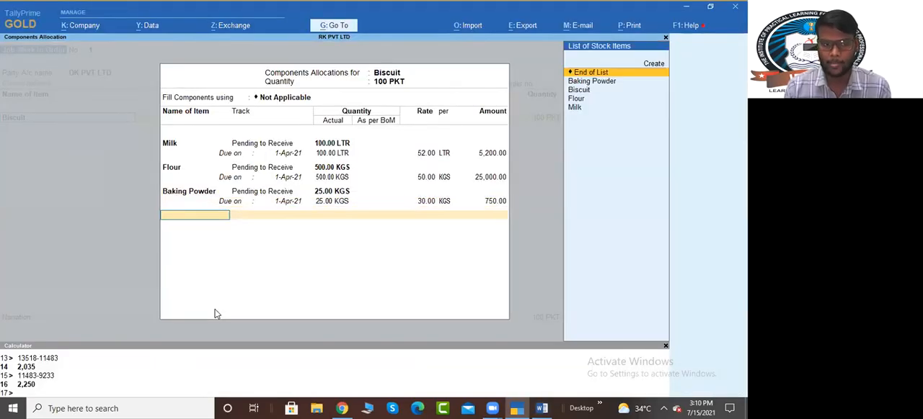
Step: Start a new stock item named Vegetable Oil, as listed in the Word exercise, and place it under Raw Material
key("alt+c")
key("alt+Tab")
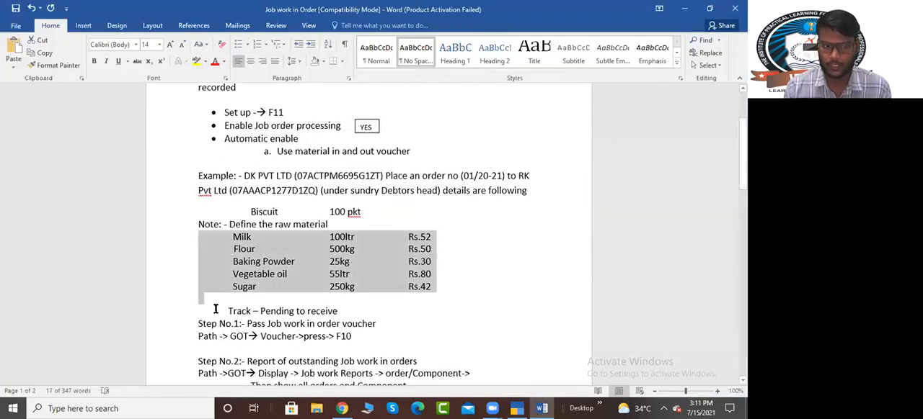
key("alt+Tab")
type("Vegetable")
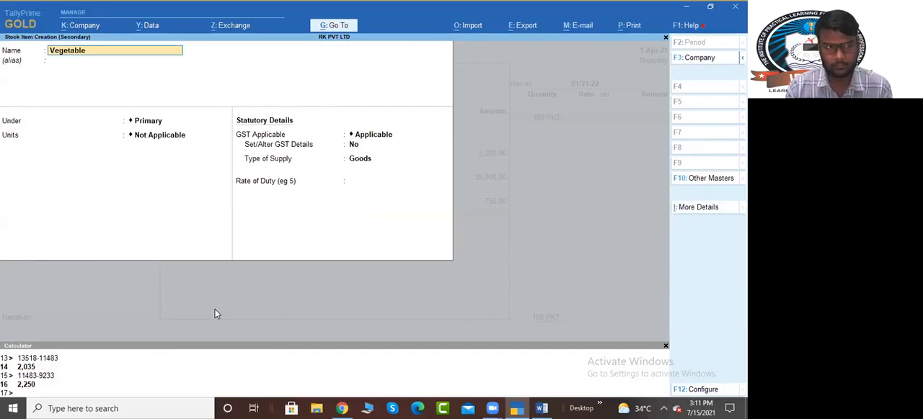
type(" oil")
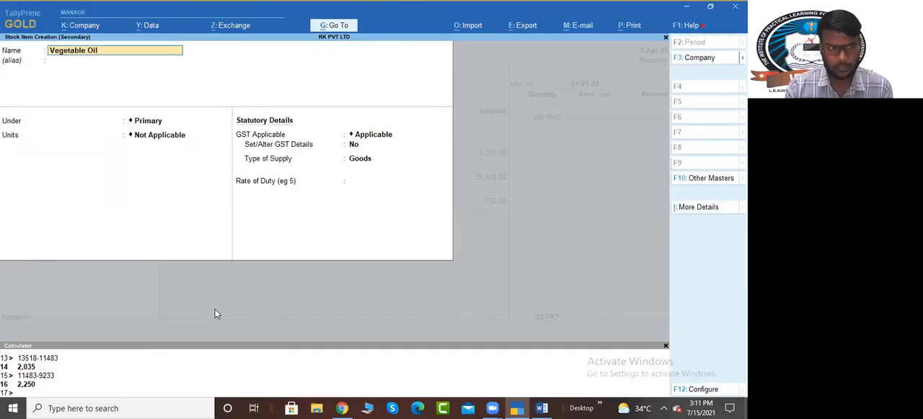
key("Return")
key("Return")
key("Down")
key("Down")
Step: Set Vegetable Oil's unit to LTR and keep its alternate units as Not Applicable
key("Return")
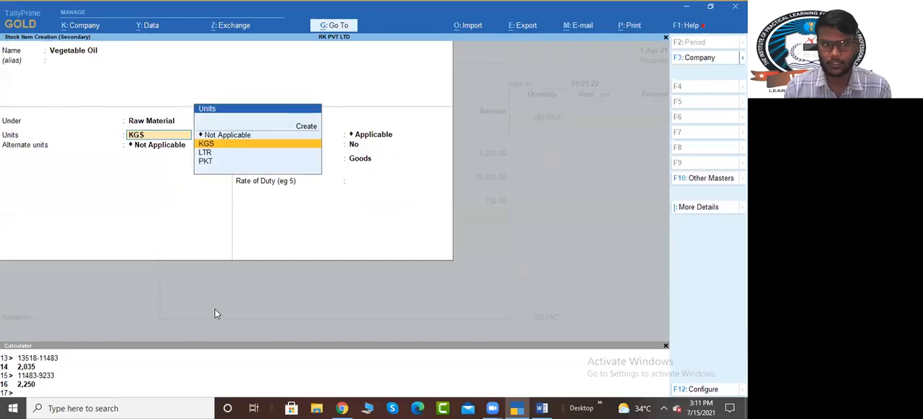
key("Down")
key("Down")
key("Return")
key("Return")
key("Return")
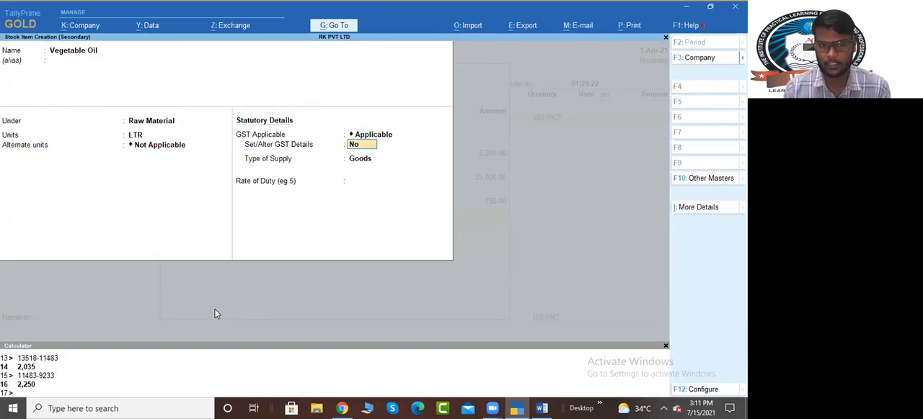
Step: Set Vegetable Oil's GST applicability to Not Applicable and save the stock item
key("BackSpace")
key("BackSpace")
key("Down")
key("Down")
key("Down")
key("Up")
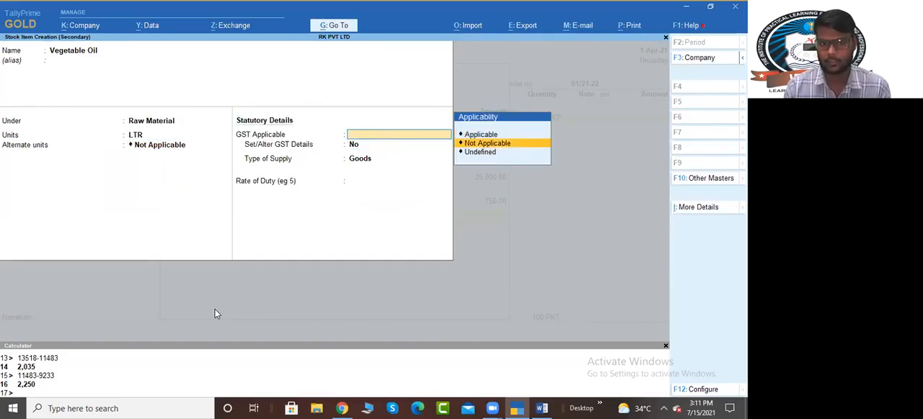
key("Return")
Step: Allocate Vegetable Oil as Pending to Receive due 1-Apr-21, with 55 LTR at a rate of 80, consulting the Word exercise
key("Return")
key("Down")
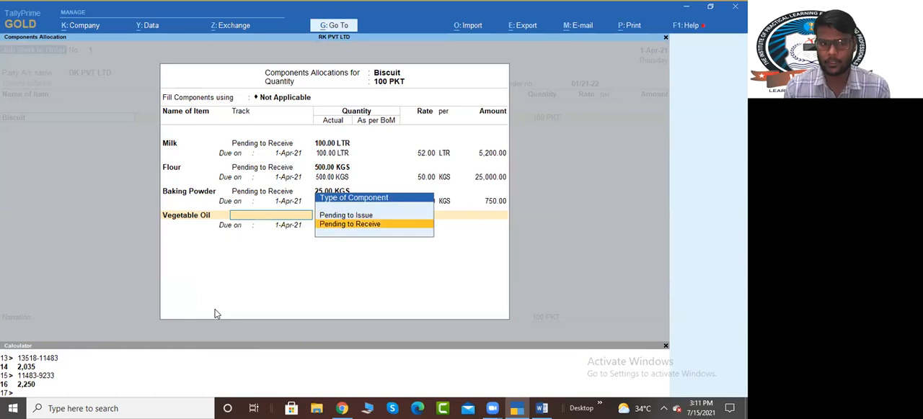
key("Return")
key("alt+Tab")
key("alt+Tab")
type("55")
key("Return")
key("alt+Tab")
key("alt+Tab")
type("80")
key("Return")
Step: Start a new stock item named Sugar, as listed in the Word exercise, and place it under Raw Material
key("Return")
key("alt+c")
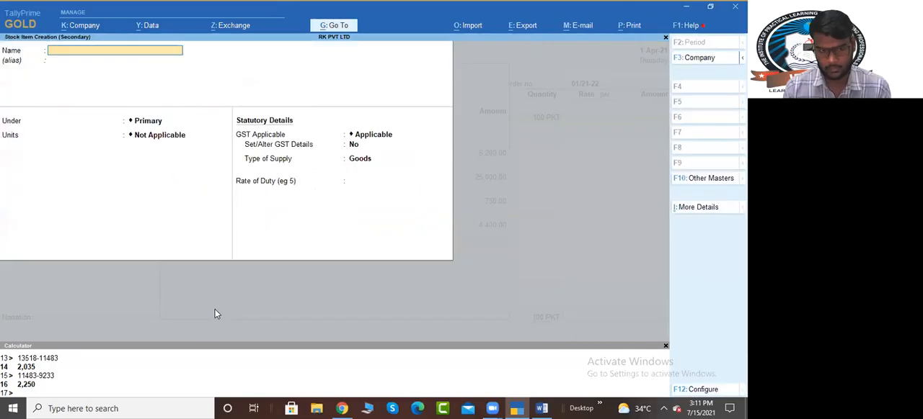
key("alt+Tab")
key("alt+Tab")
type("Sugar")
key("Return")
Step: Set Sugar's unit to KGS and its GST applicability to Not Applicable, and save the stock item
key("Return")
key("BackSpace")
key("Down")
key("Down")
key("Return")
key("Down")
key("Up")
key("Up")
key("Return")
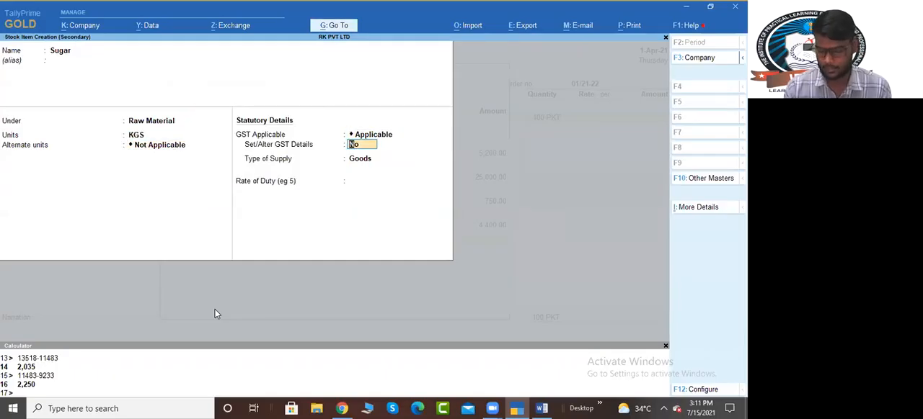
key("BackSpace")
key("Down")
key("Return")
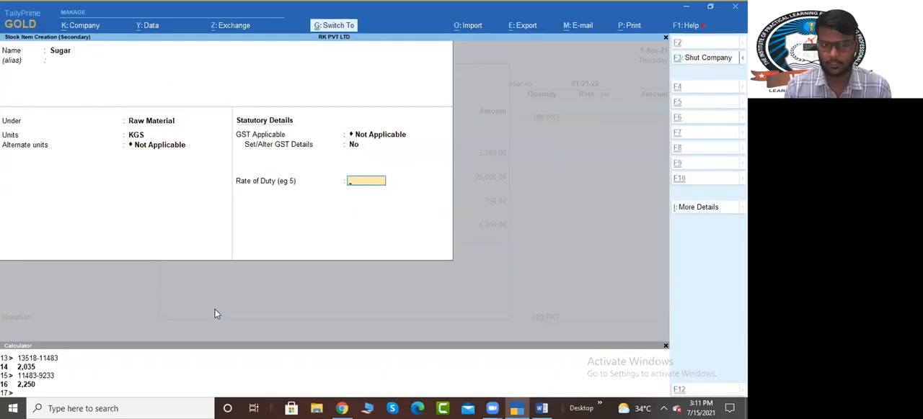
Step: Allocate Sugar as Pending to Receive due 1-Apr-21, with 250 KGS at a rate of 42, consulting the Word exercise
key("Return")
key("Down")
key("Return")
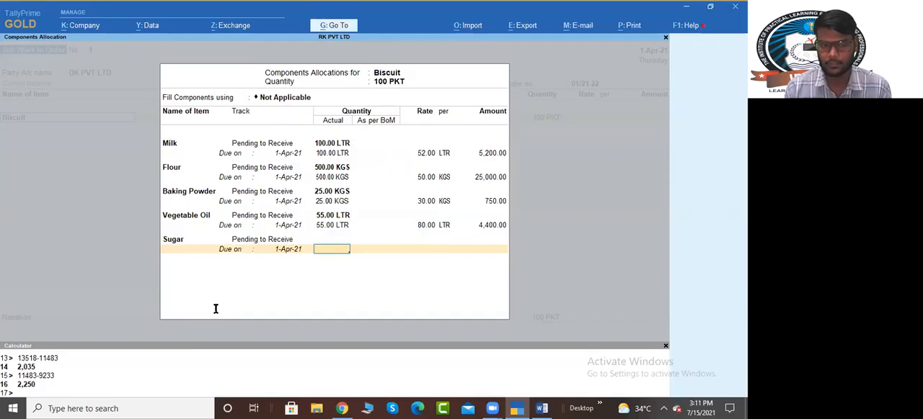
key("alt+Tab")
key("alt+Tab")
type("250")
key("Return")
key("alt+Tab")
key("alt+Tab")
type("42")
key("Return")
key("Return")
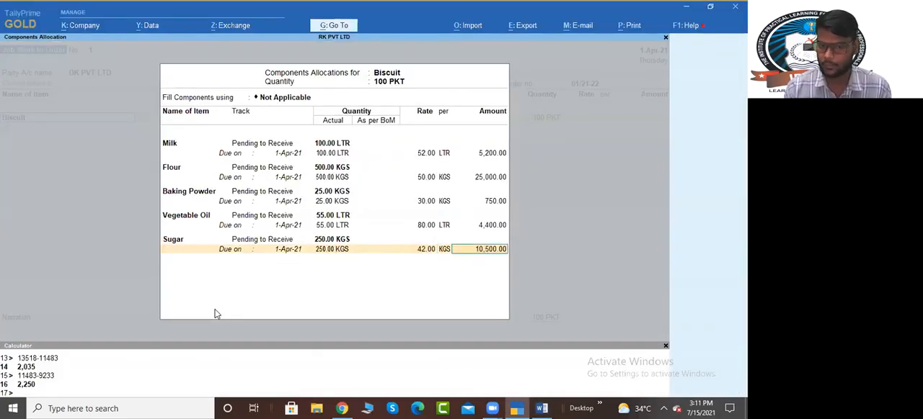
key("Return")
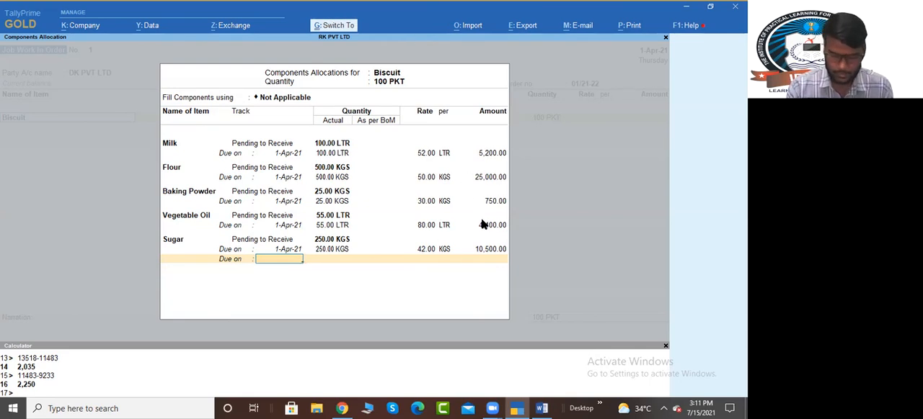
Step: Add up the five component amounts in the calculator as 5200+25000+750+4400+10500
key("ctrl+n")
type("52000")
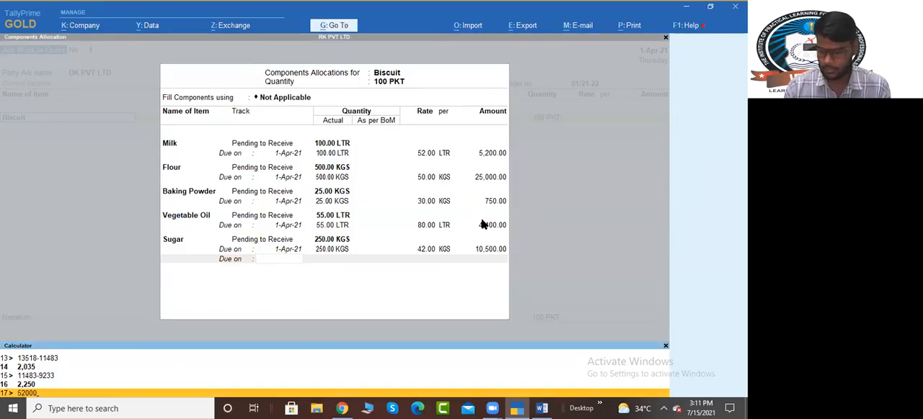
key("BackSpace")
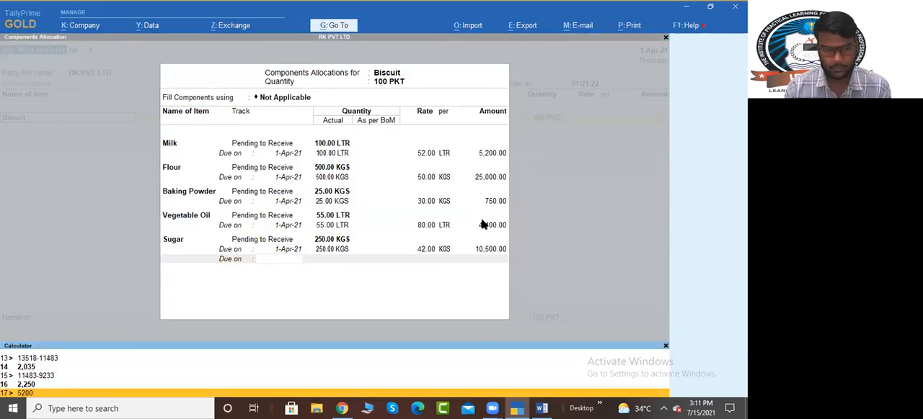
type("+25000+75")
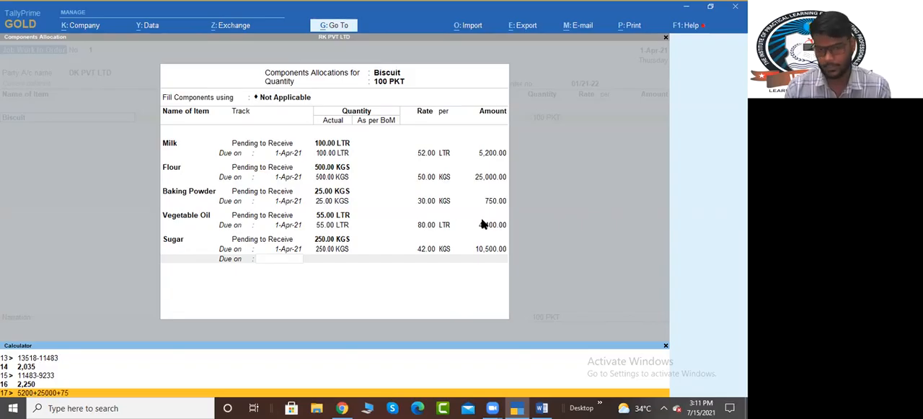
type("0+4400+10500")
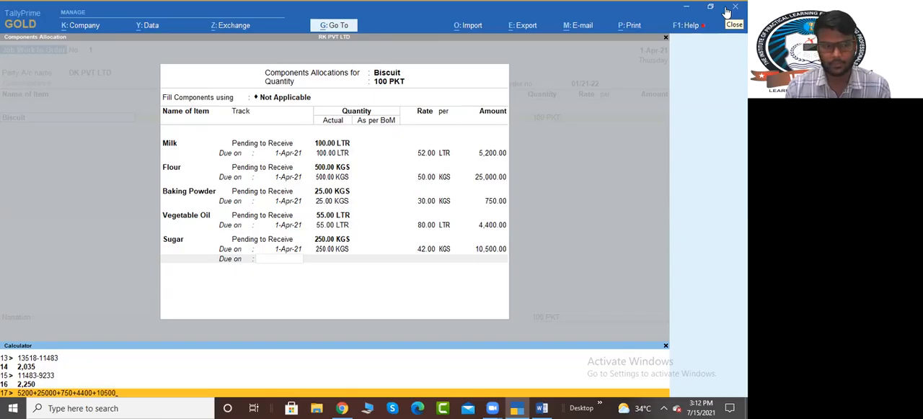
key("Return")
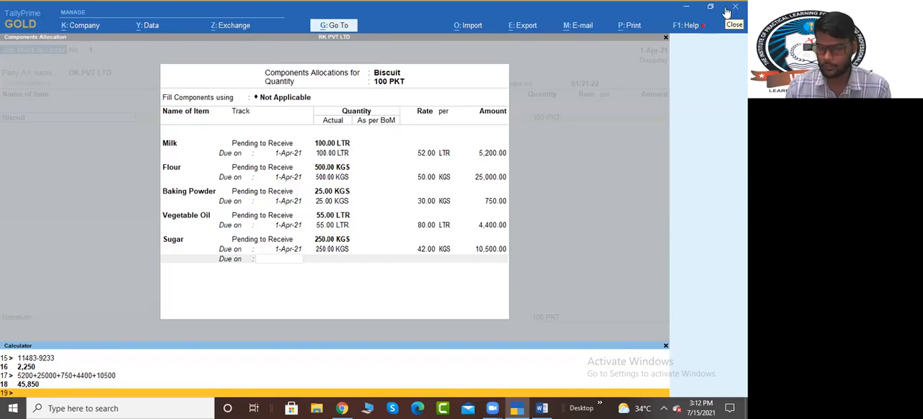
Step: Calculate the cost per packet of Biscuit as 45850/100 and check the Word exercise
type("45850/100")
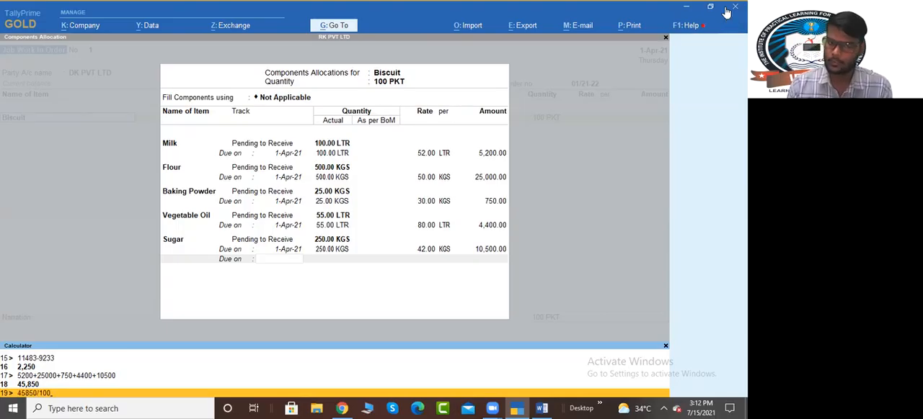
key("Return")
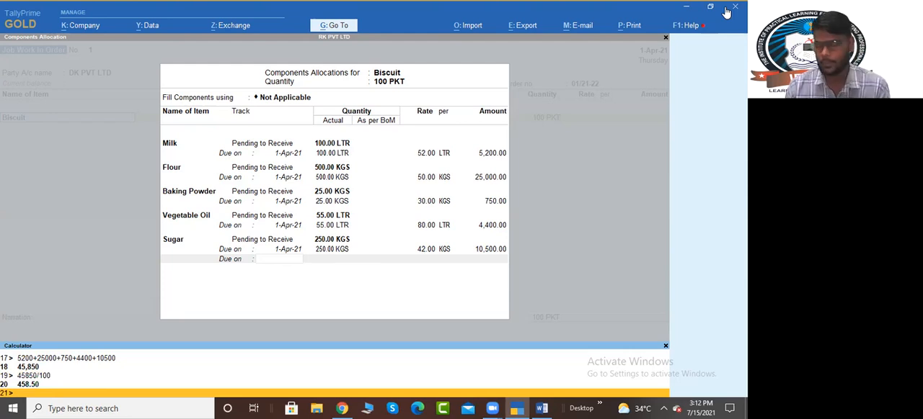
left_click(727, 13)
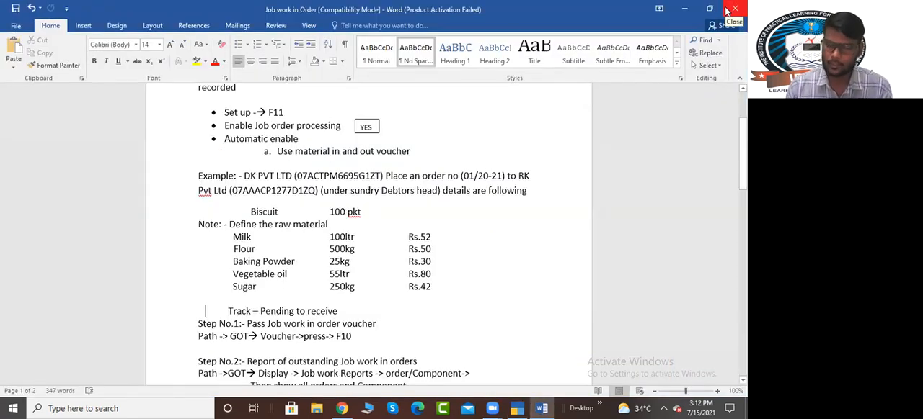
left_click(726, 13)
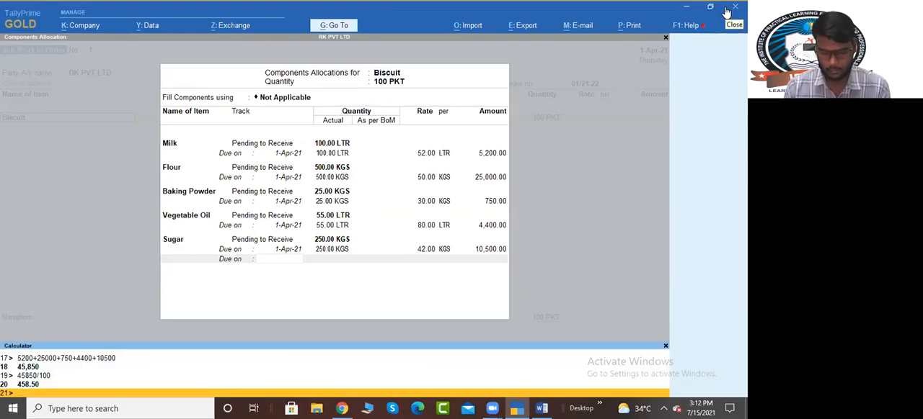
Step: Finish the components allocation, set Biscuit's rate to 458.50 per PKT, and accept the item allocation
key("ctrl+m")
key("Return")
key("Return")
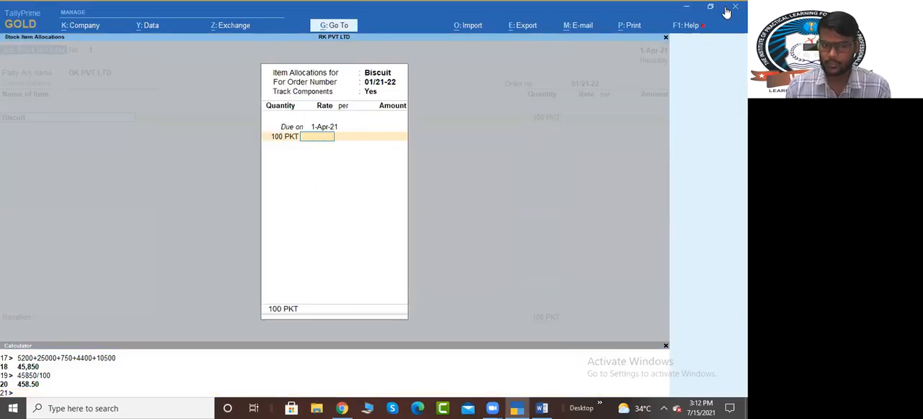
type("458.50")
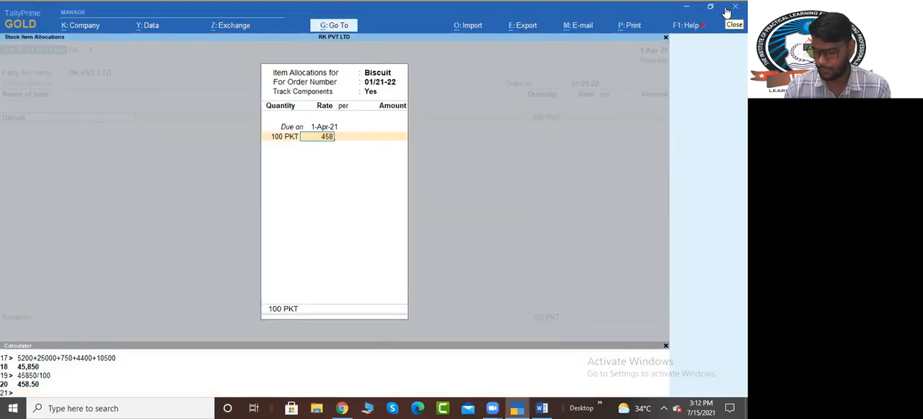
key("Return")
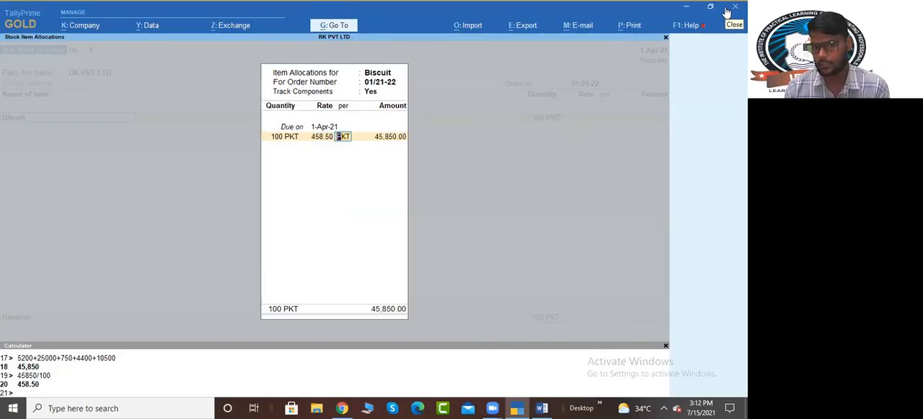
key("Return")
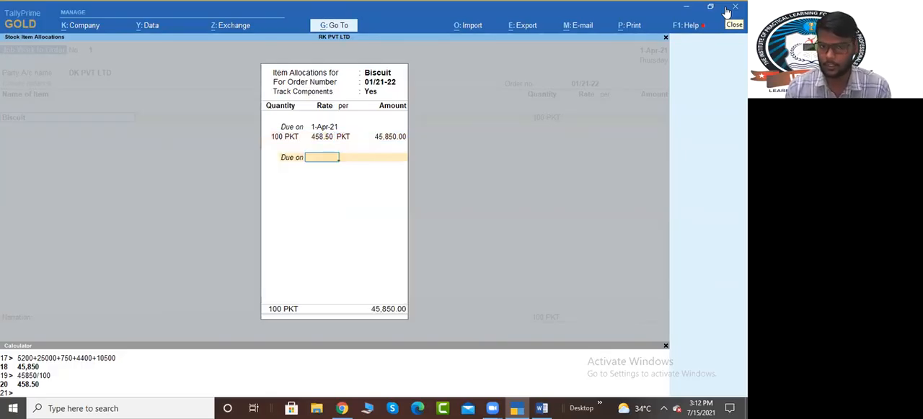
key("Return")
key("Return")
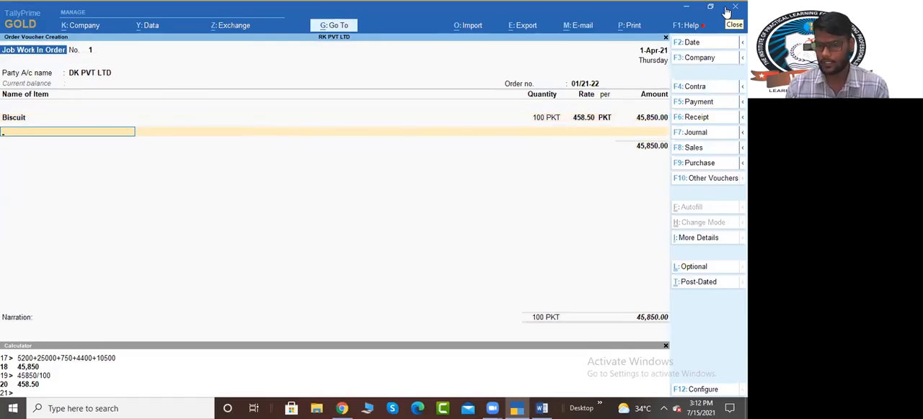
Step: End the item list without a narration and save the Job Work In Order voucher for DK PVT LTD
left_click(371, 383)
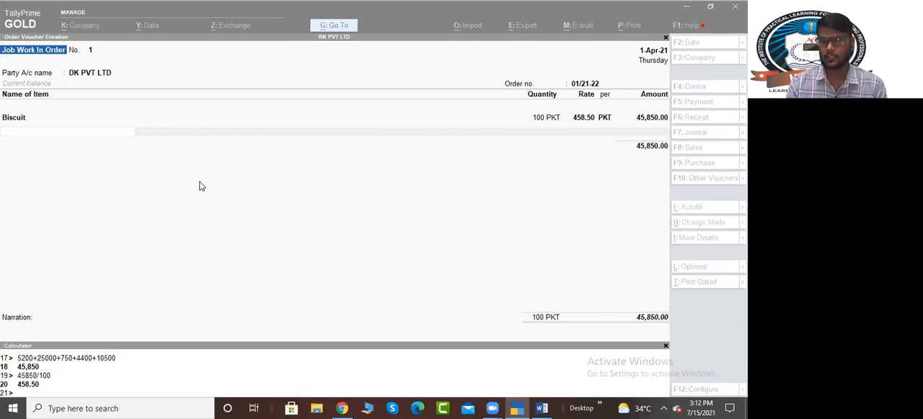
left_click(202, 186)
key("Return")
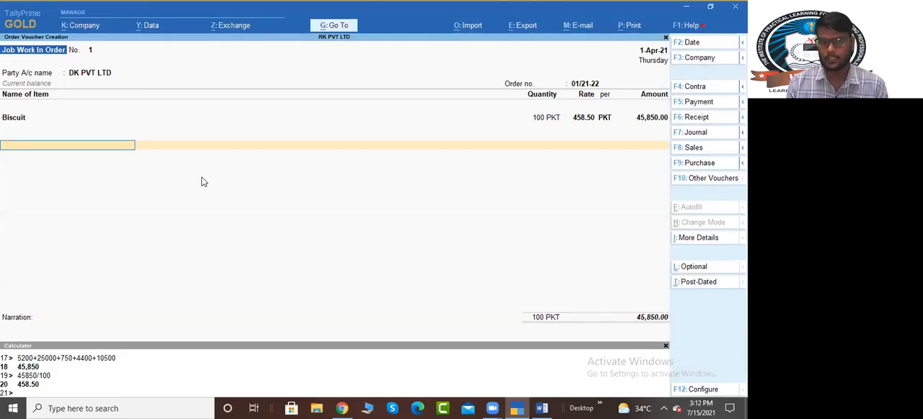
key("Return")
key("Return")
key("Return")
key("Return")
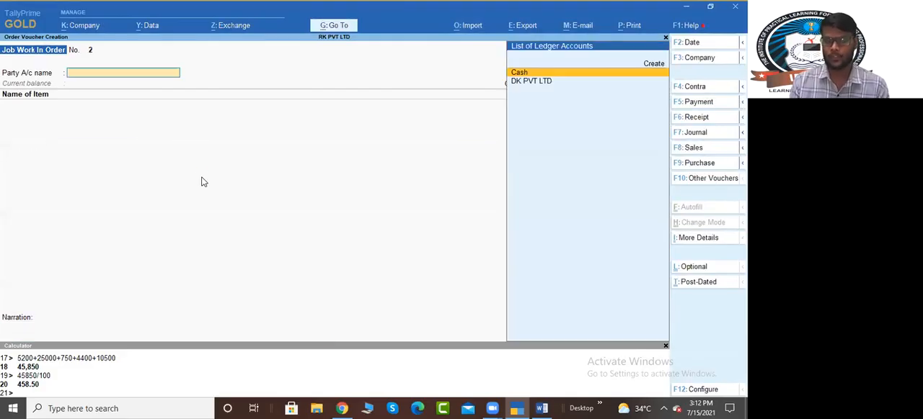
Step: Open the Stock Summary report and expand its stock groups to list the individual items
key("alt+g")
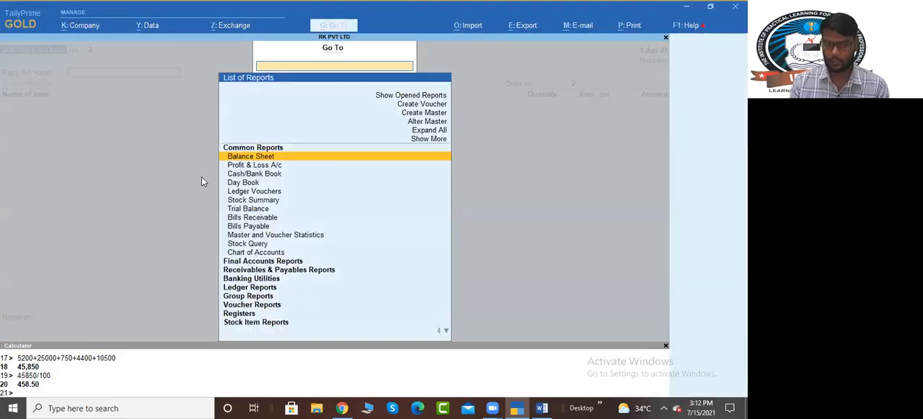
type("Stock")
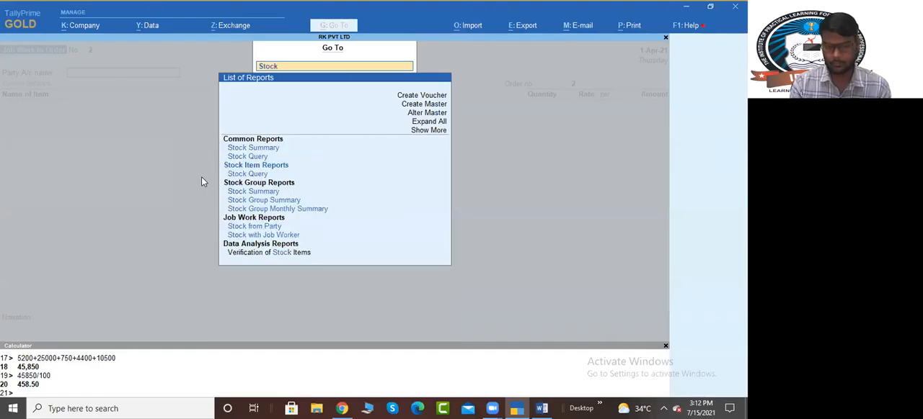
key("Return")
key("alt+F5")
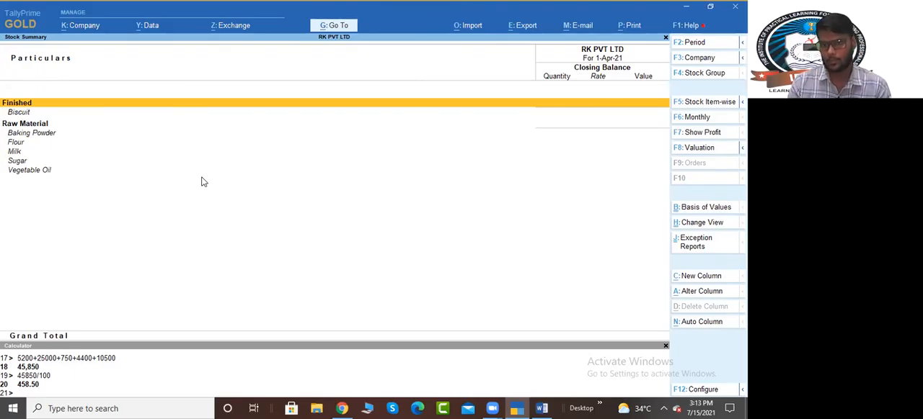
Step: Leave the Stock Summary and the blank order voucher and return to the Gateway of Tally
key("Escape")
key("Escape")
key("Return")
key("Down")
Step: Open the Job Work Reports from the additional reports of the Gateway of Tally
key("Down")
key("Return")
key("Escape")
key("Down")
key("Down")
key("Down")
Step: View the outstanding job work orders report, expanding Biscuit by party and opening its order details
key("Down")
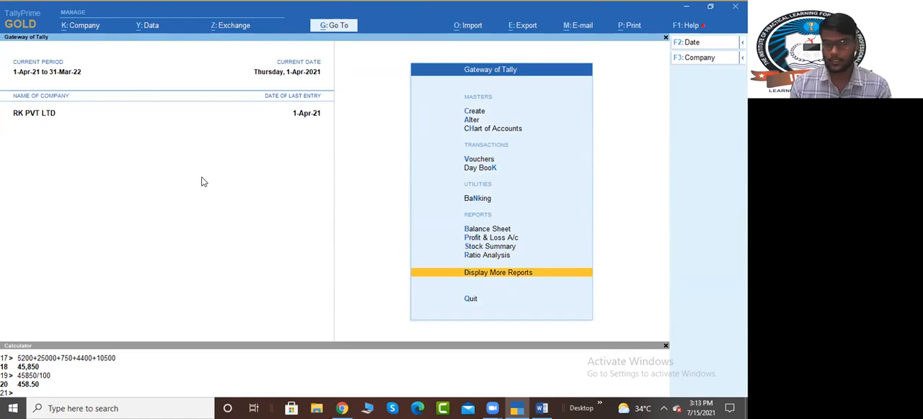
key("Return")
key("Down")
key("Down")
key("Down")
key("Down")
key("Down")
key("Down")
key("Down")
key("Down")
key("Return")
key("Down")
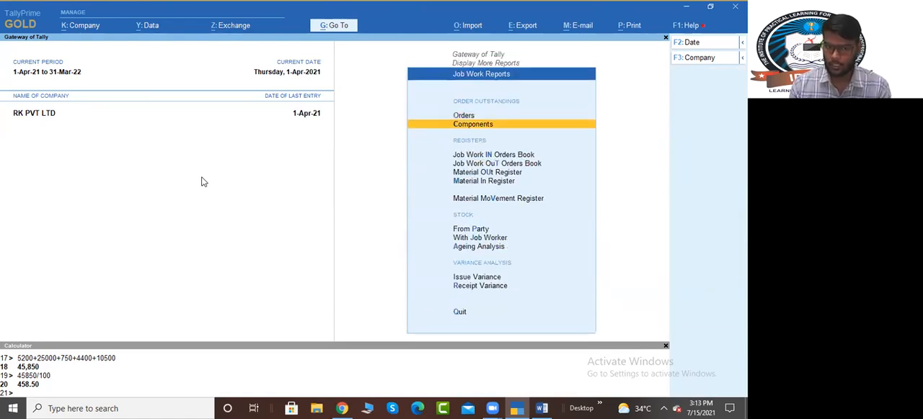
key("Up")
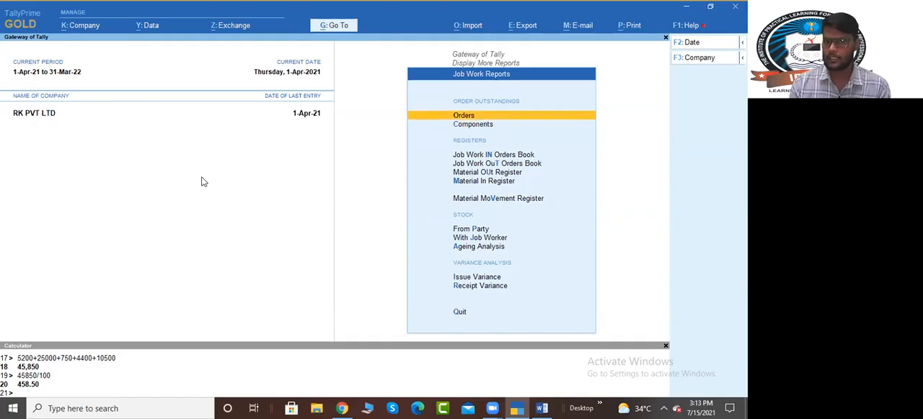
key("Return")
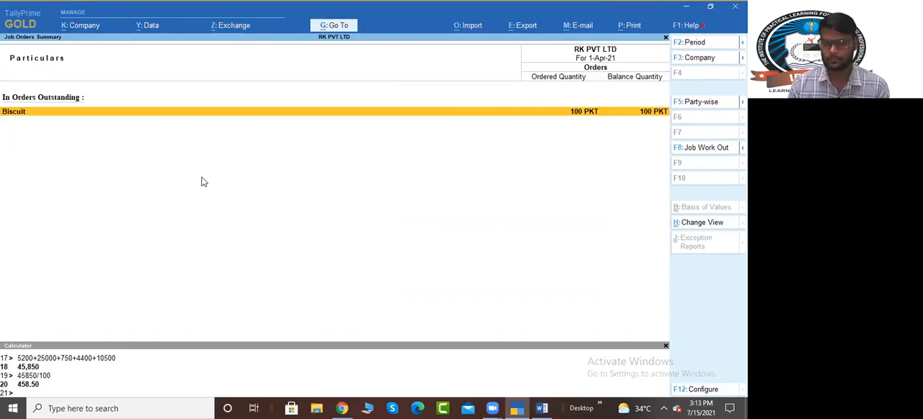
key("alt+F5")
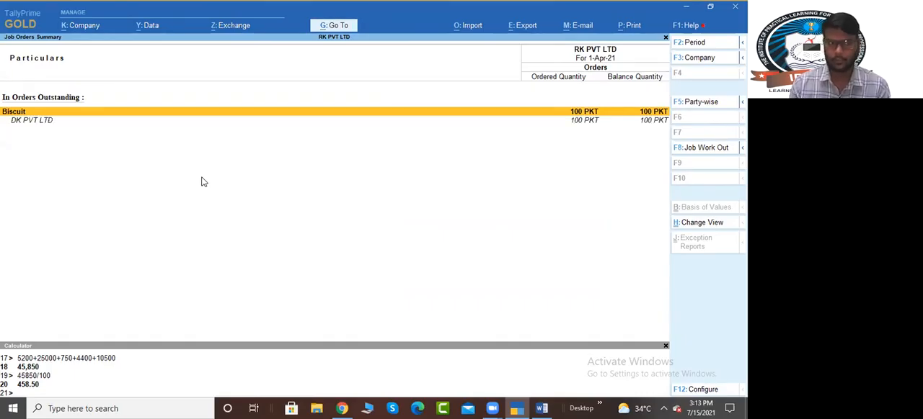
key("Return")
key("Escape")
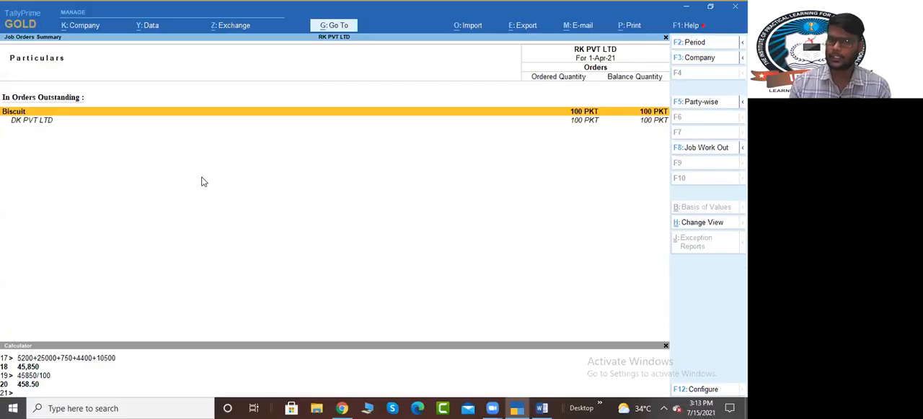
key("Escape")
Step: View the outstanding components report in party-wise detail and examine the expanded order details for Baking Powder
key("Down")
key("Return")
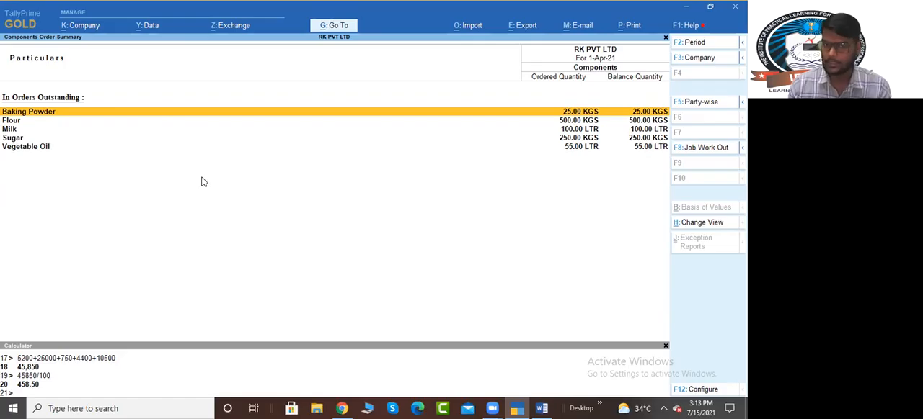
key("alt+F5")
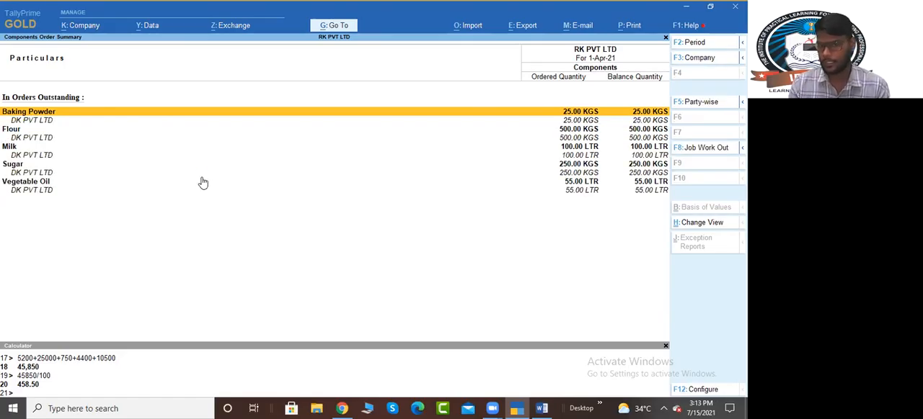
key("Return")
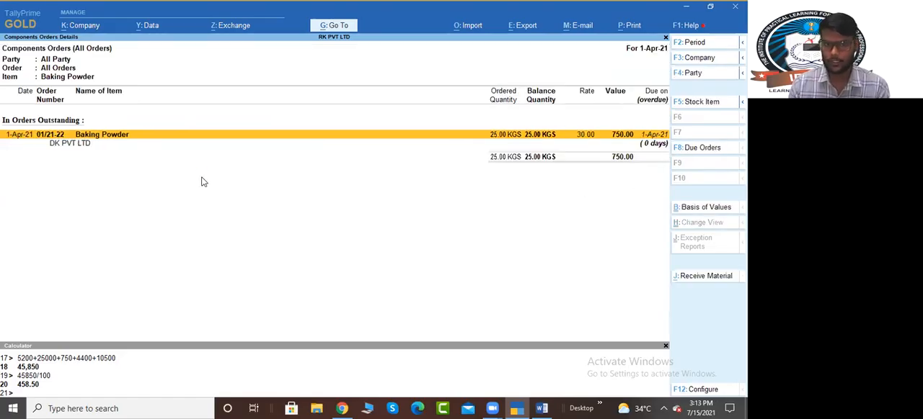
key("alt+F5")
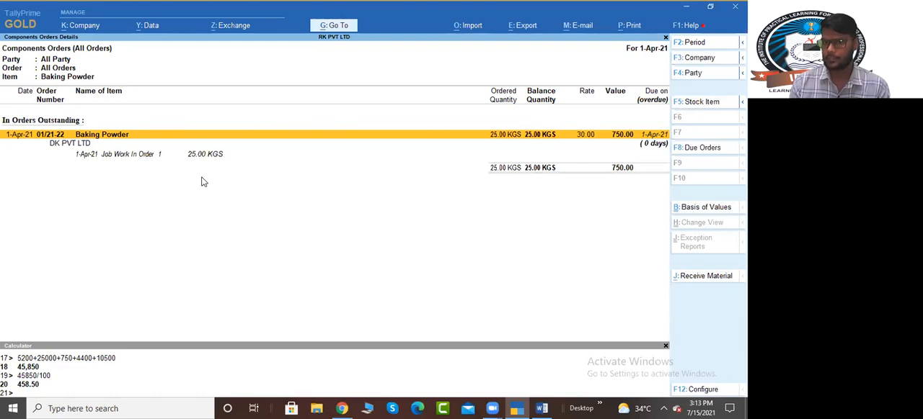
key("Escape")
key("Escape")
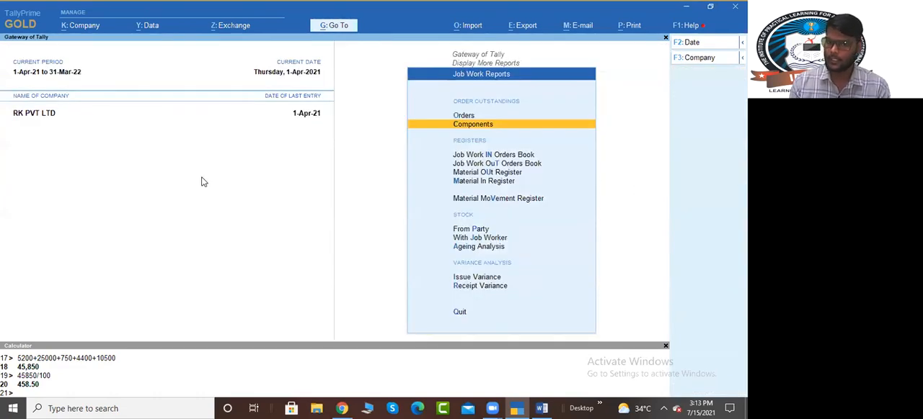
Step: Open the Job Work In Orders Book from the job work registers, look over its entries and close it
key("Down")
key("Down")
key("Down")
key("Up")
key("Up")
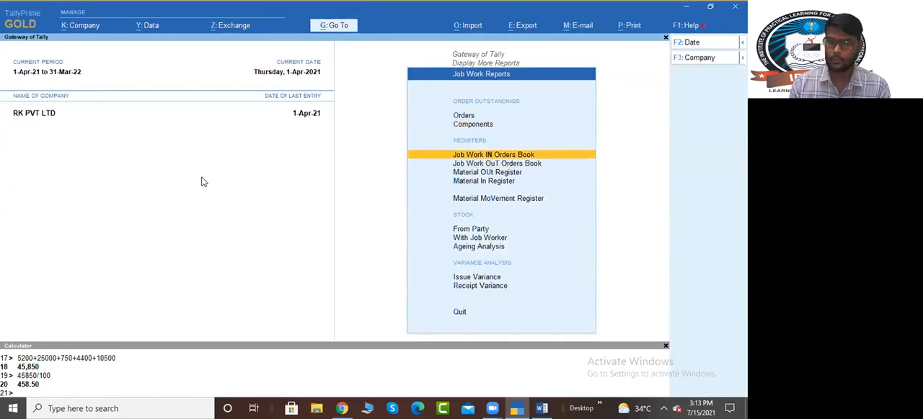
key("Return")
key("Down")
key("Up")
key("Down")
key("Escape")
Step: Look over the remaining job work report options and return to the Gateway of Tally
key("Down")
key("Down")
key("Up")
key("Down")
key("Down")
key("Up")
key("Up")
key("Down")
key("Down")
key("Up")
key("Down")
key("Up")
key("Down")
key("Up")
key("Down")
key("Escape")
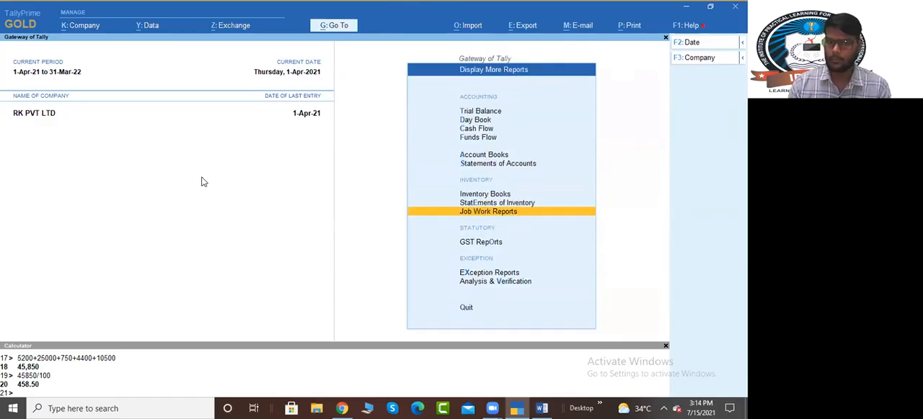
key("Escape")
Step: Switch to the Word notes, read the Material In section and its voucher configuration, and return to TallyPrime
key("alt+Tab")
key("alt+Tab")
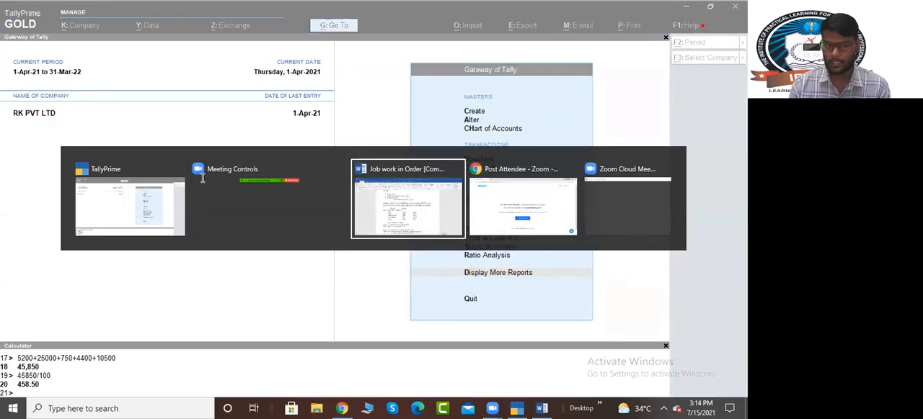
scroll(208, 216, "down", 5)
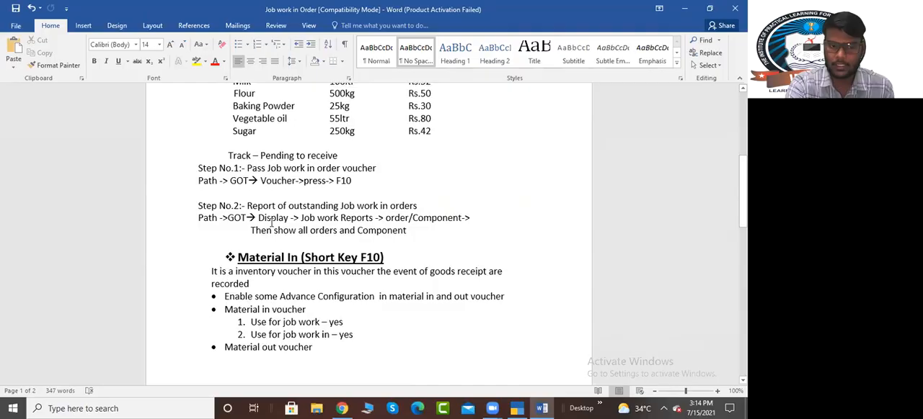
left_click_drag(237, 178, 330, 256)
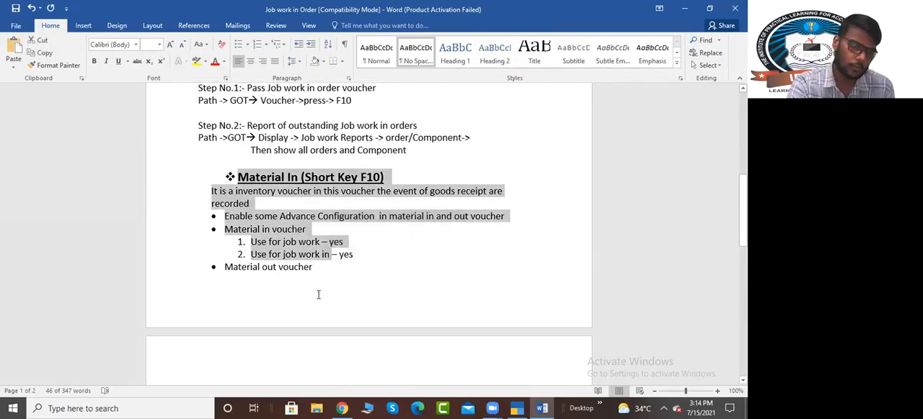
scroll(317, 295, "down", 3)
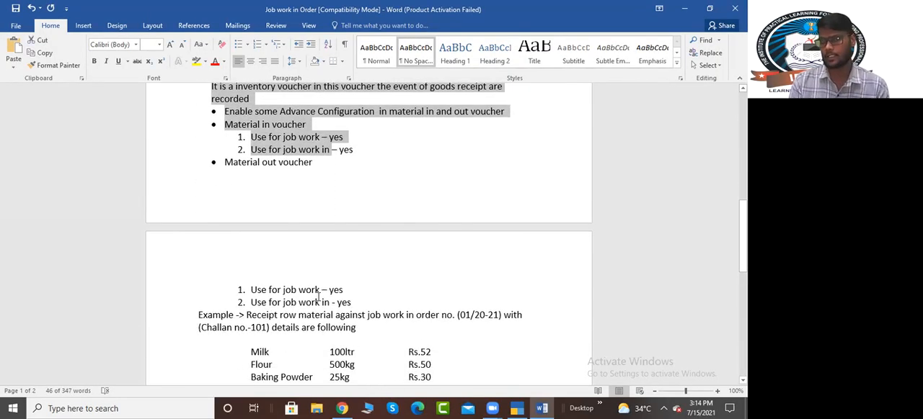
scroll(317, 297, "up", 2)
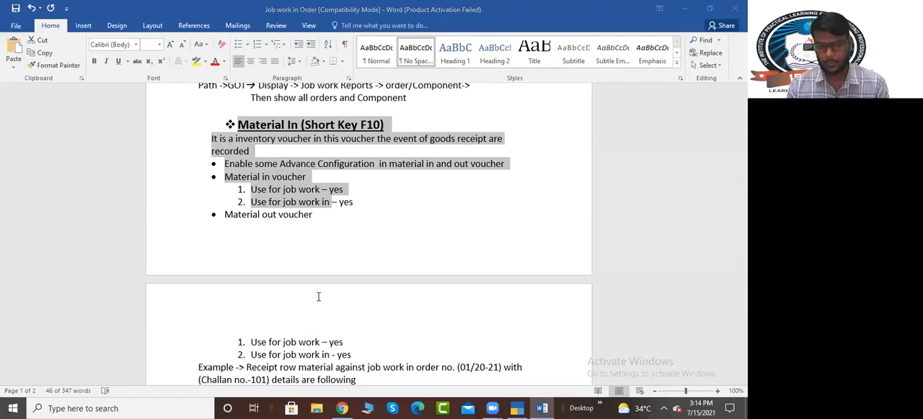
key("alt+Tab")
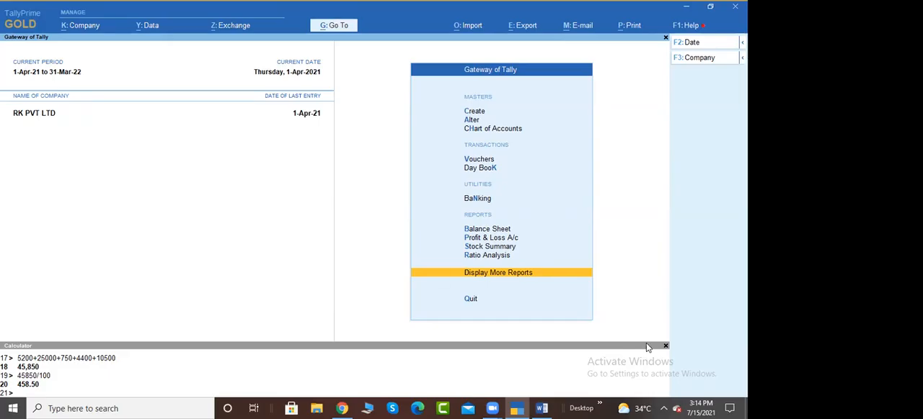
key("Up")
key("Up")
key("Up")
key("Up")
key("Up")
key("Up")
key("Up")
key("Up")
key("Up")
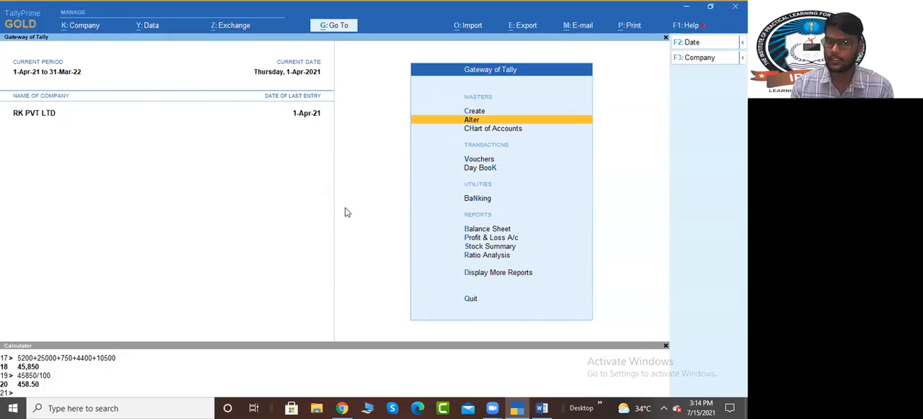
key("Up")
key("Return")
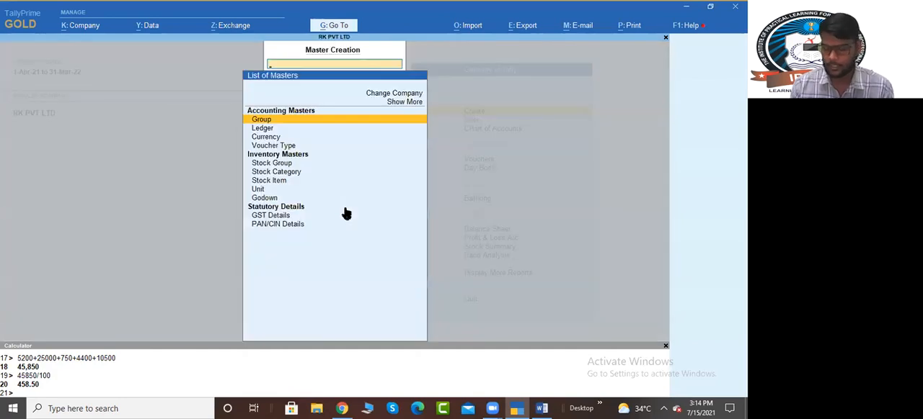
key("Escape")
key("Down")
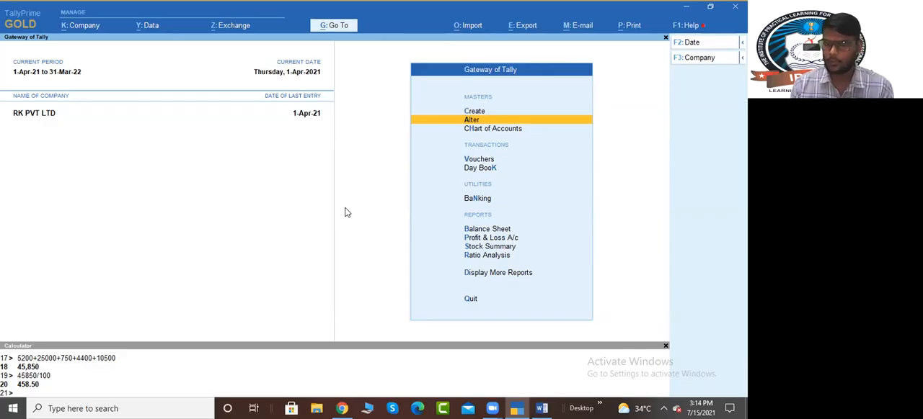
key("Up")
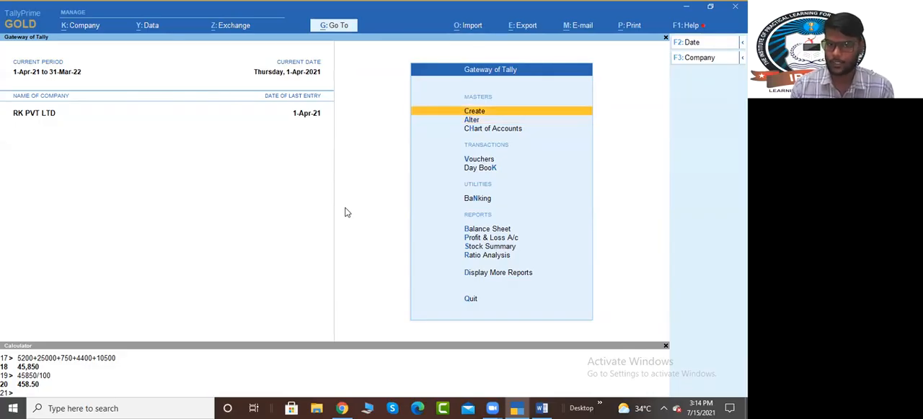
Step: Open the Material In voucher type for alteration from the masters
key("Down")
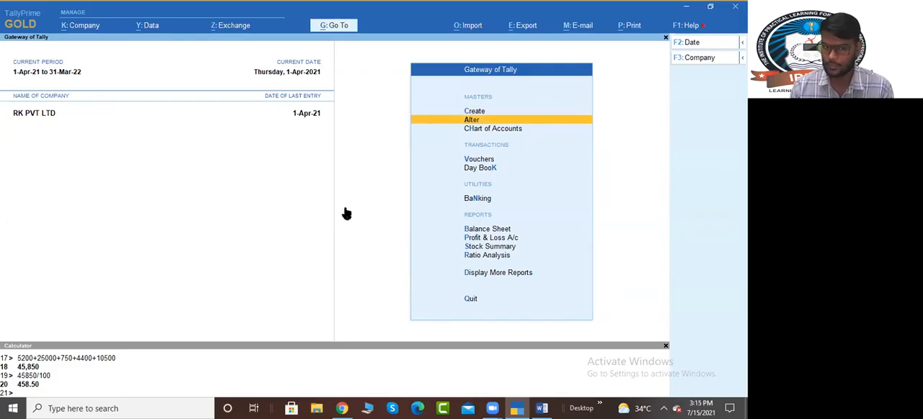
key("Return")
key("Down")
key("Down")
key("Down")
key("Return")
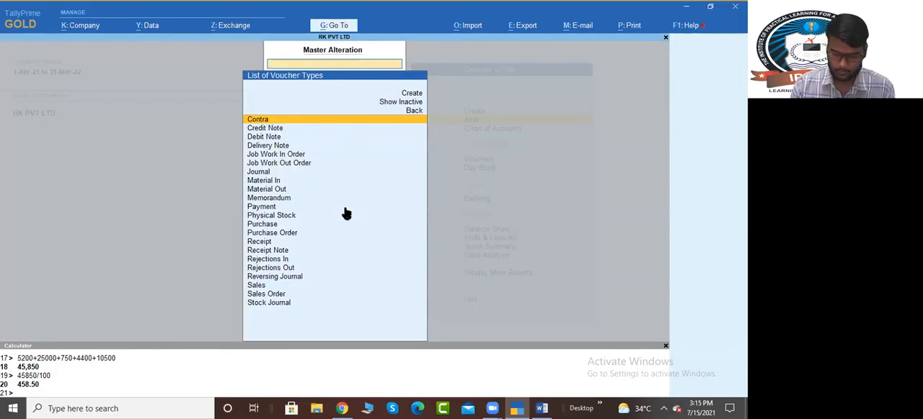
type("Mat")
key("Return")
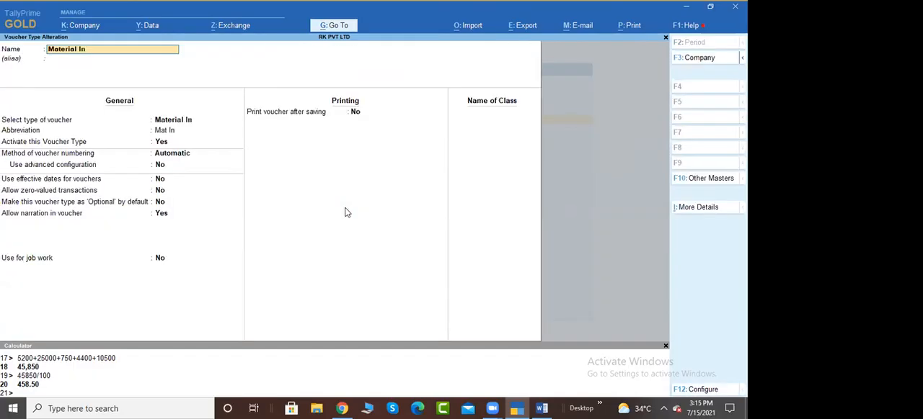
Step: Set the Material In voucher type's numbering method to Manual and Prevent duplicates to Yes
key("Return")
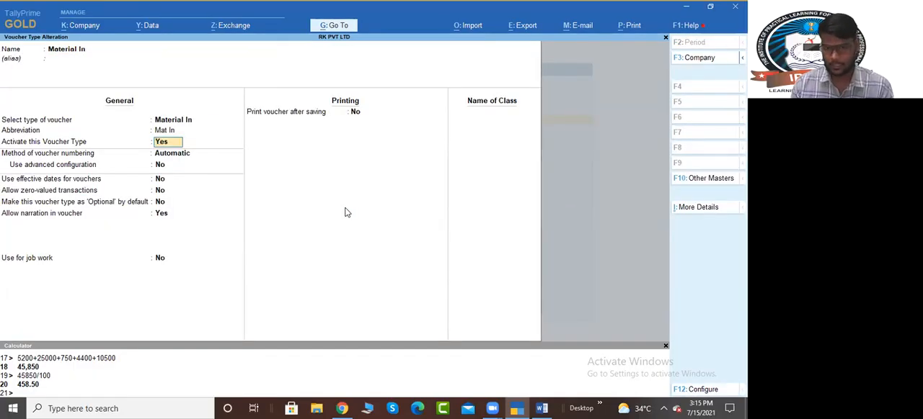
key("Return")
key("Down")
key("Down")
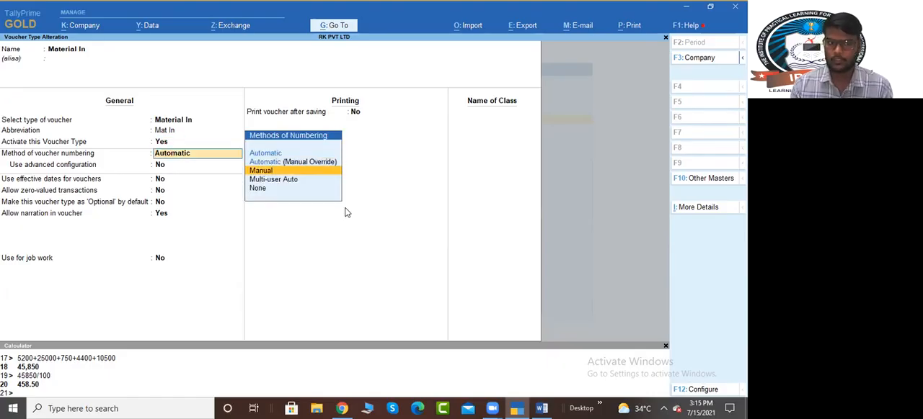
key("Return")
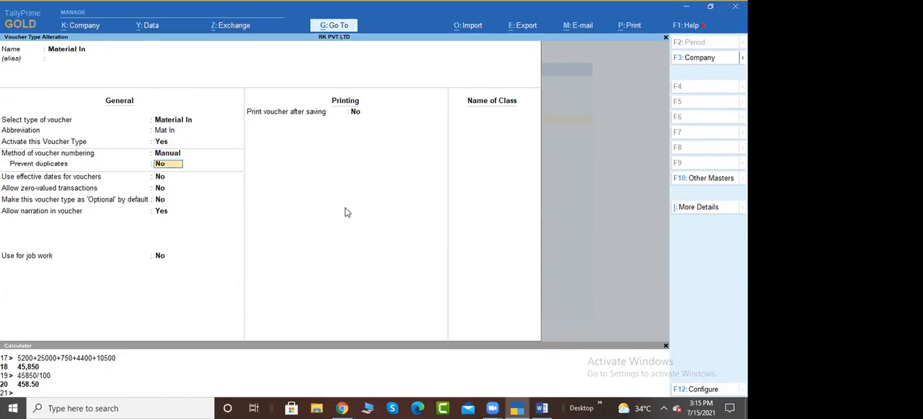
type("ye")
key("Return")
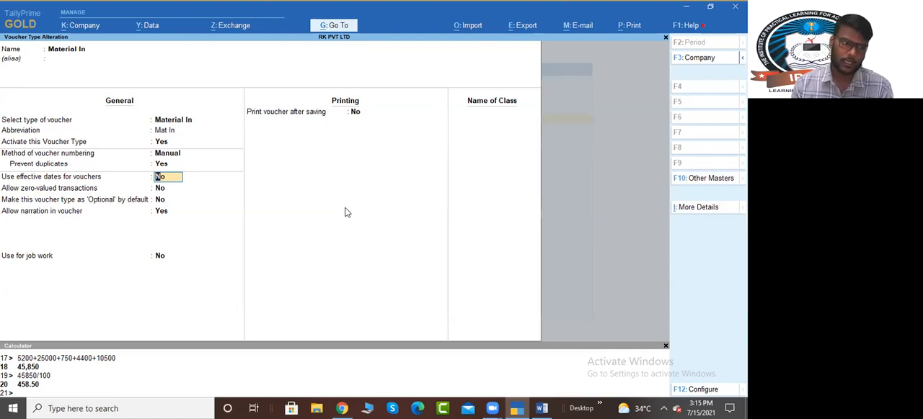
Step: Set Use for job work and Use for Job Work In to Yes on the Material In voucher type
key("Return")
key("Return")
key("Return")
key("Return")
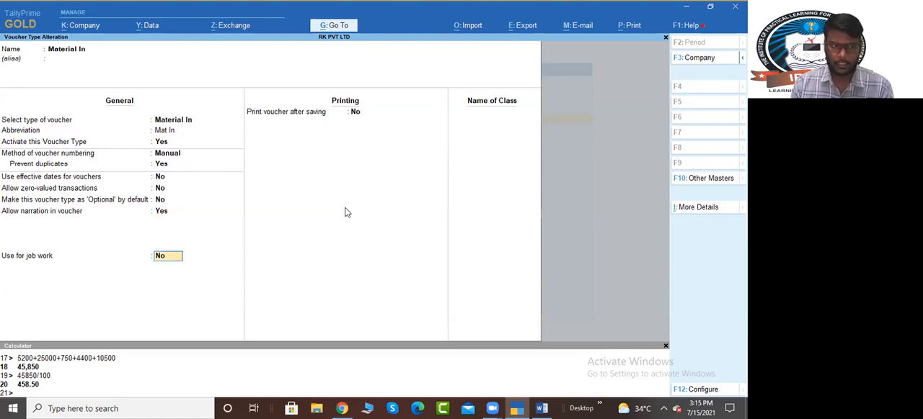
type("ye")
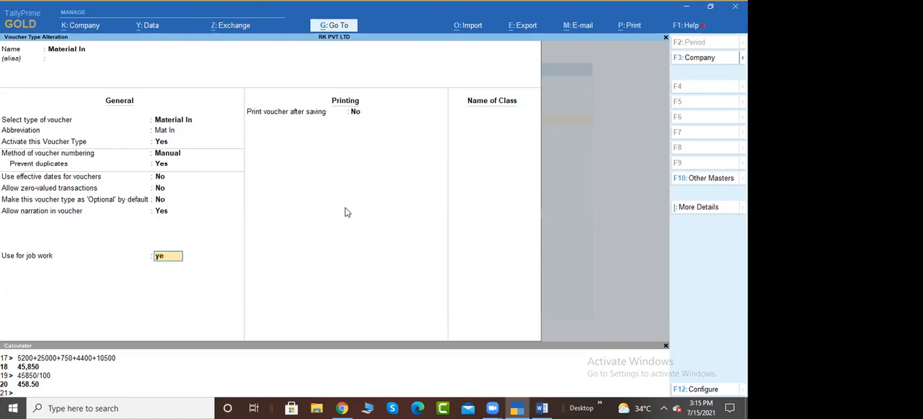
type("s")
key("Return")
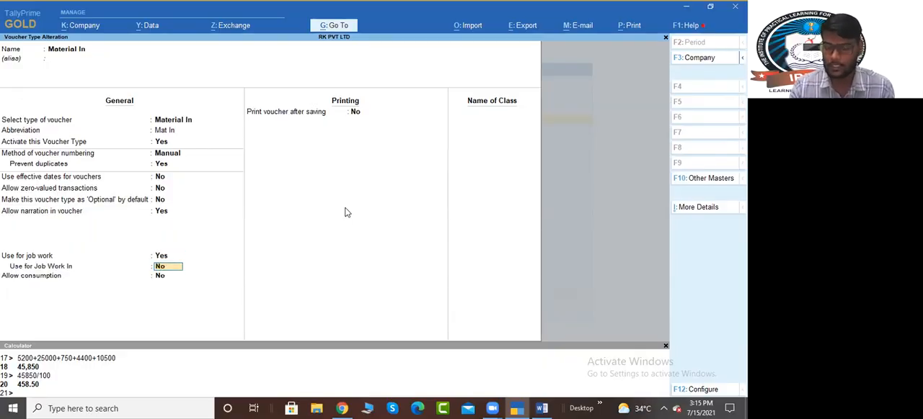
type("yes")
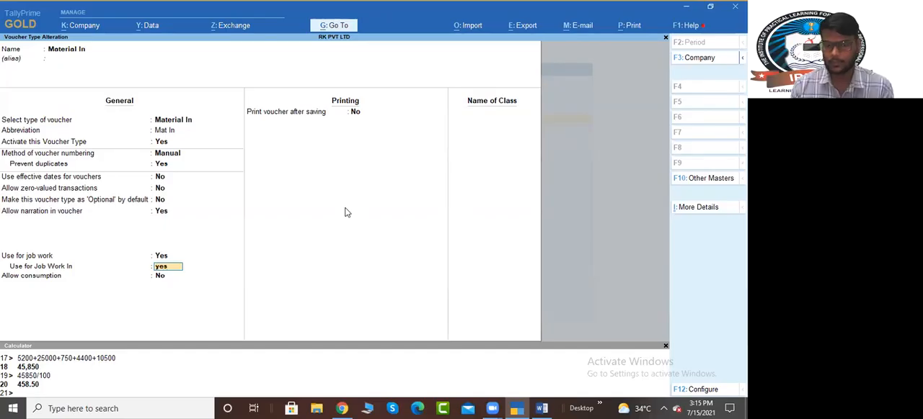
key("Return")
Step: Switch Use for Job Work In on the Material In voucher type to No and back to Yes
key("Return")
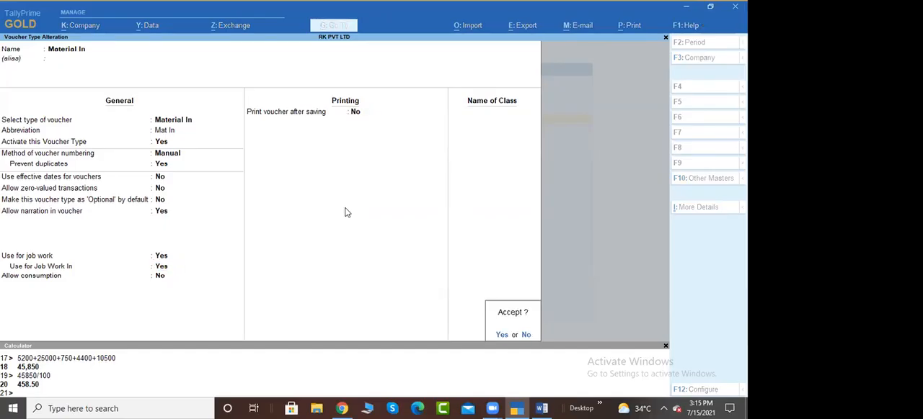
key("BackSpace")
key("BackSpace")
key("n")
key("Return")
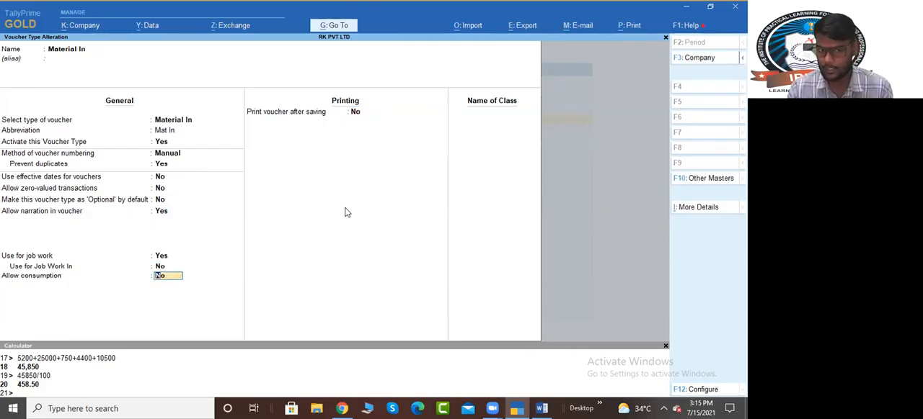
key("BackSpace")
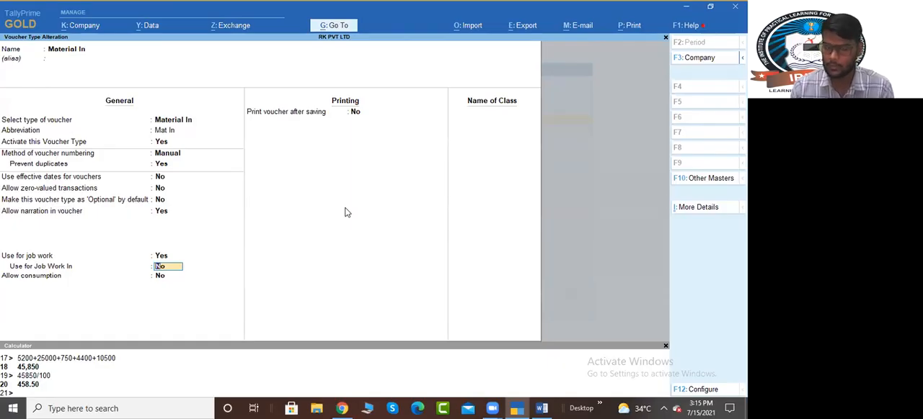
key("y")
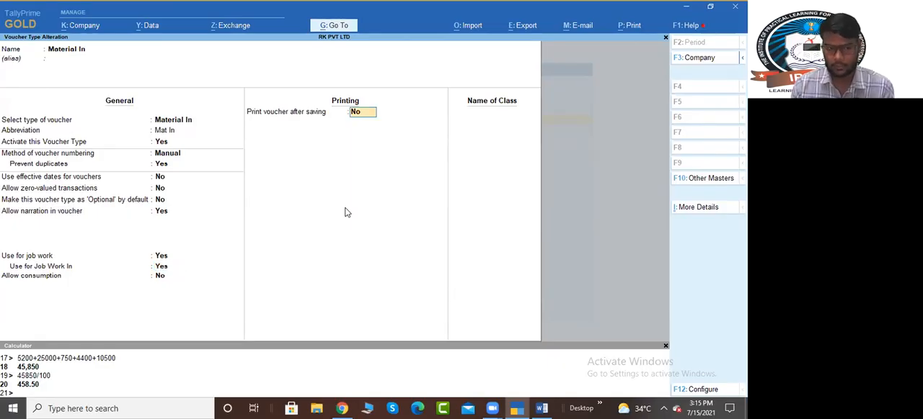
key("Return")
Step: Save the Material In voucher type, open the Material Out voucher type for alteration and go to its voucher numbering method
key("y")
key("Down")
key("Return")
key("Return")
key("Return")
key("Return")
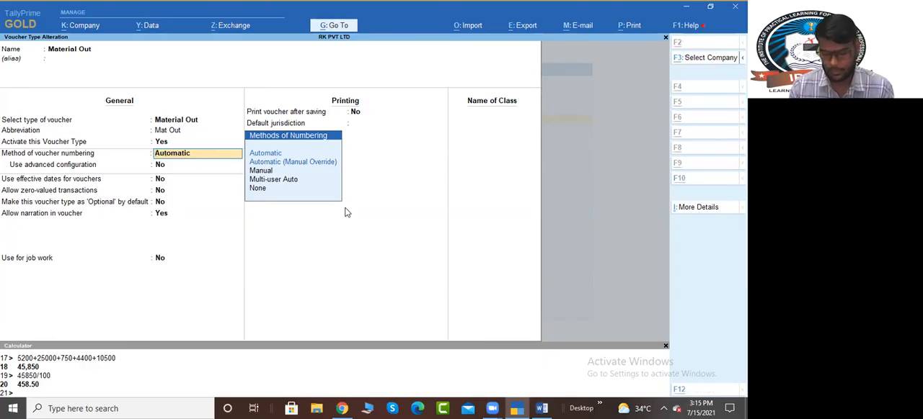
Step: Switch to the Word notes and review the Material In and Material Out configuration, the raw material receipt example and the remaining job work stages
key("alt+Tab")
scroll(400, 255, "down", 5)
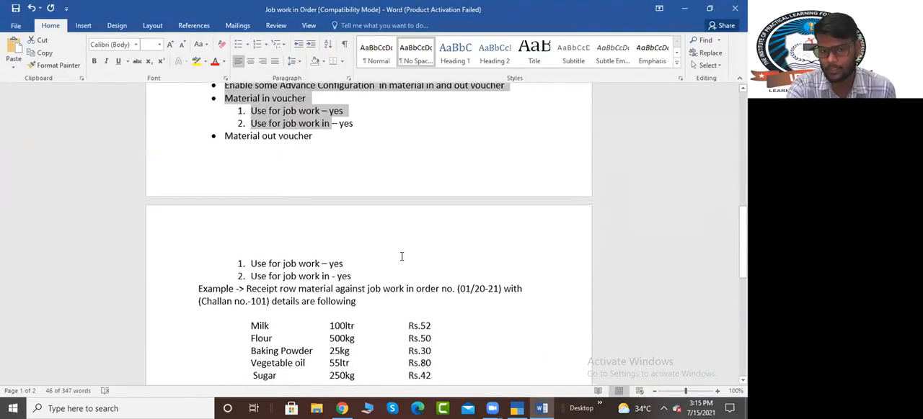
scroll(387, 255, "up", 5)
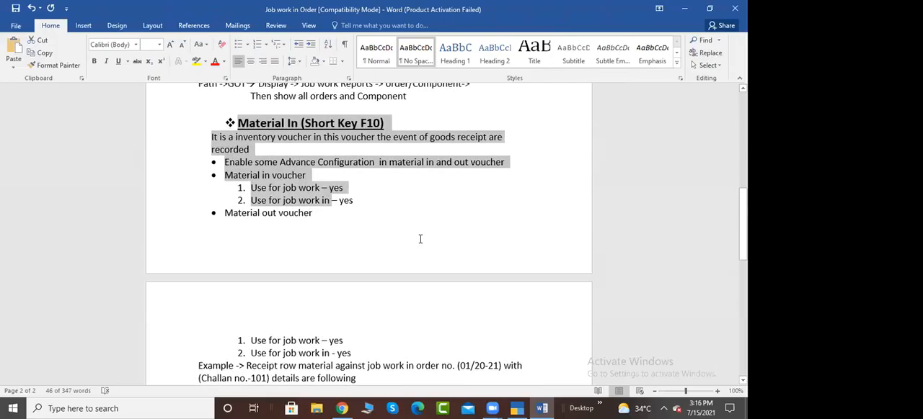
scroll(380, 196, "down", 8)
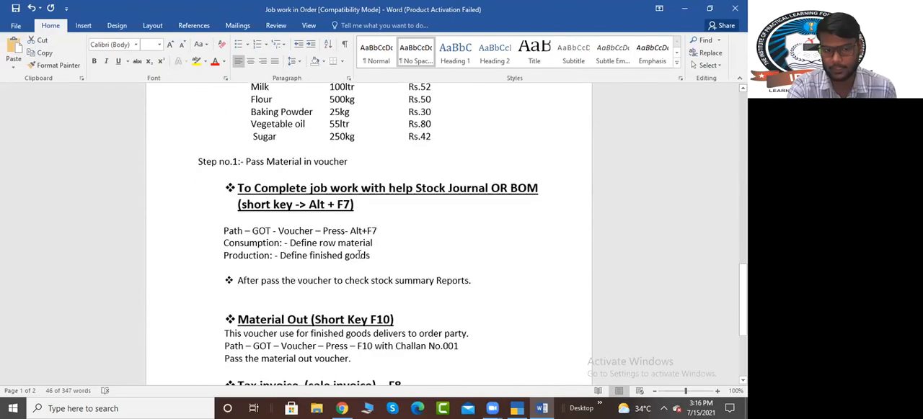
scroll(329, 213, "down", 2)
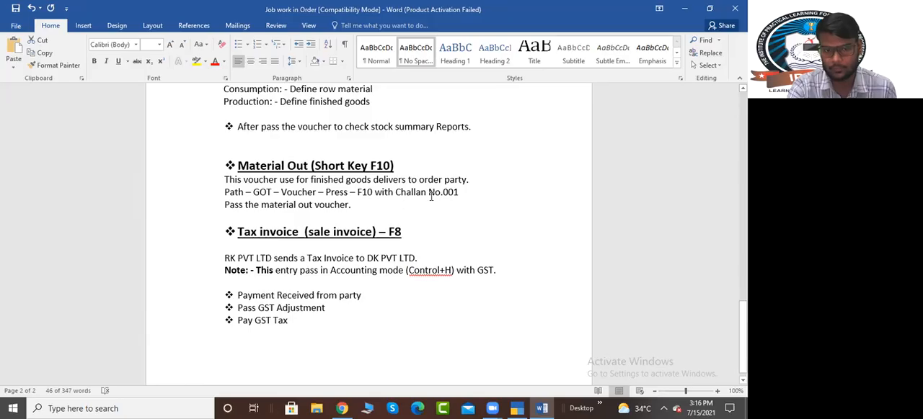
scroll(420, 212, "up", 10)
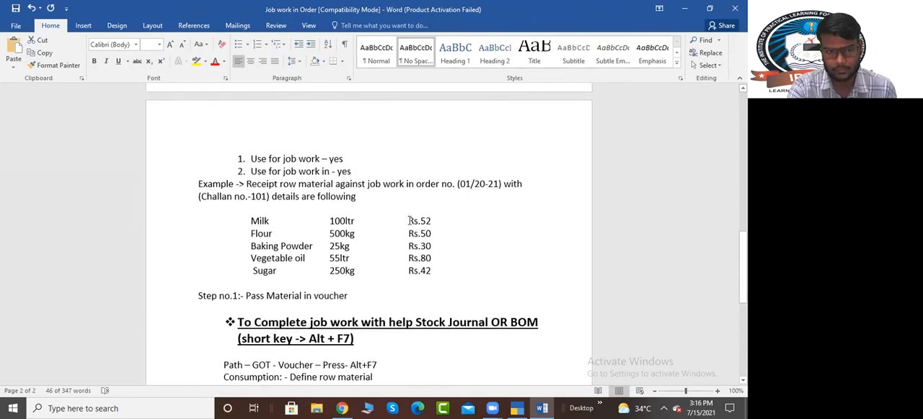
scroll(444, 214, "up", 4)
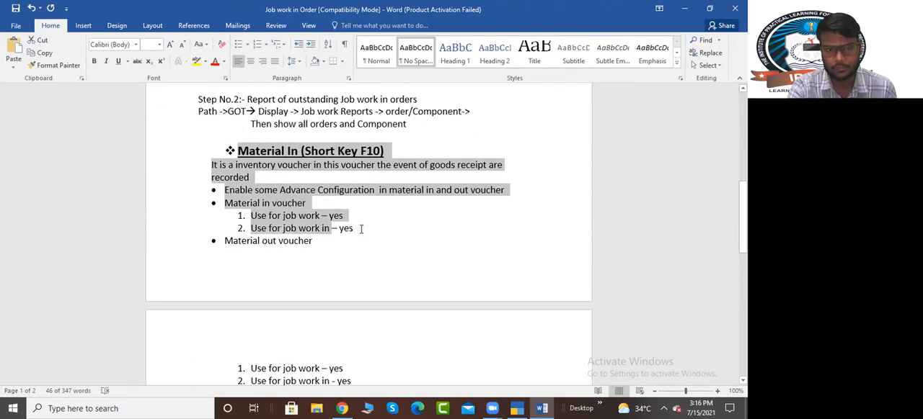
scroll(361, 227, "down", 2)
scroll(340, 173, "up", 1)
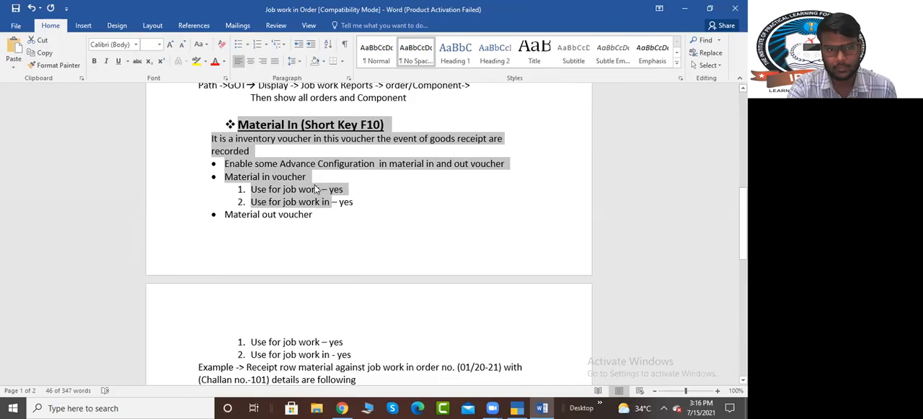
Step: Look up the challan number given for the raw material receipt example in the Word notes
scroll(337, 207, "down", 4)
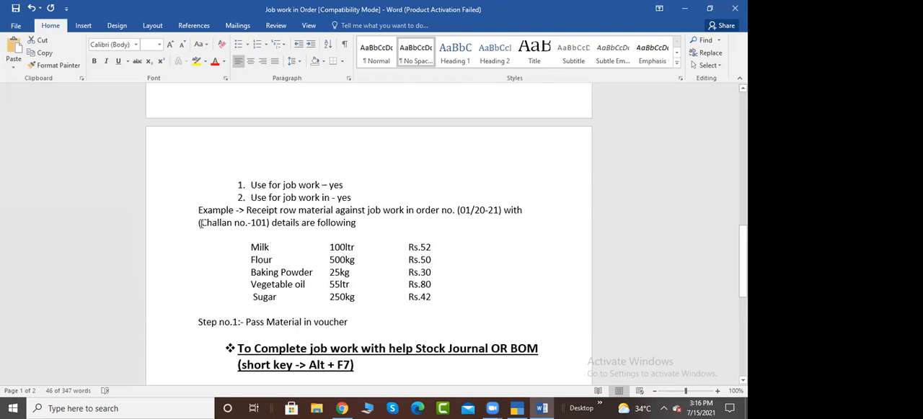
left_click_drag(201, 223, 268, 226)
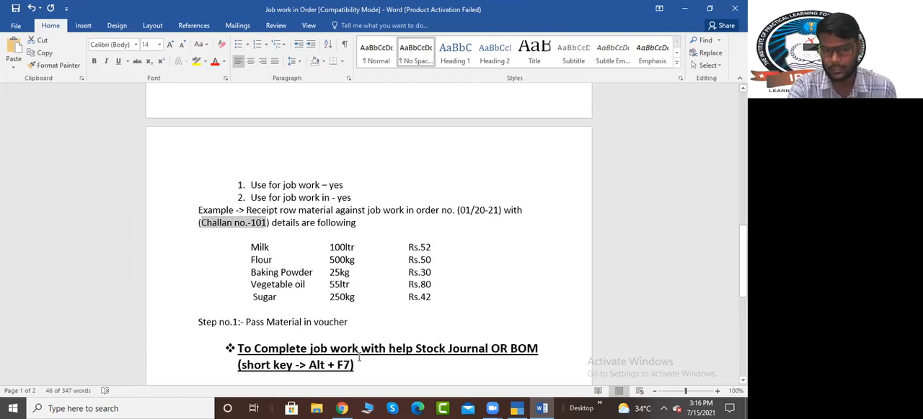
scroll(387, 266, "up", 1)
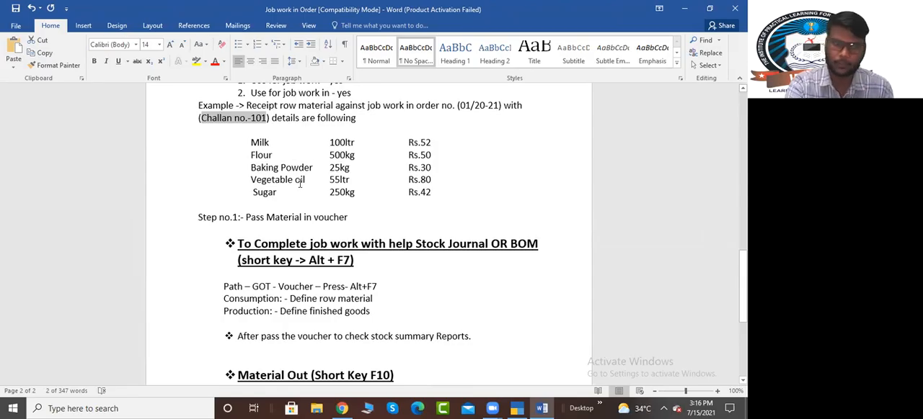
Step: Back in TallyPrime, set Material Out numbering to Automatic (Manual Override), with Prevent duplicates and Use advanced configuration set to Yes
key("alt+Tab")
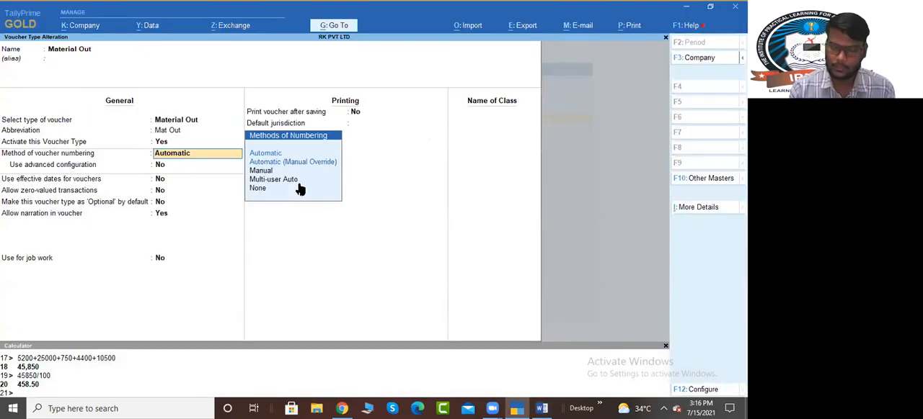
key("Down")
key("Return")
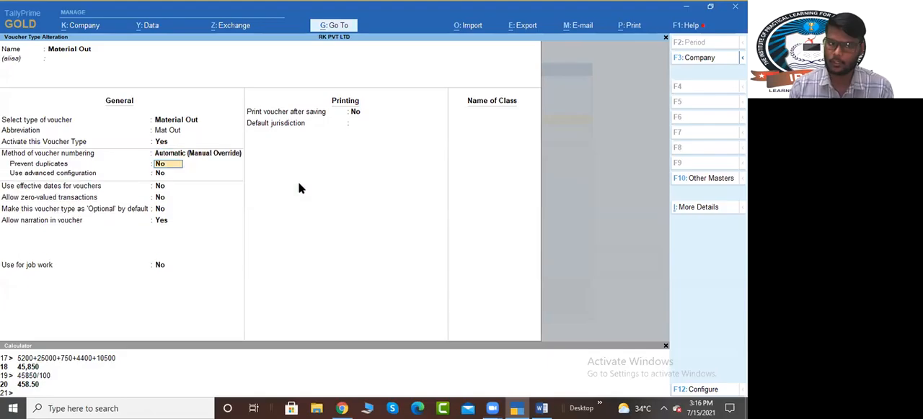
key("y")
key("Return")
key("y")
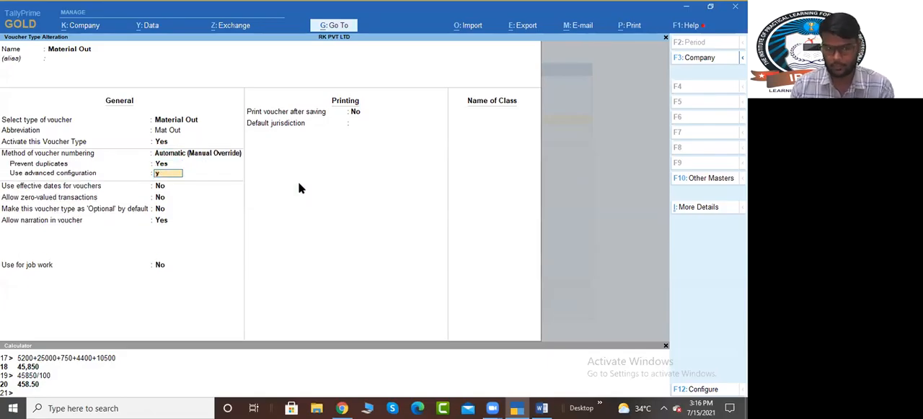
key("Return")
Step: Set the numbering to start at 101 with a width of 3, restarting yearly at 101 from 1-Apr-21
type("101")
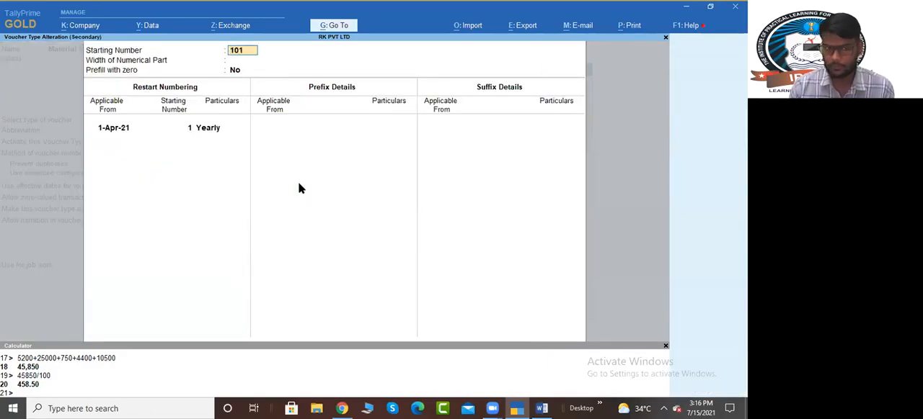
key("Return")
type("3")
key("Return")
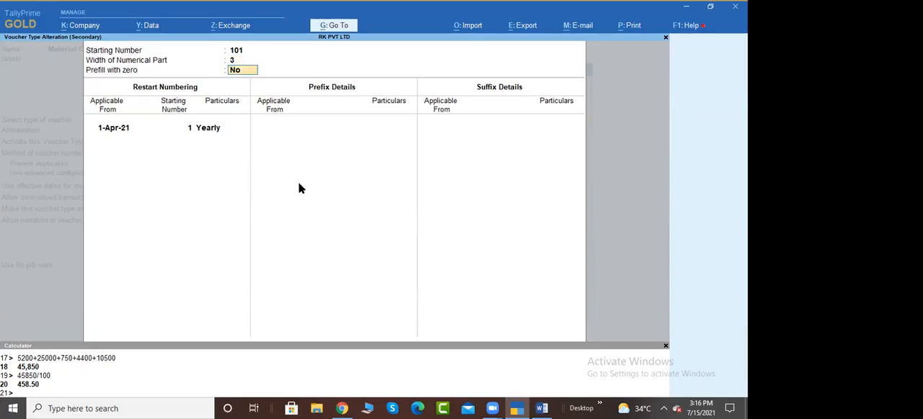
key("Return")
key("Return")
type("101")
key("Return")
key("Return")
key("Return")
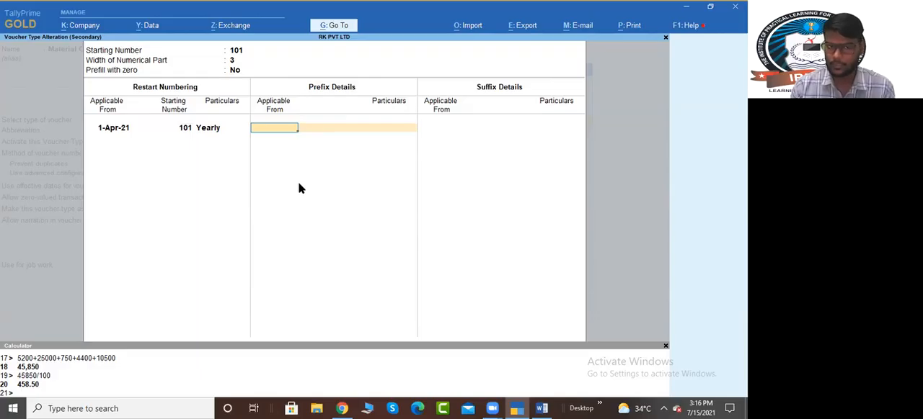
Step: Add the prefix "Challan No." to the Material Out numbering, applicable from 1-Apr-21
key("Return")
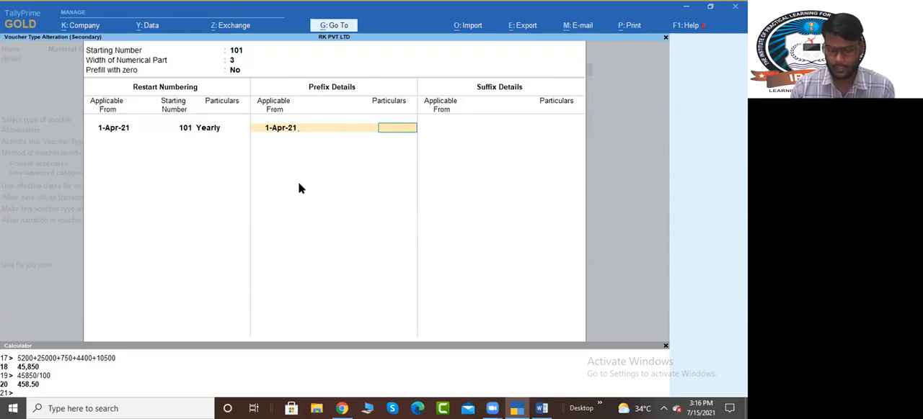
type("CH.")
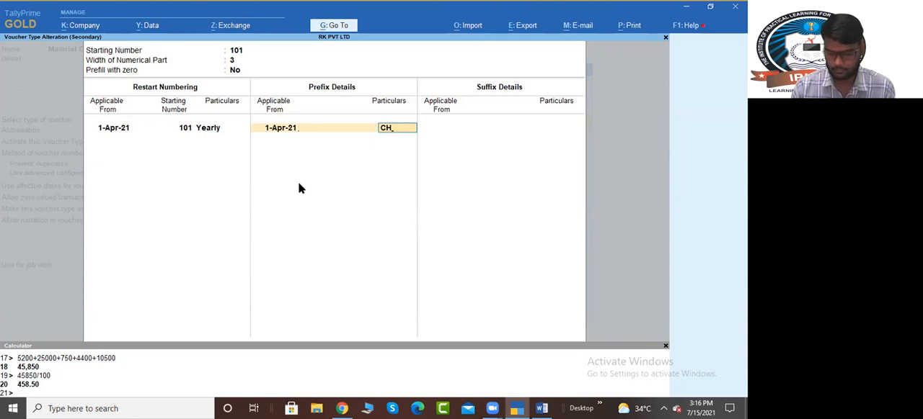
key("BackSpace")
type("Ha")
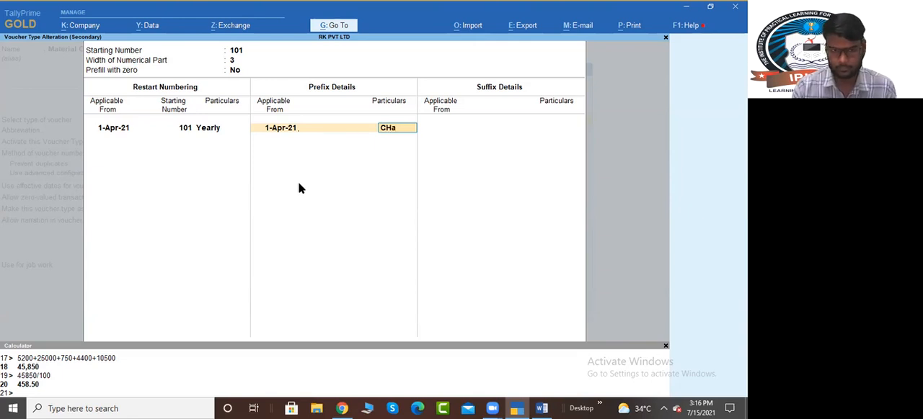
key("BackSpace")
key("BackSpace")
type("ha")
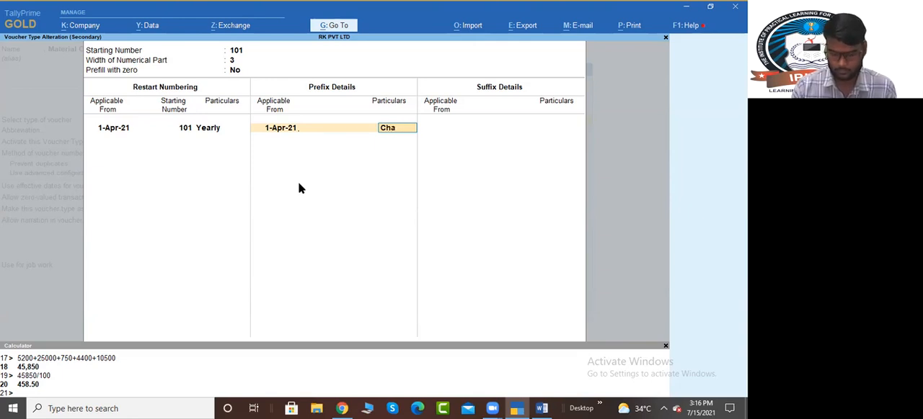
type("llan N")
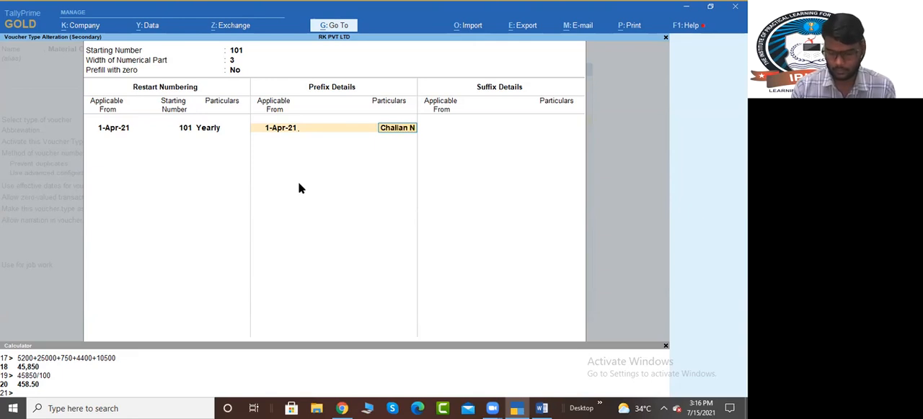
type("o.")
key("Return")
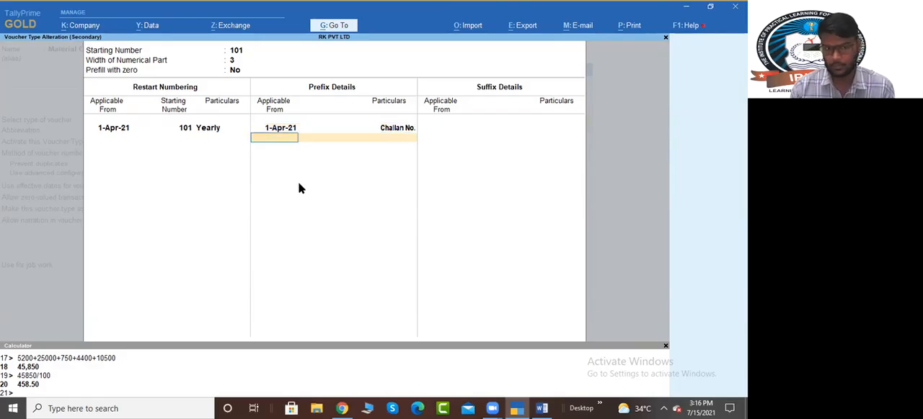
Step: Accept the numbering details, set Use for job work and Use for Job Work In to Yes, and save the Material Out voucher type
key("Return")
key("Return")
key("Return")
key("Return")
key("Return")
key("Return")
key("Return")
key("Return")
key("Return")
key("BackSpace")
key("BackSpace")
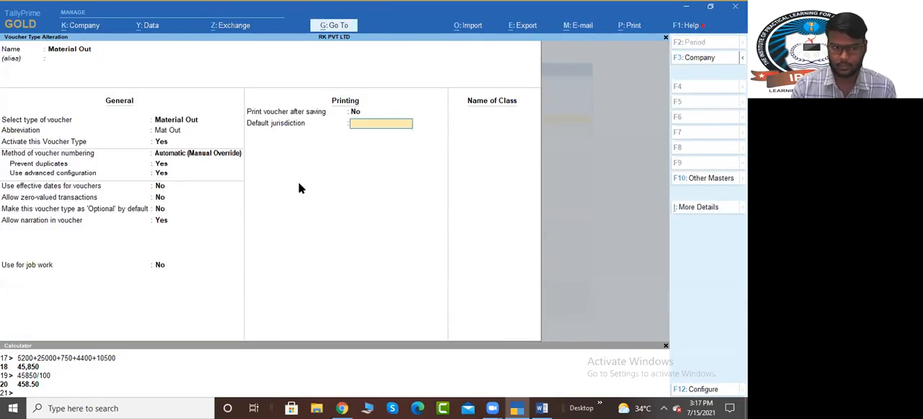
key("BackSpace")
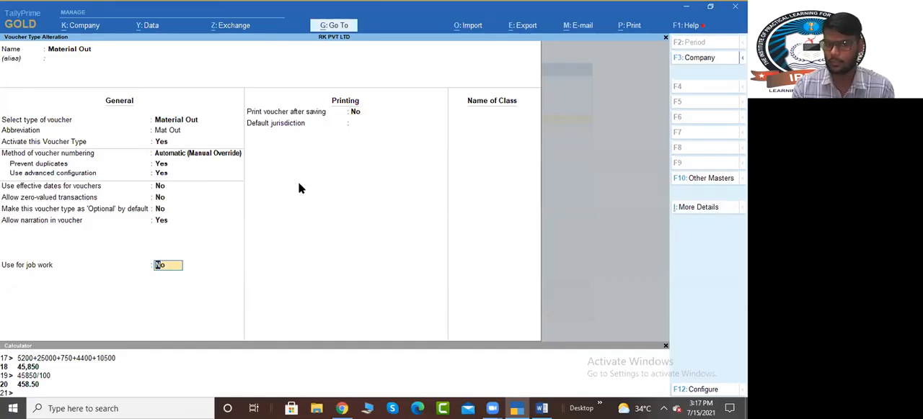
type("yes")
key("Return")
type("yes")
key("Return")
key("Return")
Step: Return to the Gateway of Tally and start a new Material In inventory voucher
key("Escape")
key("Escape")
key("Down")
key("Down")
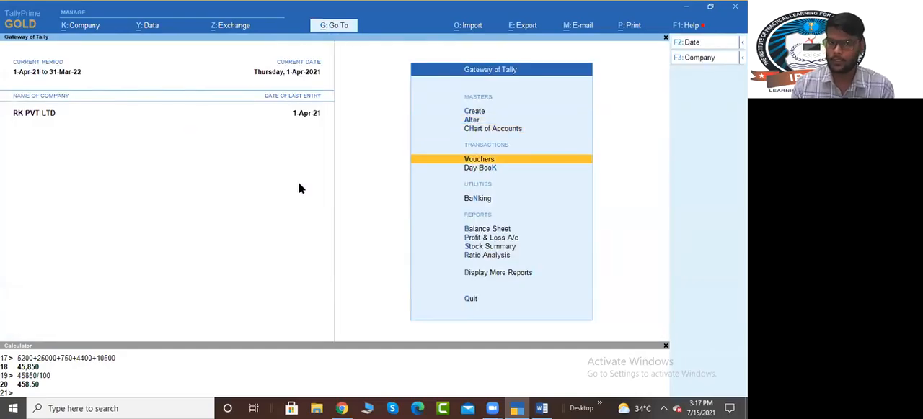
key("Return")
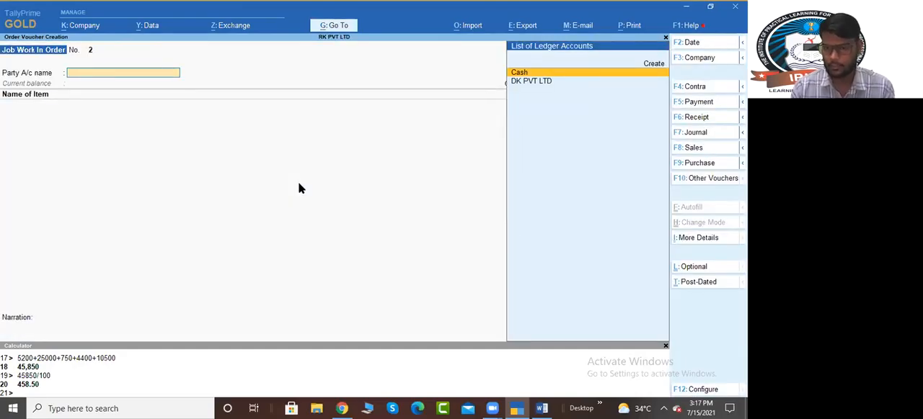
key("F10")
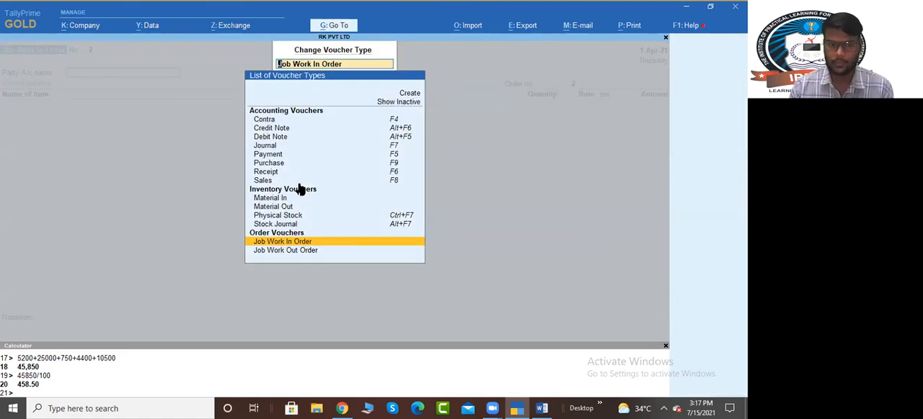
key("Up")
key("Up")
key("Up")
key("Up")
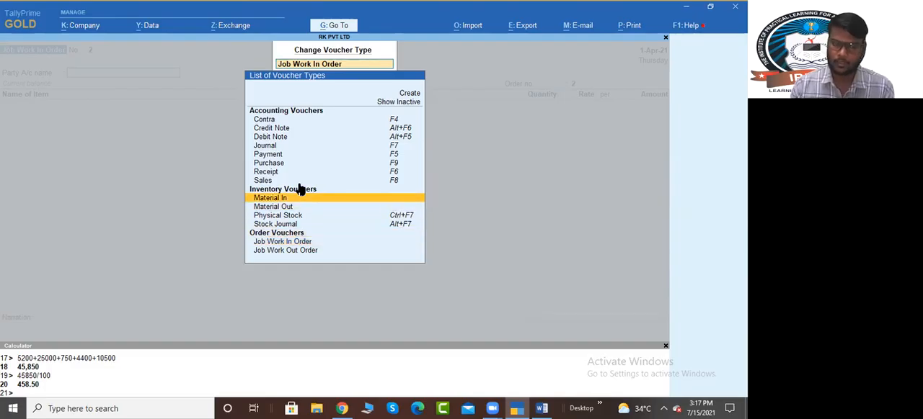
key("Return")
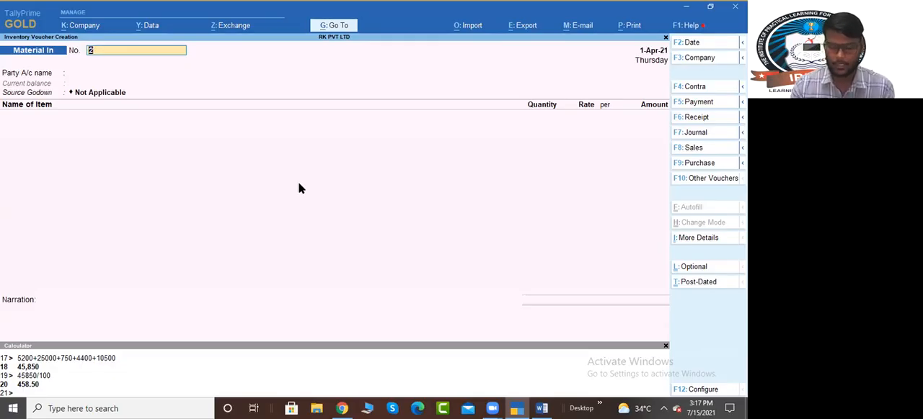
Step: Check the challan reference in the Word notes and enter "Challan no.001" as the Material In voucher number
key("alt+Tab")
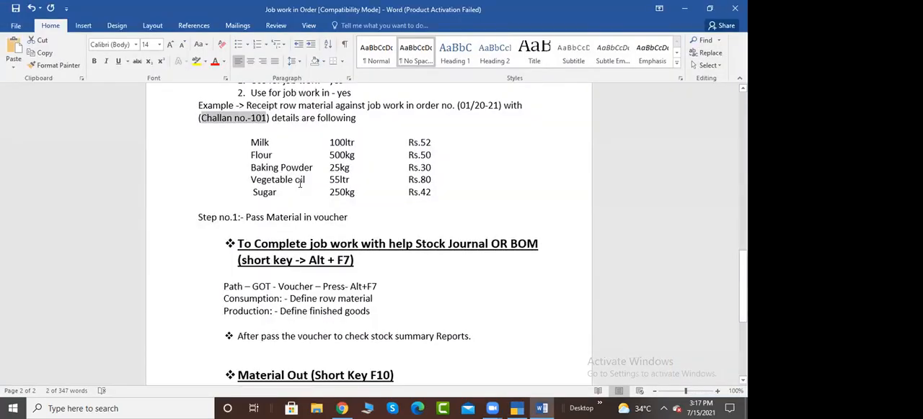
key("alt+Tab")
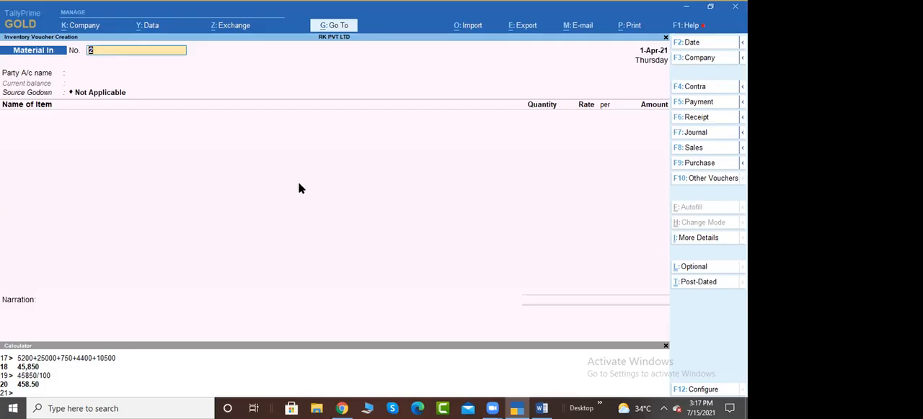
type("hallan no")
type("001")
key("BackSpace")
key("BackSpace")
key("BackSpace")
type(".001")
key("Return")
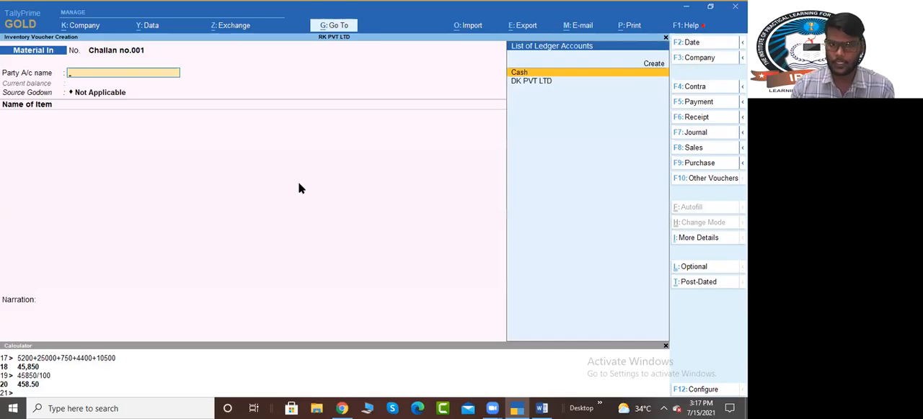
Step: Choose DK PVT LTD as the party, link its component receipt order, accept the party details and save the Material In voucher
key("Down")
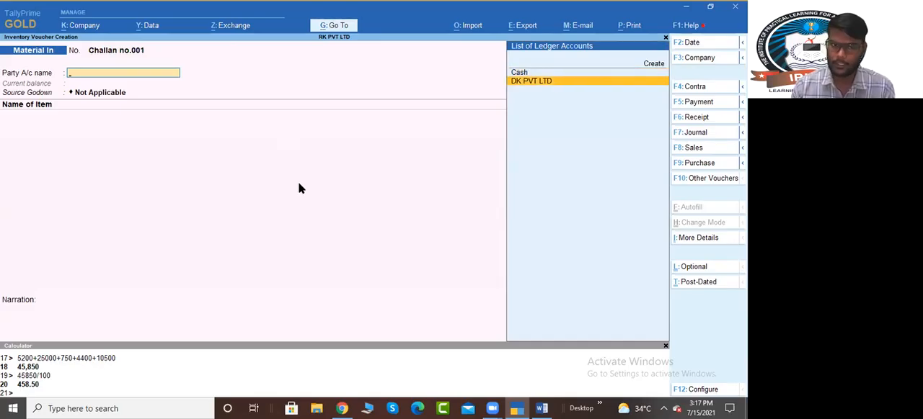
key("Return")
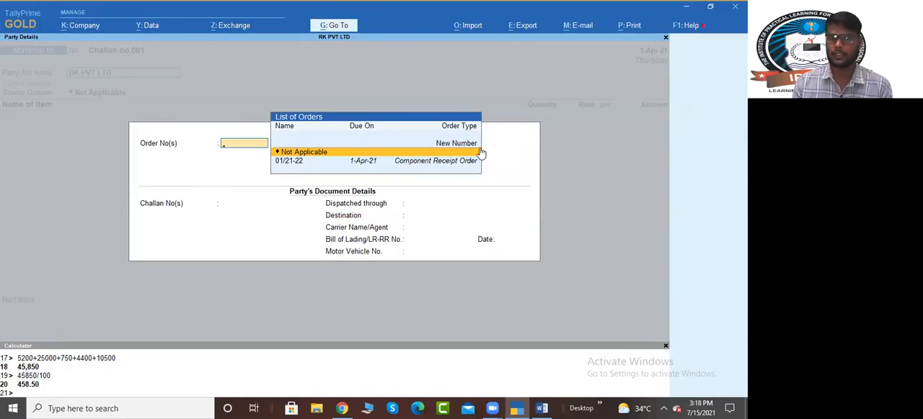
key("Down")
key("Return")
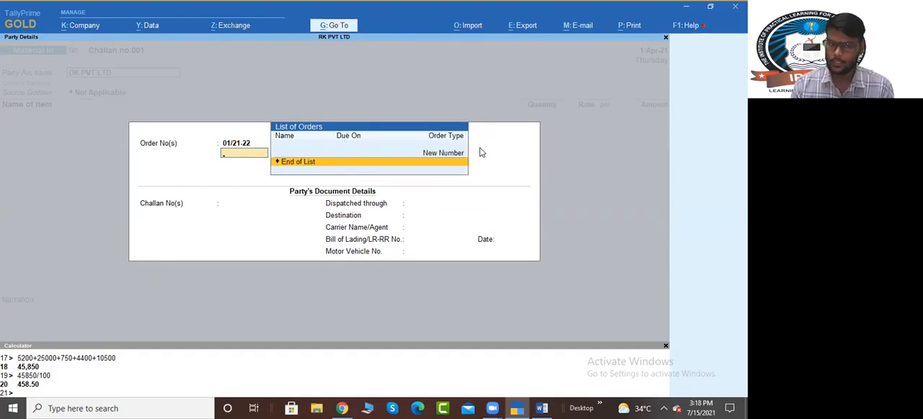
key("Return")
key("ctrl+a")
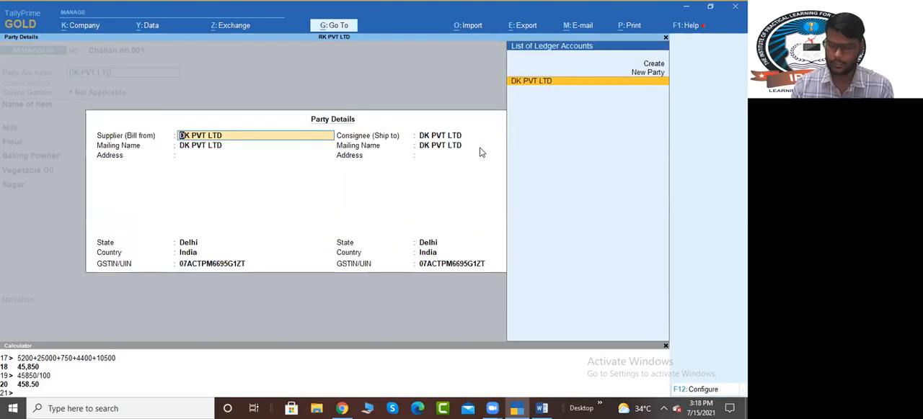
key("ctrl+a")
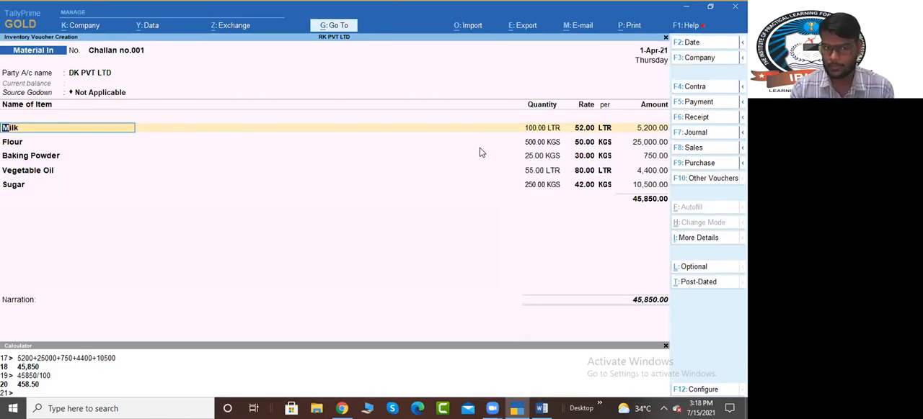
key("ctrl")
key("ctrl+a")
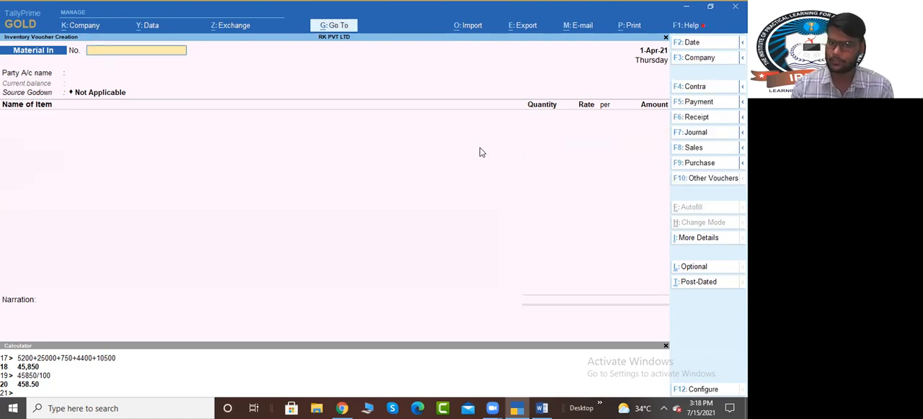
Step: Open the Stock Summary in detailed form to check the received raw materials, and return to the Material In voucher
key("alt+g")
type("St")
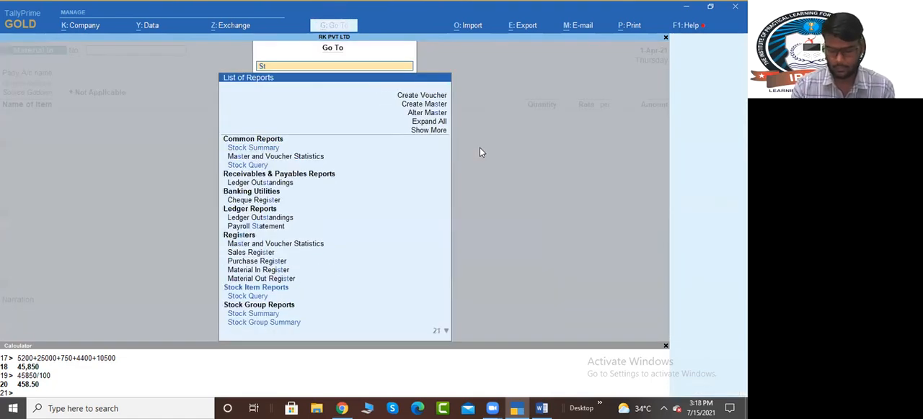
type("ock")
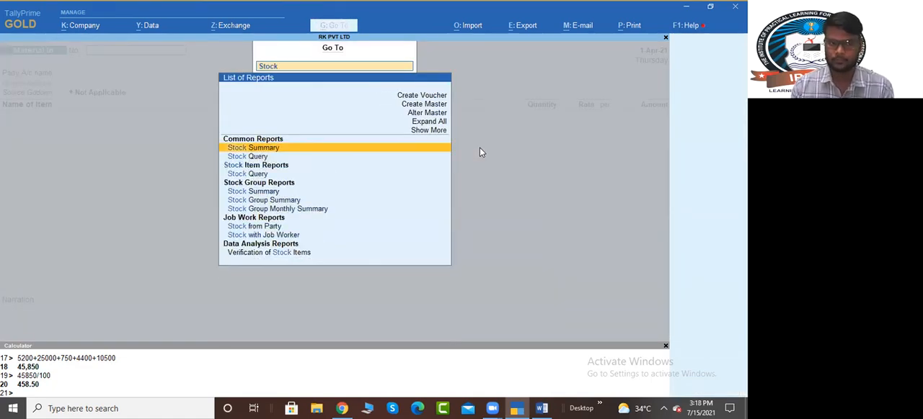
key("Return")
key("alt+F5")
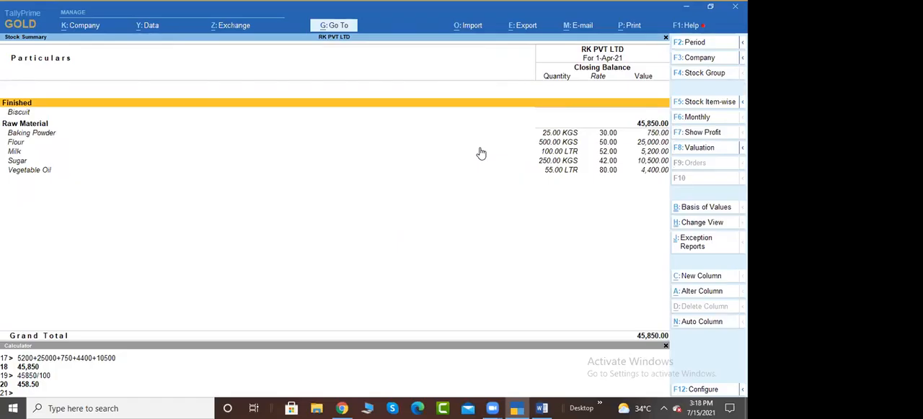
key("Escape")
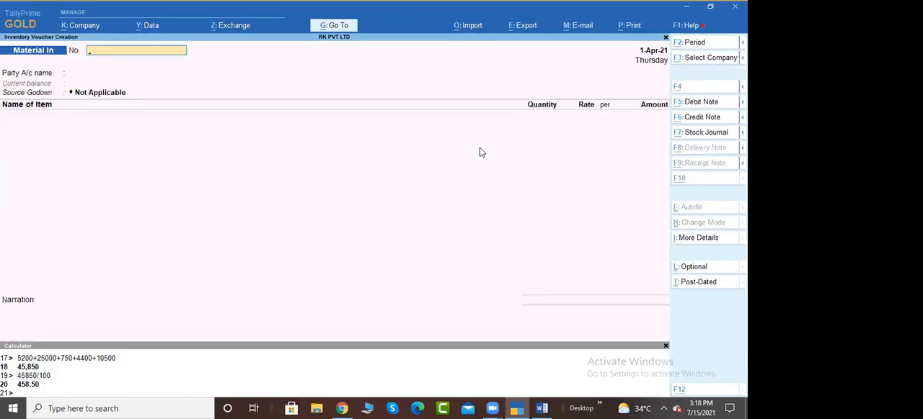
Step: Look up the Job Work Components Order Summary, check its component quantities, and return to the Material In voucher
key("alt+g")
type("Com")
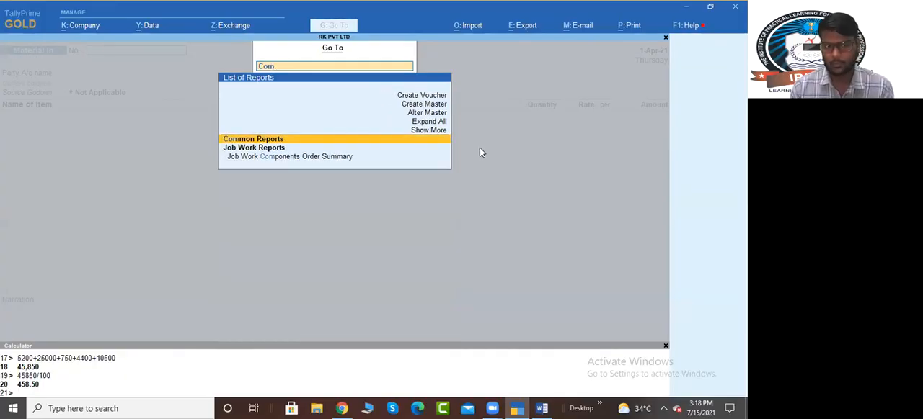
key("Down")
key("Down")
key("Return")
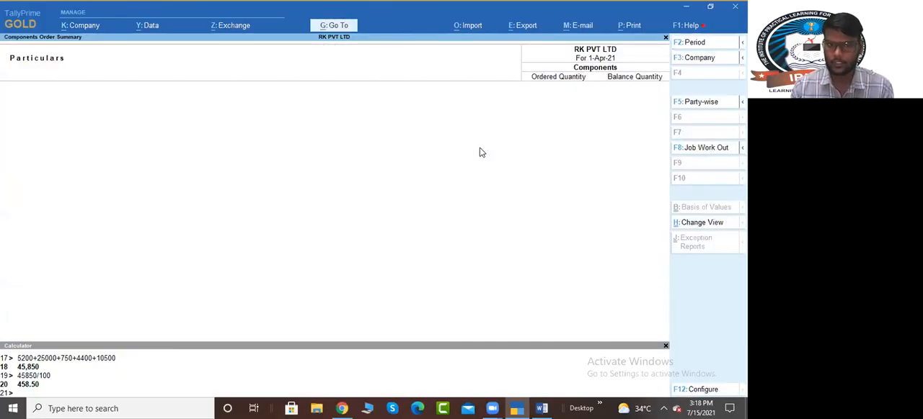
key("Escape")
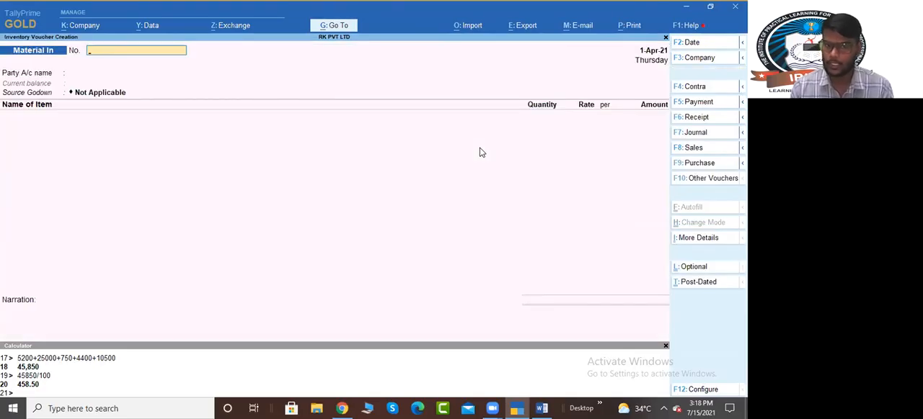
Step: Leave the voucher and open the Components Order Summary from the Job Work Reports
key("Escape")
key("d")
key("Down")
key("Down")
key("Down")
key("Down")
key("Down")
key("Down")
key("Down")
key("Down")
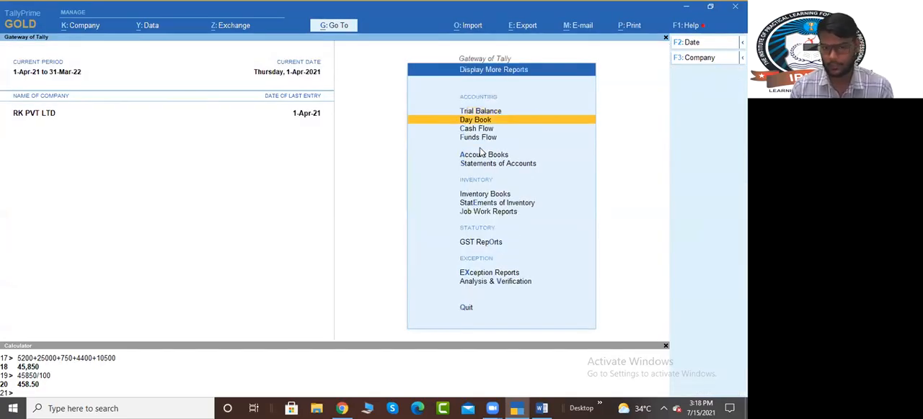
key("Return")
key("Down")
key("Down")
key("Down")
key("Down")
key("Down")
key("Up")
key("Up")
Step: Check the Job Orders Summary for outstanding In orders and reopen the Components Order Summary
key("Up")
key("Up")
key("Return")
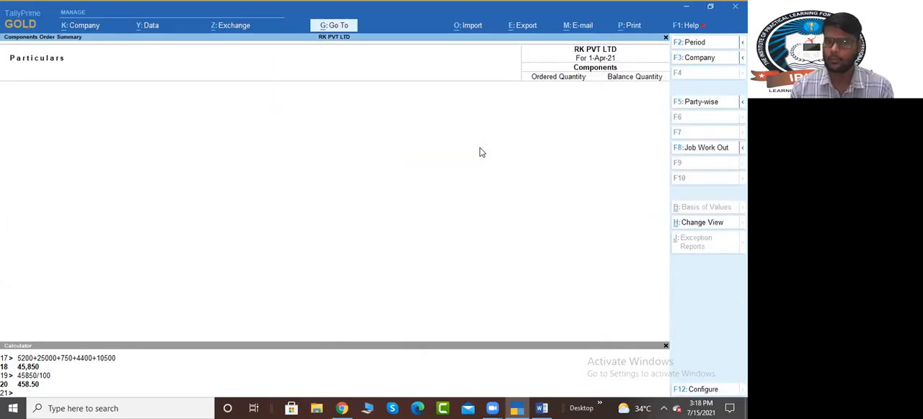
key("Escape")
key("Up")
key("Return")
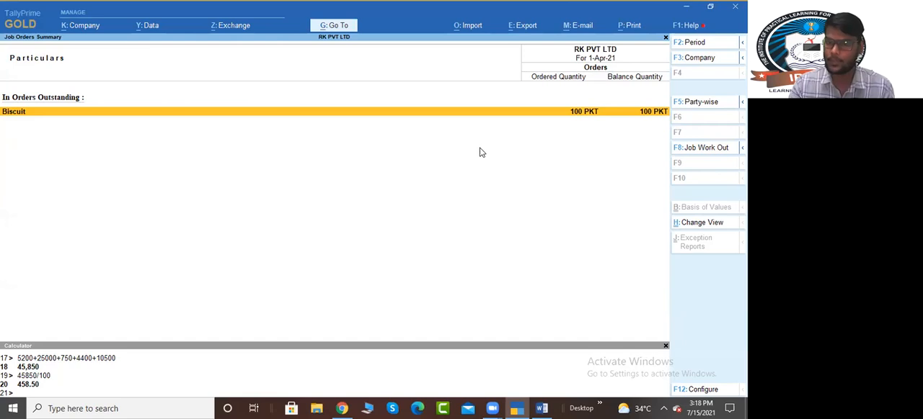
key("Escape")
key("Down")
key("Return")
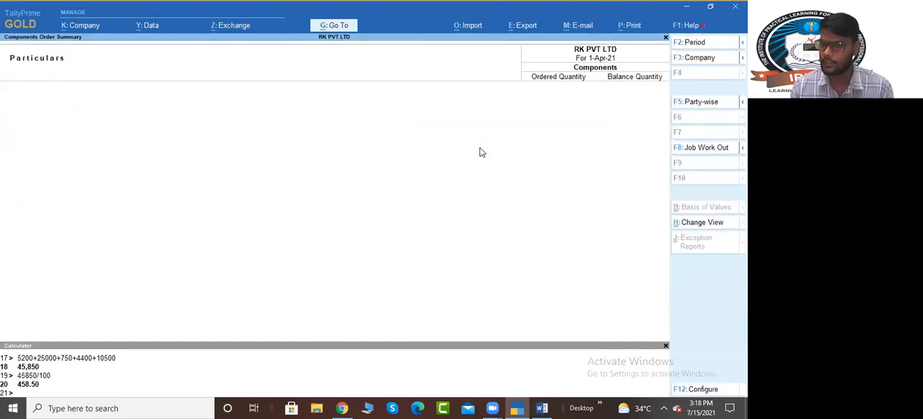
Step: Open the Balance Sheet, examine Closing Stock under Current Assets, and return to the Gateway of Tally
key("Escape")
key("Escape")
key("Escape")
key("Up")
key("Up")
key("Up")
key("Up")
key("Return")
key("Right")
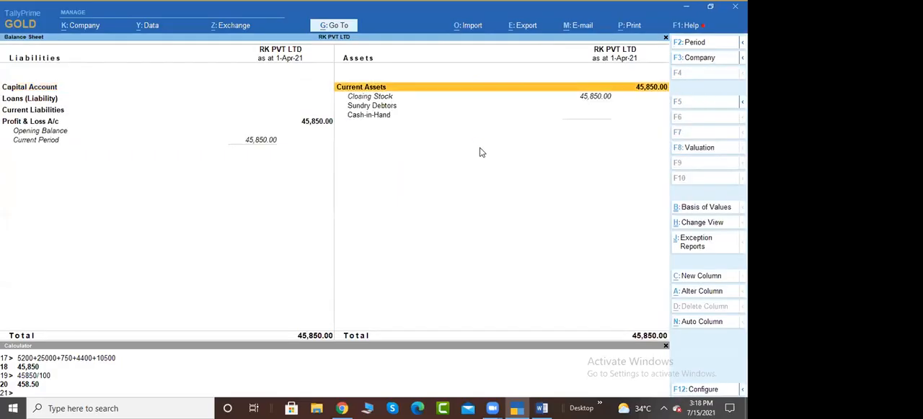
key("Down")
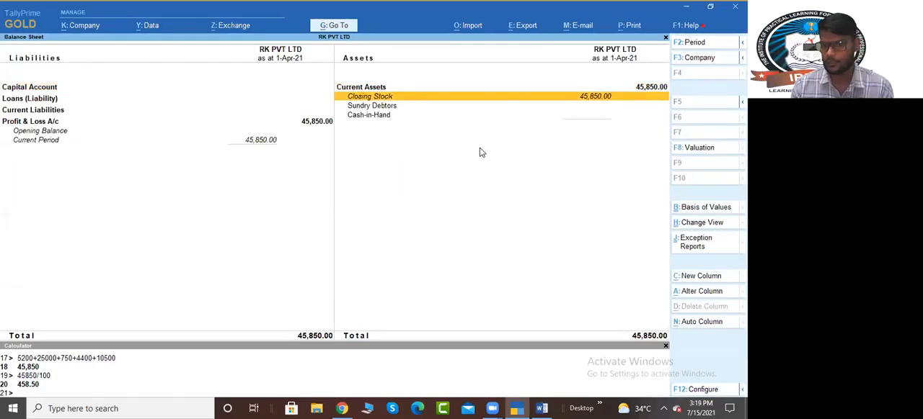
key("Escape")
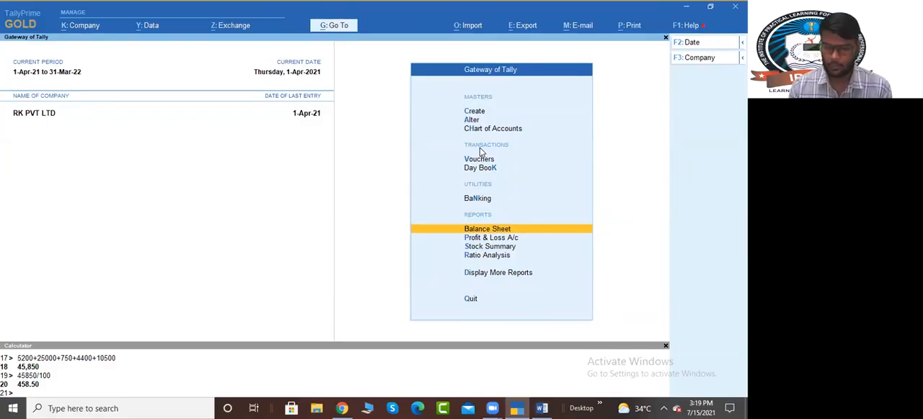
Step: Switch to the Word notes and review the raw material list and the section on completing job work with Stock Journal or BOM
key("alt+Tab")
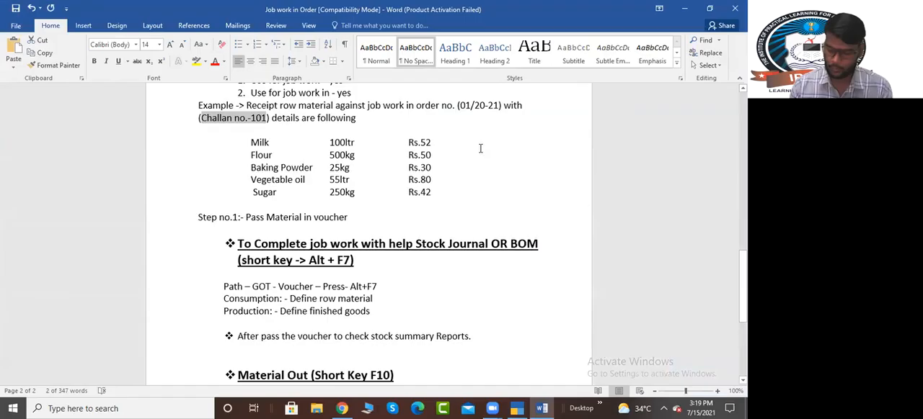
left_click(480, 148)
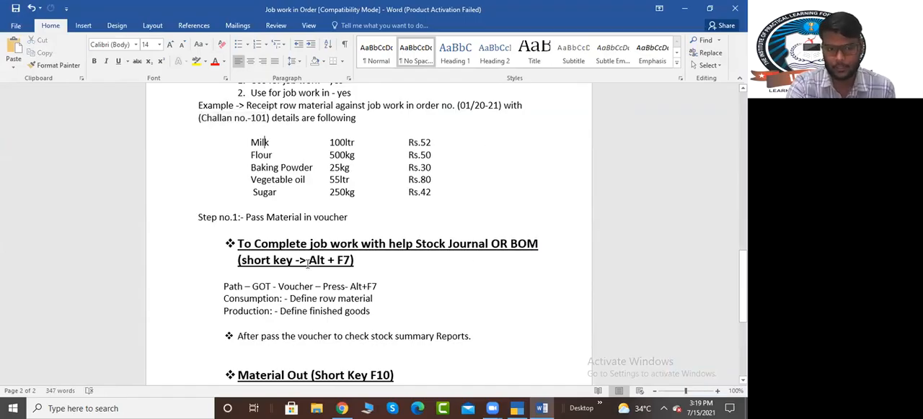
scroll(320, 256, "down", 1)
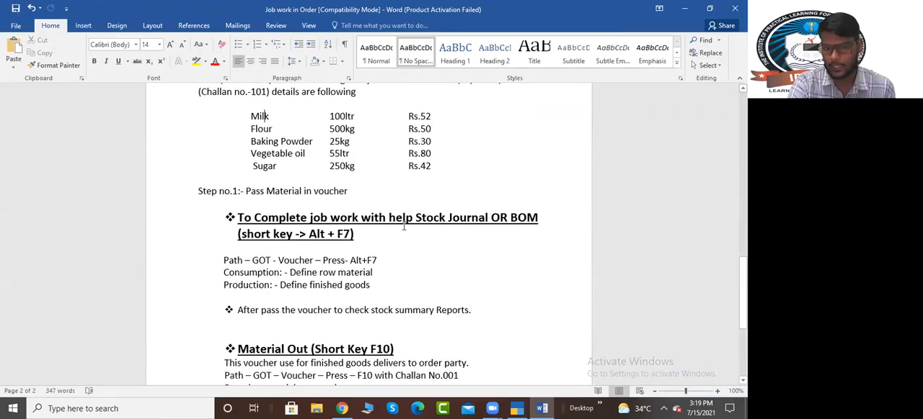
left_click_drag(416, 220, 522, 242)
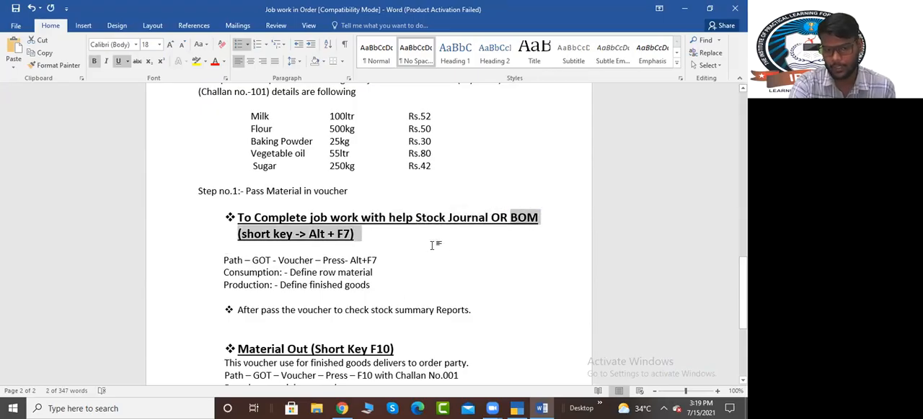
left_click_drag(416, 219, 537, 232)
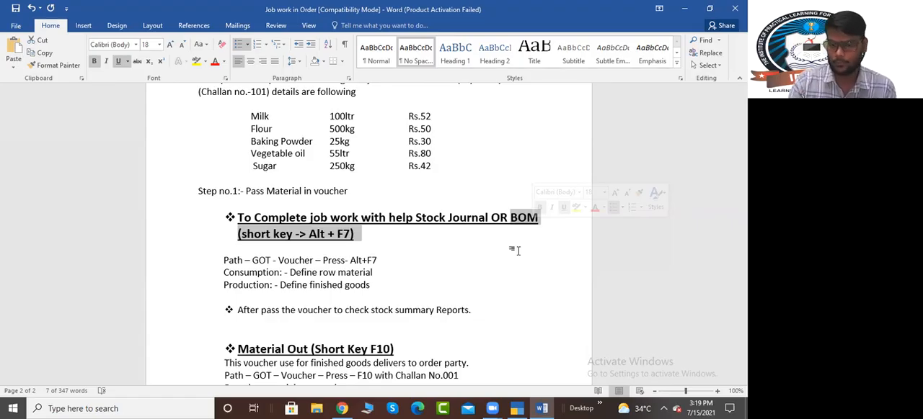
left_click_drag(251, 116, 432, 165)
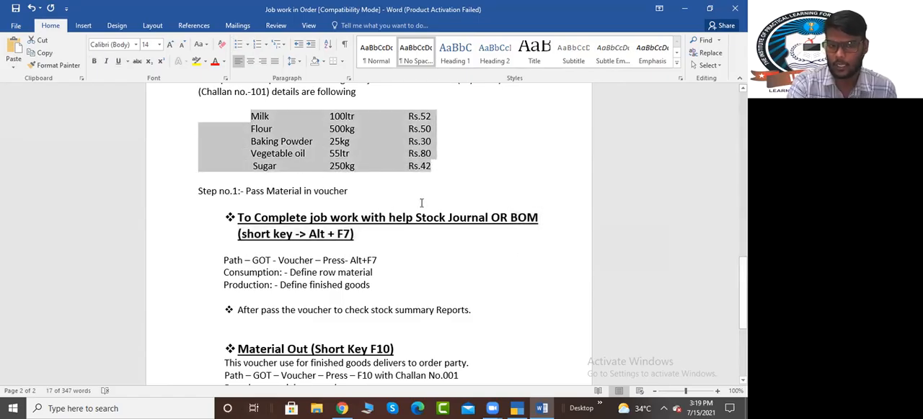
left_click_drag(417, 219, 539, 219)
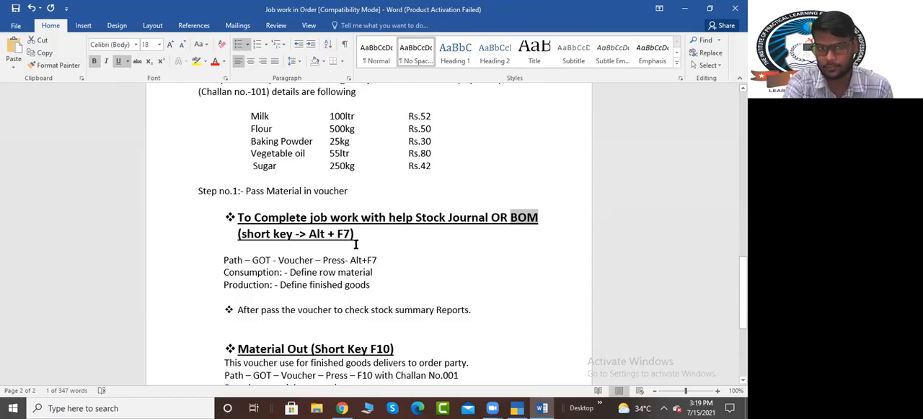
left_click(204, 404)
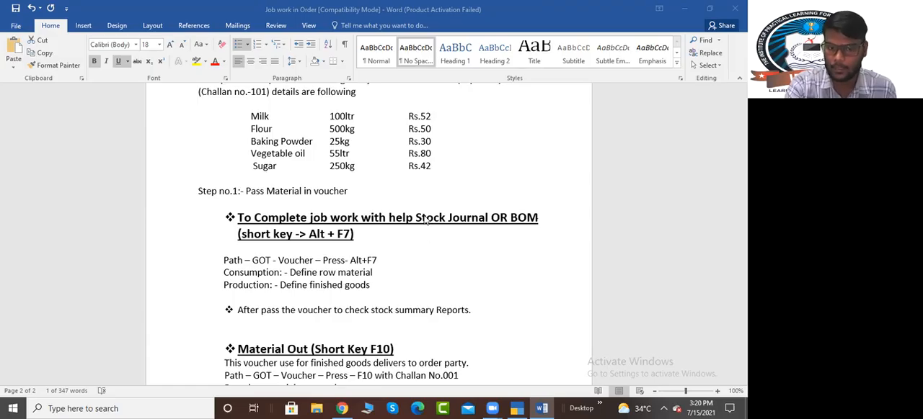
key("ctrl+shift+Left")
left_click_drag(417, 217, 490, 217)
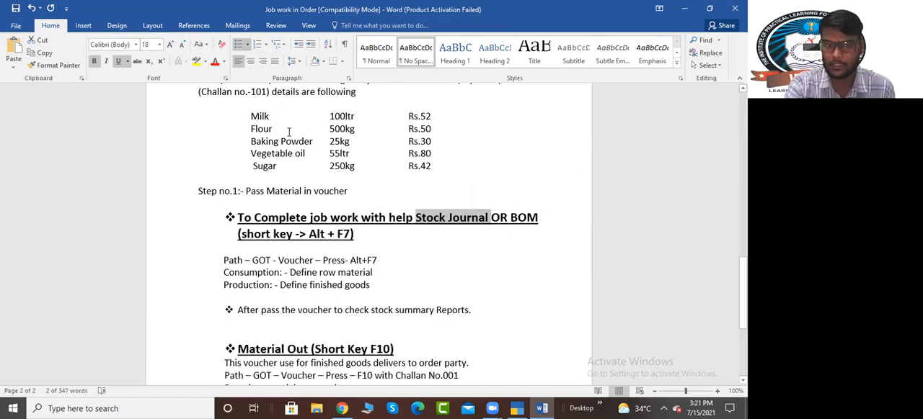
left_click_drag(417, 218, 539, 219)
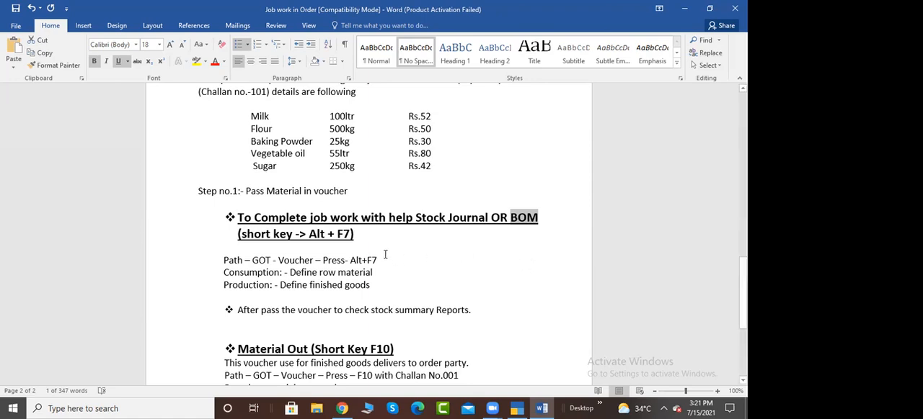
Step: Start a Stock Journal voucher in TallyPrime and check the Word notes on what consumption and production should contain
left_click(516, 409)
key("v")
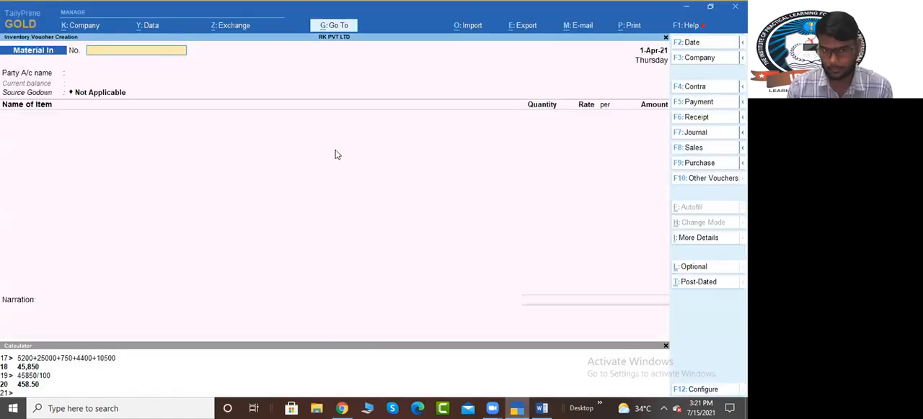
key("alt")
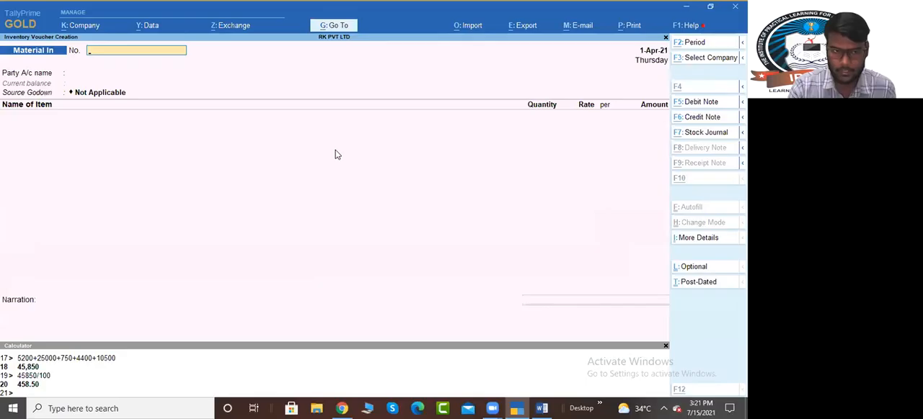
key("alt+F7")
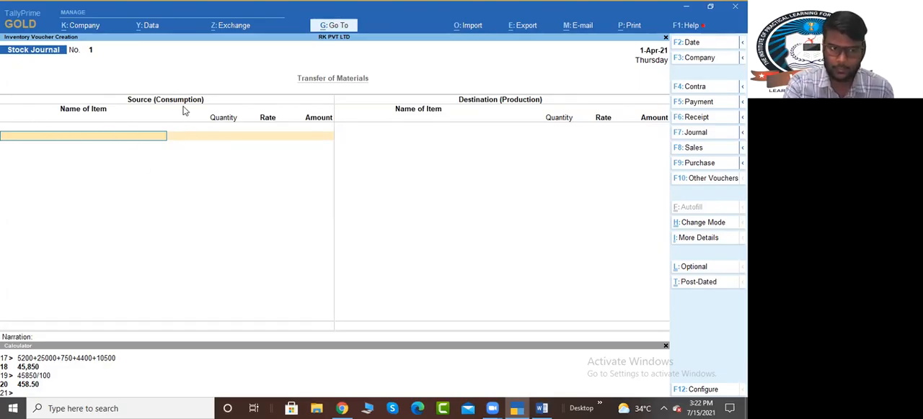
left_click(541, 409)
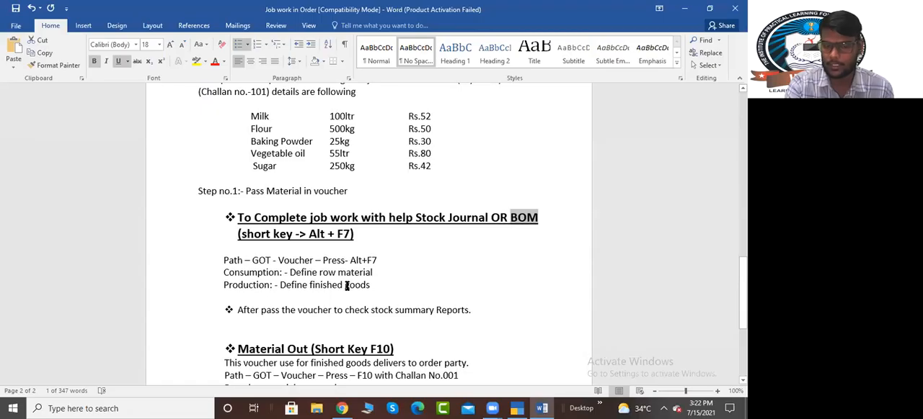
key("alt+Tab")
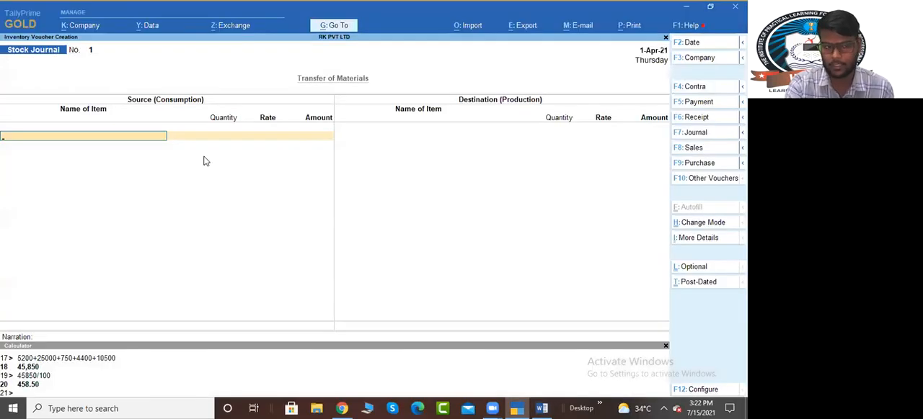
Step: Add Milk to the Source (Consumption) side with a quantity of 100 LTR at 52.00 per LTR
type("Mil")
key("Return")
key("Return")
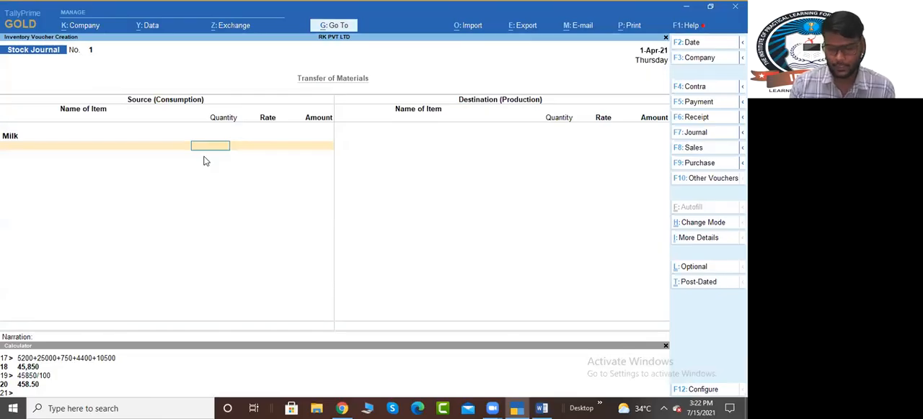
type("100")
key("Return")
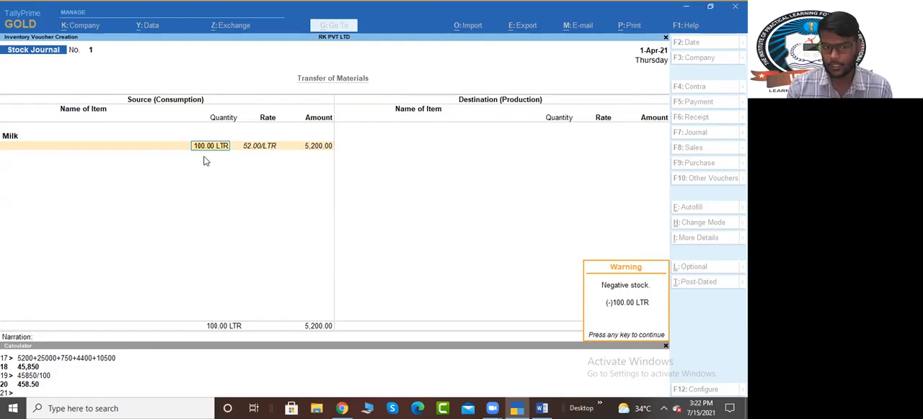
key("Return")
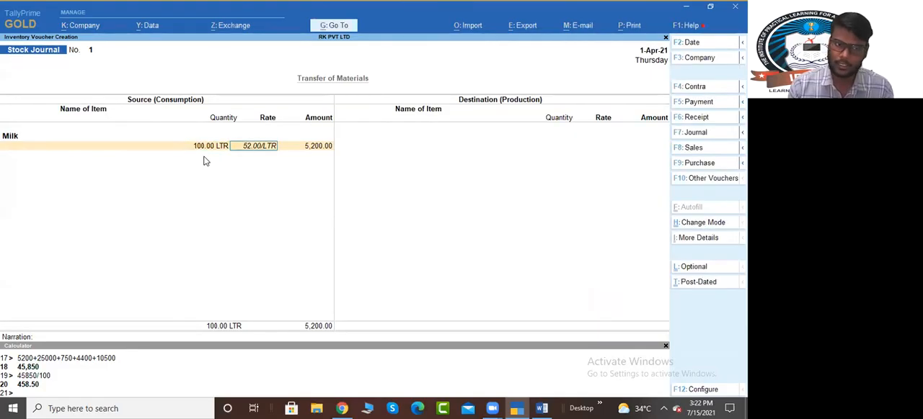
key("Return")
key("Return")
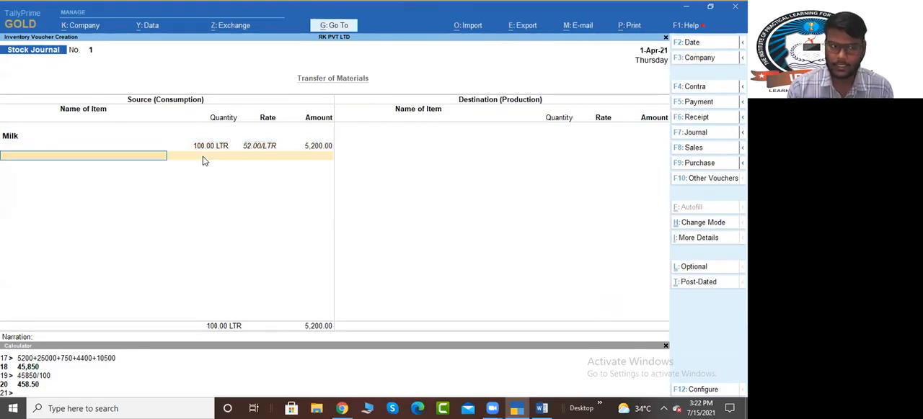
Step: Add Flour to the Source (Consumption) side with a quantity of 500 KGS at 50.00 per KGS
type("Flo")
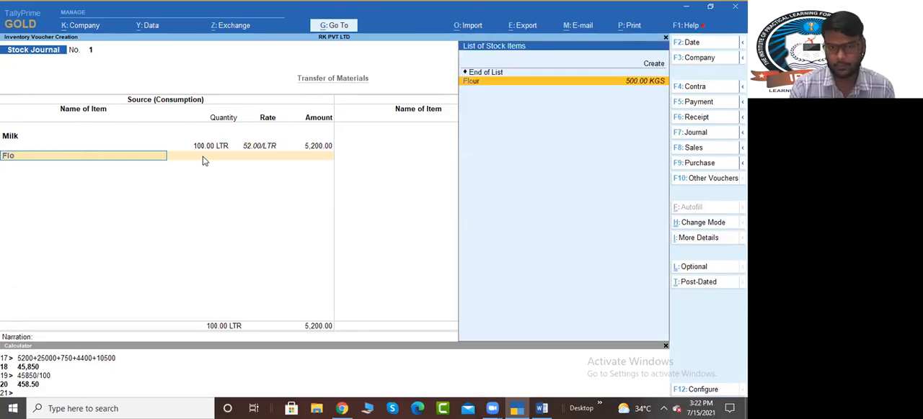
key("Return")
key("Return")
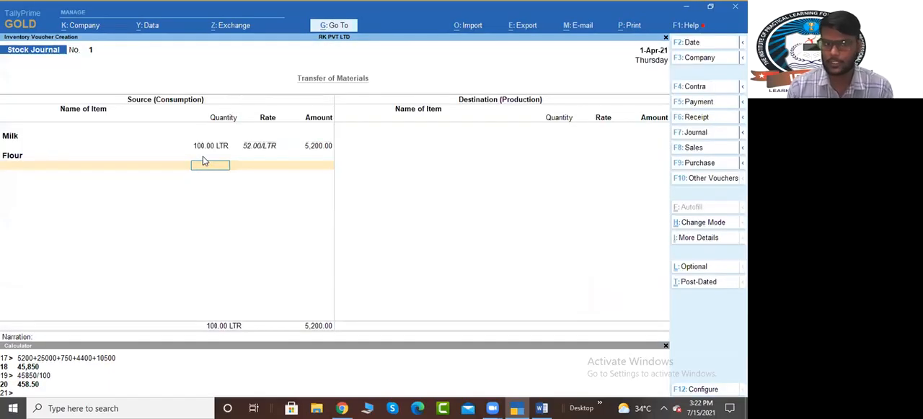
type("500")
key("Return")
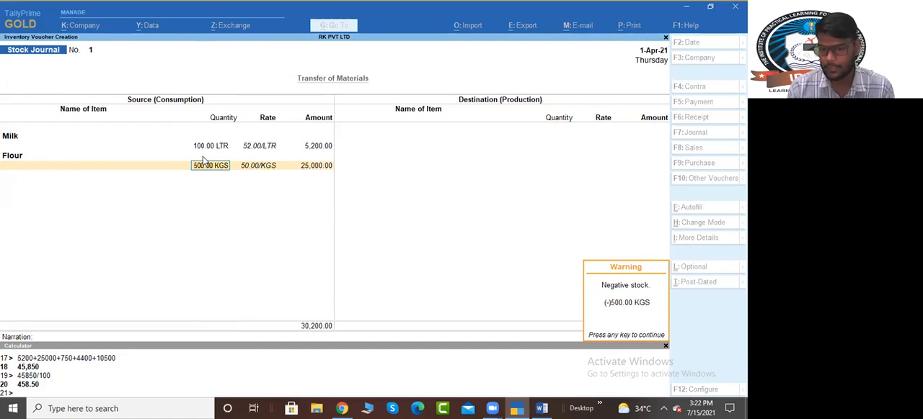
key("Return")
Step: Add Baking Powder to the Source (Consumption) side with a quantity of 25 KGS at 30.00 per KGS
key("Return")
key("Return")
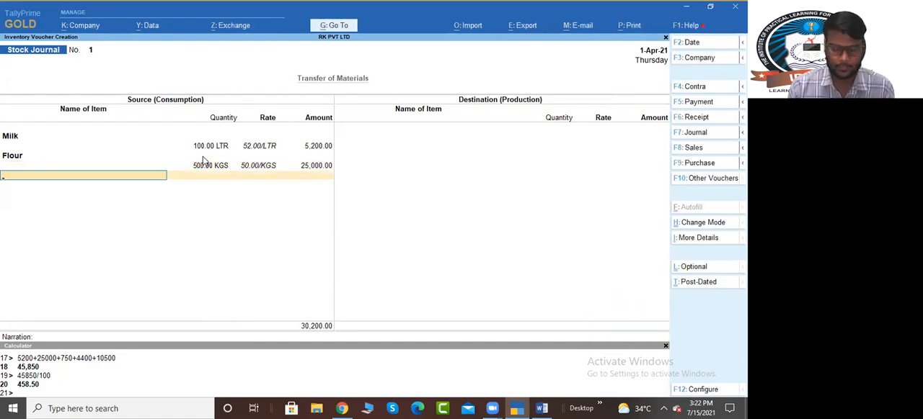
type("bak")
key("Return")
key("Return")
type("25")
key("Return")
key("Return")
key("Return")
key("Return")
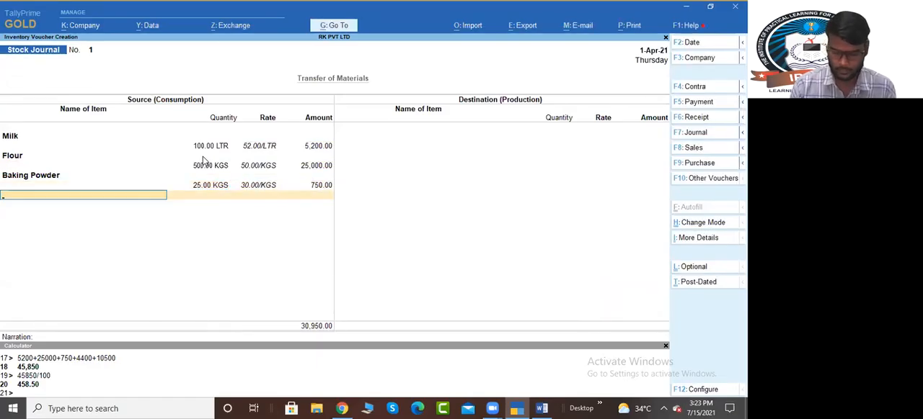
Step: Add Vegetable Oil to the Source (Consumption) side with a quantity of 55 LTR at 80.00 per LTR
type("Ve")
key("Return")
key("Return")
type("80")
key("Return")
key("BackSpace")
key("BackSpace")
key("BackSpace")
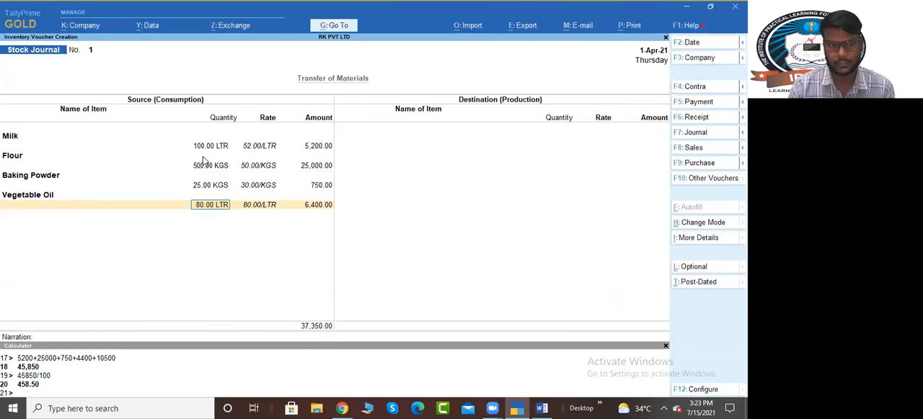
key("Return")
key("Return")
type("55")
key("Return")
key("Return")
key("Return")
Step: Add Sugar to the Source (Consumption) side with a quantity of 250 KGS at 42.00 per KGS and finish the consumption list
key("Return")
type("su")
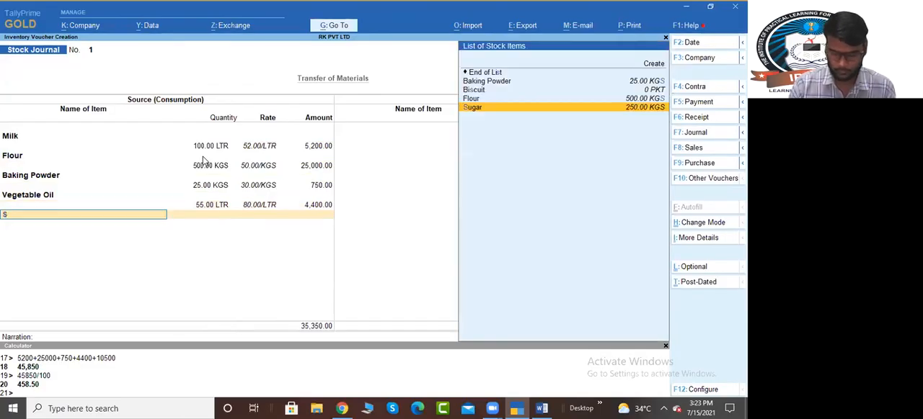
key("Return")
key("Return")
type("250")
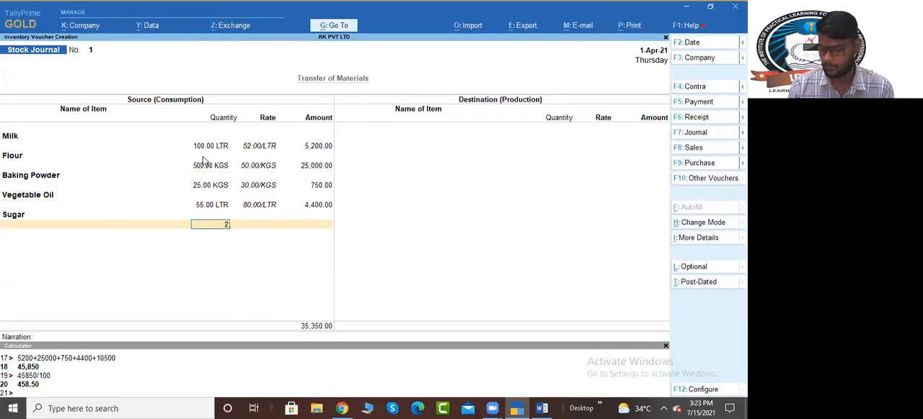
Step: Add Biscuit to the Destination (Production) side with 100 PKT at 458.50 per PKT and save the Stock Journal
key("Return")
key("Return")
key("Return")
key("Return")
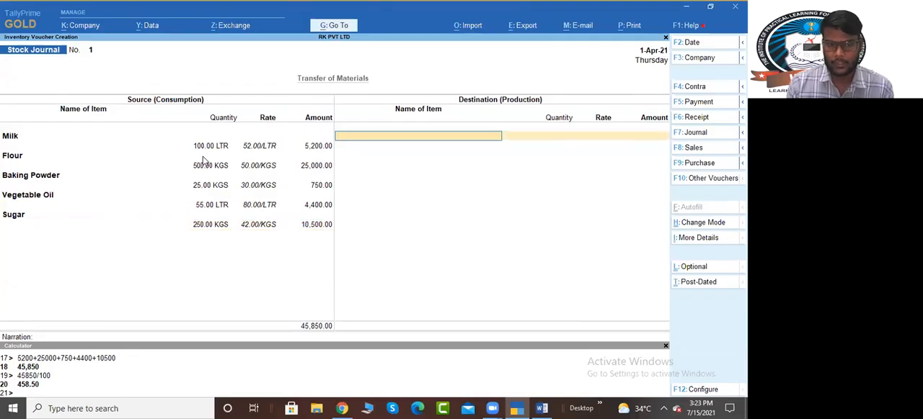
type("Bis")
key("Return")
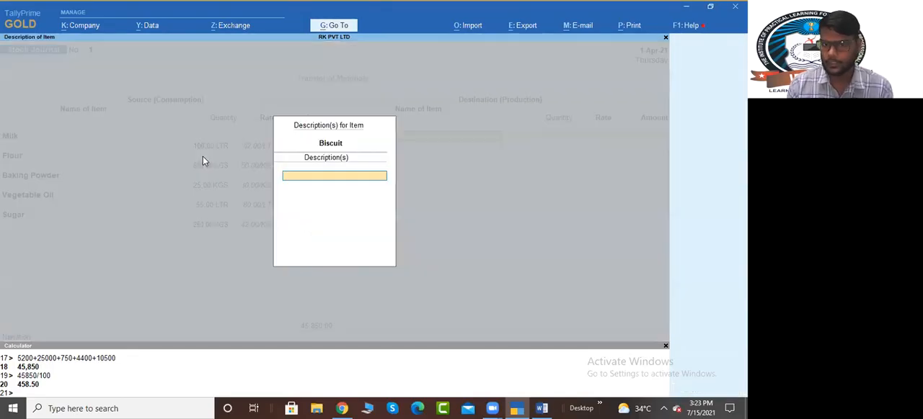
key("Return")
type("100")
key("Return")
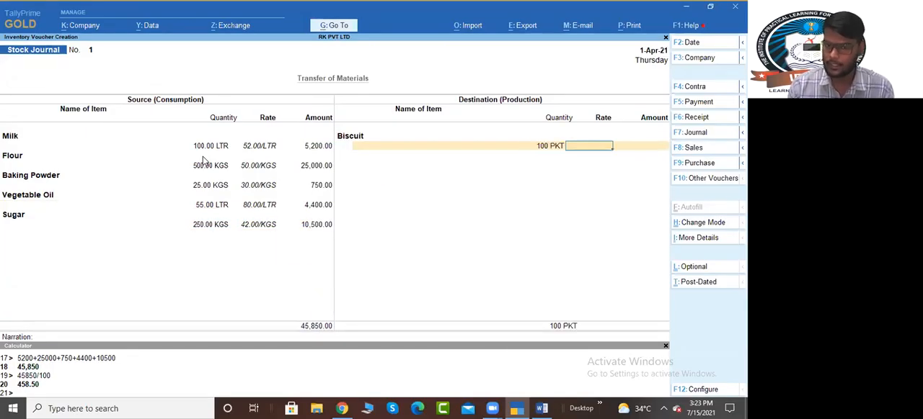
type("458.50")
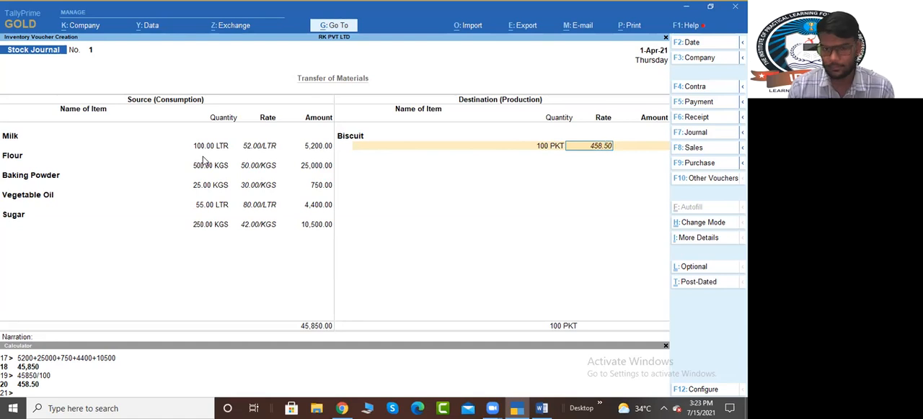
key("Return")
key("Return")
key("Return")
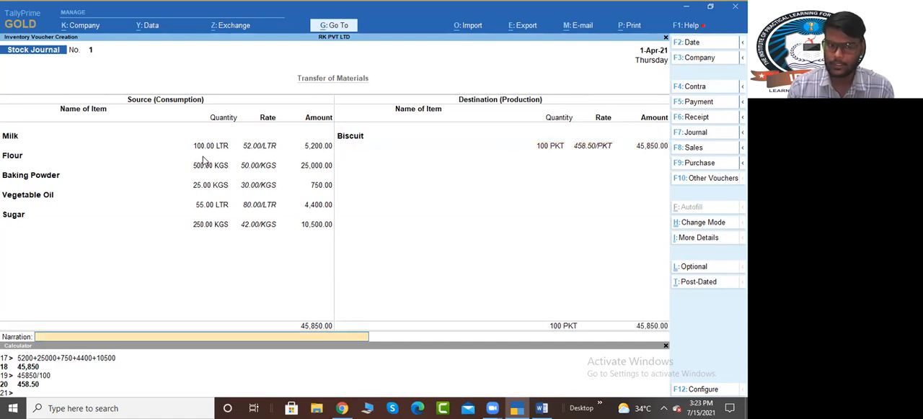
key("Return")
key("Return")
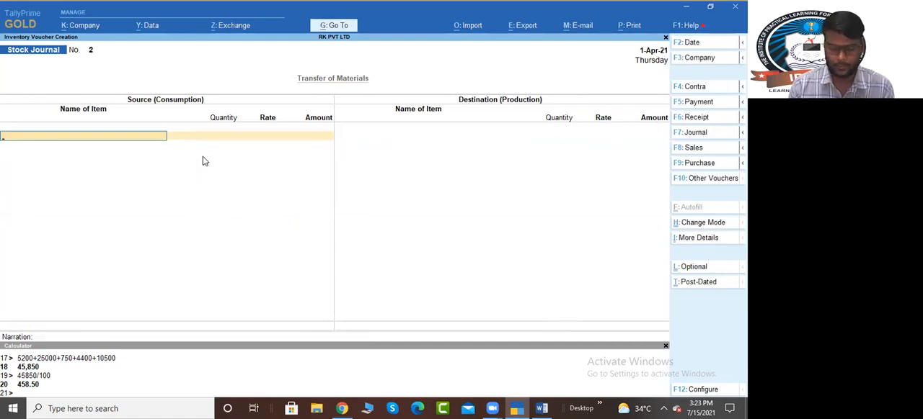
Step: Examine the Stock Summary in detail for the closing balances of the finished goods and raw materials
key("Escape")
key("s")
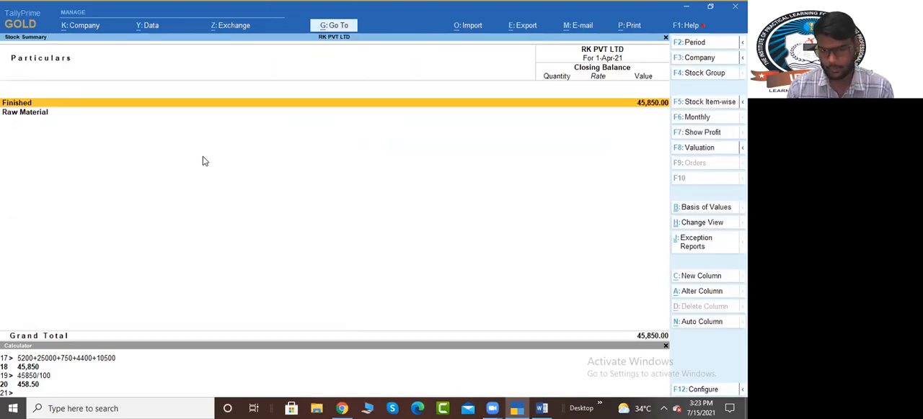
key("alt+F5")
key("Down")
key("Down")
key("Down")
key("Down")
key("Down")
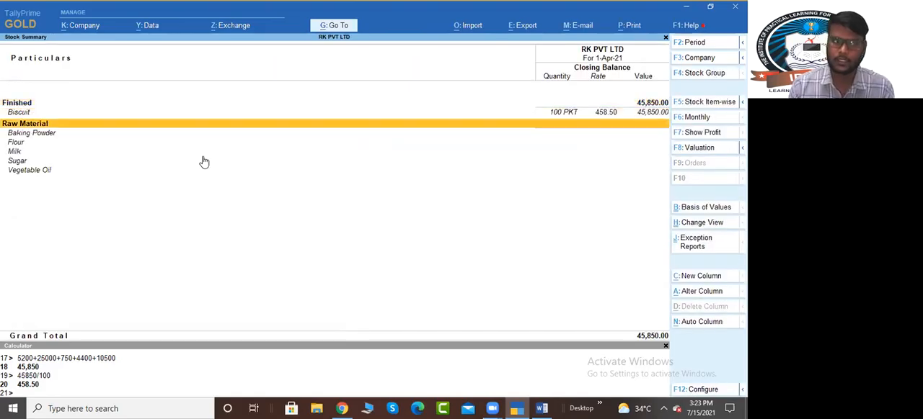
key("Down")
key("Up")
key("Up")
key("Up")
key("Down")
key("Down")
key("Down")
key("Down")
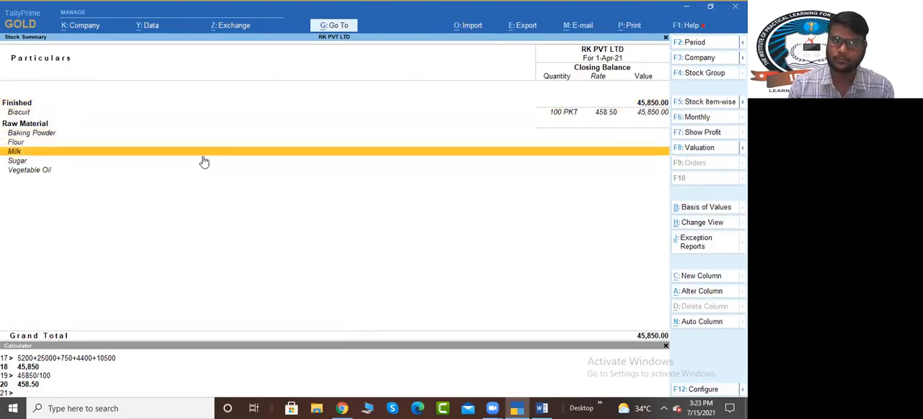
key("Up")
key("Up")
key("Up")
key("Up")
key("Up")
key("Up")
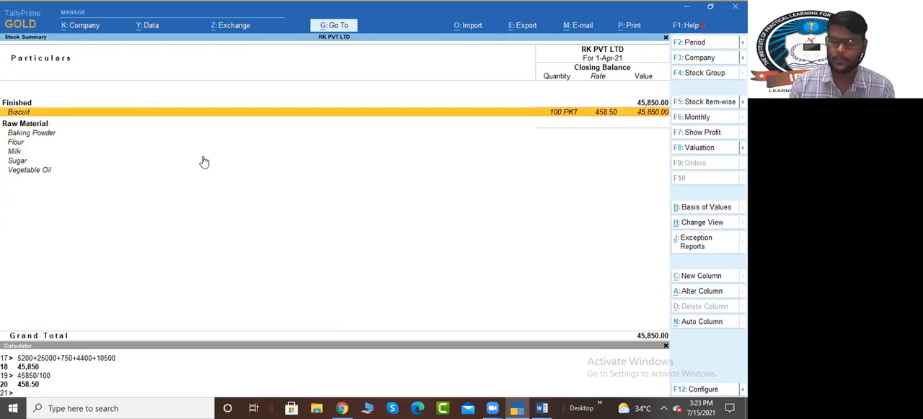
key("Escape")
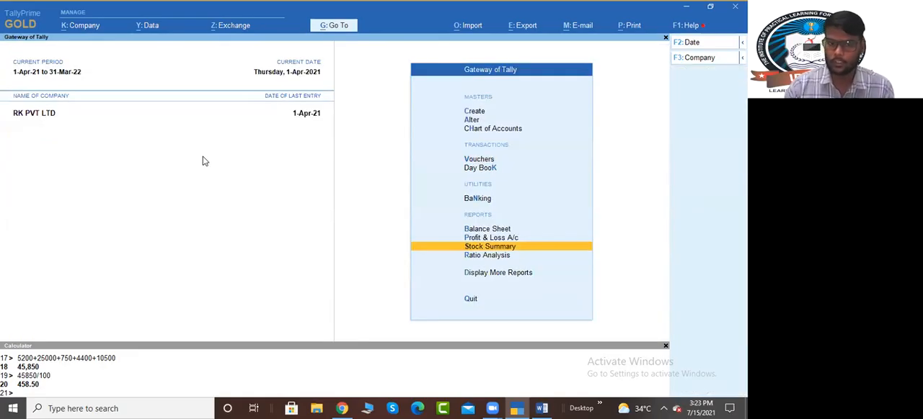
Step: Check the Negative Stock exception report for RK PVT LTD and return to the Gateway of Tally
key("Down")
key("Down")
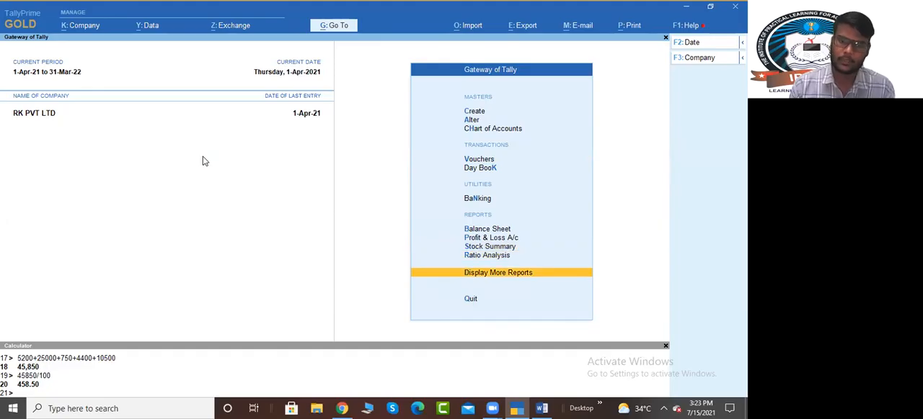
key("Return")
key("Down")
key("Down")
key("Down")
key("Down")
key("Down")
key("Down")
key("Down")
key("Down")
key("Down")
key("Down")
key("Down")
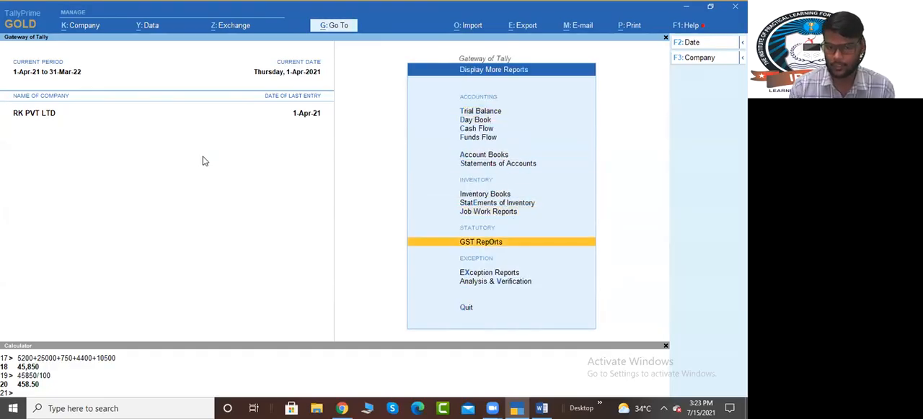
key("Up")
key("Return")
key("Down")
key("Down")
key("Down")
key("Down")
key("Down")
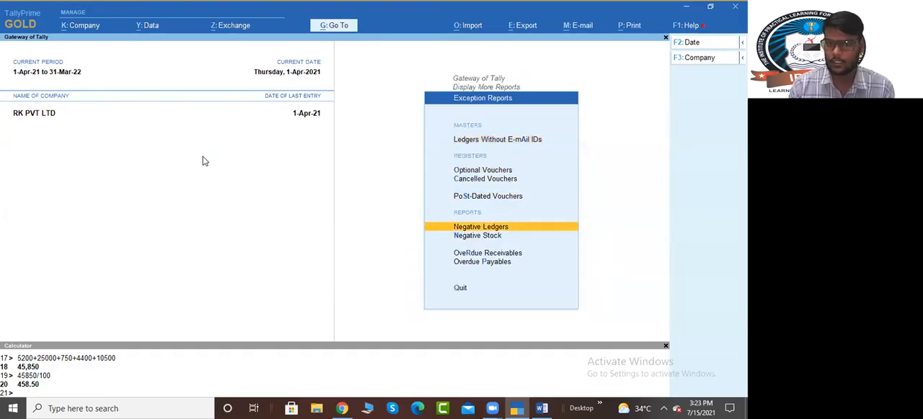
key("Return")
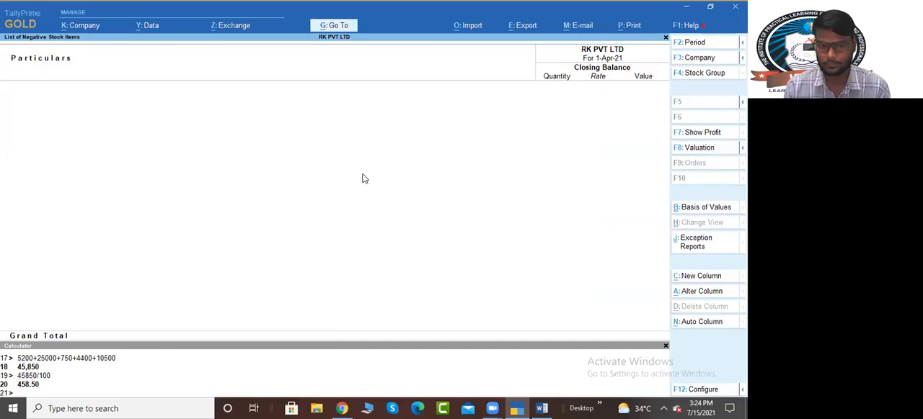
key("Escape")
key("Escape")
key("Escape")
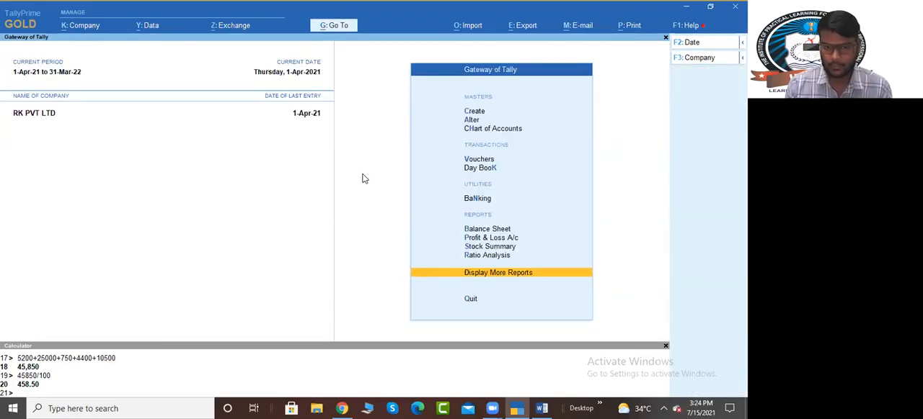
key("Escape")
key("Escape")
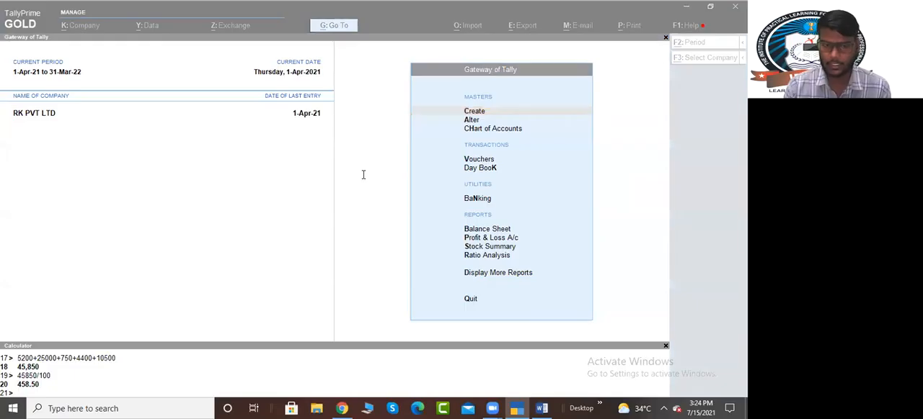
Step: Switch to the Word notes and highlight the Material Out heading to review that voucher's purpose
key("alt+Tab")
scroll(244, 262, "down", 3)
left_click_drag(238, 244, 401, 245)
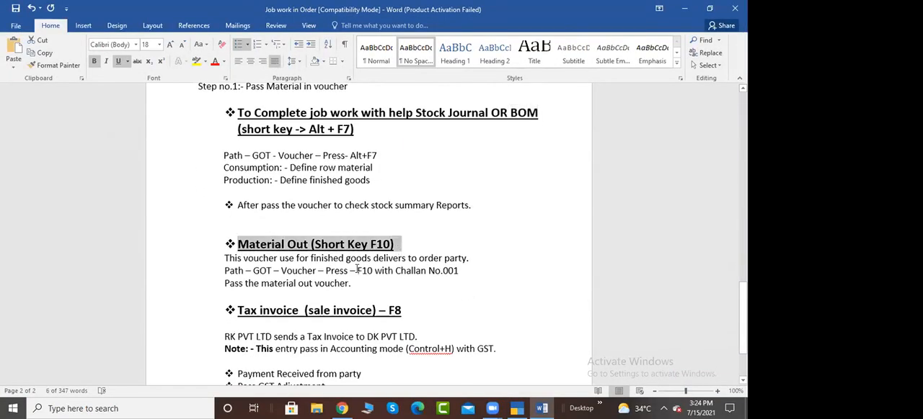
Step: Switch back to TallyPrime and start a Material Out inventory voucher
key("alt+Tab")
key("Down")
key("Down")
key("Down")
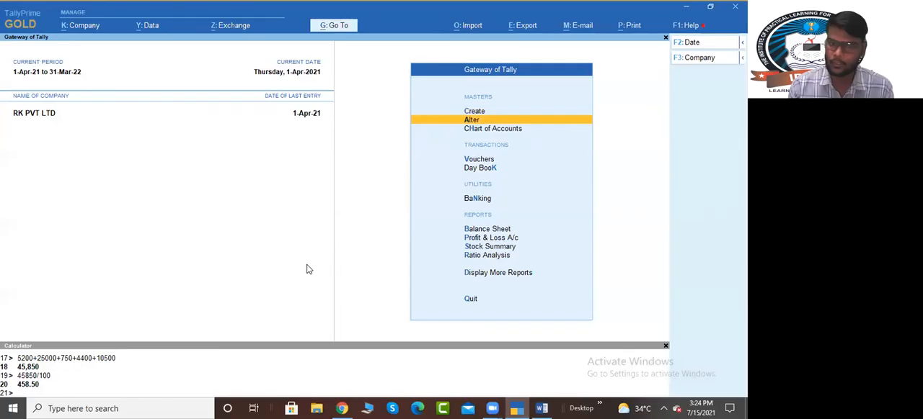
key("Return")
key("F10")
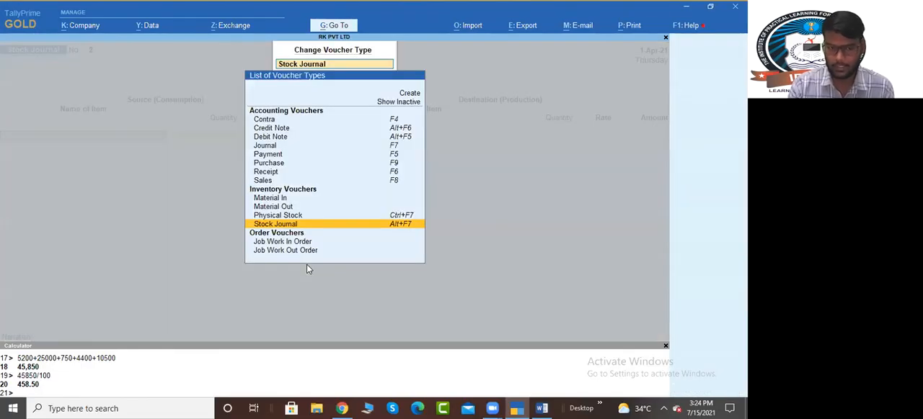
key("Up")
key("Up")
key("Return")
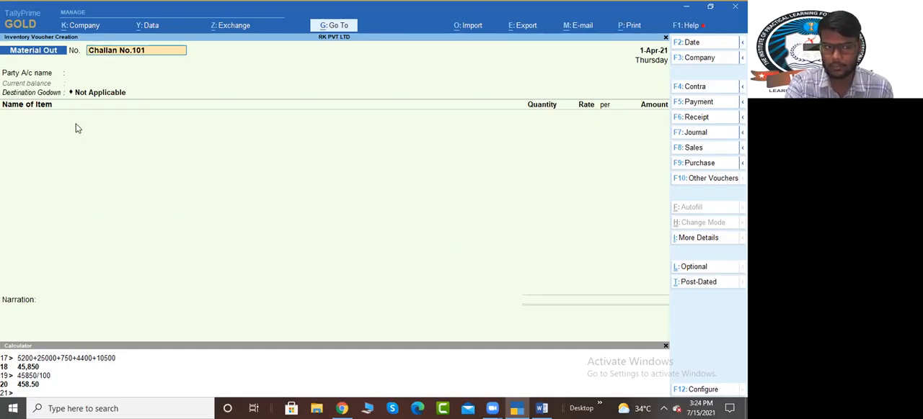
Step: Set the party to DK PVT LTD, link its pending Material Dispatch Order, and accept the dispatch and party details
key("Return")
key("Down")
key("Return")
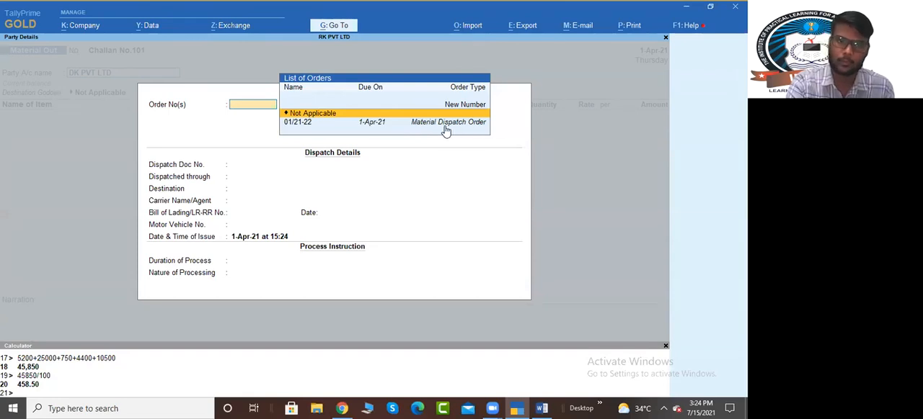
key("Down")
key("Return")
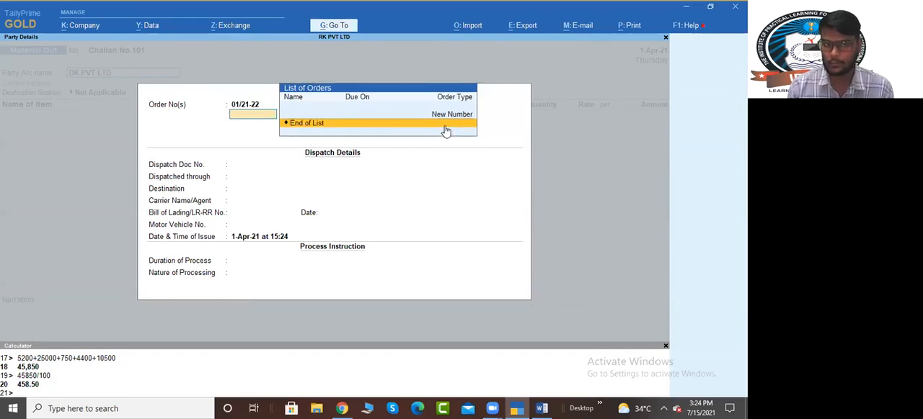
key("Return")
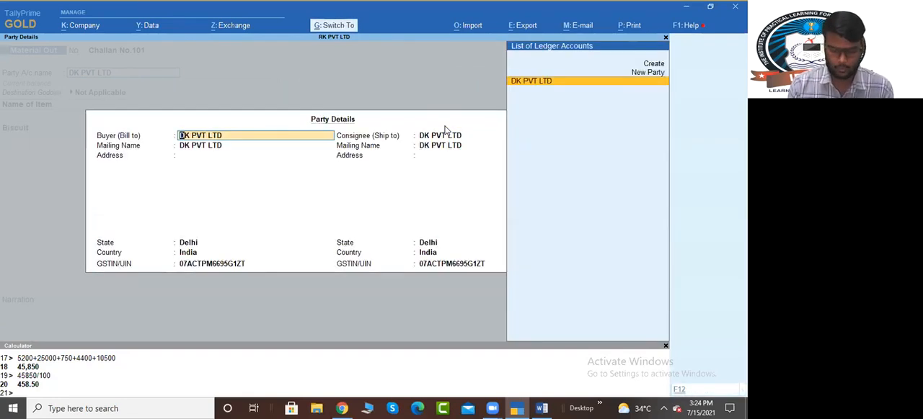
key("ctrl+a")
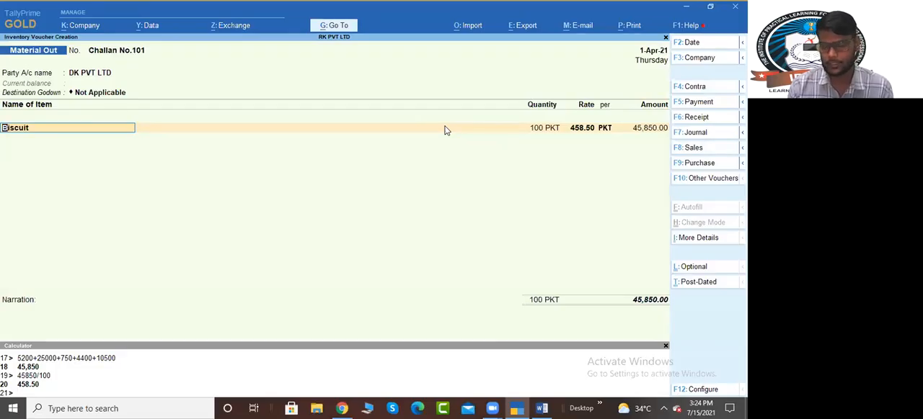
Step: Accept the Biscuit line of 100 PKT at 458.50 per PKT and save the Material Out voucher
key("Return")
key("Return")
key("Return")
key("Return")
key("Return")
key("Return")
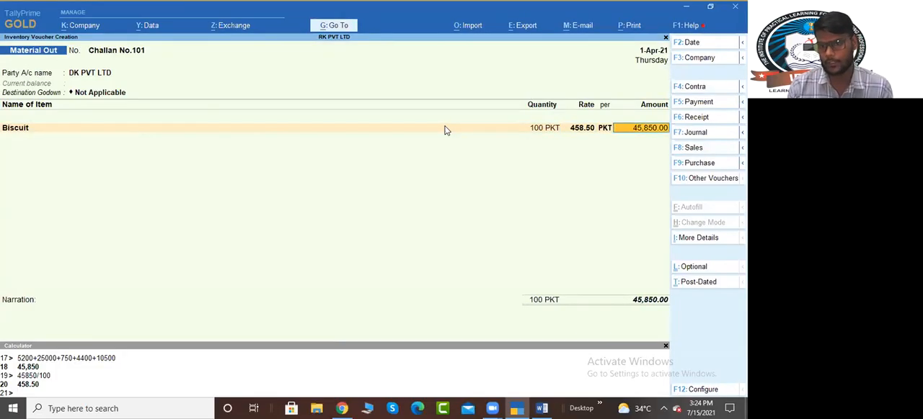
key("Return")
key("Return")
key("Return")
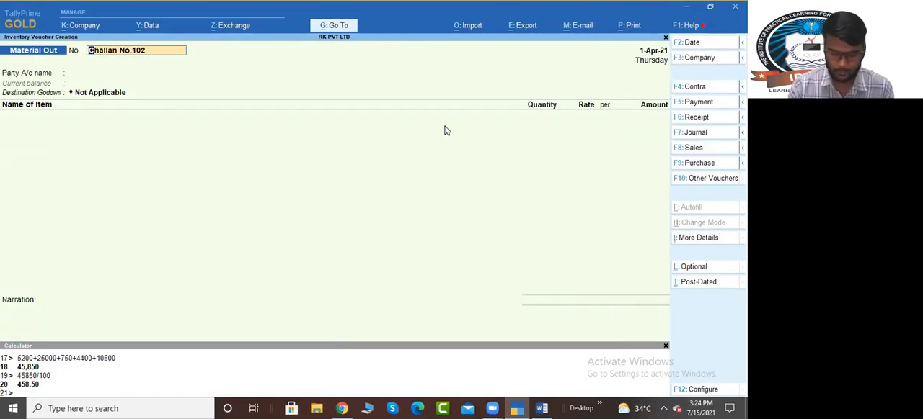
Step: Check the Stock Summary for the Biscuit and raw material balances and return to the Gateway of Tally
key("alt+g")
type("Stock")
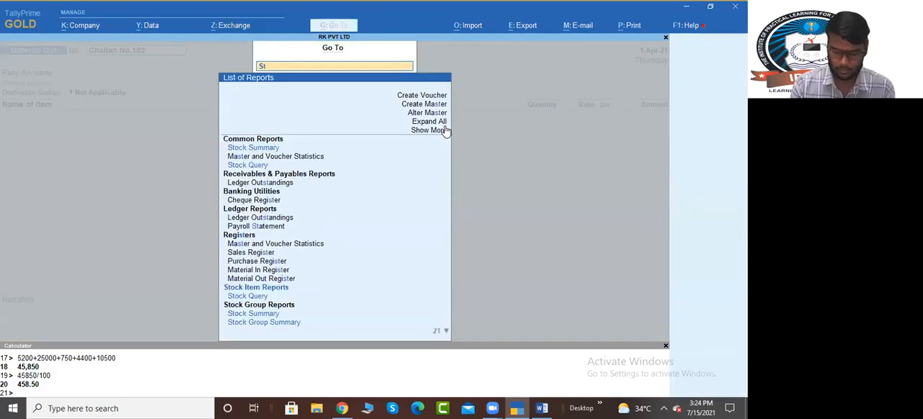
key("Return")
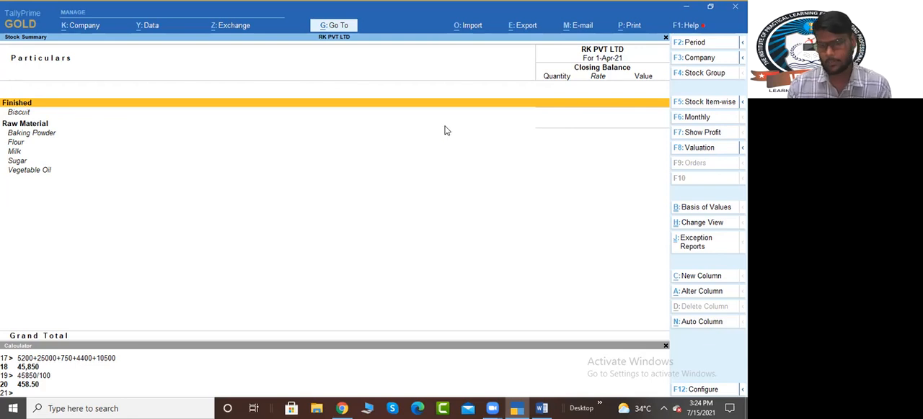
key("Escape")
key("Escape")
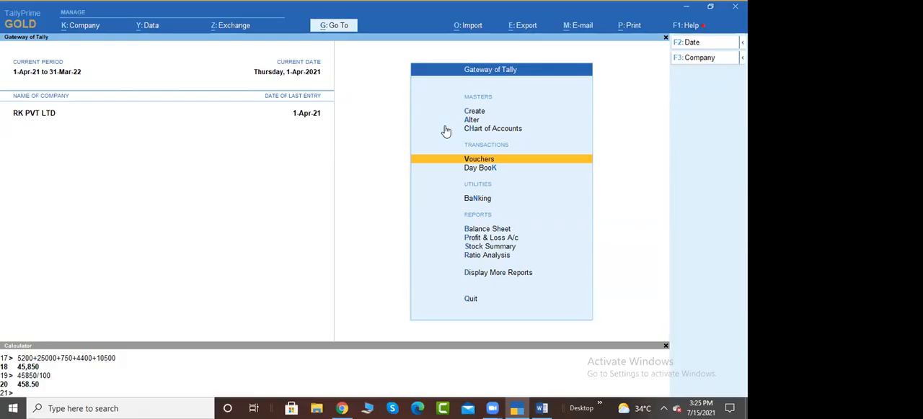
Step: Start a Sales voucher in RK PVT LTD's books
key("Return")
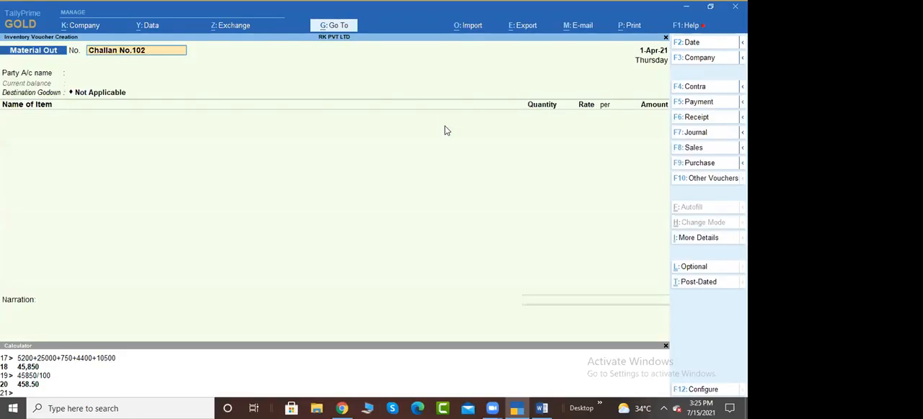
key("F9")
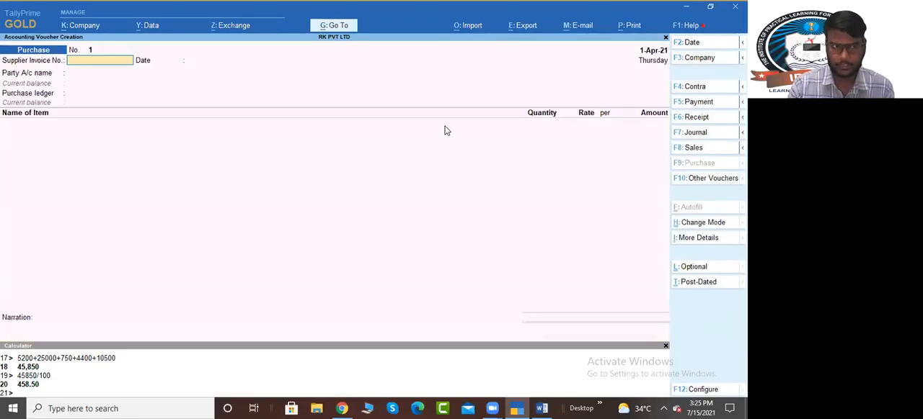
key("F8")
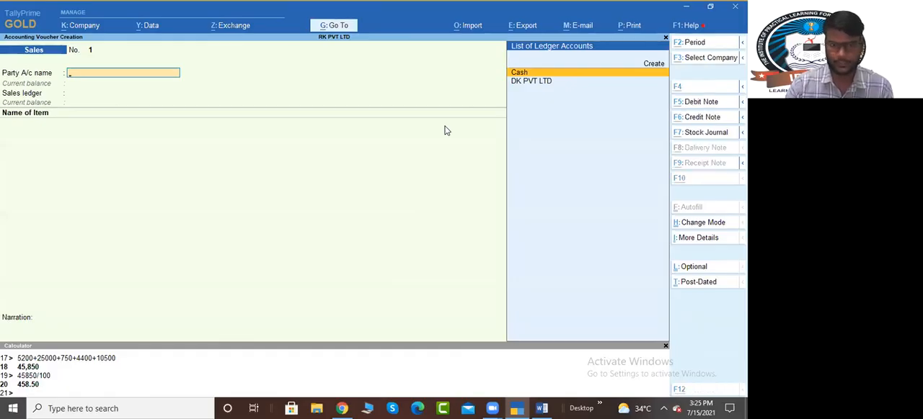
key("alt+Tab")
key("alt+Tab")
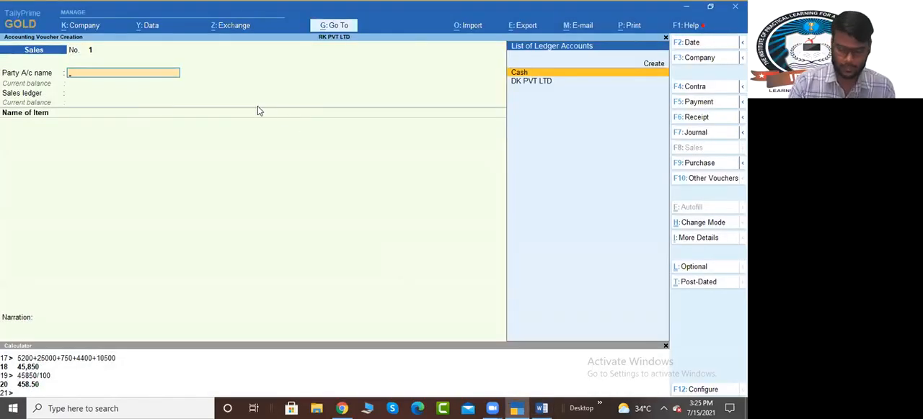
type("r")
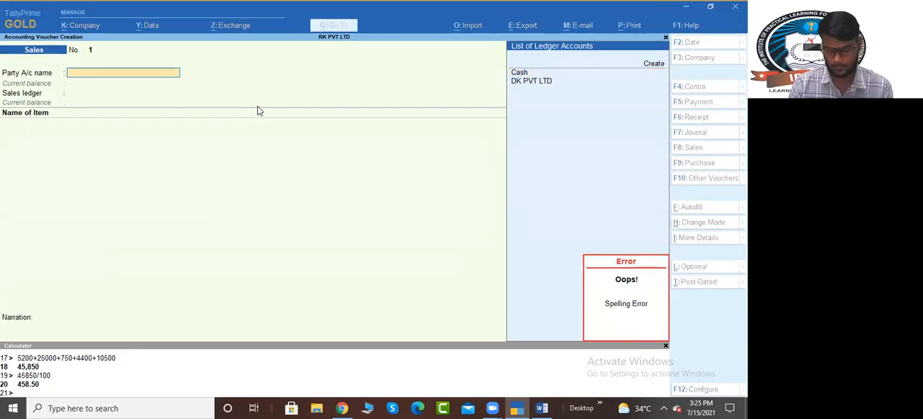
Step: Open the Sales voucher type master for alteration
key("alt+g")
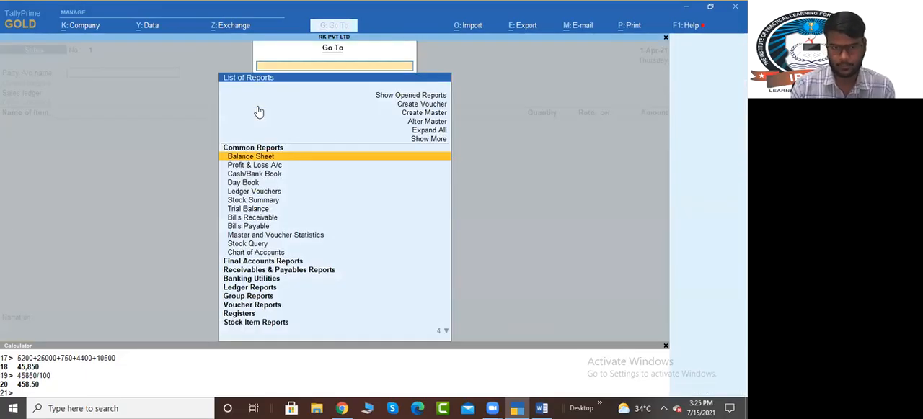
key("Up")
key("Up")
key("Up")
key("Return")
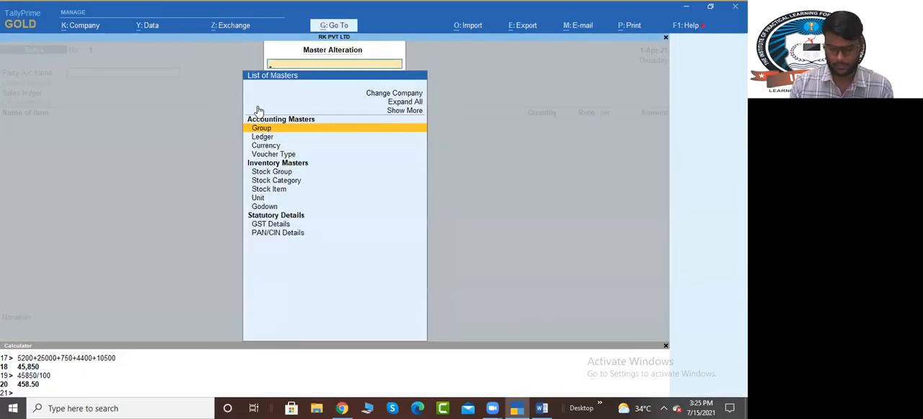
type("Sa")
key("BackSpace")
key("BackSpace")
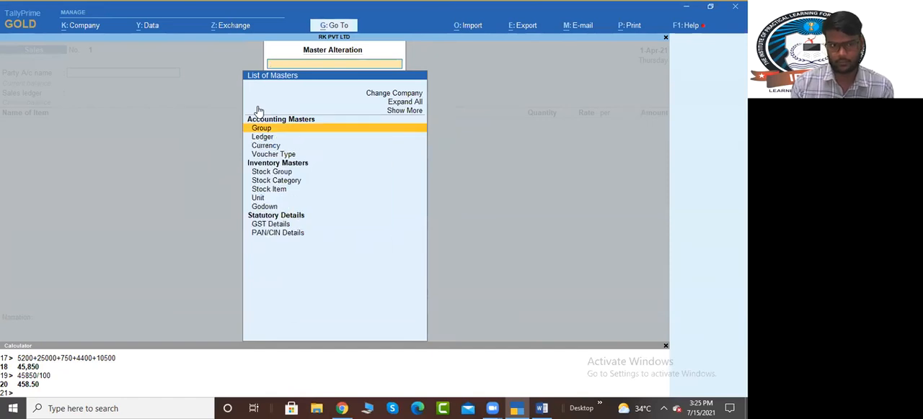
type("V")
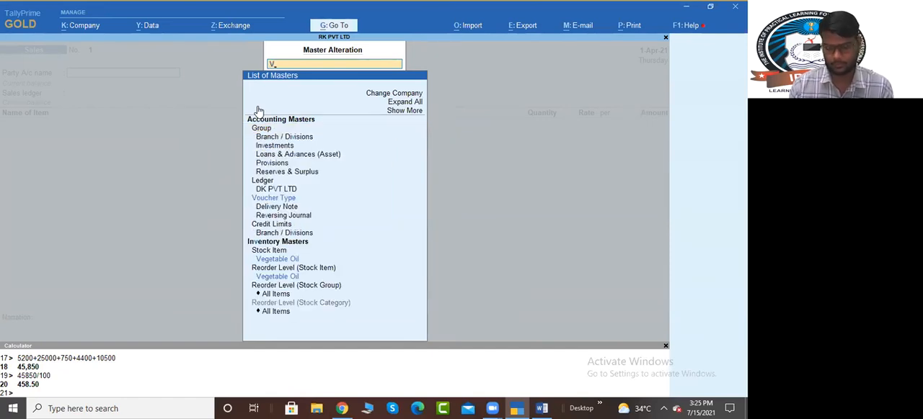
type("oucher")
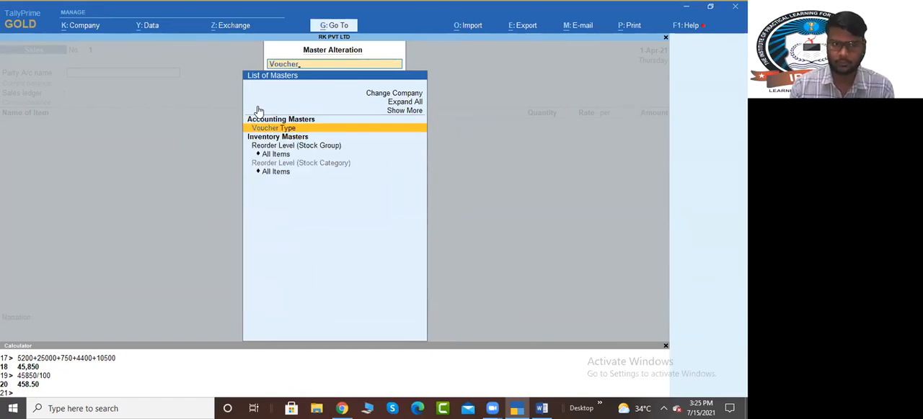
key("Return")
type("Sale")
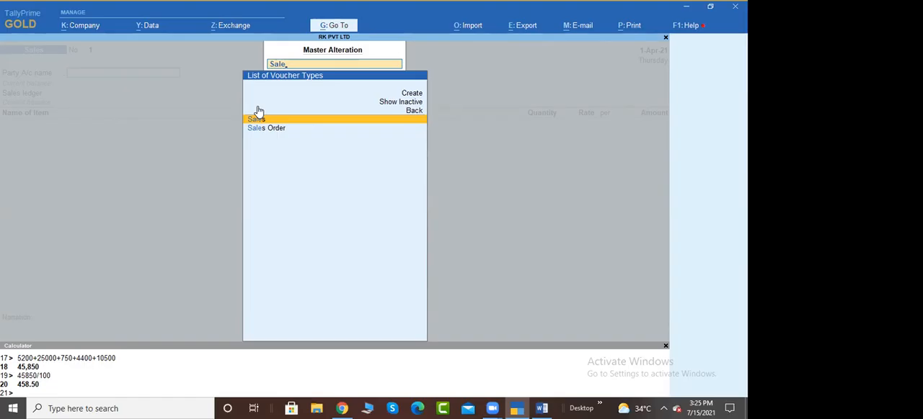
key("Return")
key("Return")
key("Return")
key("Return")
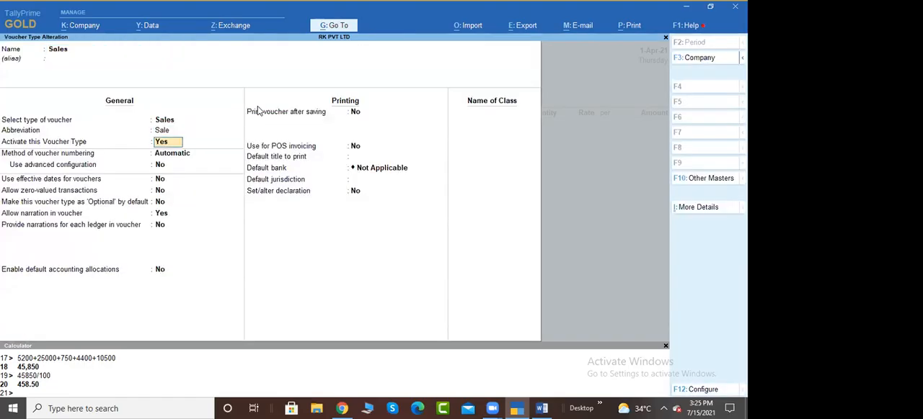
Step: Set the Sales voucher numbering to Automatic (Manual Override), preventing duplicates and enabling advanced configuration
key("Down")
key("Down")
key("Up")
key("Return")
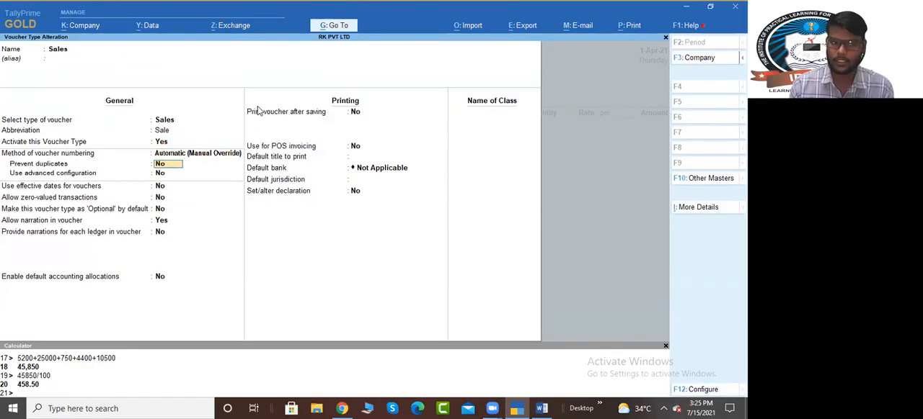
key("t")
key("BackSpace")
key("Down")
key("Return")
key("y")
key("Return")
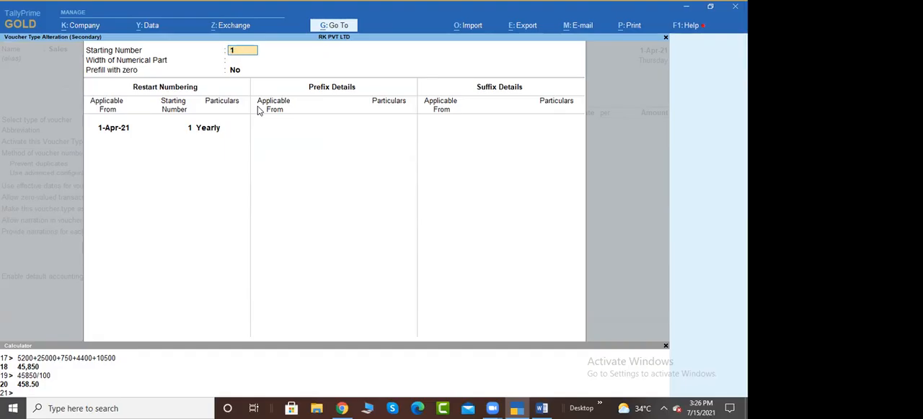
Step: Keep the starting number at 1, set the numerical part's width to 3 and prefill it with zero
key("Return")
type("3")
key("Return")
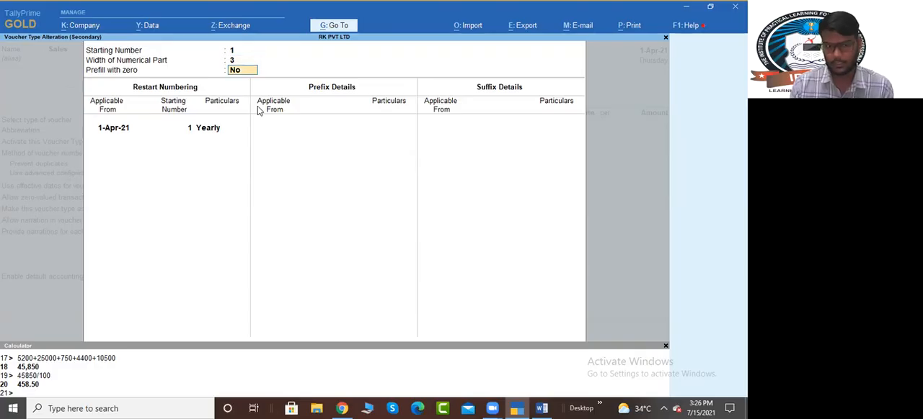
key("y")
key("Return")
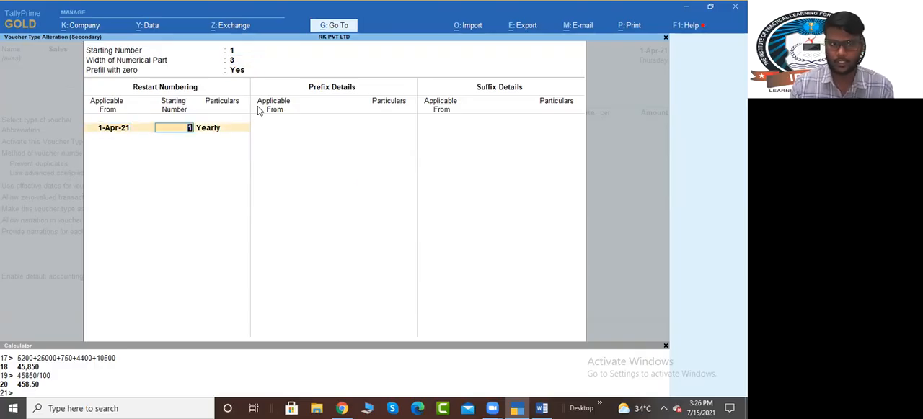
Step: Keep the yearly numbering restart and add the prefix RK- applicable from 1-Apr-21
key("Return")
key("Return")
key("Return")
key("Return")
type("RK")
Step: Leave the suffix details empty, save the Sales voucher type and return to the Sales voucher
key("Return")
key("Return")
key("Return")
key("Return")
key("Return")
key("Return")
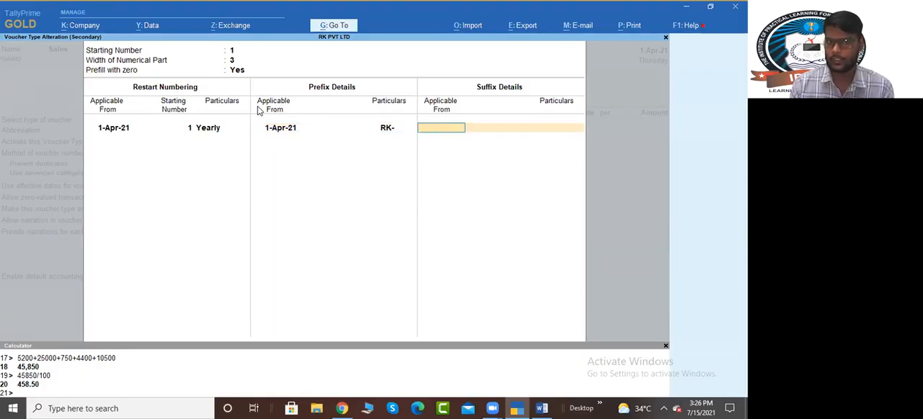
key("Return")
key("Return")
key("Return")
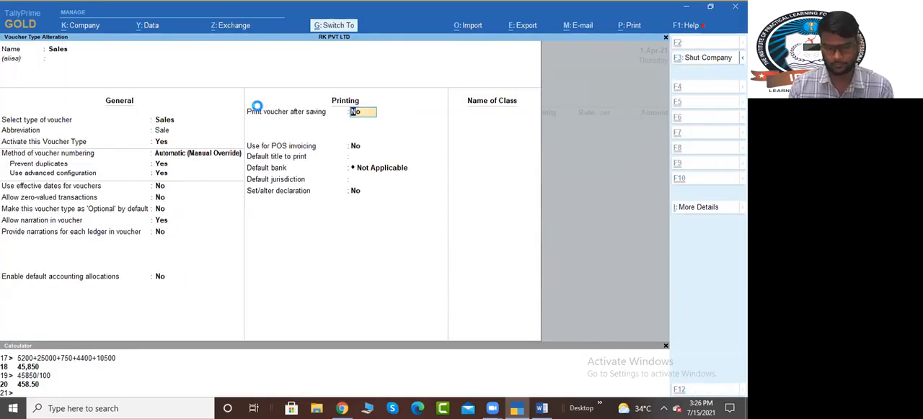
key("ctrl+a")
key("Escape")
key("Escape")
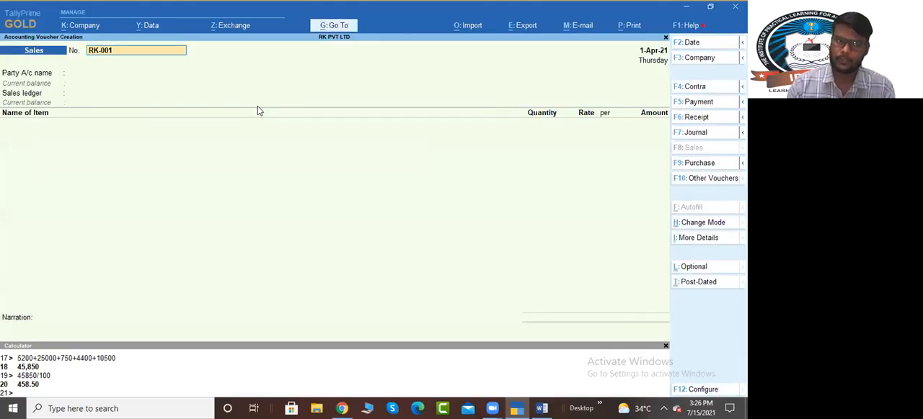
Step: Change the Sales voucher mode to Accounting Invoice
key("ctrl")
left_click(259, 111)
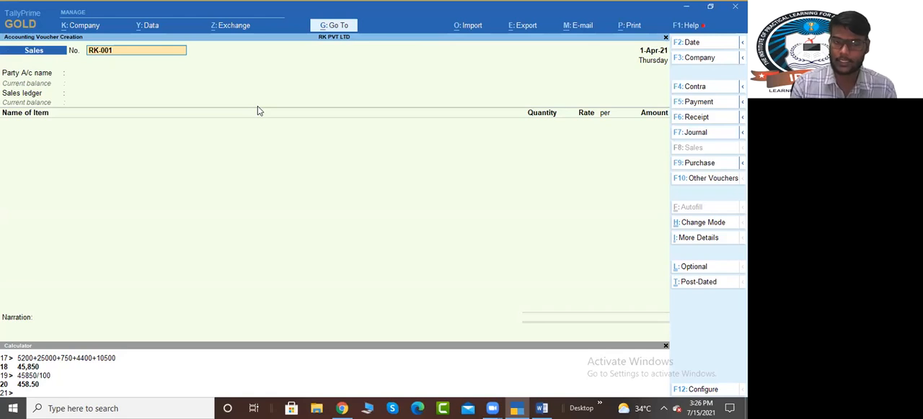
key("ctrl")
key("ctrl+h")
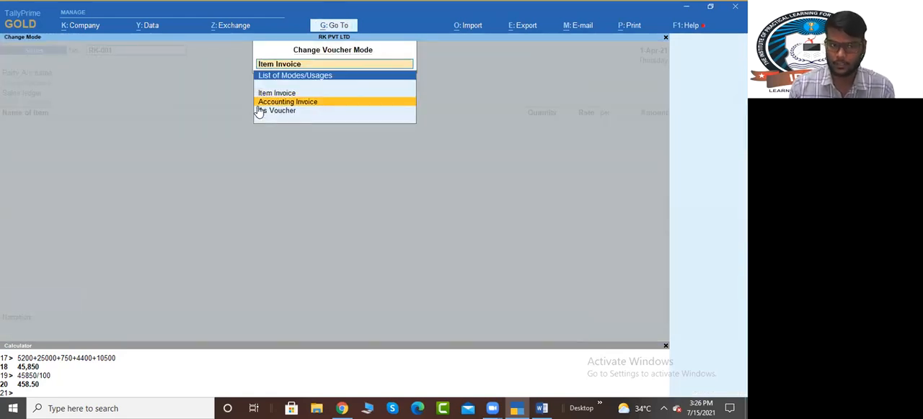
left_click(258, 105)
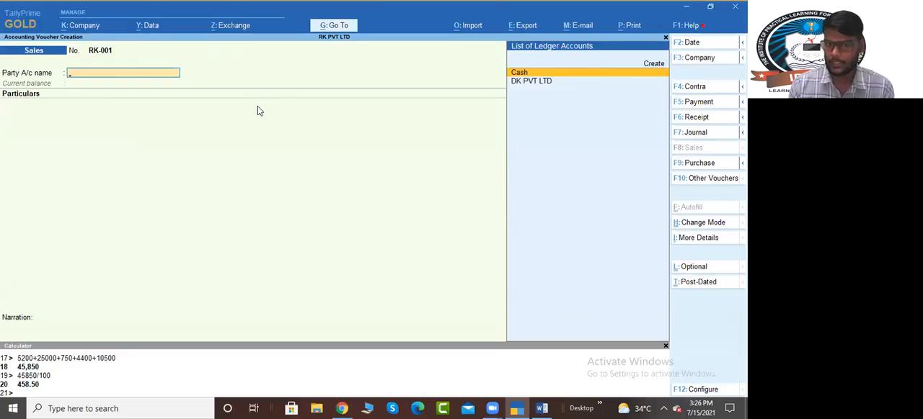
Step: Set the Sales voucher's party to DK PVT LTD and accept its dispatch and party details
key("Down")
key("Return")
key("ctrl+a")
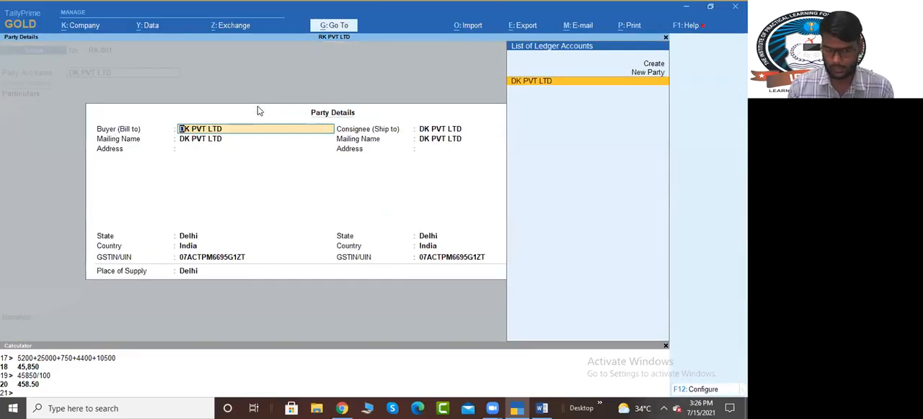
key("ctrl+a")
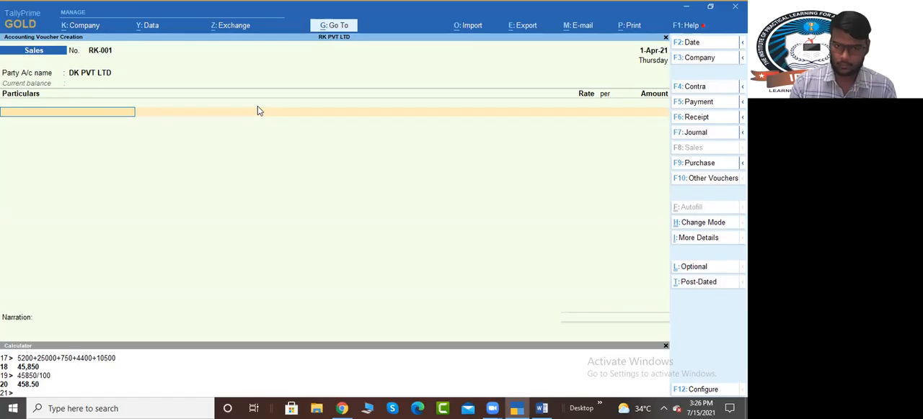
Step: Create a ledger named Job Work Service under Indirect Incomes from the invoice's particulars line
key("alt+c")
type("Joi")
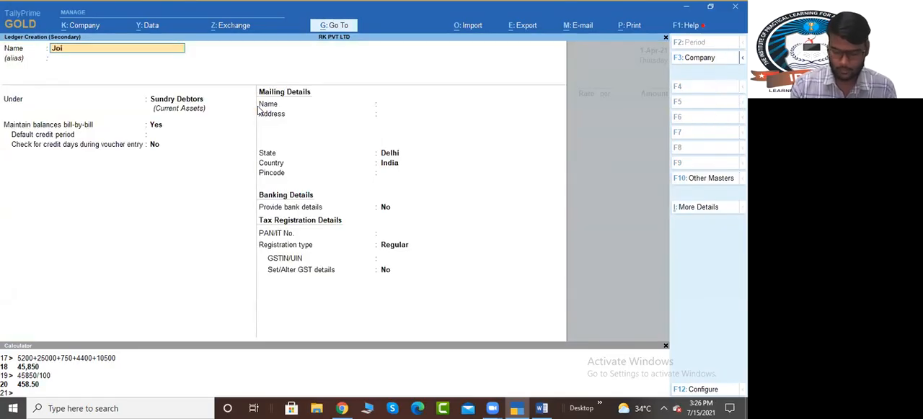
type("b")
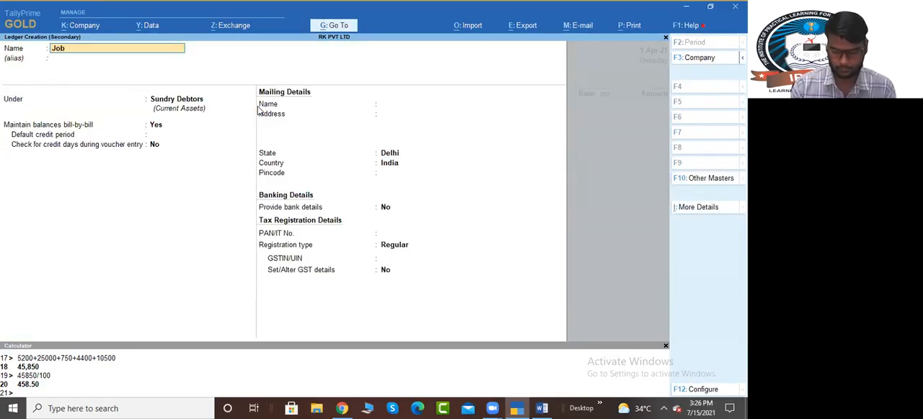
type(" Work Service")
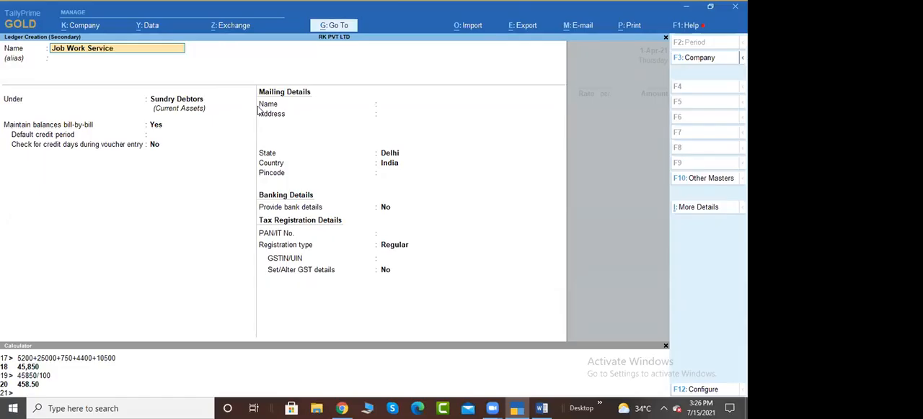
key("Return")
key("Return")
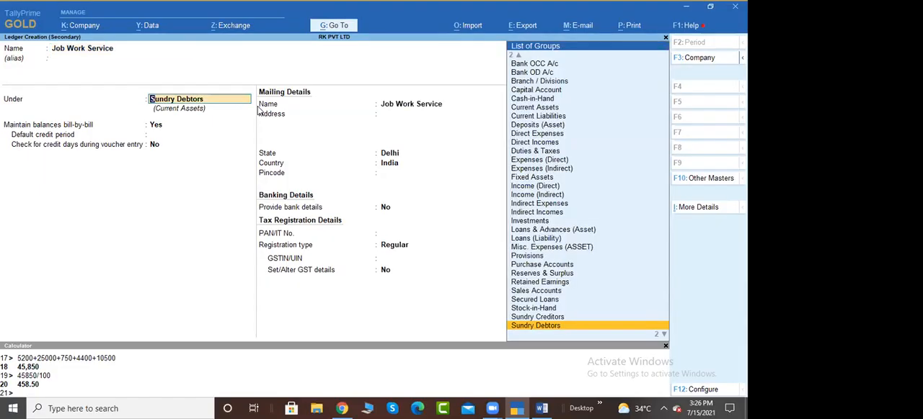
type("Indi")
key("Down")
key("Down")
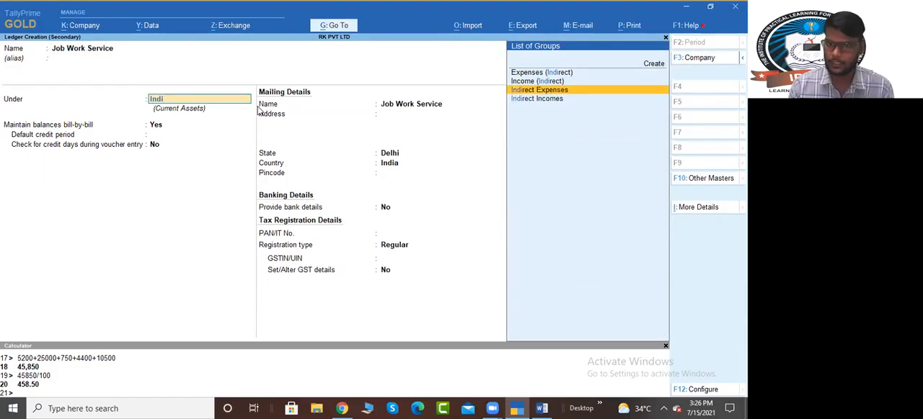
key("Return")
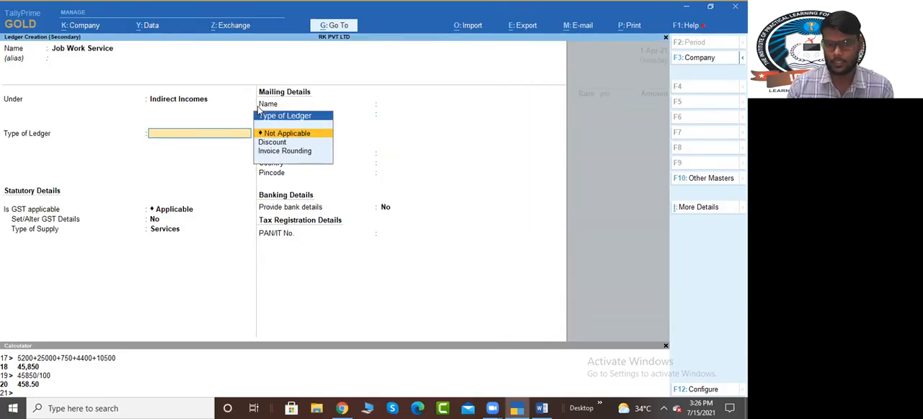
Step: Keep the ledger type Not Applicable and GST Applicable, and enable Set/Alter GST Details for the ledger
key("Return")
key("Return")
key("Return")
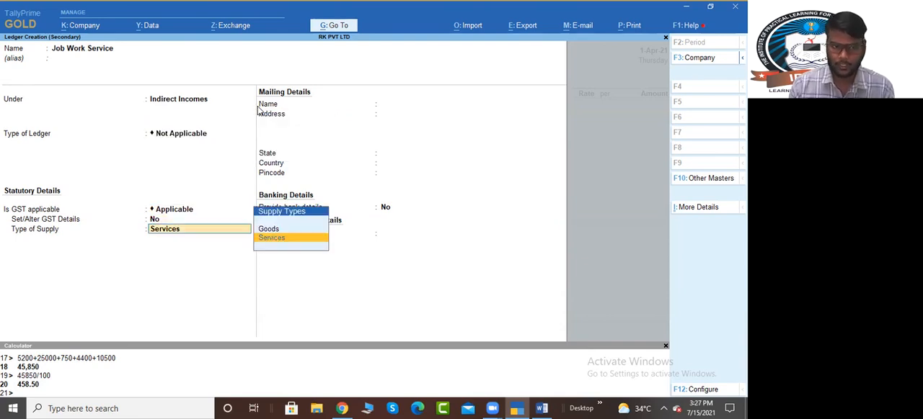
key("BackSpace")
type("y")
key("Return")
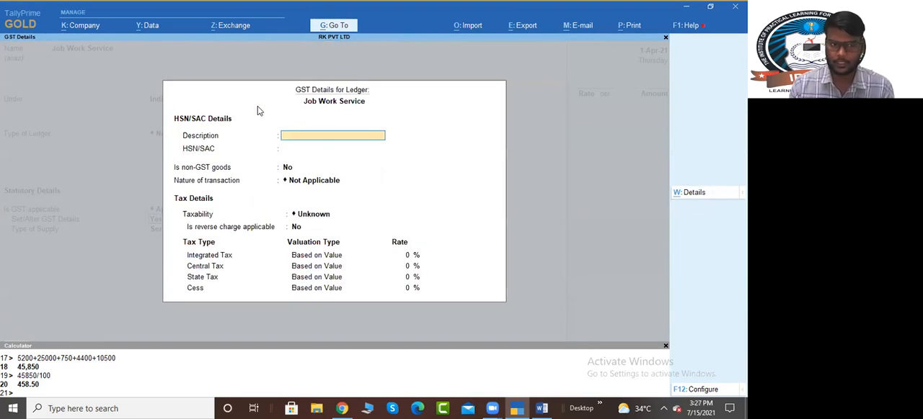
Step: Enter 98659865 as the Job Work Service ledger's HSN/SAC, leaving the description blank
type("98659865")
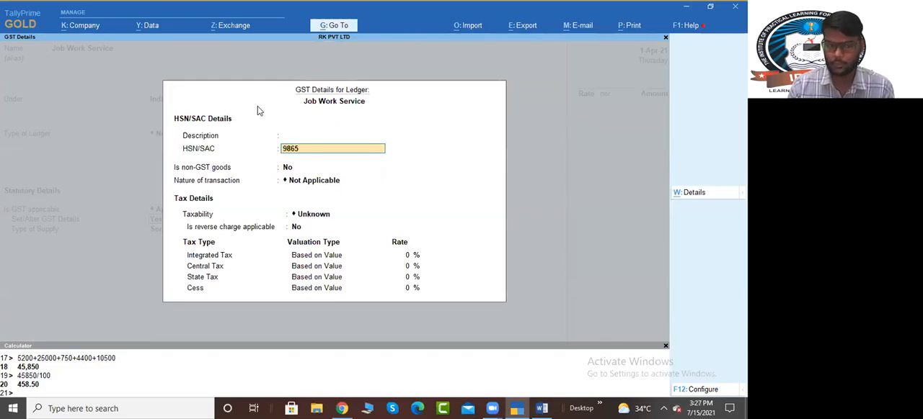
key("Return")
Step: Set the ledger's taxability to Taxable with an 18% integrated tax rate and accept the GST details
key("Return")
key("Return")
key("Down")
key("Down")
key("Down")
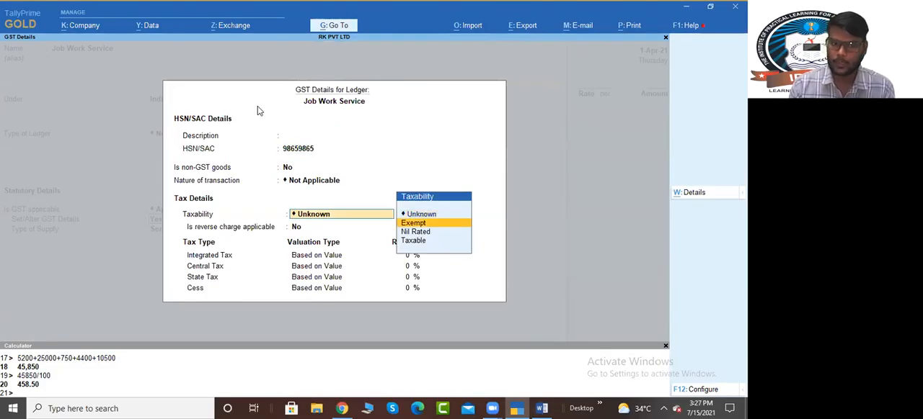
key("Return")
key("Return")
type("18")
key("Return")
key("Return")
key("Return")
key("Return")
key("Return")
Step: Save the Job Work Service ledger and enter 25,000 as its amount in the sales invoice
key("Return")
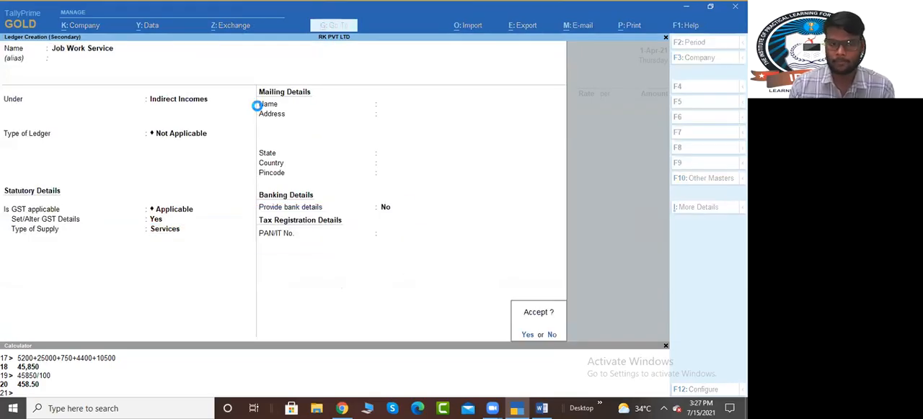
key("Return")
key("Return")
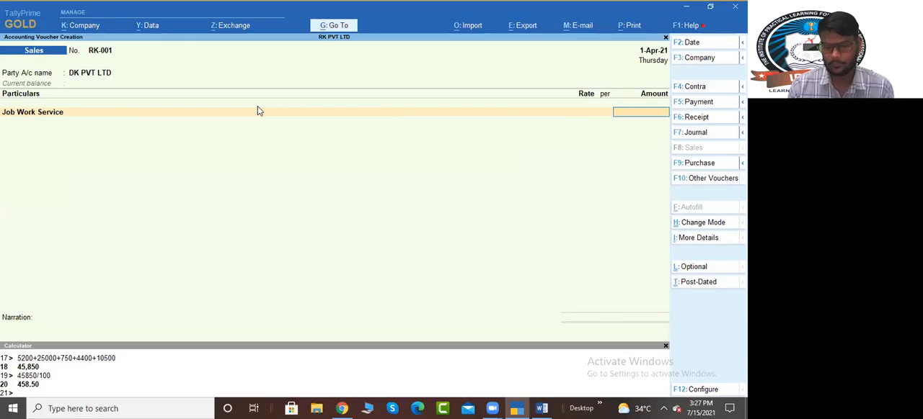
type("25,000")
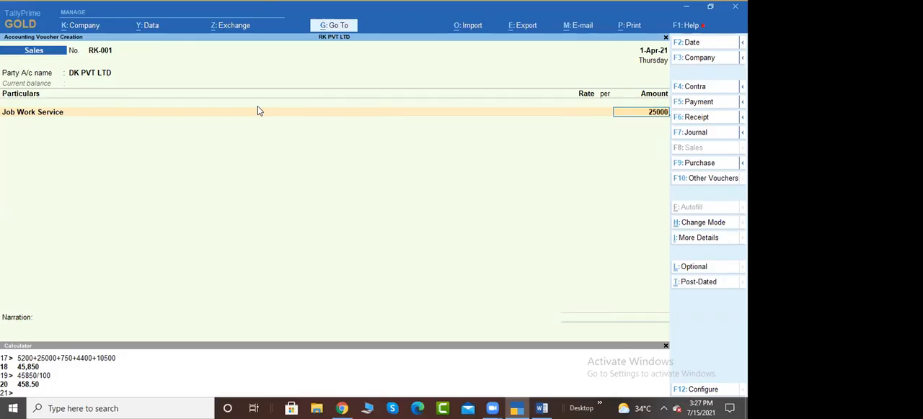
key("Return")
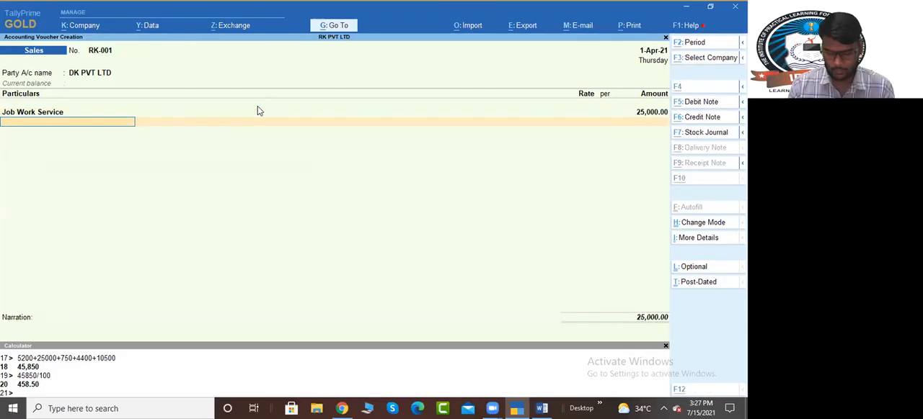
Step: Create a ledger named Output Cgst@9% under Duties & Taxes from the invoice's next particulars line
key("alt+c")
type("Output")
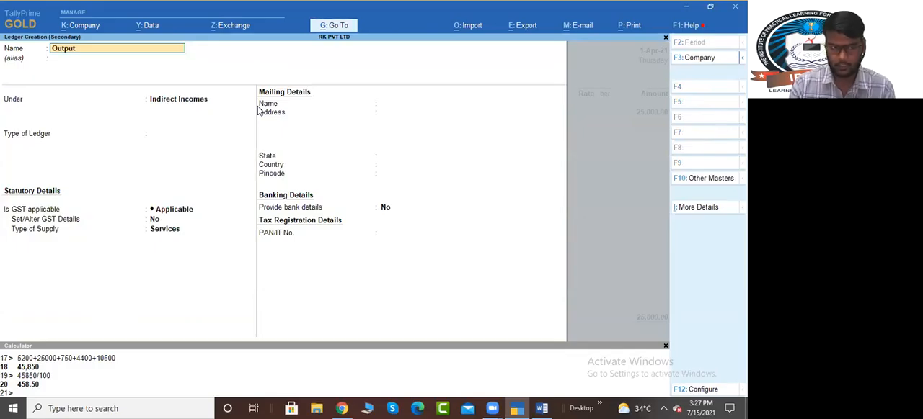
type(" igst")
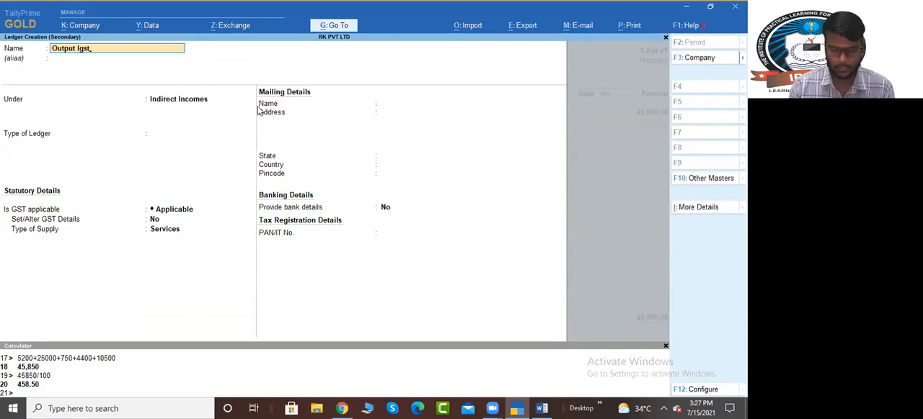
key("BackSpace")
key("BackSpace")
key("BackSpace")
type("Cgst@9")
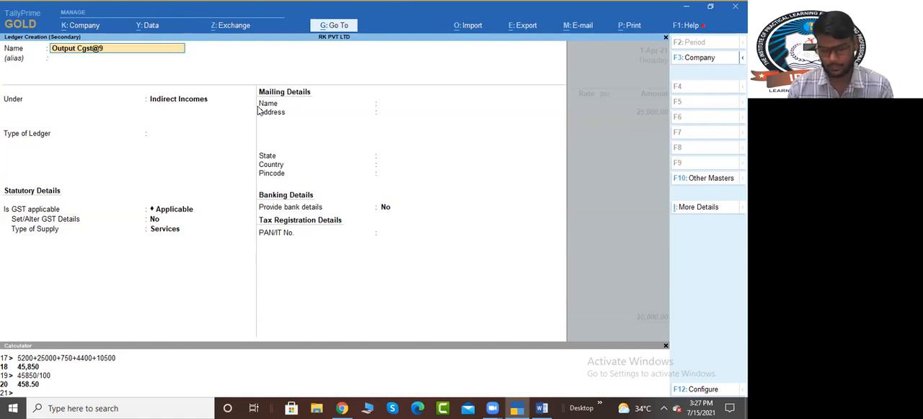
type("%")
key("Return")
key("Return")
type("Du")
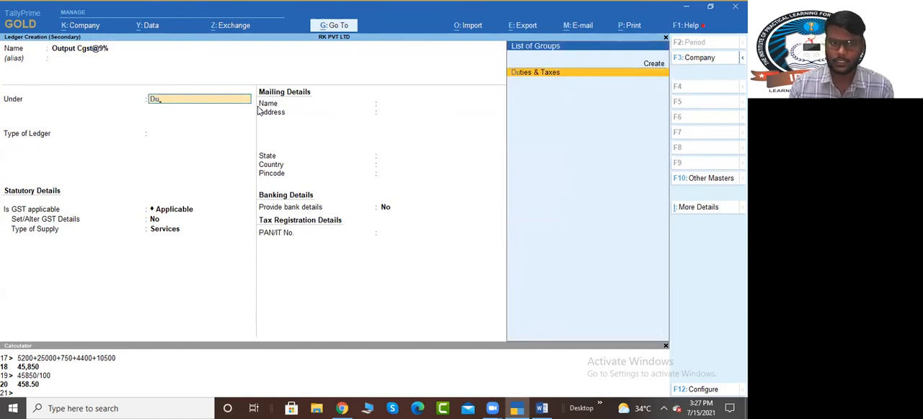
key("Return")
Step: Set the Output Cgst@9% ledger to GST, Central Tax at 9%, save it and add its amount to the invoice
key("Return")
key("Down")
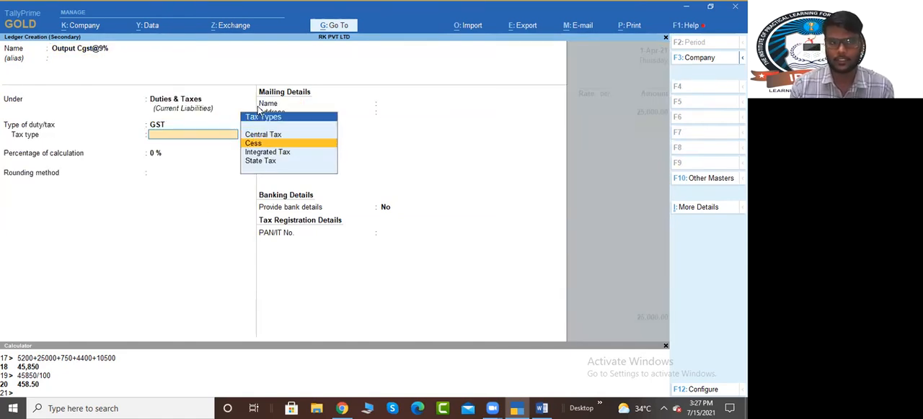
key("Up")
key("Return")
type("9")
key("Return")
key("Return")
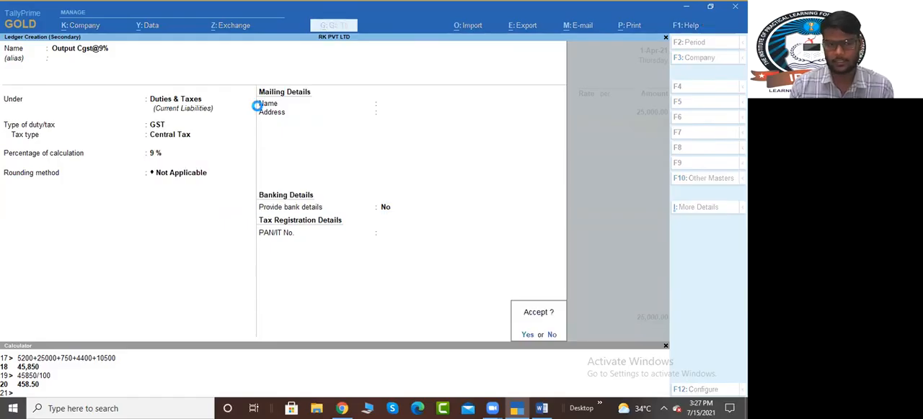
key("Return")
key("Return")
key("Return")
Step: Create a ledger named Output Sgst@9% under Duties & Taxes with GST as the duty type
key("alt+c")
type("Output Sgst@9")
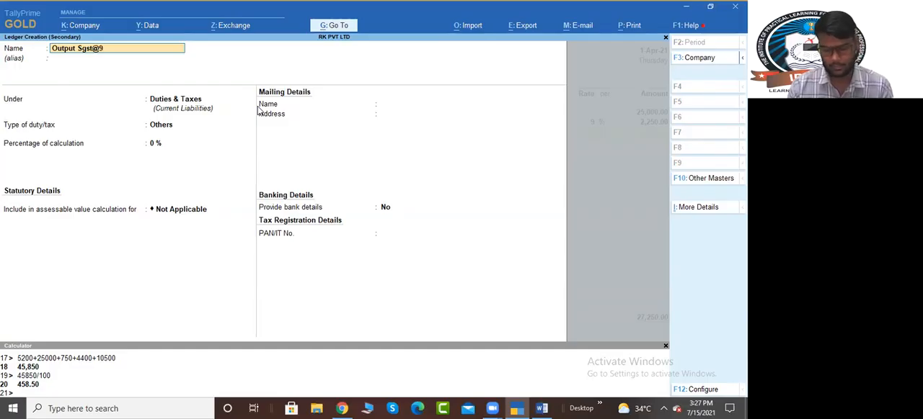
type("%")
key("Return")
key("Return")
Step: Set the Output Sgst@9% ledger's tax type to State Tax at 9% without rounding and save it
key("Return")
key("Up")
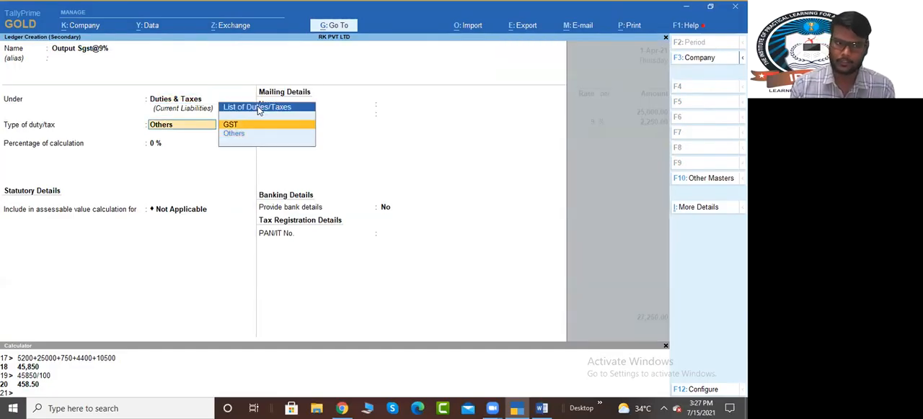
key("Return")
key("Down")
key("Down")
key("Down")
key("Return")
type("9")
key("Return")
key("Return")
key("Return")
key("Return")
Step: Finish the invoice with a New Ref bill-wise entry for DK PVT LTD, save it and close voucher entry
key("Return")
key("Return")
key("Return")
key("Return")
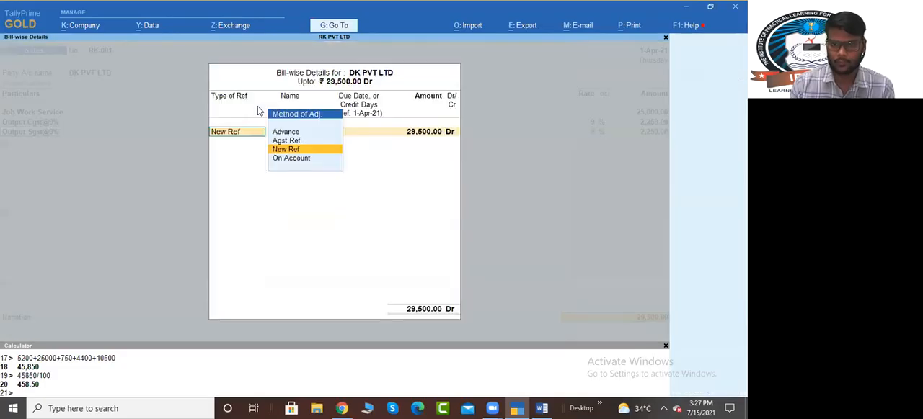
key("Return")
key("Return")
key("Return")
key("Return")
key("Return")
key("Return")
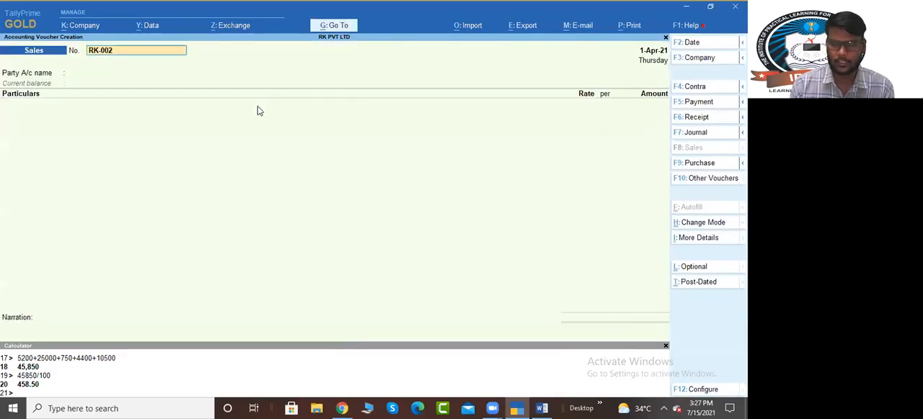
key("Escape")
Step: Switch to the Word job work notes, review the payment receipt, GST adjustment and GST payment tasks, and return to TallyPrime
key("alt+Tab")
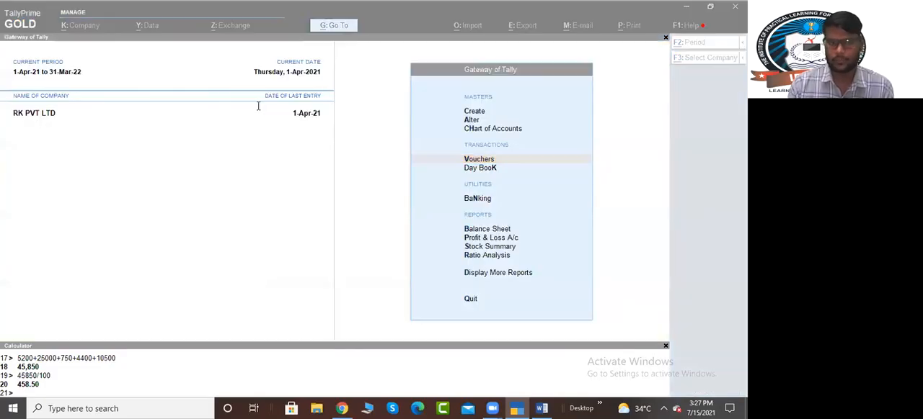
scroll(253, 103, "down", 2)
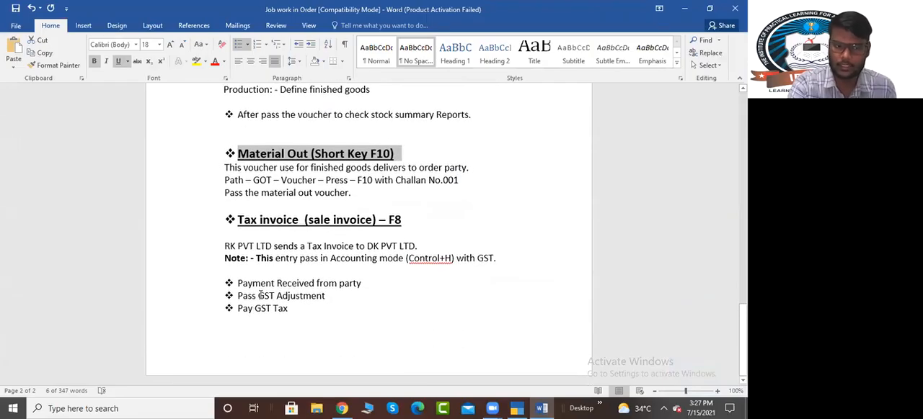
left_click_drag(241, 284, 362, 284)
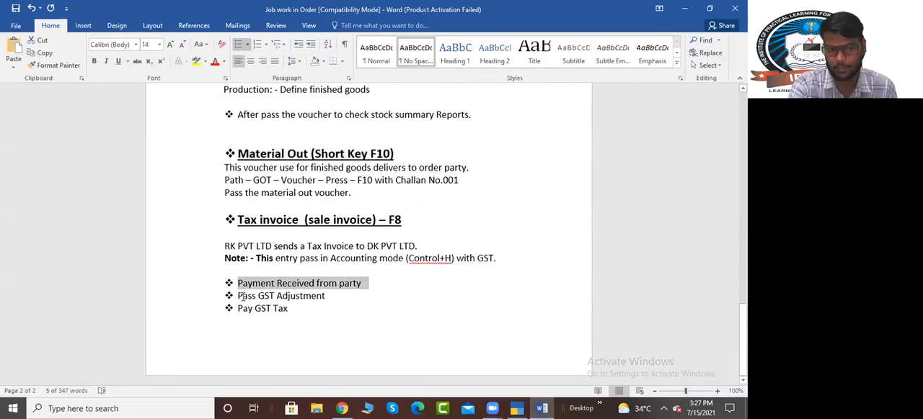
left_click_drag(240, 296, 300, 303)
left_click_drag(238, 309, 292, 309)
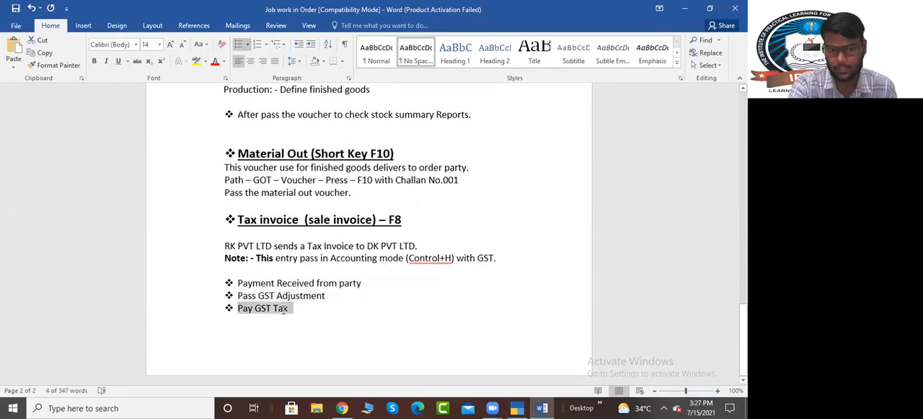
key("alt+Tab")
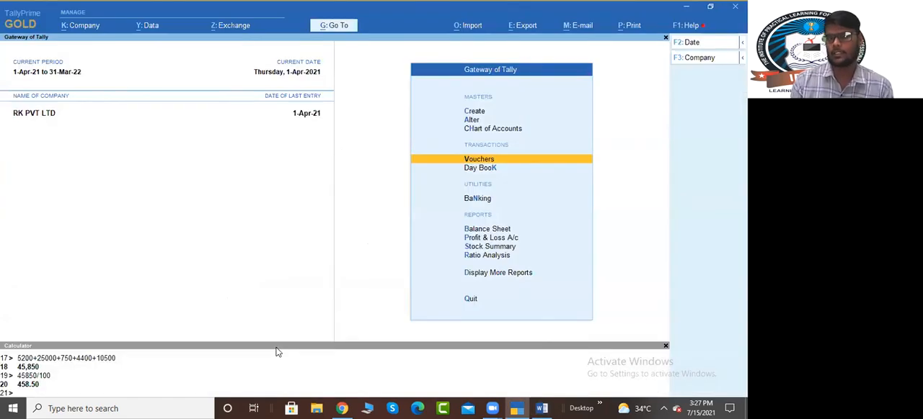
Step: Start a receipt voucher dated 2-Apr-21 and credit DK PVT LTD with 29,500
key("Return")
key("F2")
key("Return")
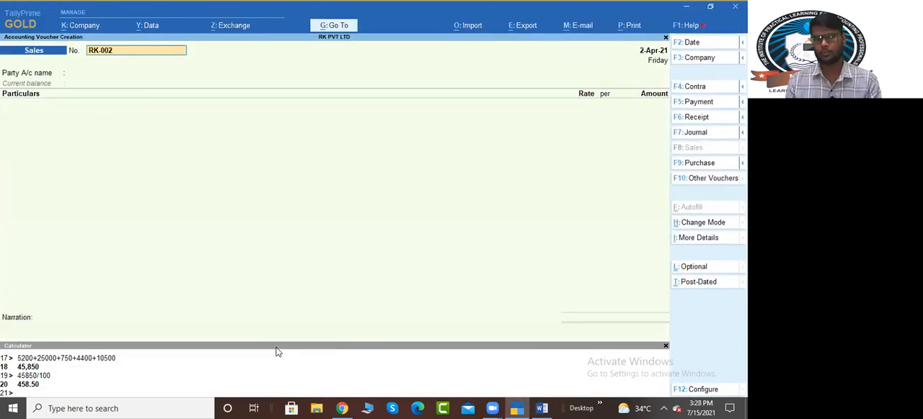
key("F6")
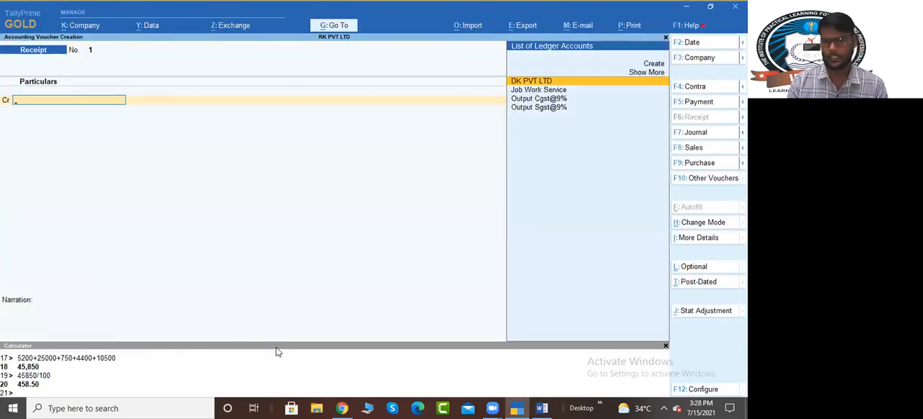
key("Return")
type("29500")
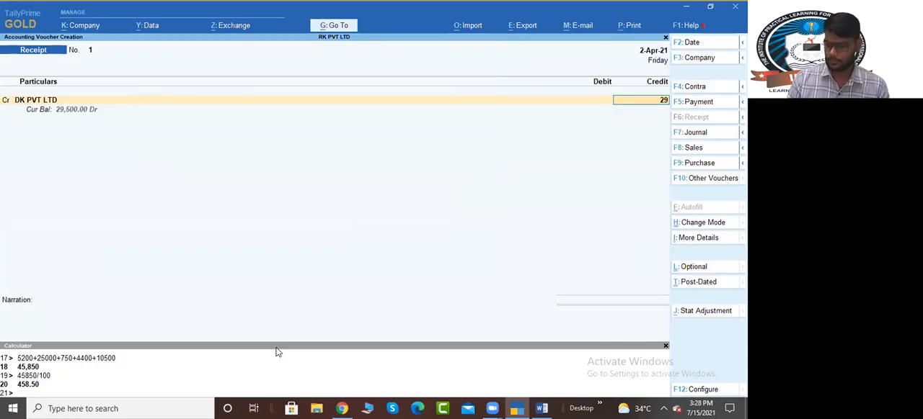
Step: Allocate the full receipt amount as Agst Ref to bill RK-001 in DK PVT LTD's bill-wise details
key("Return")
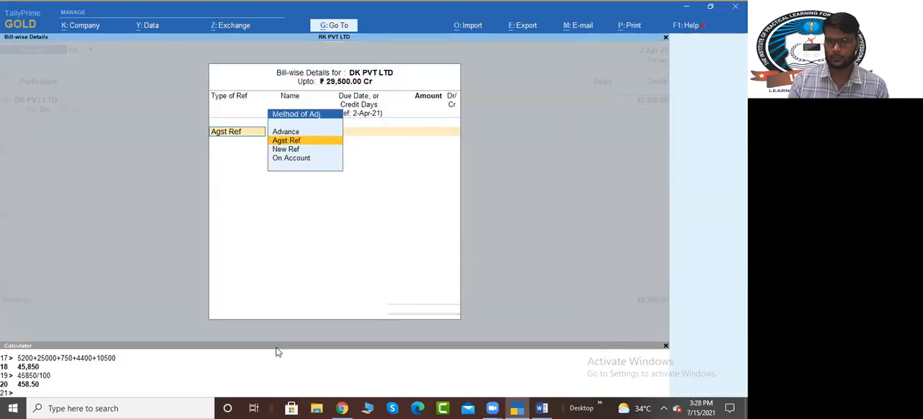
key("Return")
key("Return")
key("Return")
key("Return")
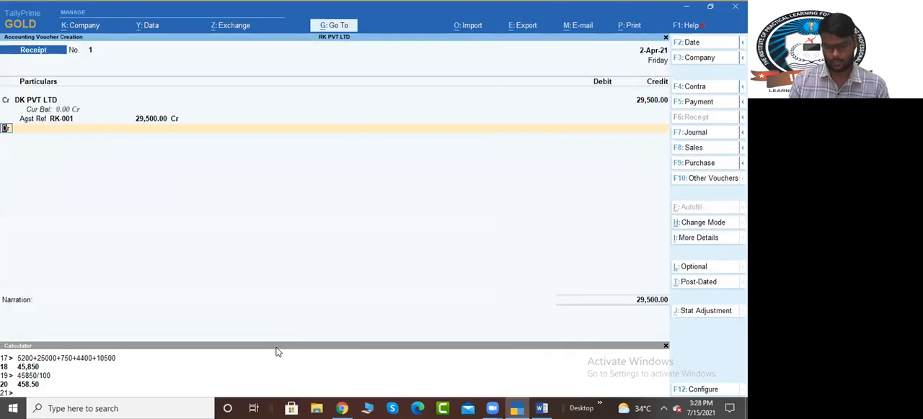
Step: Create a ledger named Sbi Bank under Bank Accounts for the receipt's debit line
key("alt+c")
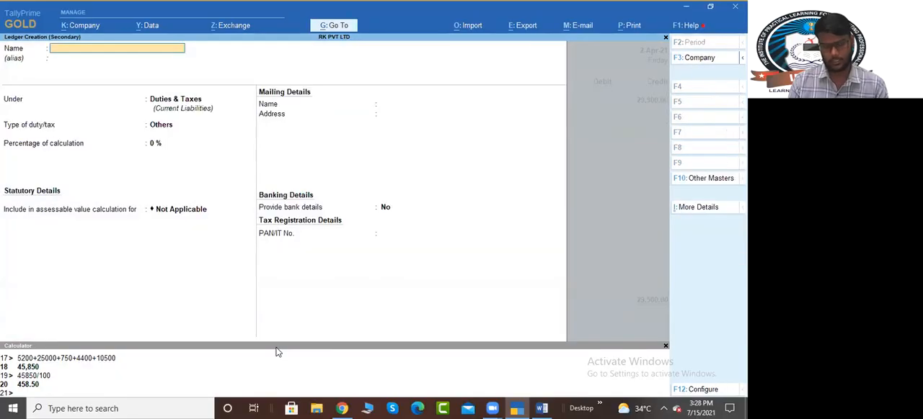
type("Sbi Abnk")
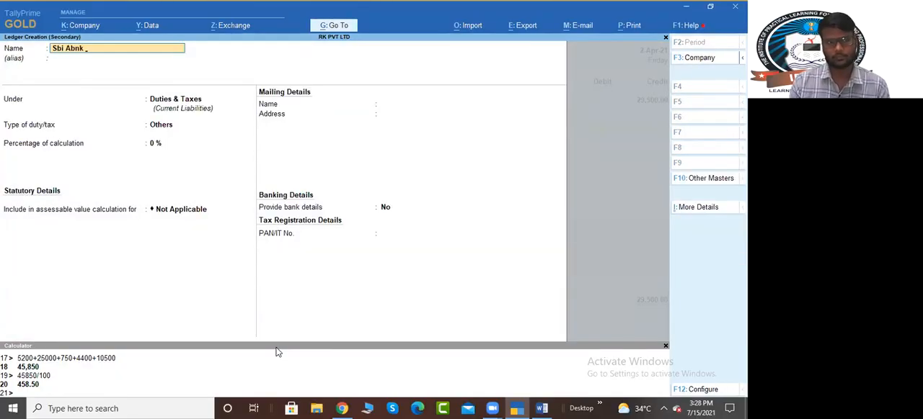
key("BackSpace")
key("BackSpace")
key("BackSpace")
key("BackSpace")
key("BackSpace")
type("Bank")
key("Return")
key("Return")
type("ba")
key("Return")
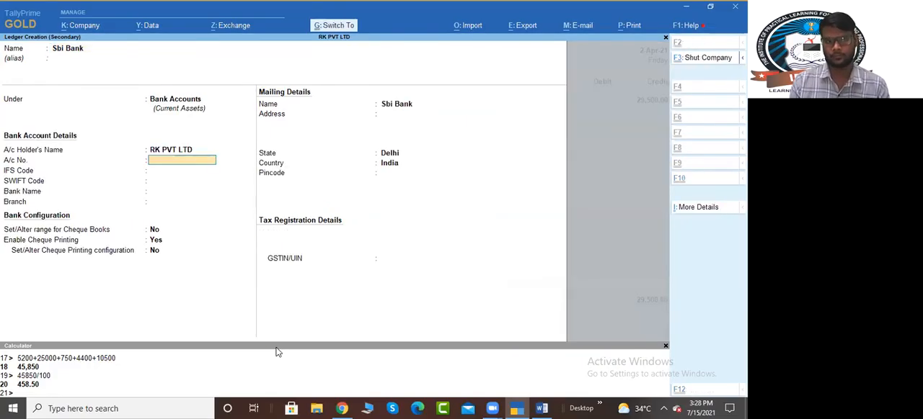
Step: Save the Sbi Bank ledger, debit it with 29,500, record the receipt voucher and leave voucher entry
key("ctrl+a")
key("ctrl+a")
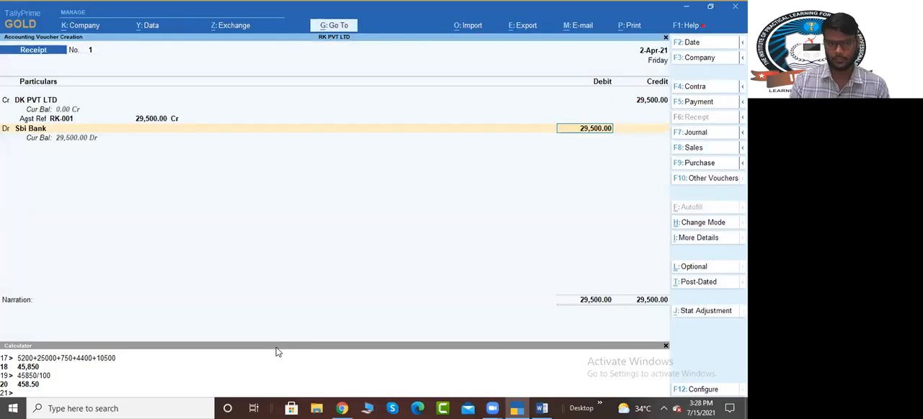
key("ctrl+a")
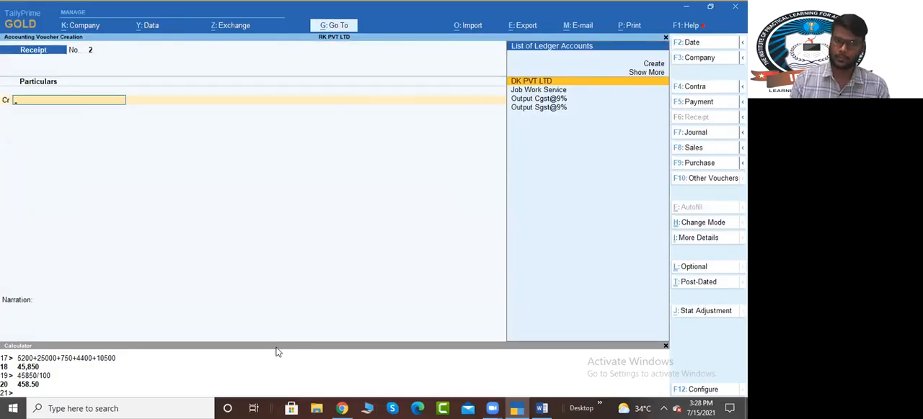
key("Escape")
Step: Open the Balance Sheet and drill into Duties & Taxes to examine the output CGST and SGST balances
key("Down")
key("Down")
key("Down")
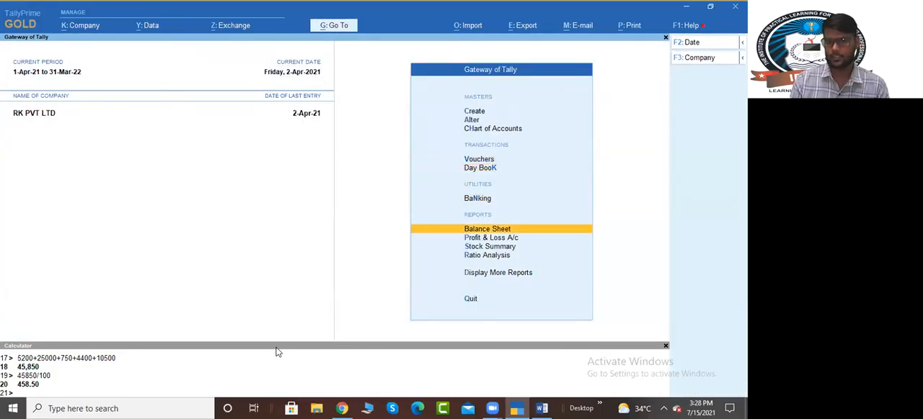
key("Return")
key("Down")
key("Down")
key("Down")
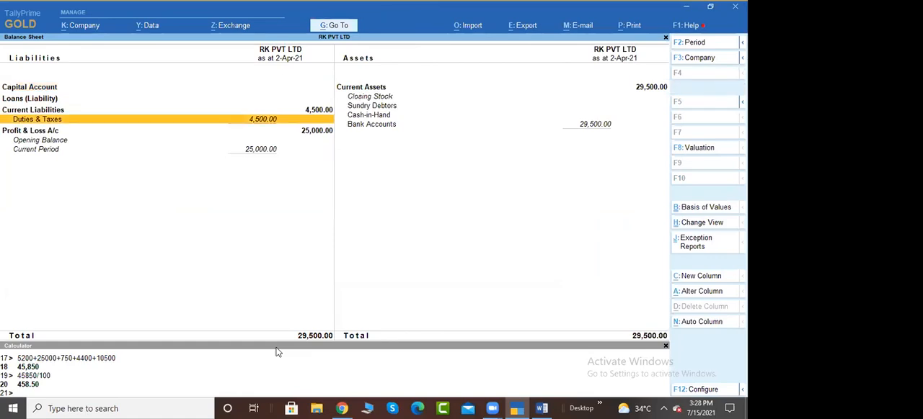
key("Return")
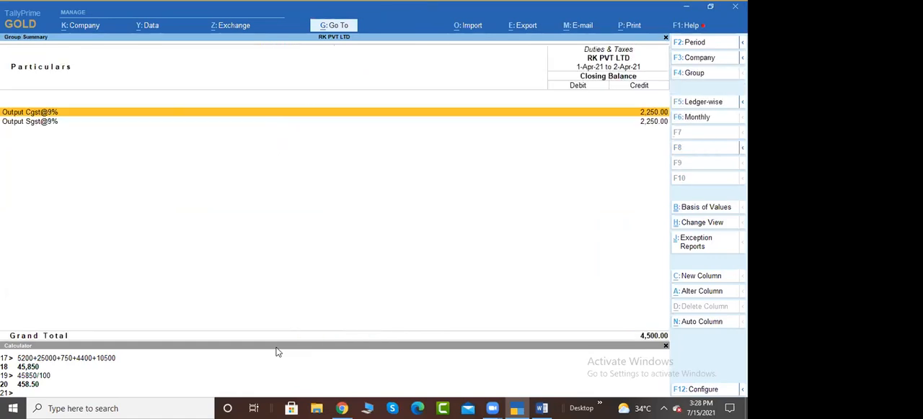
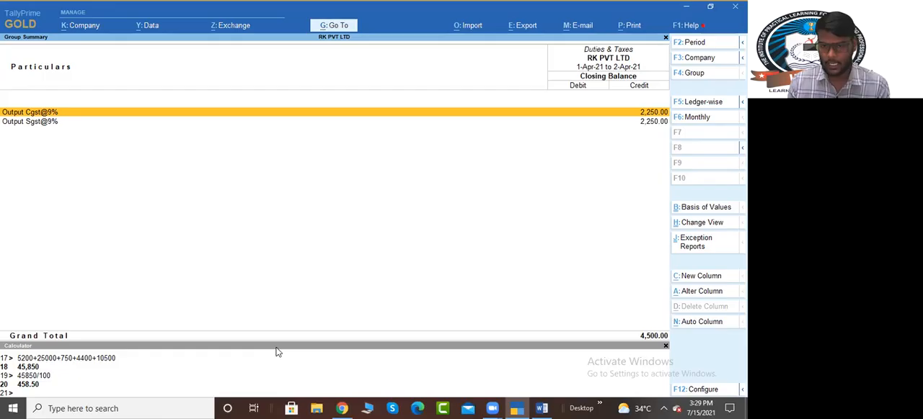
Step: Leave the Duties & Taxes report, open voucher entry and set the voucher date to 30-Apr-21
key("Escape")
key("Escape")
key("Escape")
key("Escape")
key("Down")
key("Down")
key("Down")
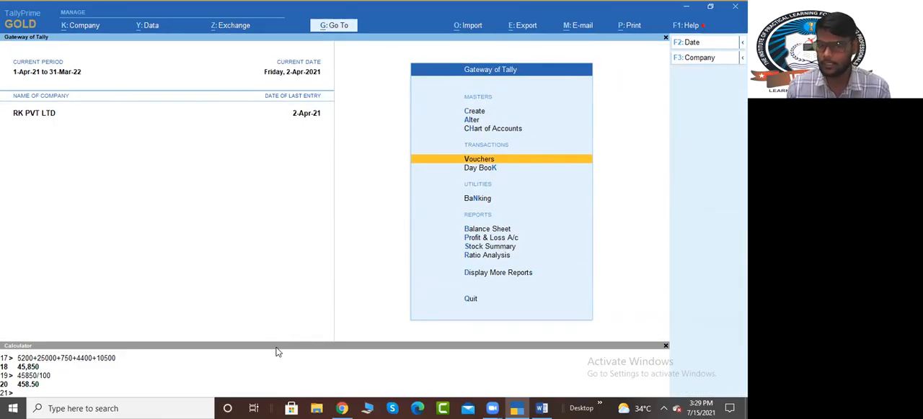
key("Return")
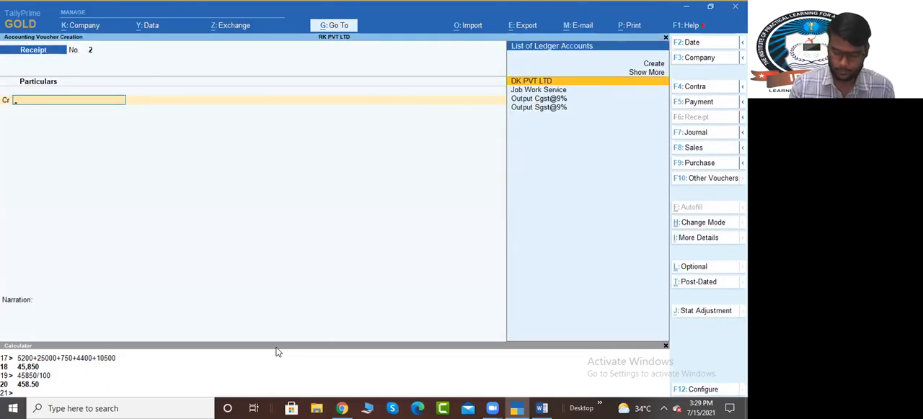
key("F2")
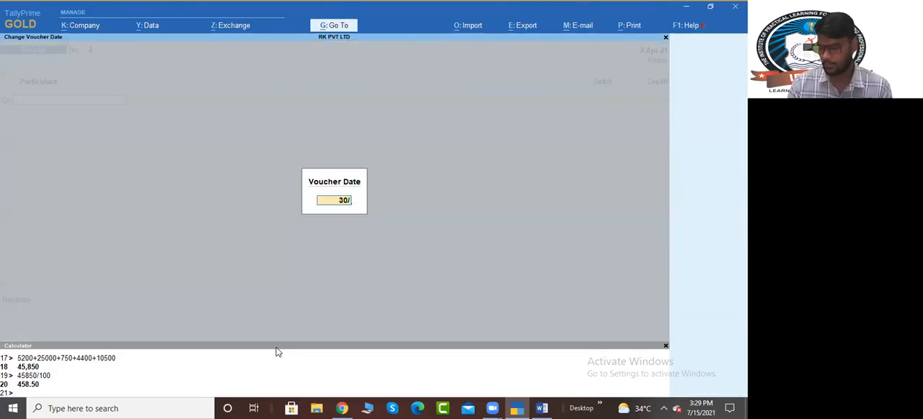
key("Return")
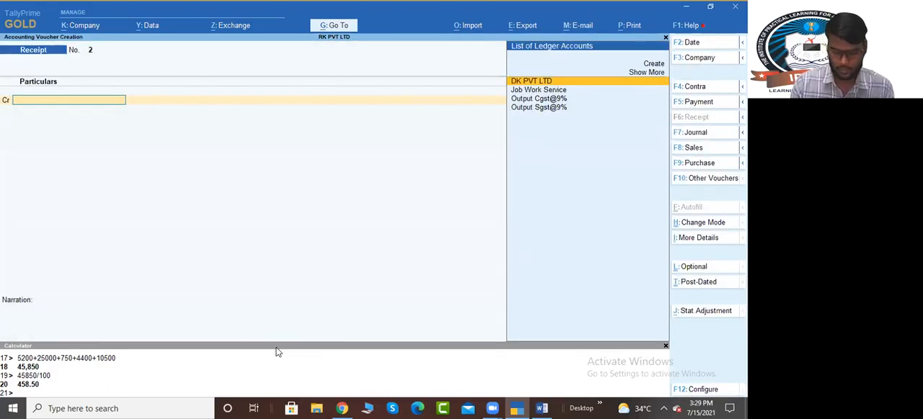
Step: Start a Journal voucher and set its GST stat adjustment to Increase of Tax Liability with Others as additional details
key("F7")
key("alt+j")
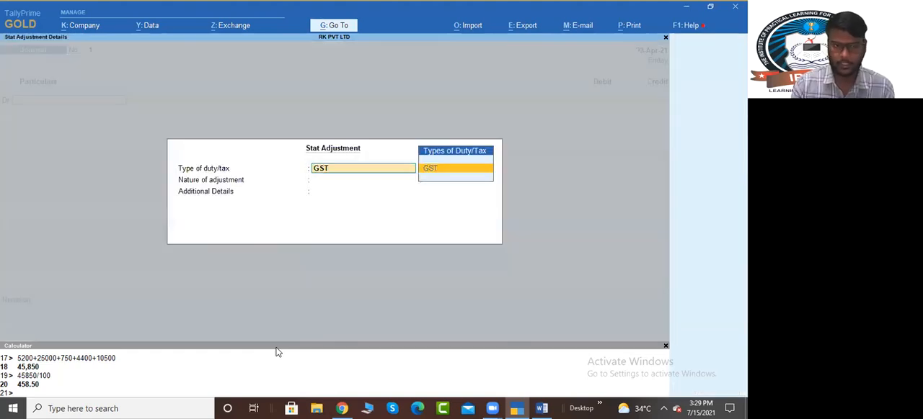
key("Return")
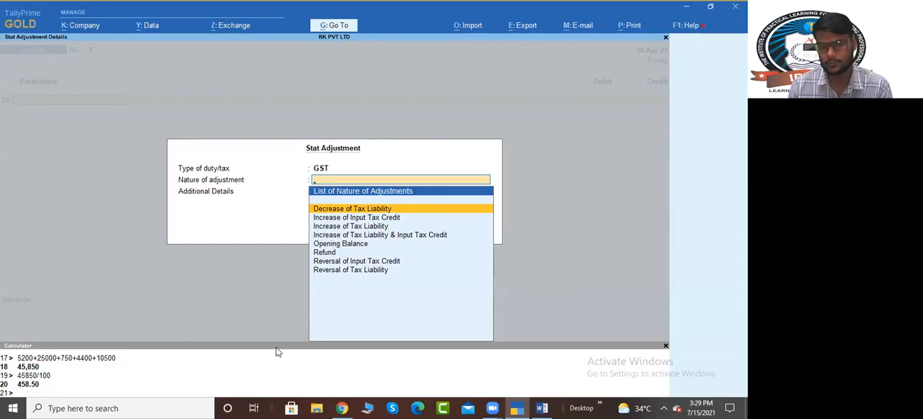
key("Down")
key("Down")
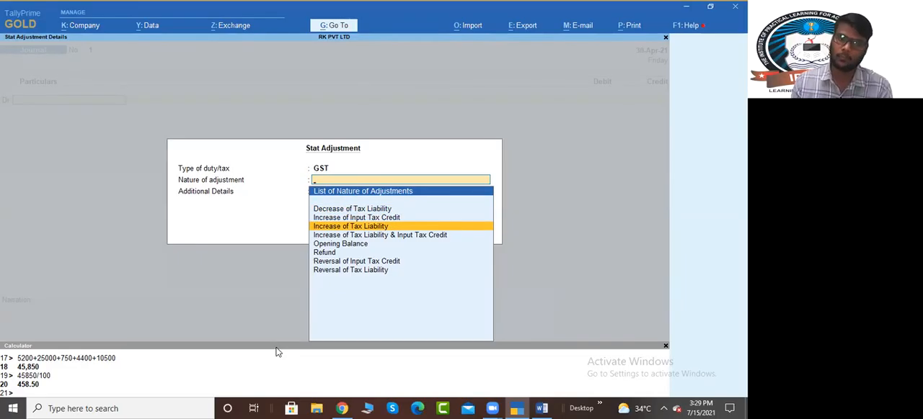
key("Return")
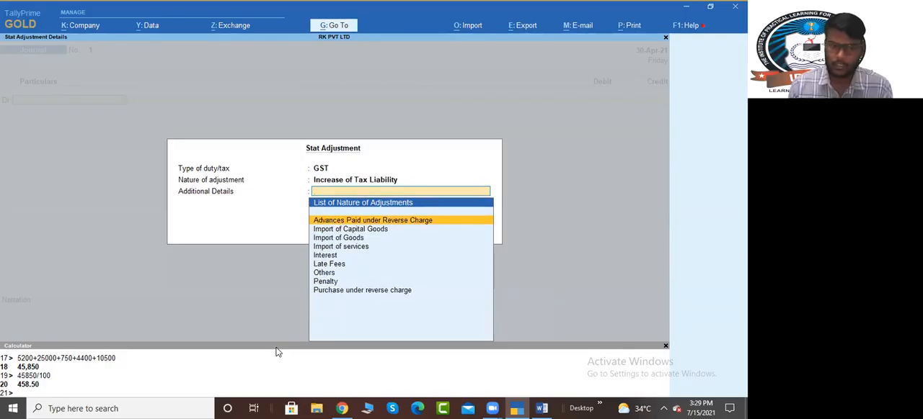
key("Down")
key("Down")
key("Down")
key("Down")
key("Down")
key("Down")
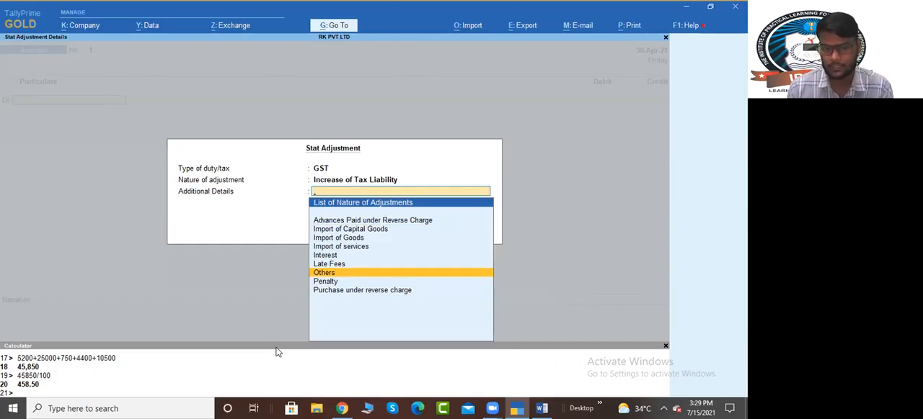
key("Return")
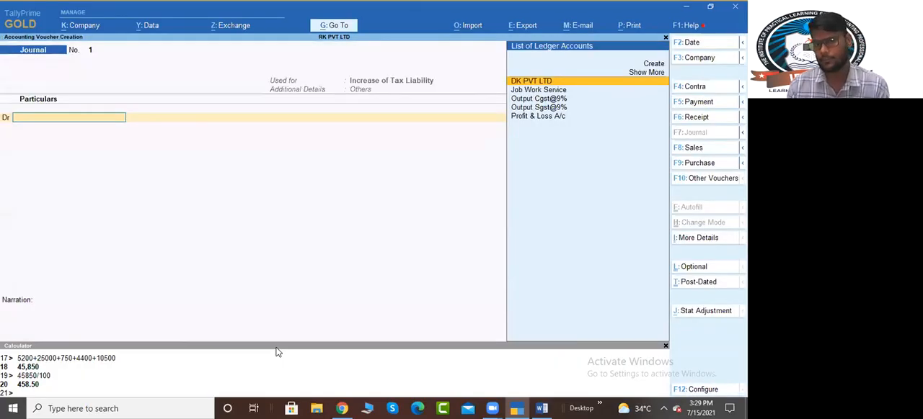
Step: Debit Output Cgst@9% and Output Sgst@9% with 2,250 each in the journal voucher
type("Out")
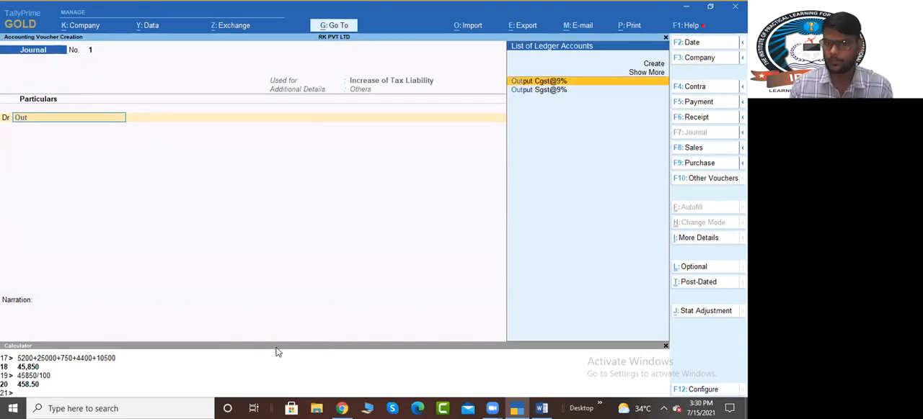
key("Return")
type("2250")
key("Return")
key("Return")
type("Out")
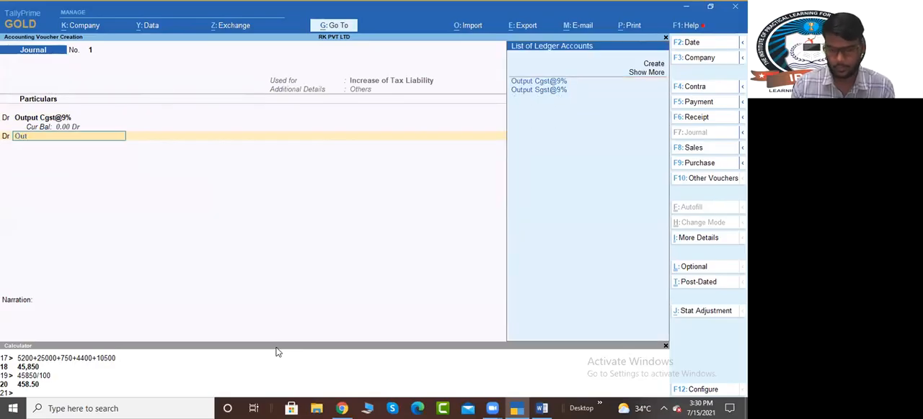
key("Down")
key("Return")
type("2250")
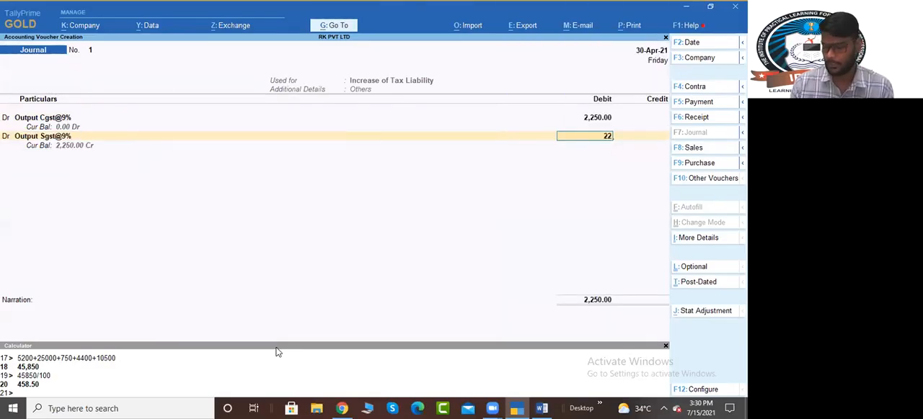
key("Return")
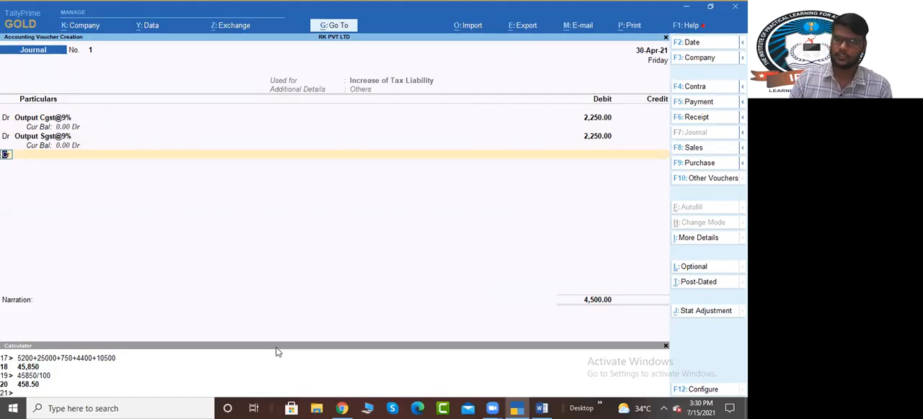
Step: Create a ledger named Cgst Payable under Current Liabilities for the journal's first credit line and save it
key("Return")
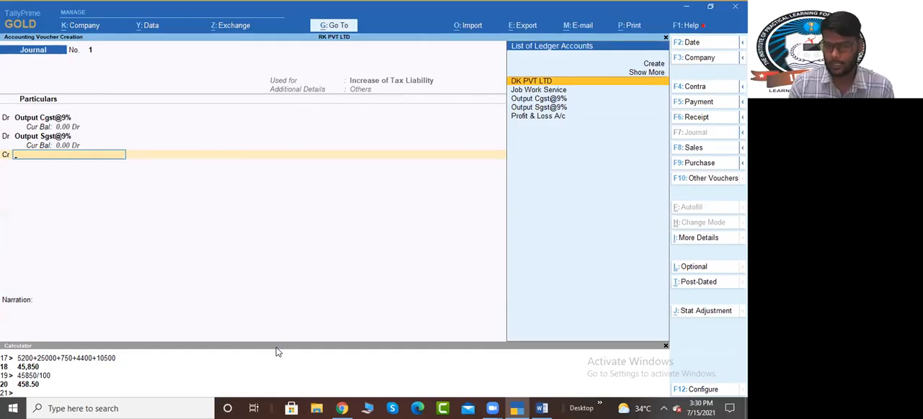
key("alt+c")
type("Cgst Payable")
key("Return")
key("Return")
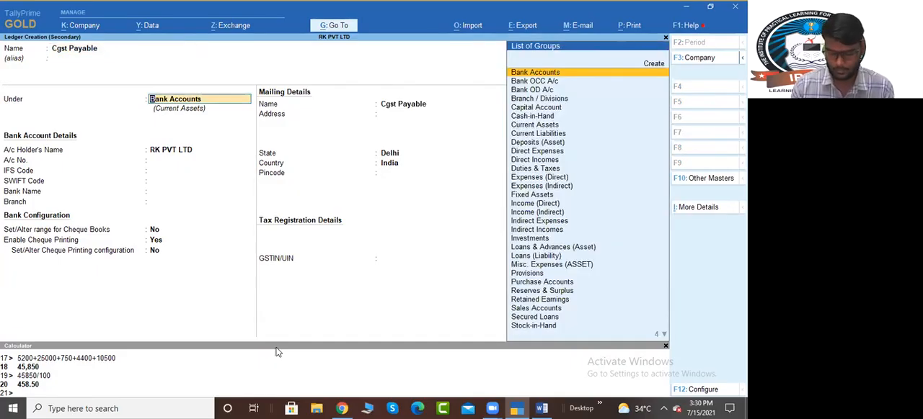
type("Curr")
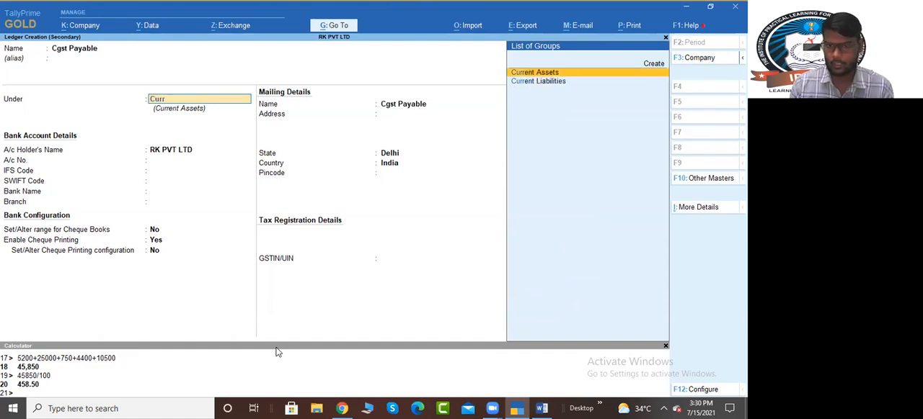
key("Down")
key("Return")
key("Return")
key("Return")
key("Return")
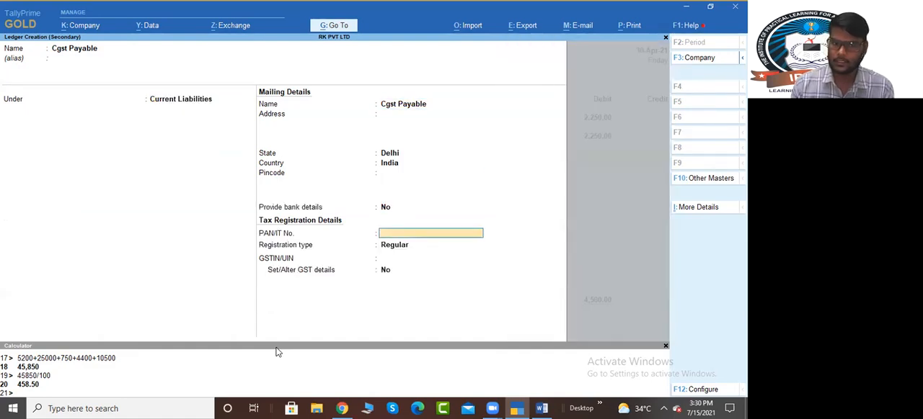
key("Return")
key("Down")
key("Return")
key("Return")
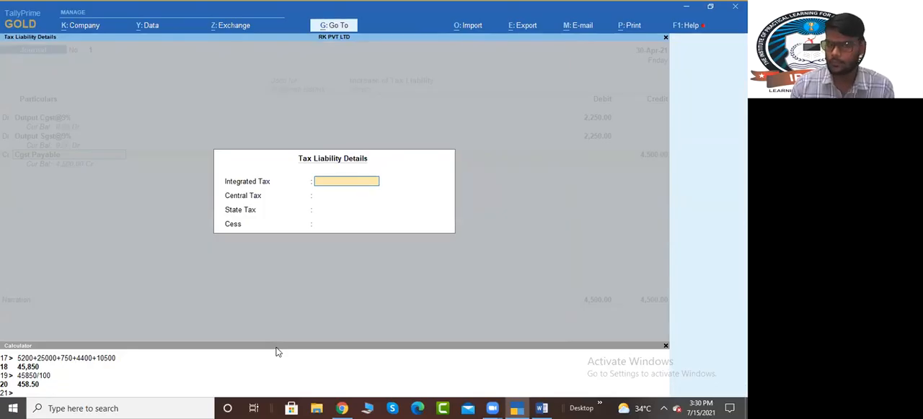
Step: Enter 2,250 as Central Tax in the tax liability details of Cgst Payable, leaving Integrated Tax blank
key("Return")
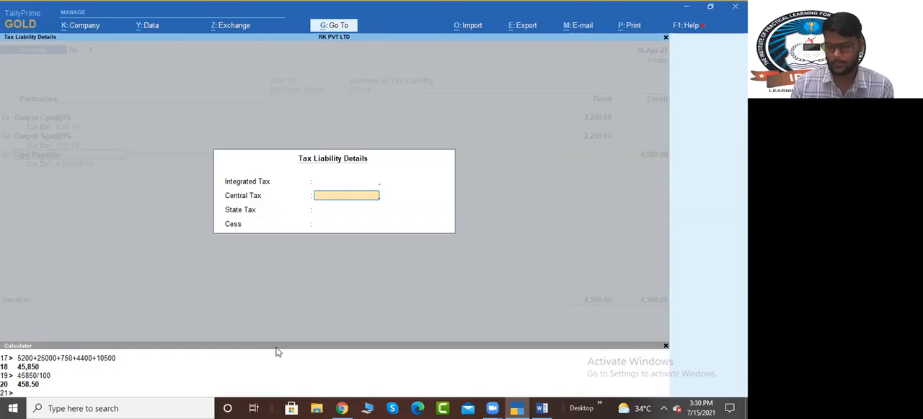
key("BackSpace")
key("Escape")
key("Return")
key("Return")
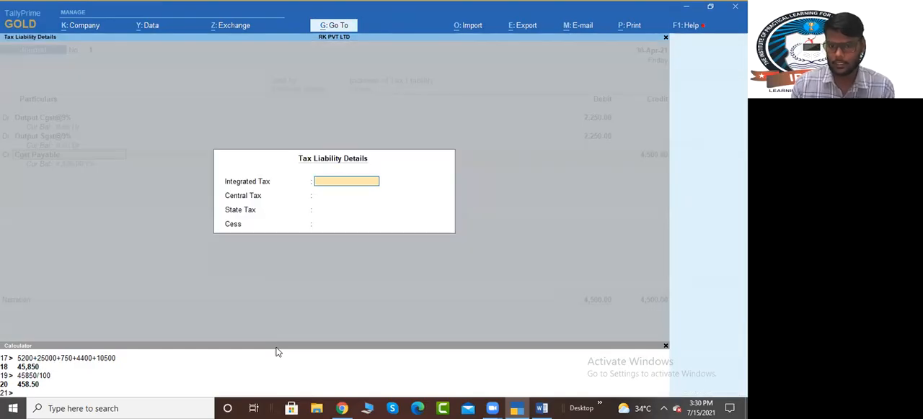
key("Return")
type("2250")
Step: Enter 2,250 as State Tax in the tax liability details of Cgst Payable and return to its credit amount
key("Return")
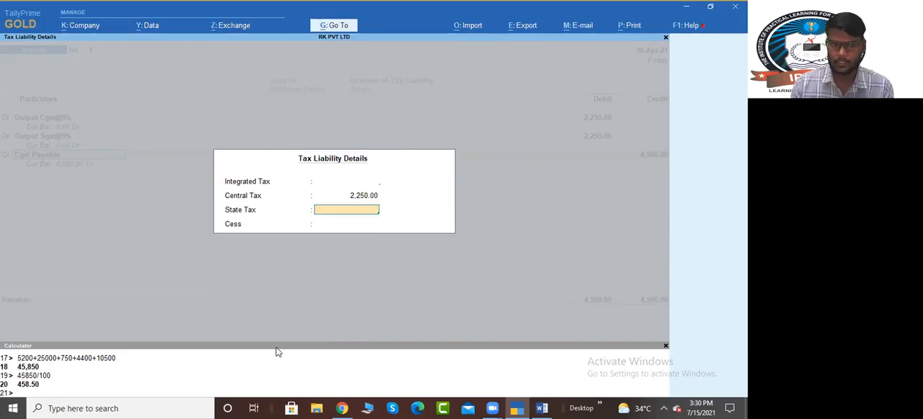
key("Return")
key("Return")
key("Return")
key("Return")
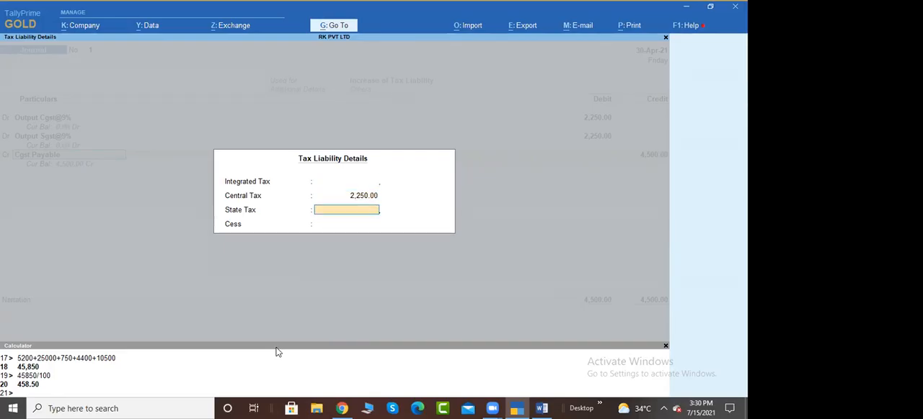
type("25")
type("50")
key("Escape")
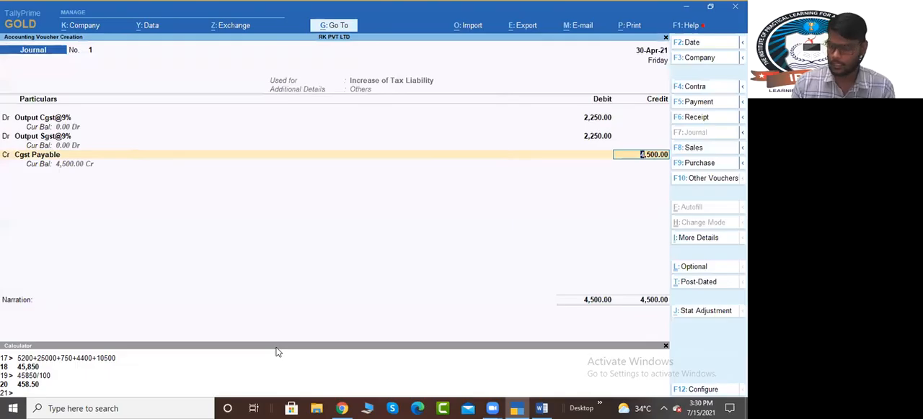
Step: Set the Cgst Payable credit amount to 2,250 and go through its tax liability details again
type("2250")
key("Return")
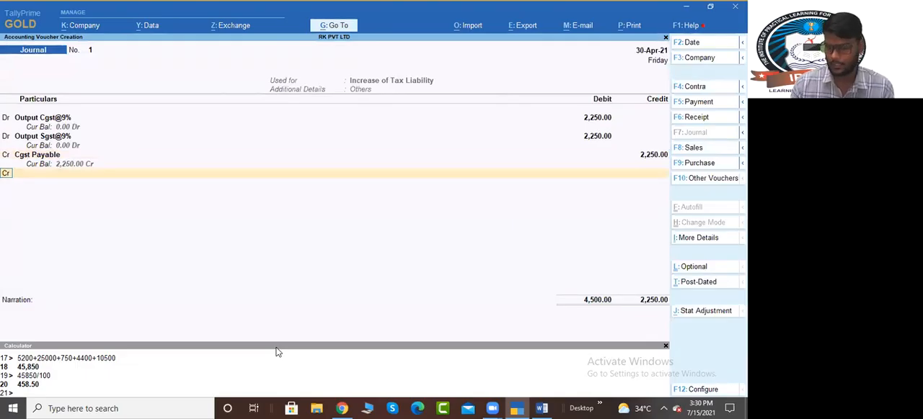
key("Up")
key("Return")
key("Return")
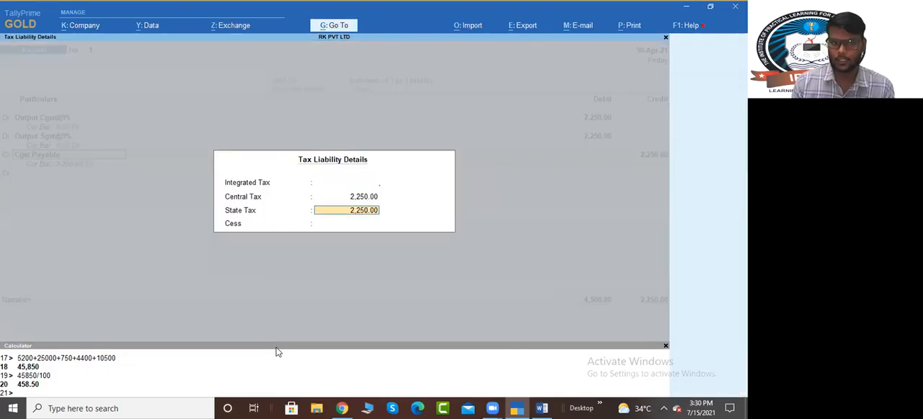
key("Return")
key("Return")
key("Return")
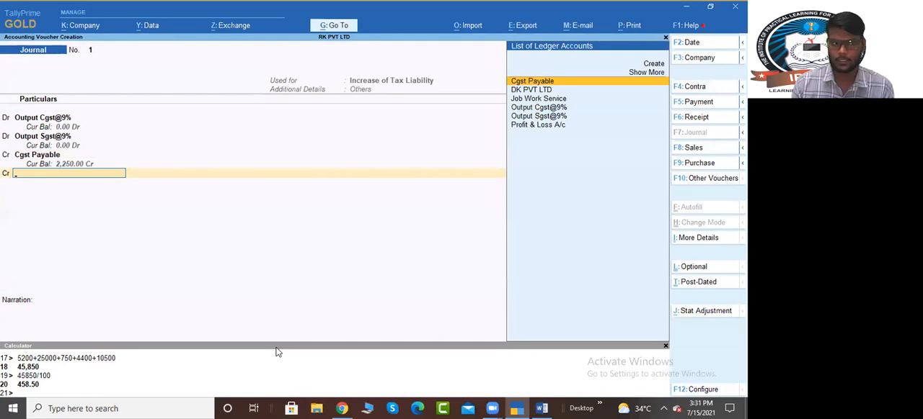
Step: Clear the State Tax amount from the Cgst Payable tax liability details and accept its credit line
key("BackSpace")
key("BackSpace")
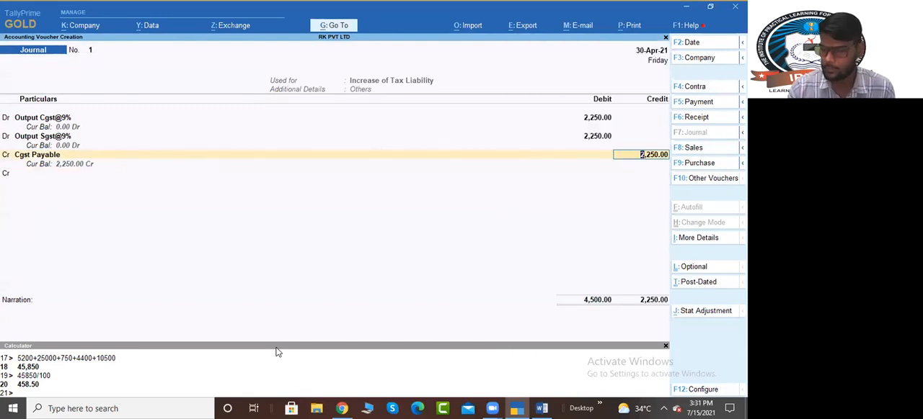
key("Return")
key("BackSpace")
key("BackSpace")
key("Return")
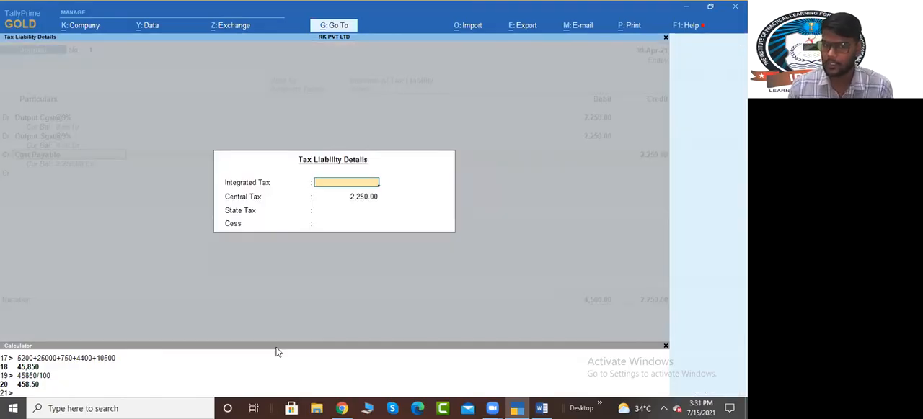
key("Return")
key("Return")
key("Return")
key("Return")
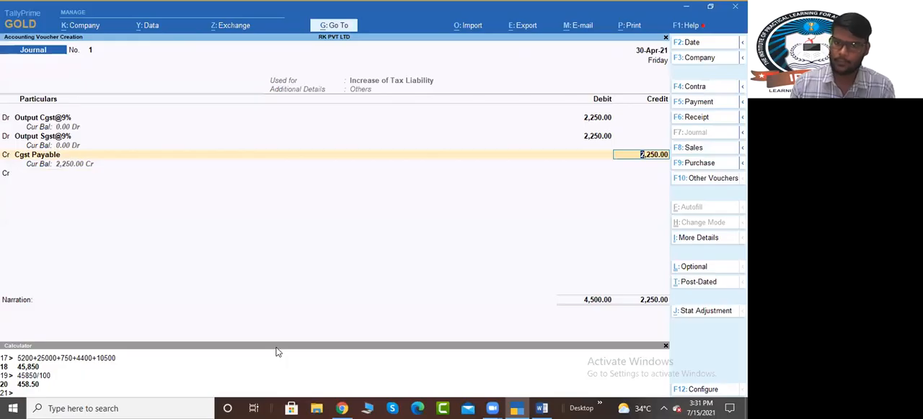
key("BackSpace")
key("Return")
key("Return")
key("Return")
key("Return")
key("Return")
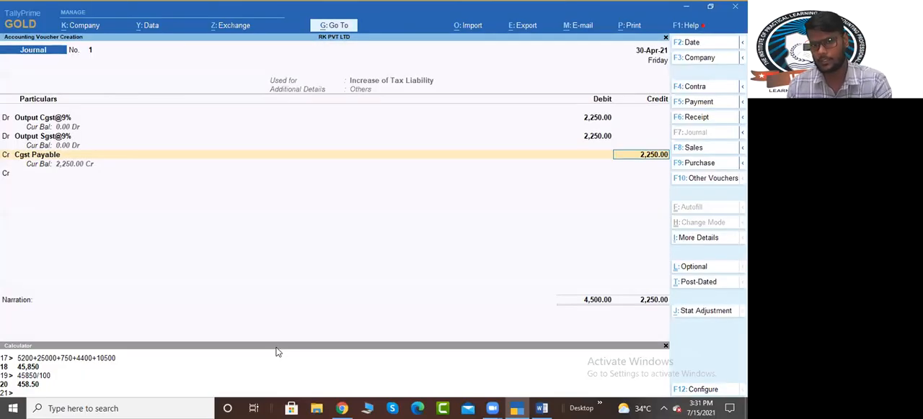
key("Return")
key("Return")
Step: Start a new ledger named Sgst Payable under Current Liabilities for the next credit line
key("alt+c")
type("Sgs")
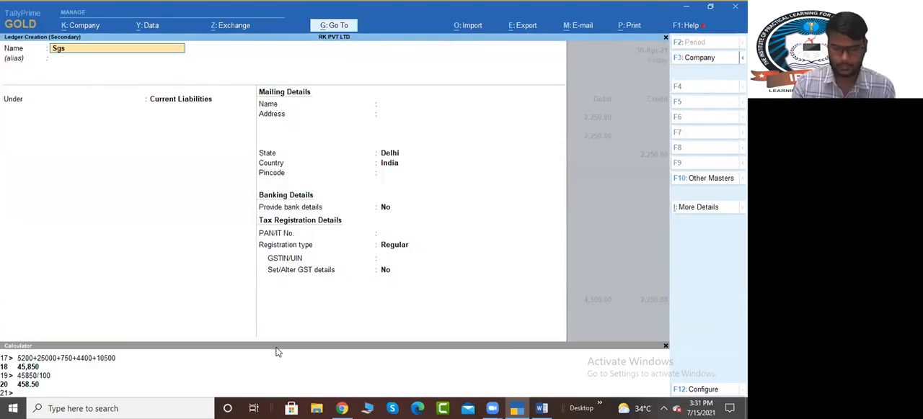
type("t Payab")
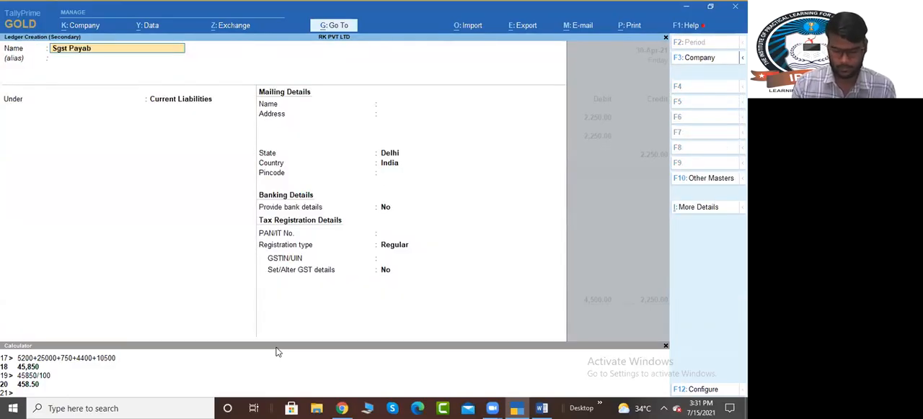
type("le")
key("Return")
type("Cur")
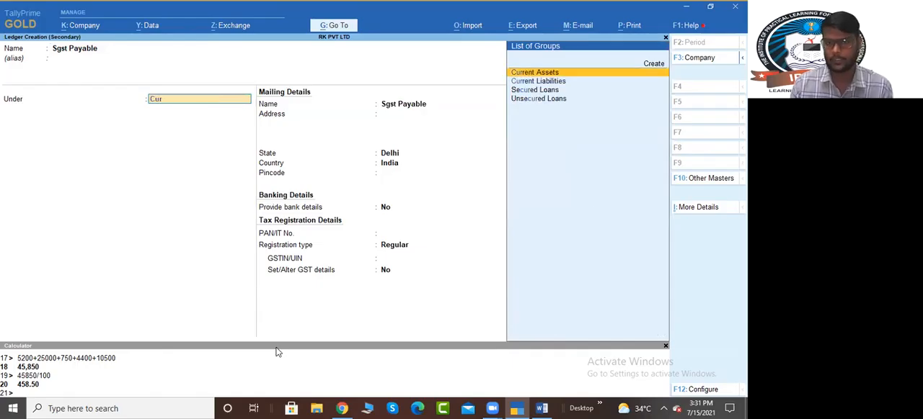
key("Down")
key("Return")
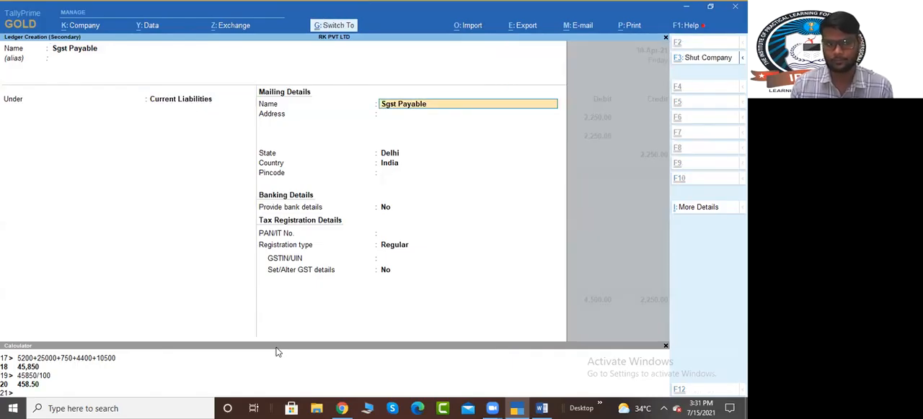
Step: Set the Sgst Payable ledger's registration type to Unregistered, save it and accept 2,250 as its credit amount
key("Return")
key("Return")
key("Return")
key("Return")
key("Up")
key("Up")
key("Up")
key("Right")
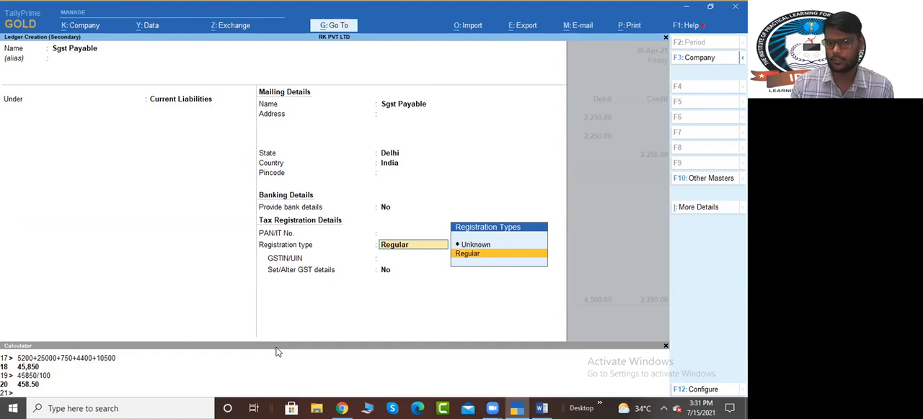
key("Up")
key("BackSpace")
key("Down")
key("Down")
key("Down")
key("Down")
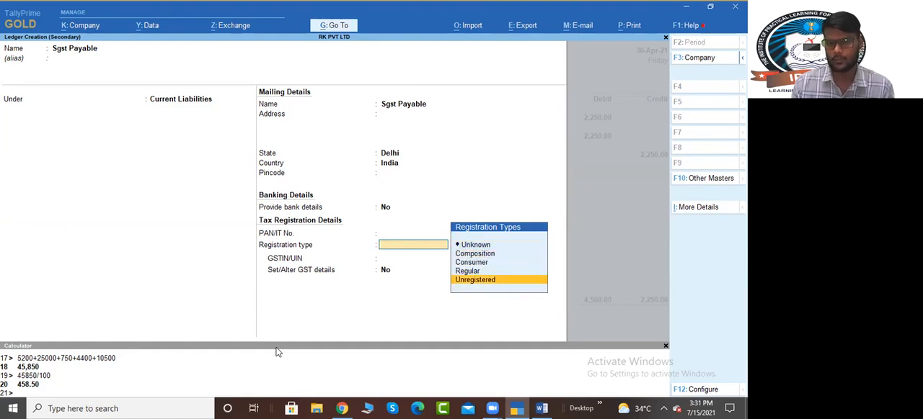
key("Return")
Step: Enter 2,250 as State Tax in the tax liability details of Sgst Payable and save the journal voucher
key("Return")
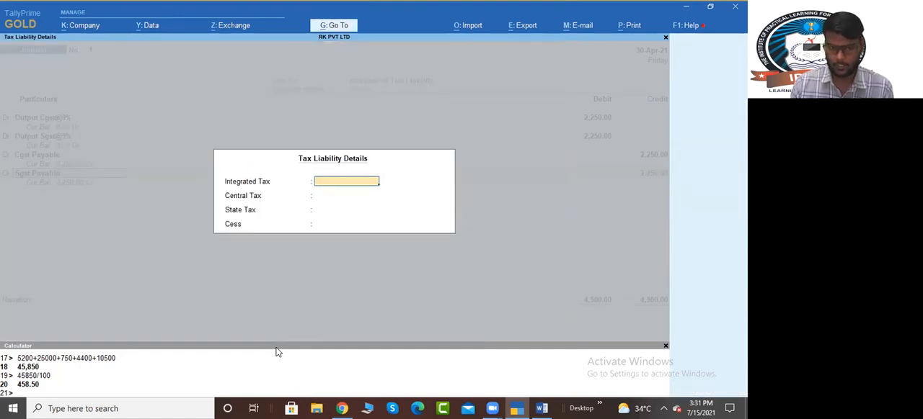
key("Return")
key("Return")
type("2,250")
key("Return")
key("Return")
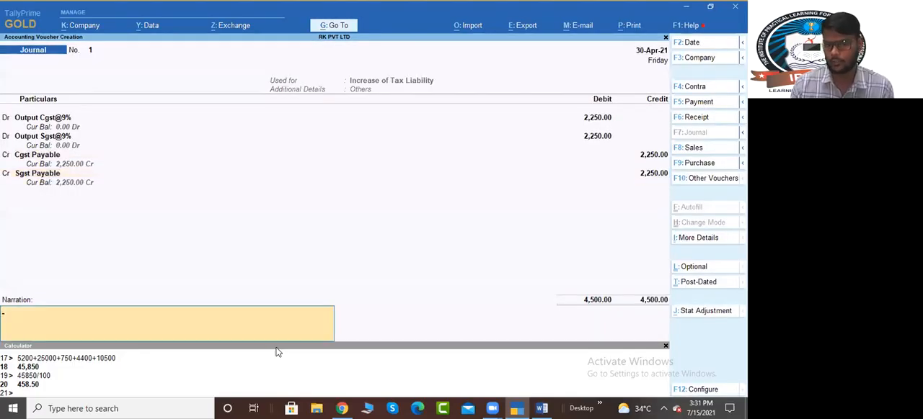
key("Return")
key("Return")
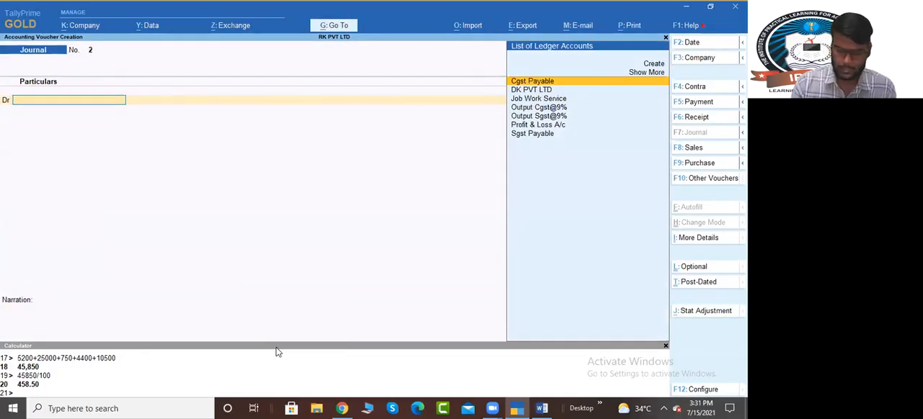
Step: Start a payment voucher autofilled as a Stat Payment for GST, payment type Regular, period 1-Apr-21 to 30-Apr-21
key("F5")
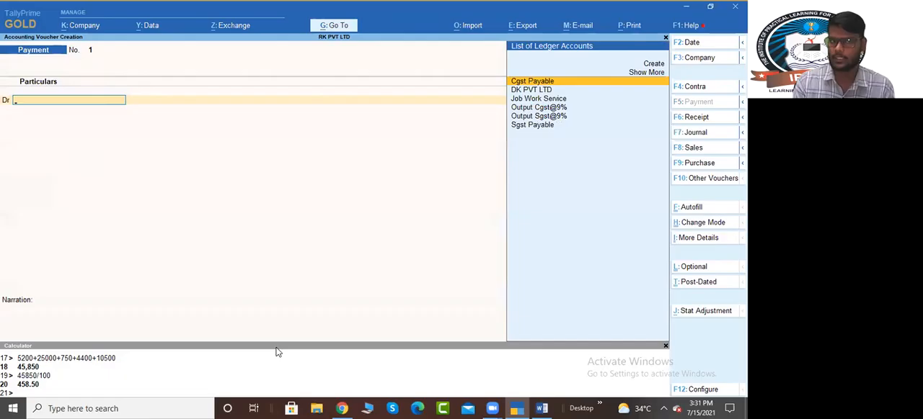
key("ctrl")
key("ctrl+f")
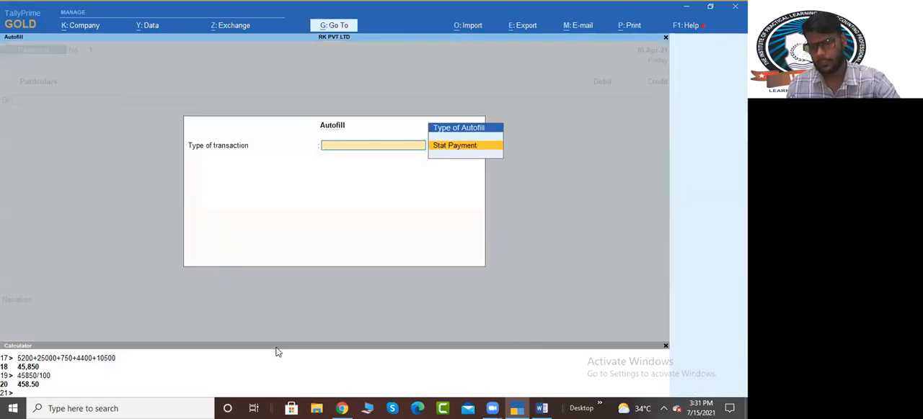
key("Return")
key("Return")
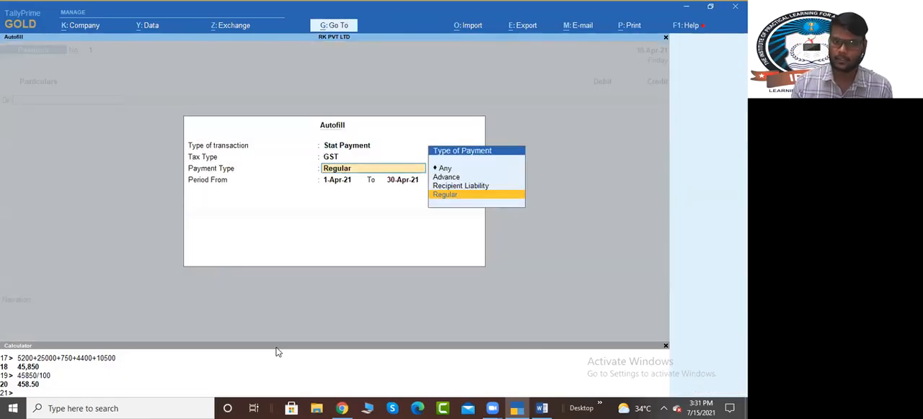
key("Return")
key("Return")
key("Return")
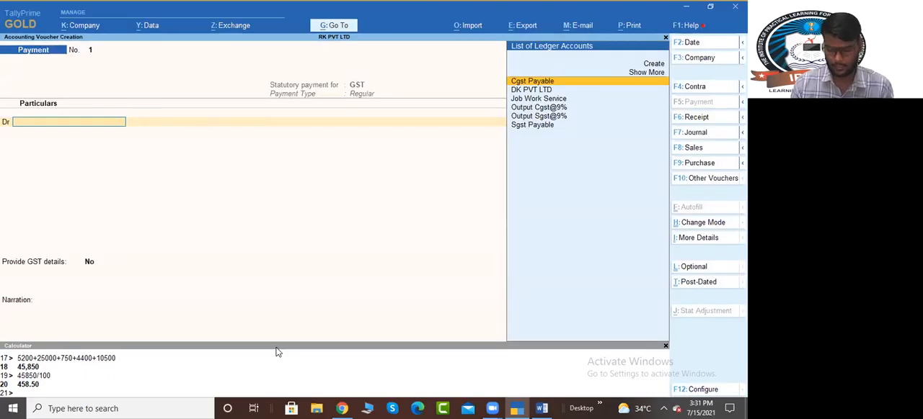
Step: Debit Cgst Payable with 2,250 in the GST payment voucher, with the type of payment Not Applicable
type("Cgst")
key("Return")
key("Return")
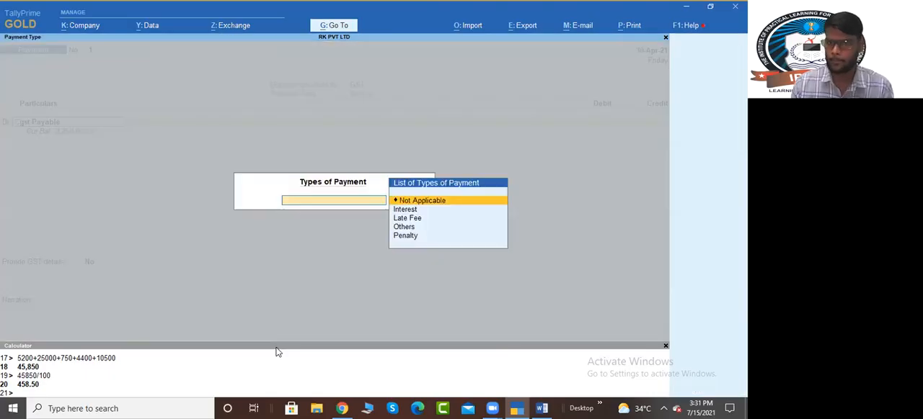
type("2250")
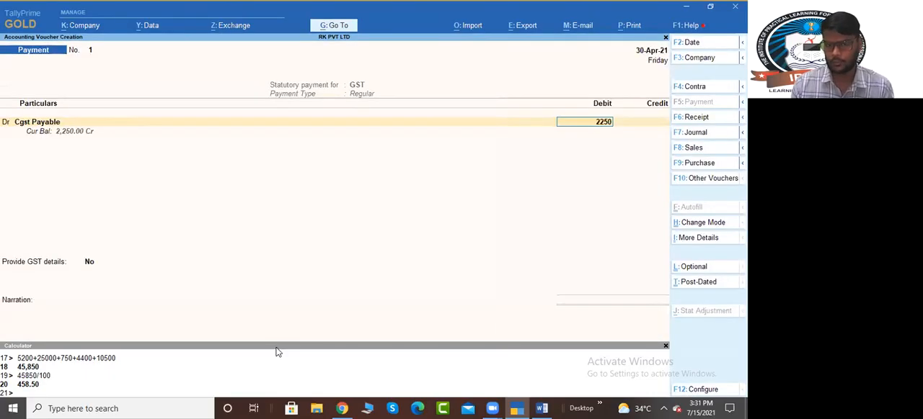
key("Return")
Step: Debit Sgst Payable with 2,250 as the second line of the GST payment voucher
key("Return")
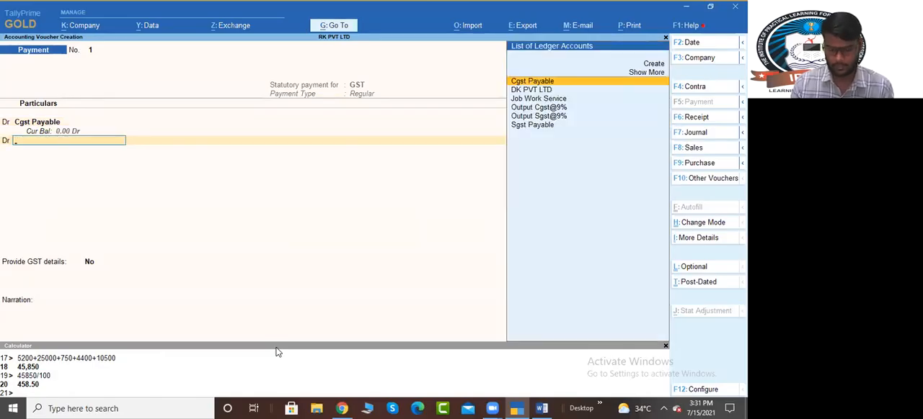
type("sgst")
key("Return")
key("Return")
type("2250")
key("Return")
key("Return")
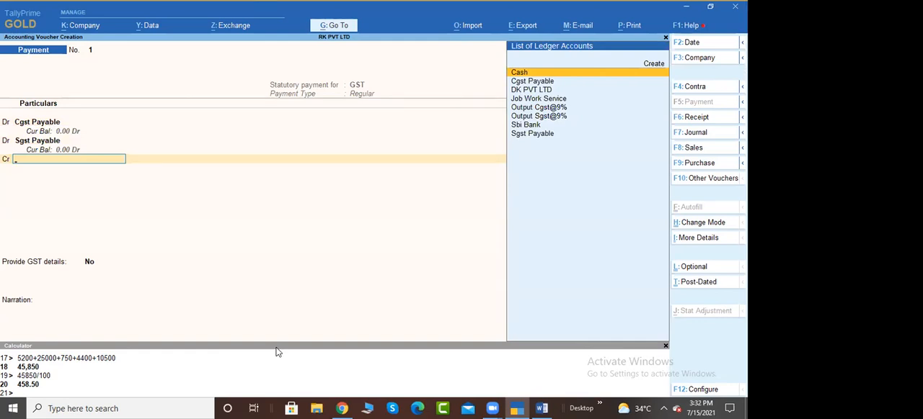
Step: Credit Sbi Bank with 4,500, save the GST payment voucher and return to the Gateway of Tally
type("sb")
key("Return")
key("Return")
key("Return")
key("Return")
key("Return")
key("Return")
key("Return")
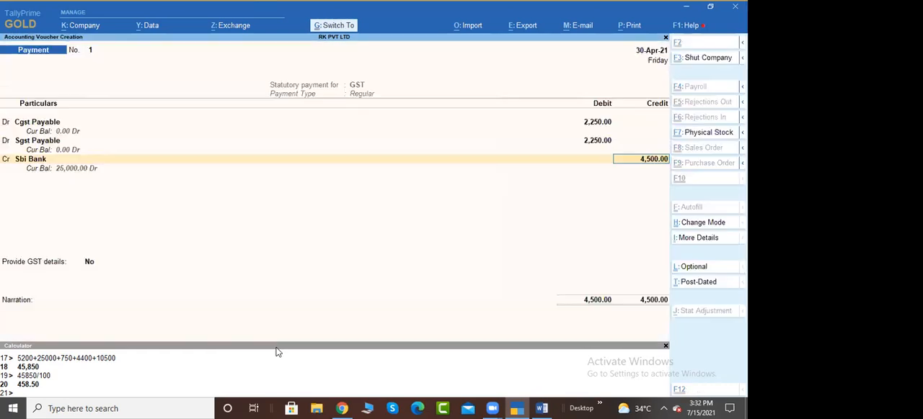
key("ctrl")
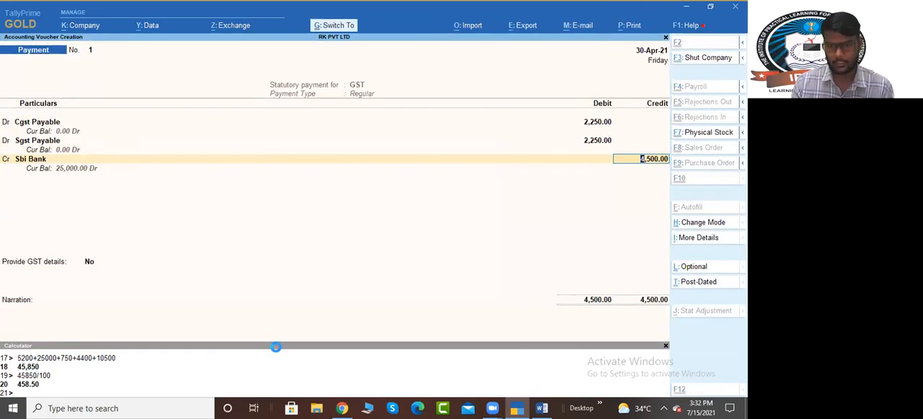
key("ctrl+a")
key("Escape")
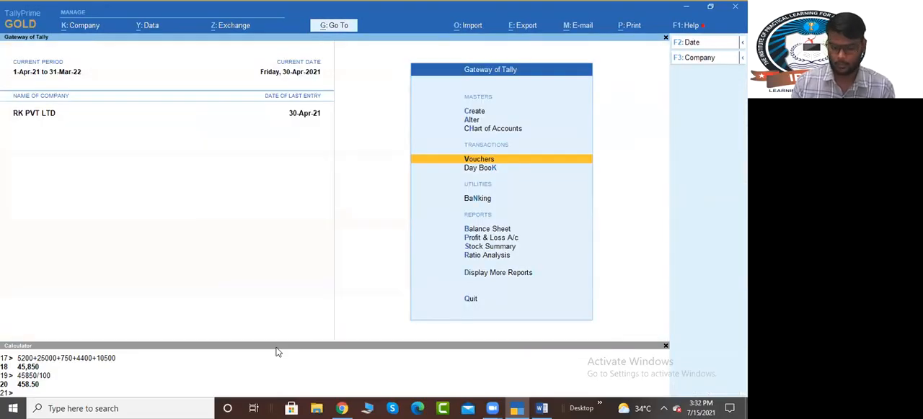
Step: Check RK PVT LTD's Balance Sheet and Stock Summary after the GST payment
key("b")
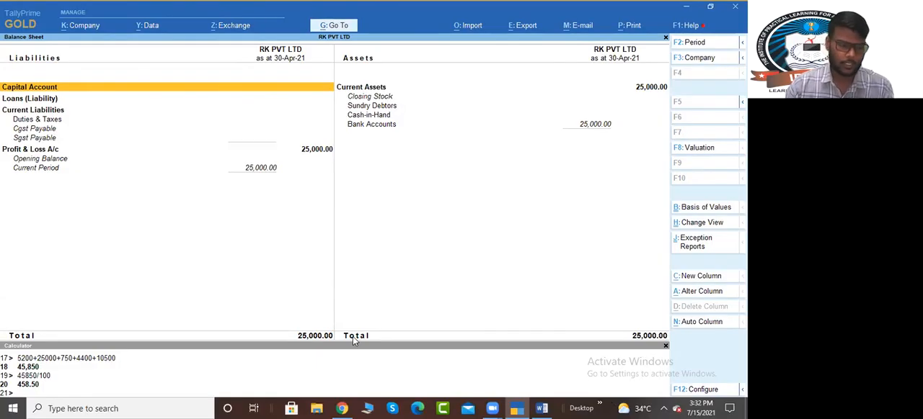
key("Escape")
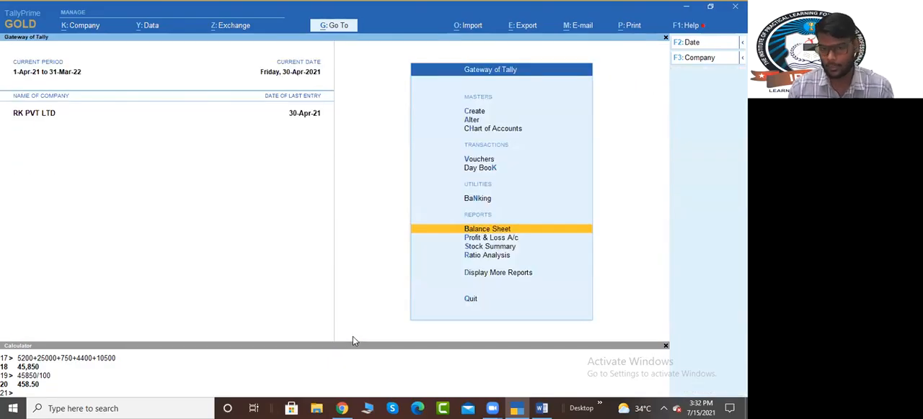
key("Down")
key("Down")
key("Return")
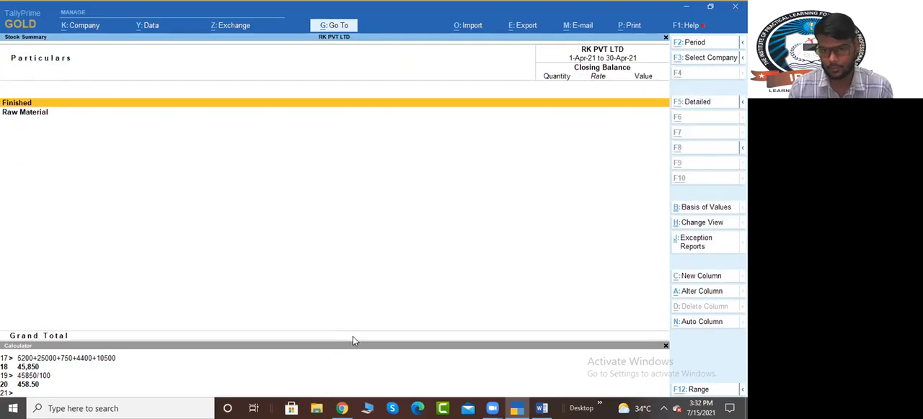
key("Escape")
key("Up")
key("Up")
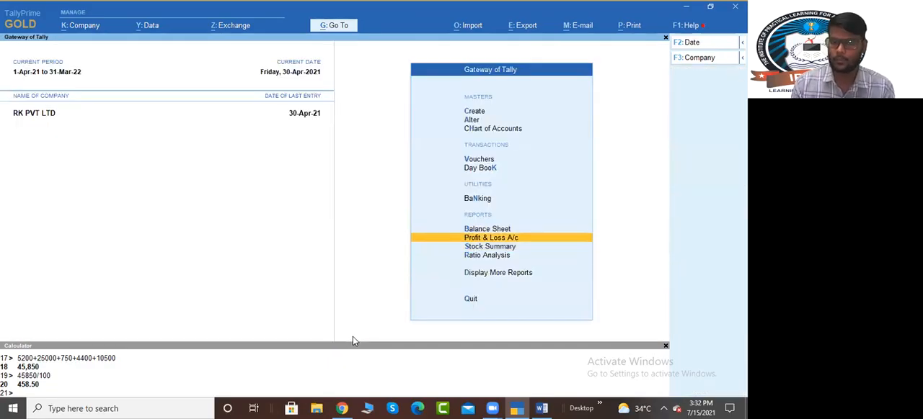
key("Return")
key("Down")
key("Left")
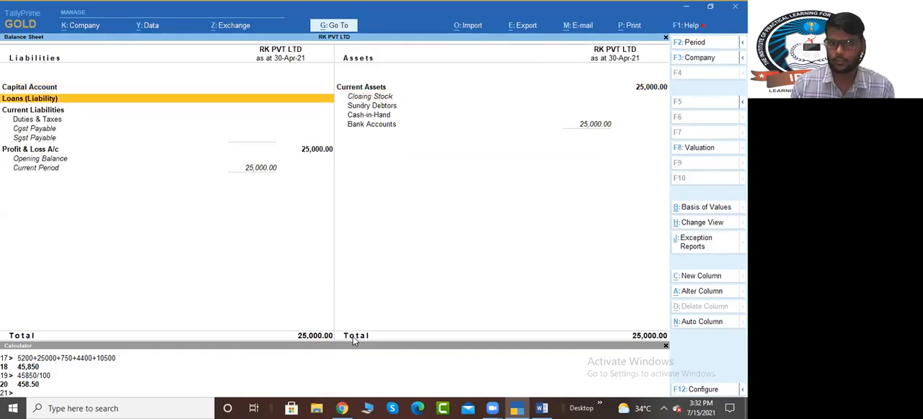
key("Escape")
Step: Examine the outstanding Orders and Components summaries in the Job Work Reports
key("Down")
key("Down")
key("Down")
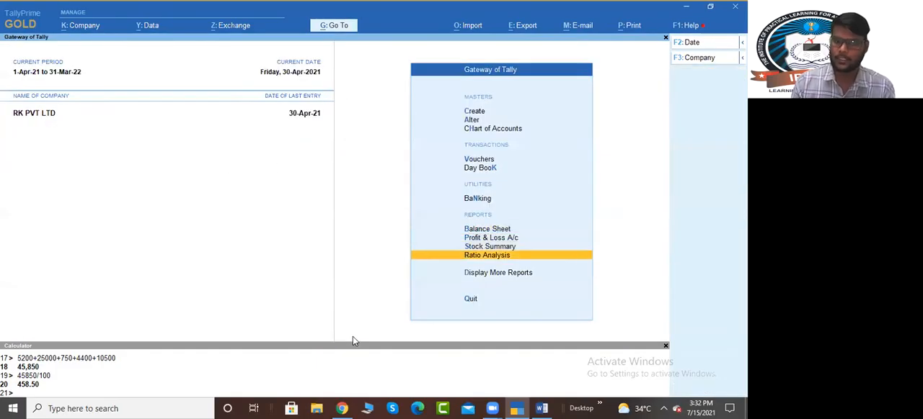
key("Down")
key("Return")
key("Down")
key("Down")
key("Down")
key("Down")
key("Down")
key("Down")
key("Down")
key("Down")
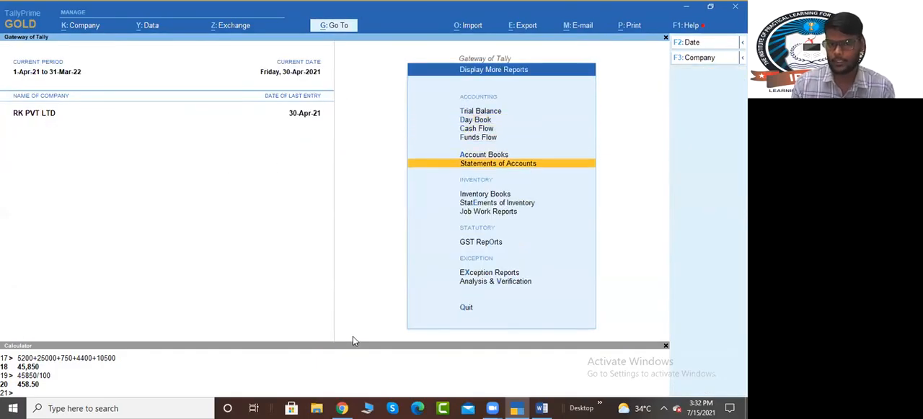
key("Return")
key("Return")
key("Escape")
Step: Look through the Job Work IN Orders Book, the Material Out Register and the Material In Register
key("Down")
key("Return")
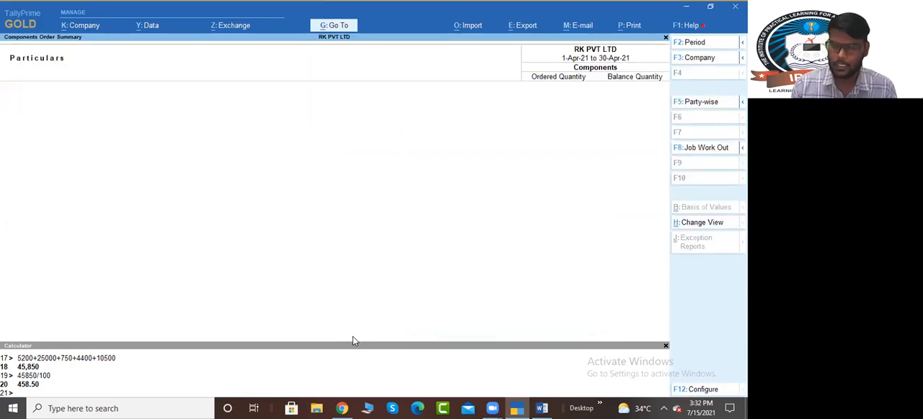
key("Escape")
key("Down")
key("Down")
key("Up")
key("Return")
key("Escape")
key("Down")
Step: Examine the Material Movement Register across all its columns, from the order number to the remarks
key("Down")
key("Return")
key("Escape")
key("Down")
key("Return")
key("Escape")
key("Down")
key("Return")
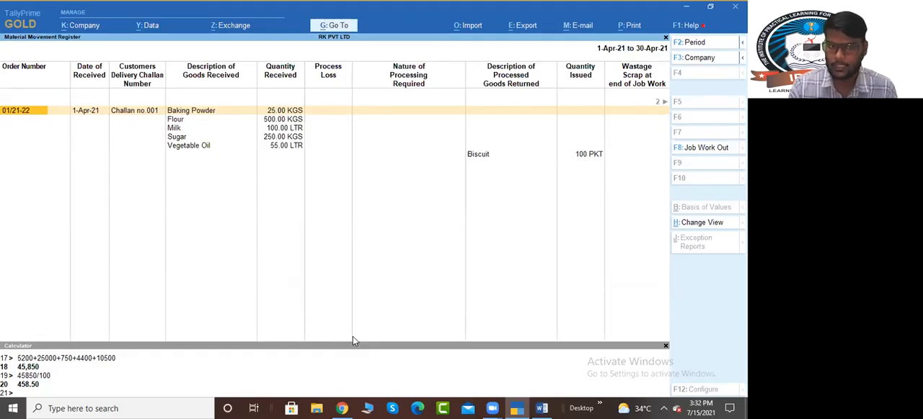
key("Right")
key("Right")
key("Right")
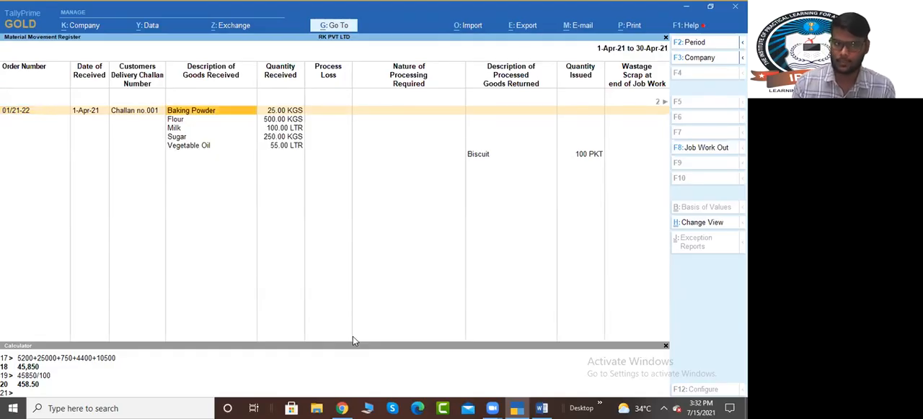
key("Right")
key("Right")
key("Right")
key("Right")
key("Right")
key("Right")
key("Right")
key("Right")
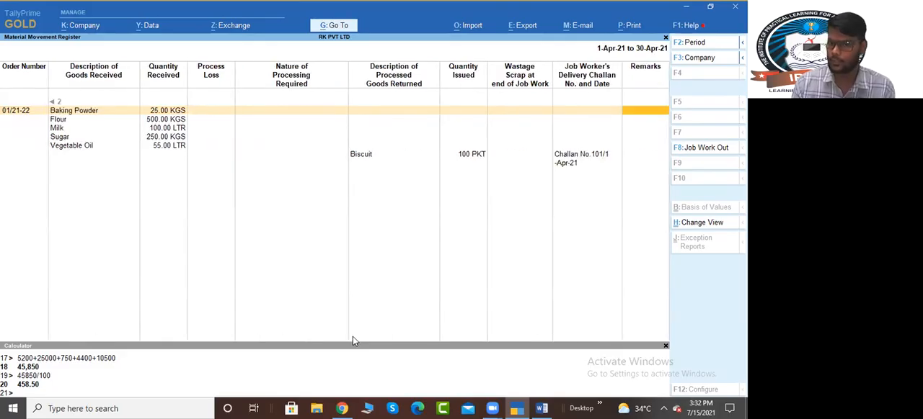
key("Escape")
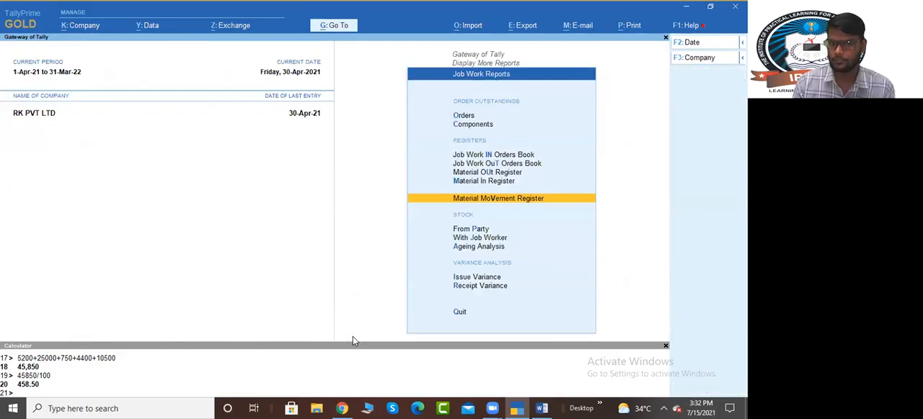
Step: Check the Ageing Analysis, Issue Variance and Receipt Variance reports for the job work
key("Down")
key("Down")
key("Up")
key("Down")
key("Down")
key("Return")
key("Escape")
key("Down")
key("Down")
key("Up")
key("Return")
key("Escape")
key("Down")
key("Return")
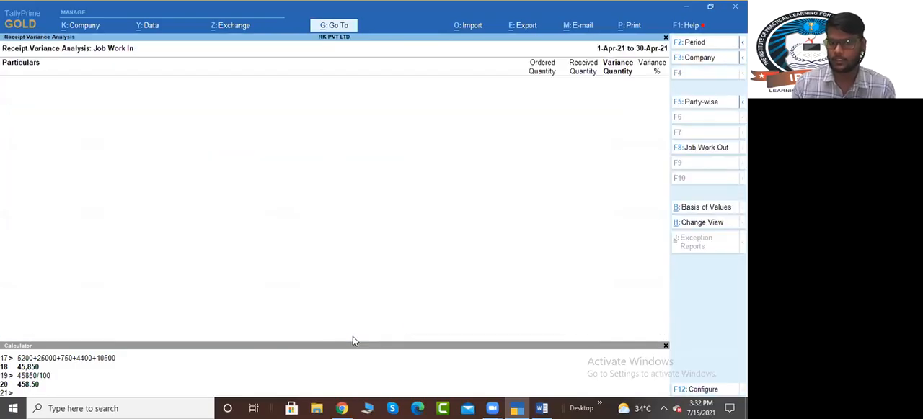
key("Escape")
key("Up")
key("Up")
key("Up")
key("Up")
key("Down")
key("Down")
key("Up")
key("Down")
key("Down")
key("Down")
key("Down")
key("Up")
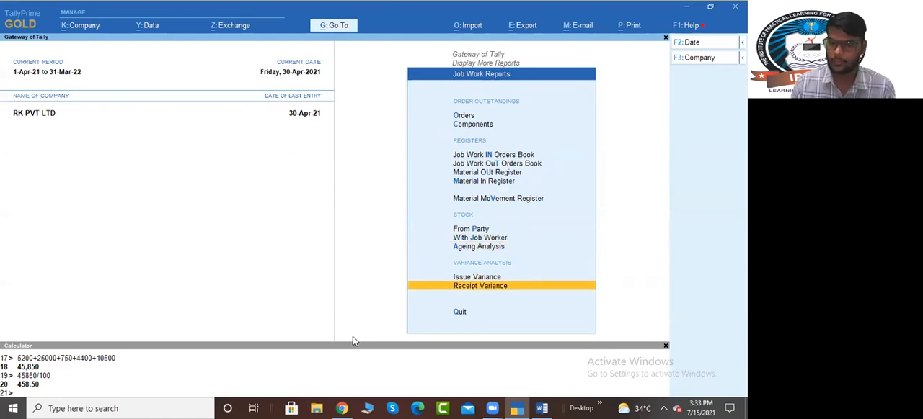
key("Up")
key("Up")
key("Up")
key("Up")
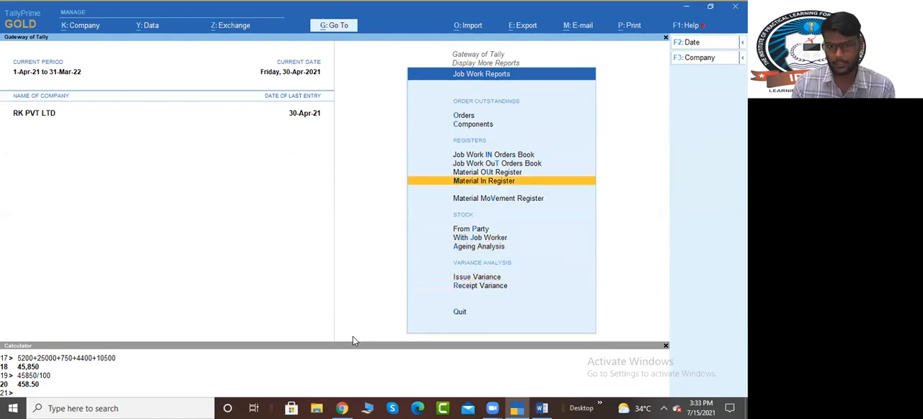
key("Down")
key("Escape")
key("Up")
key("Down")
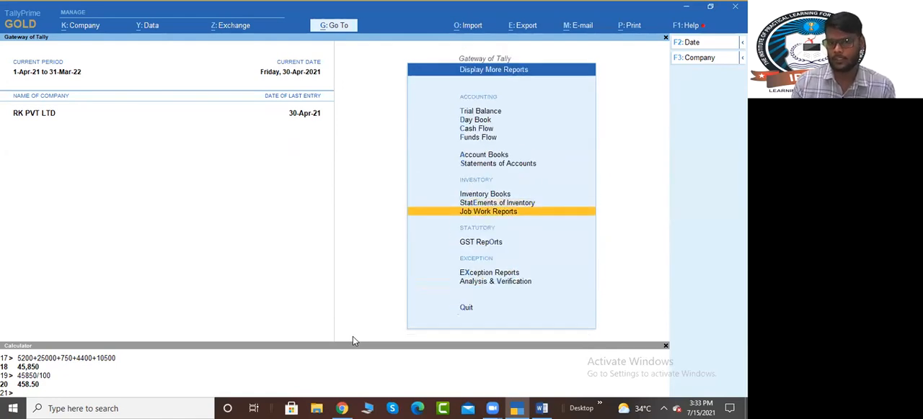
Step: Open the Material In Register from the Job Work Reports to view its monthly vouchers
key("Return")
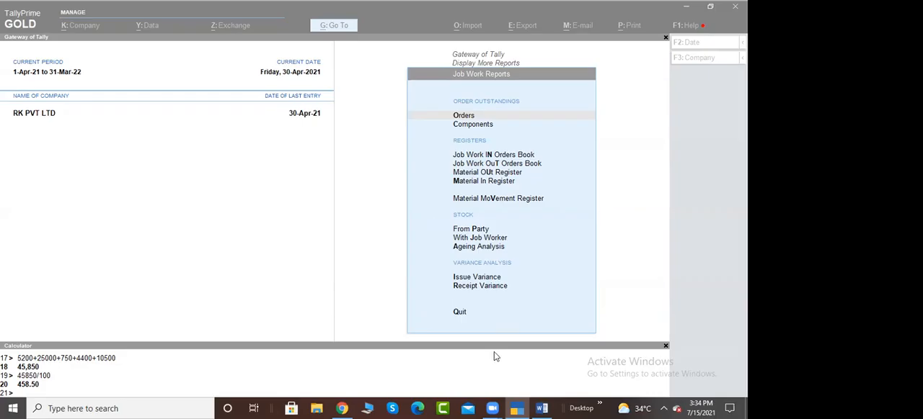
left_click(596, 205)
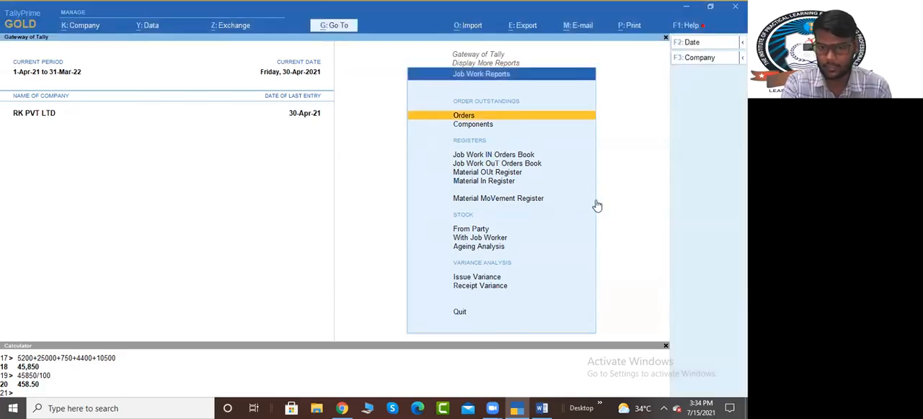
key("m")
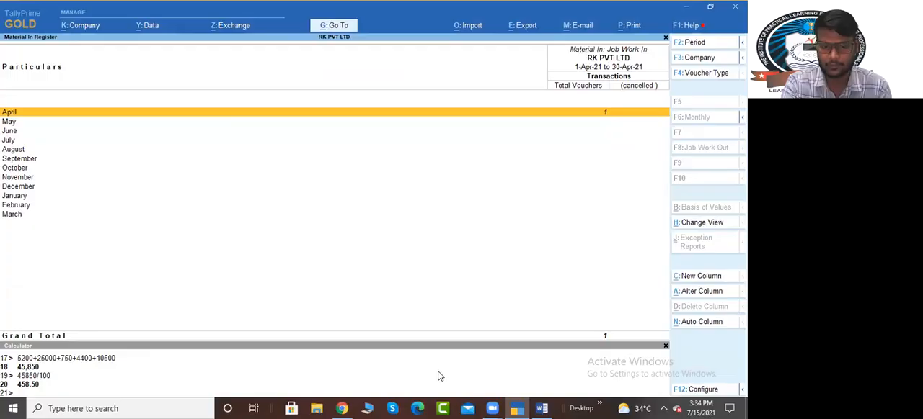